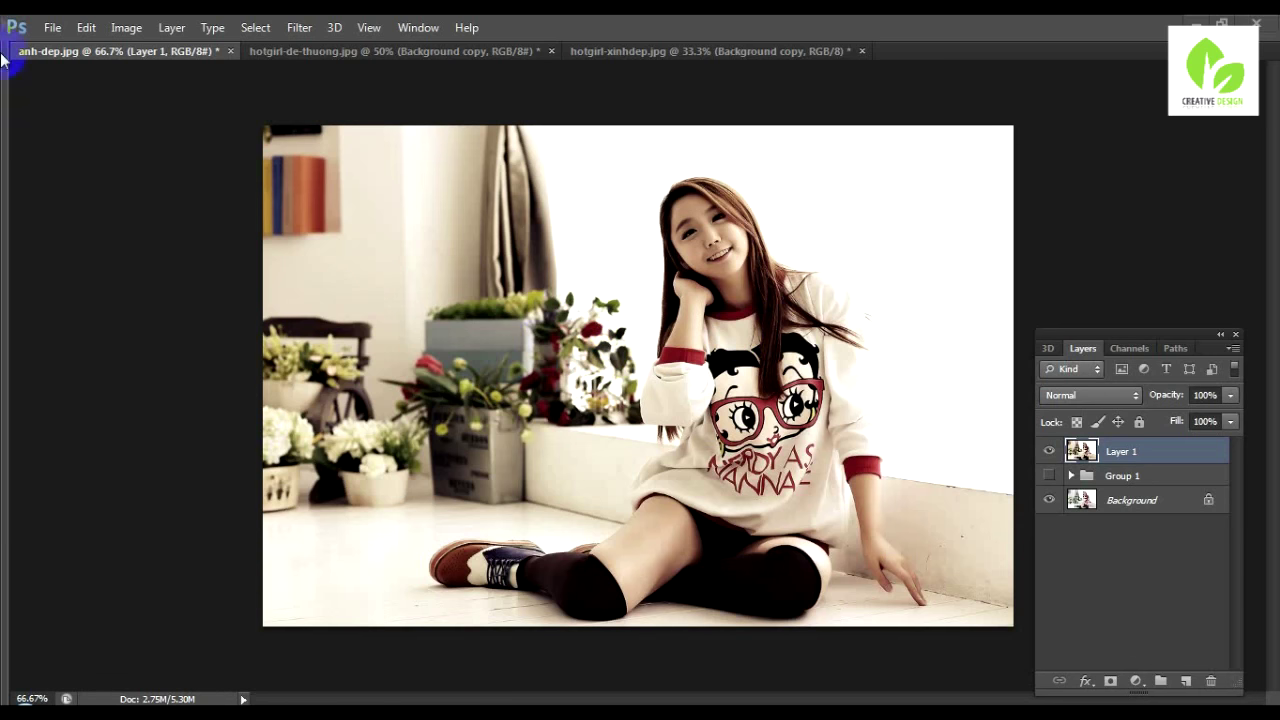
# - Open anh-dep.jpg from its folder
pyautogui.click(52, 30)
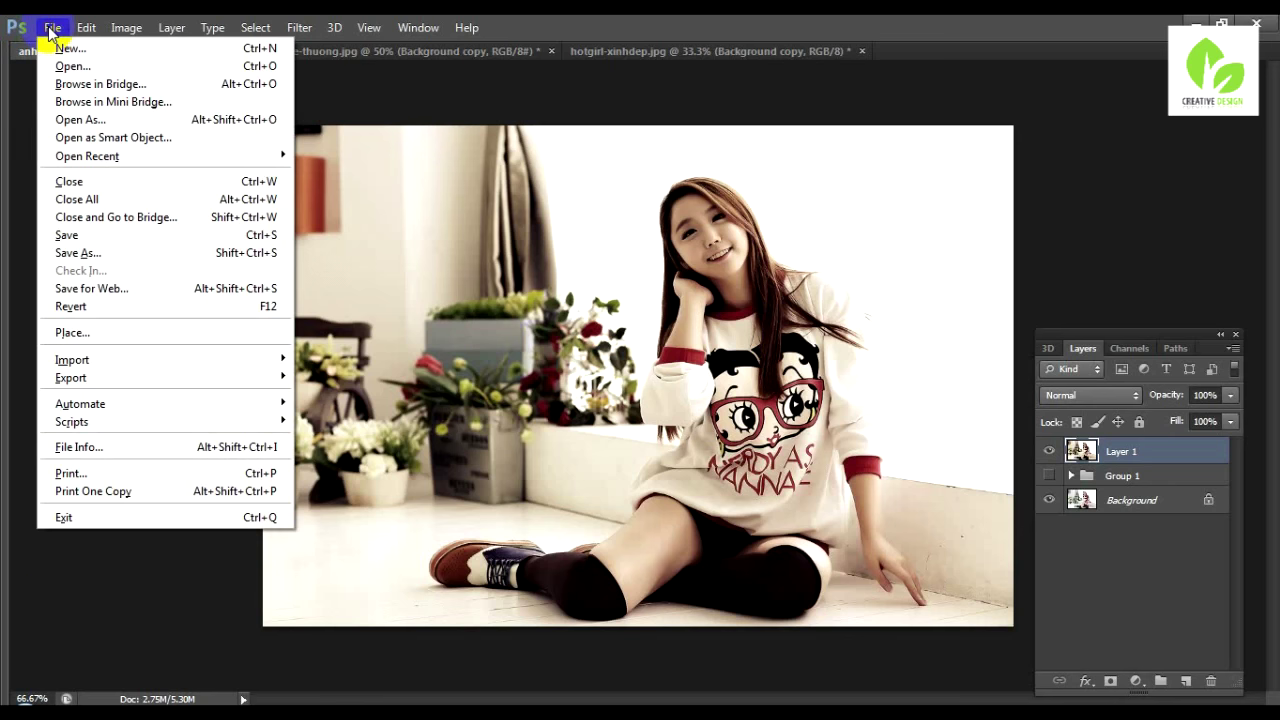
pyautogui.click(55, 64)
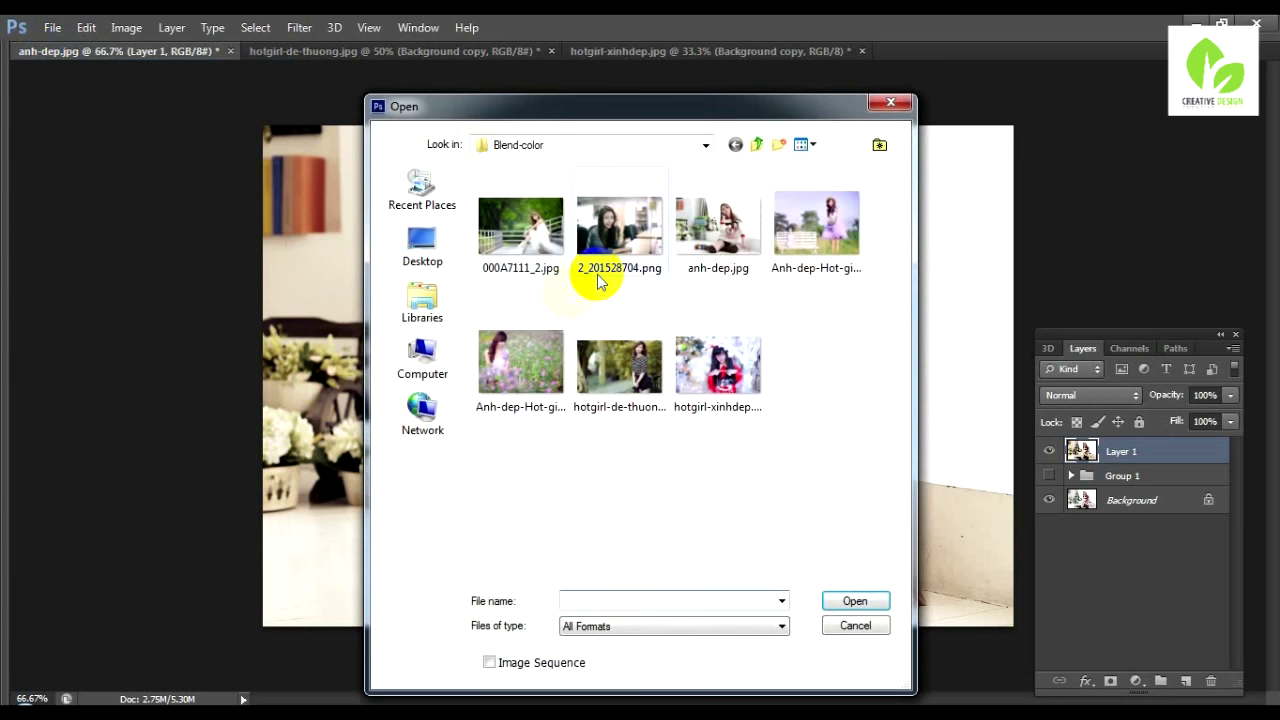
pyautogui.click(705, 240)
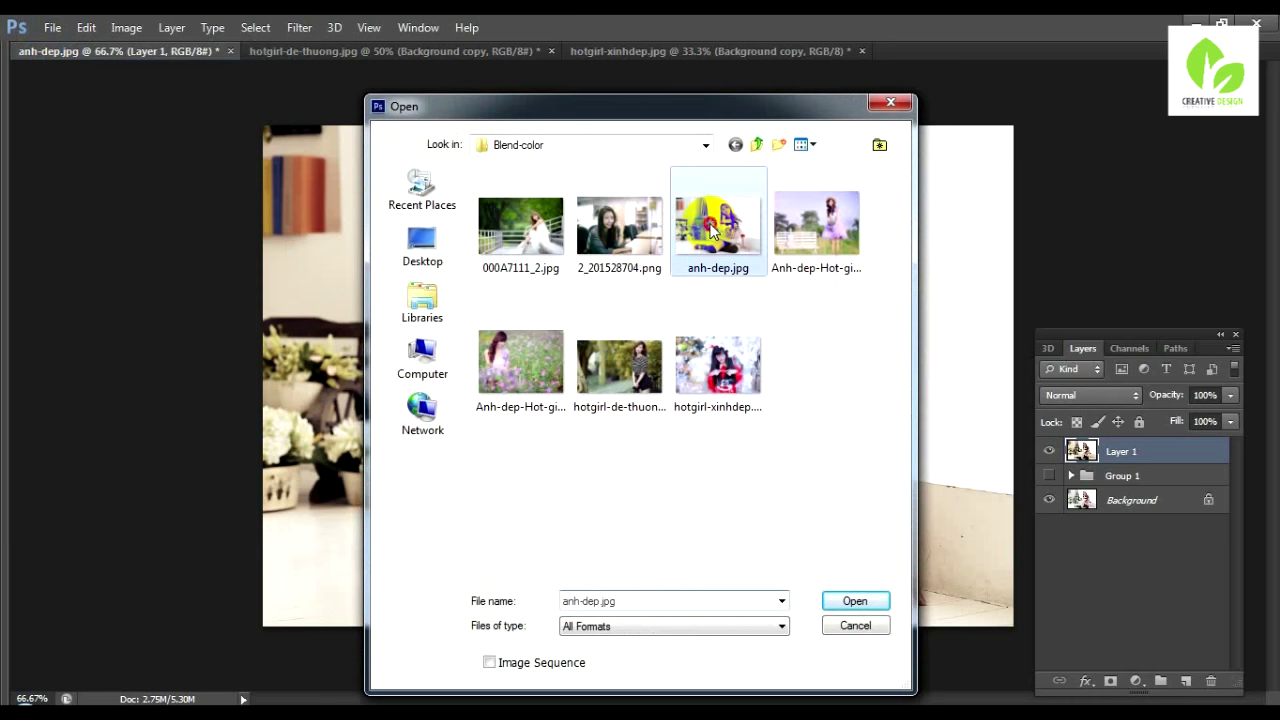
pyautogui.click(853, 601)
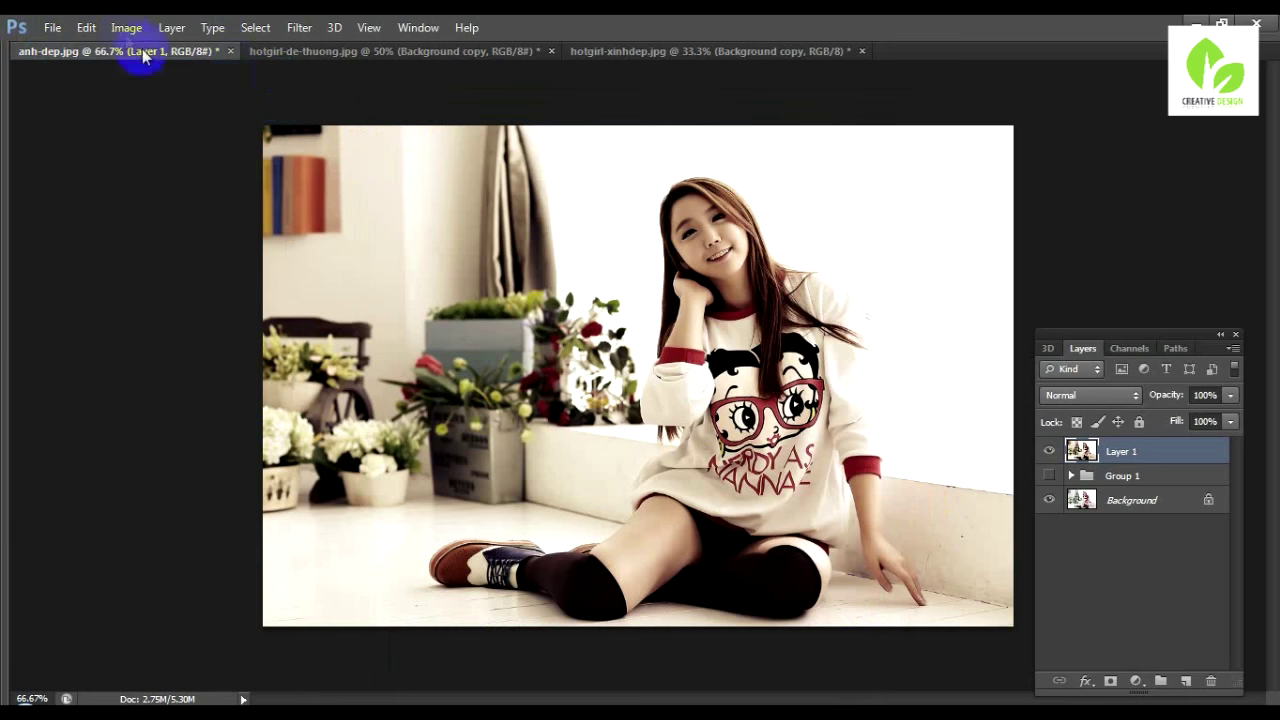
# - Close the edited anh-dep.jpg without saving and reopen the original photo
pyautogui.click(229, 51)
pyautogui.click(656, 292)
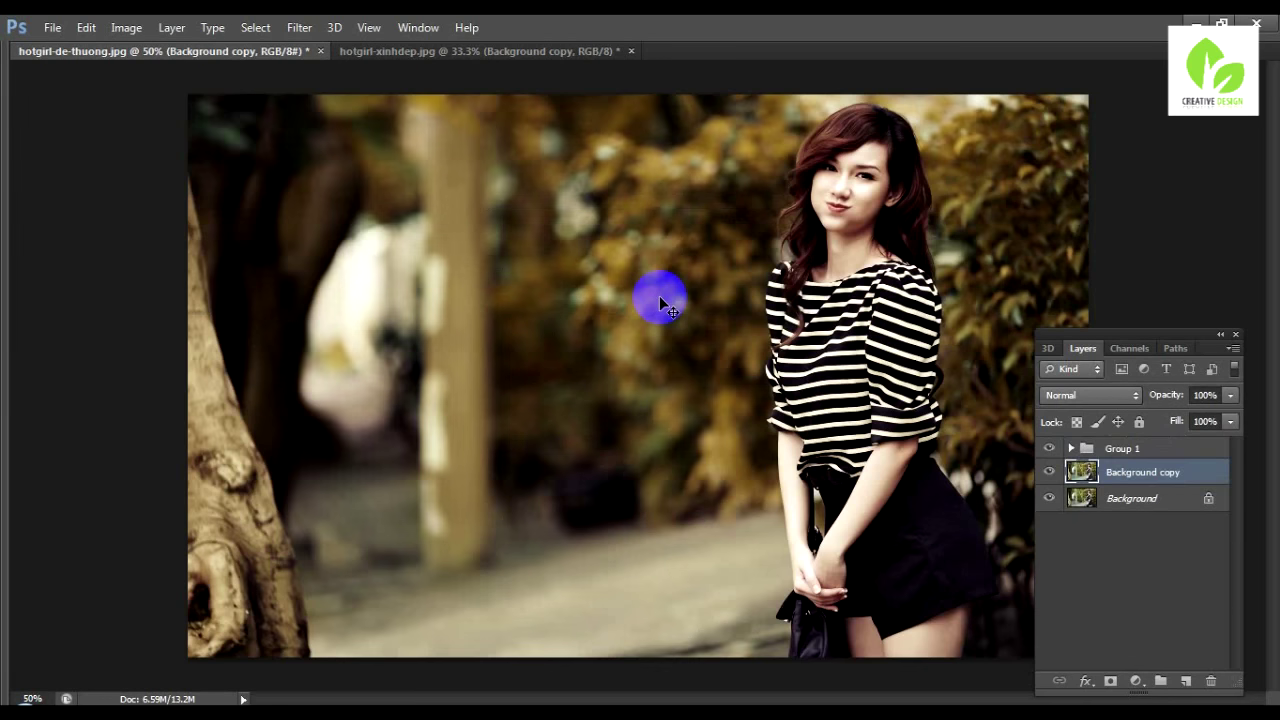
pyautogui.hotkey('ctrl', 'o')
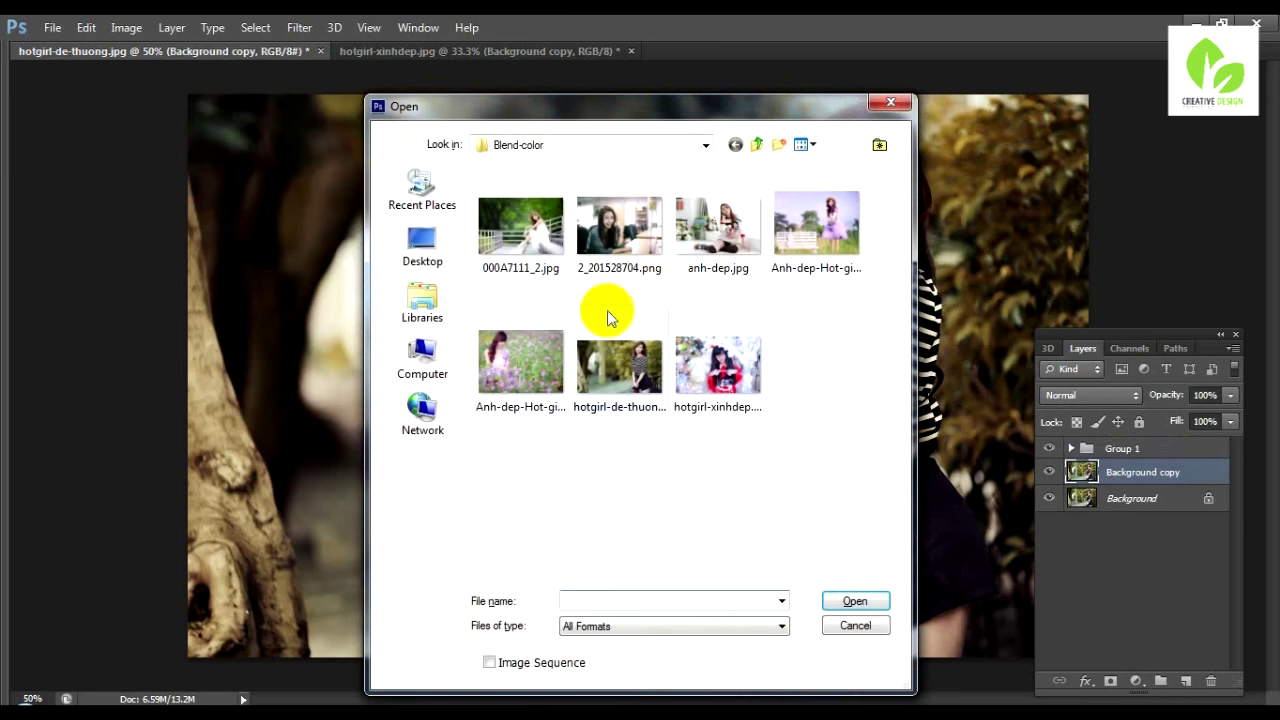
pyautogui.click(705, 228)
pyautogui.click(852, 601)
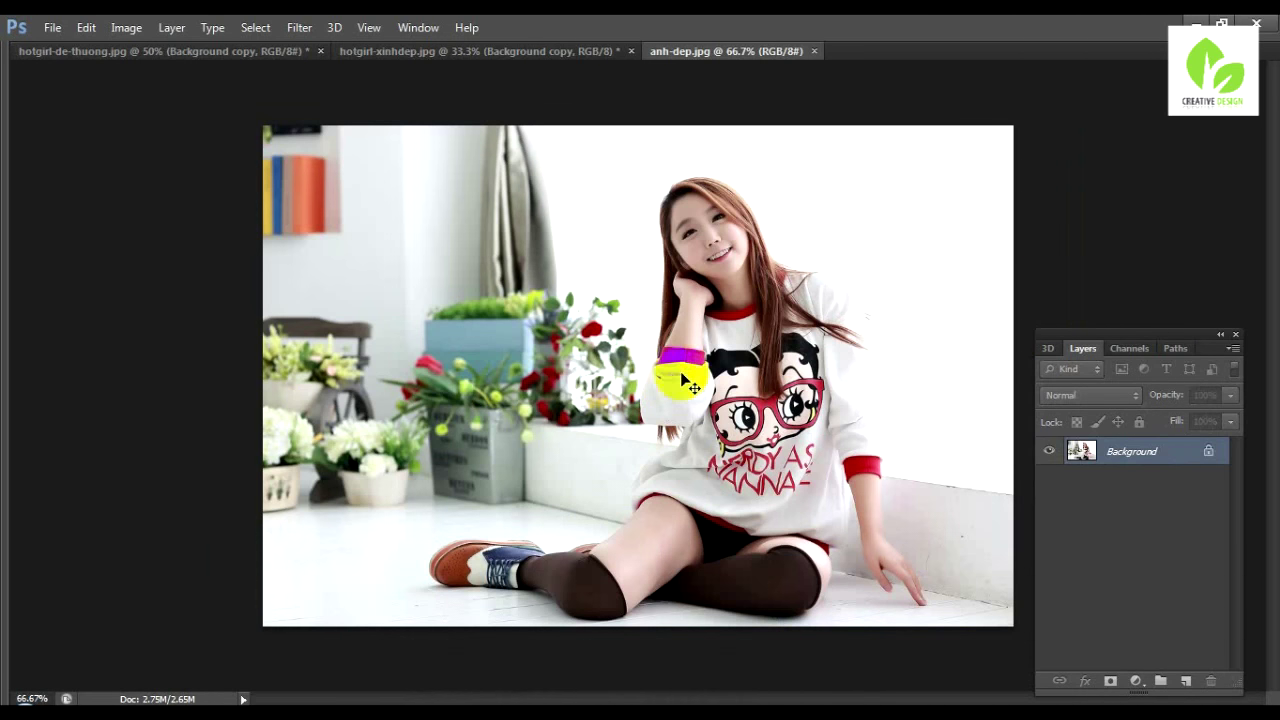
# - Open Shadows/Highlights and move its dialog aside to preview it on the photo
pyautogui.click(1272, 625)
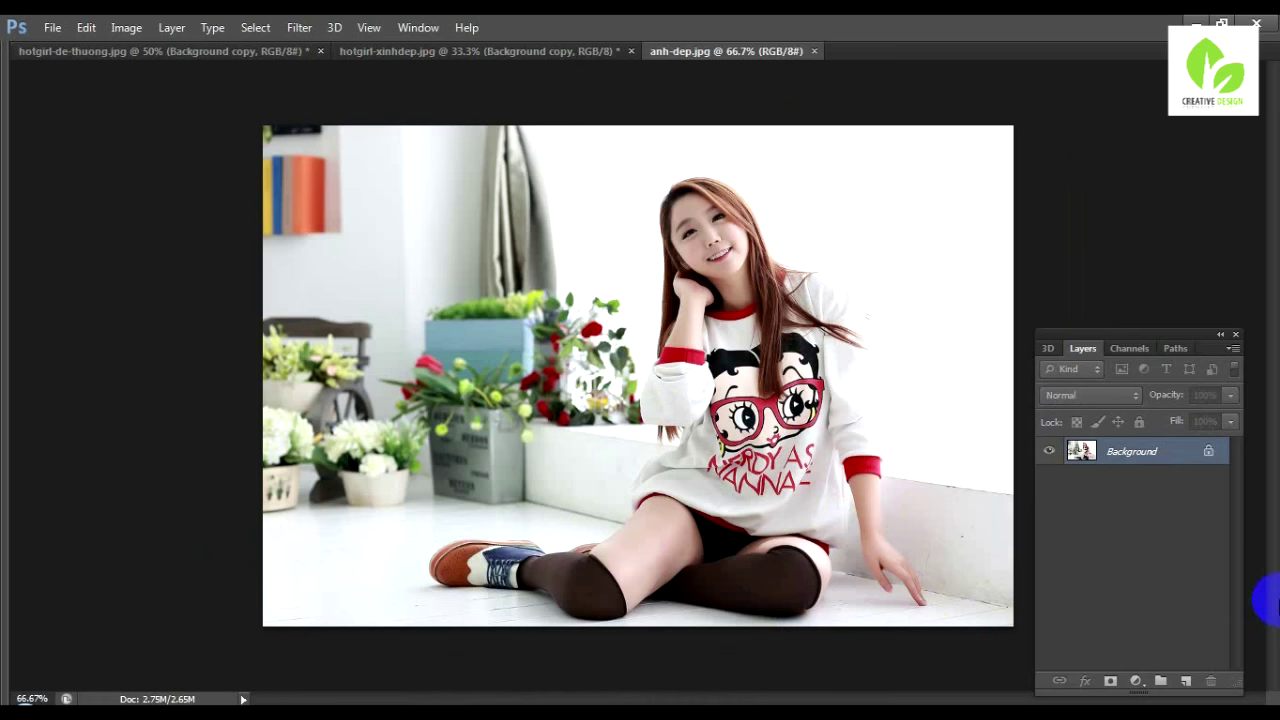
pyautogui.moveTo(1272, 600); pyautogui.dragTo(790, 562)
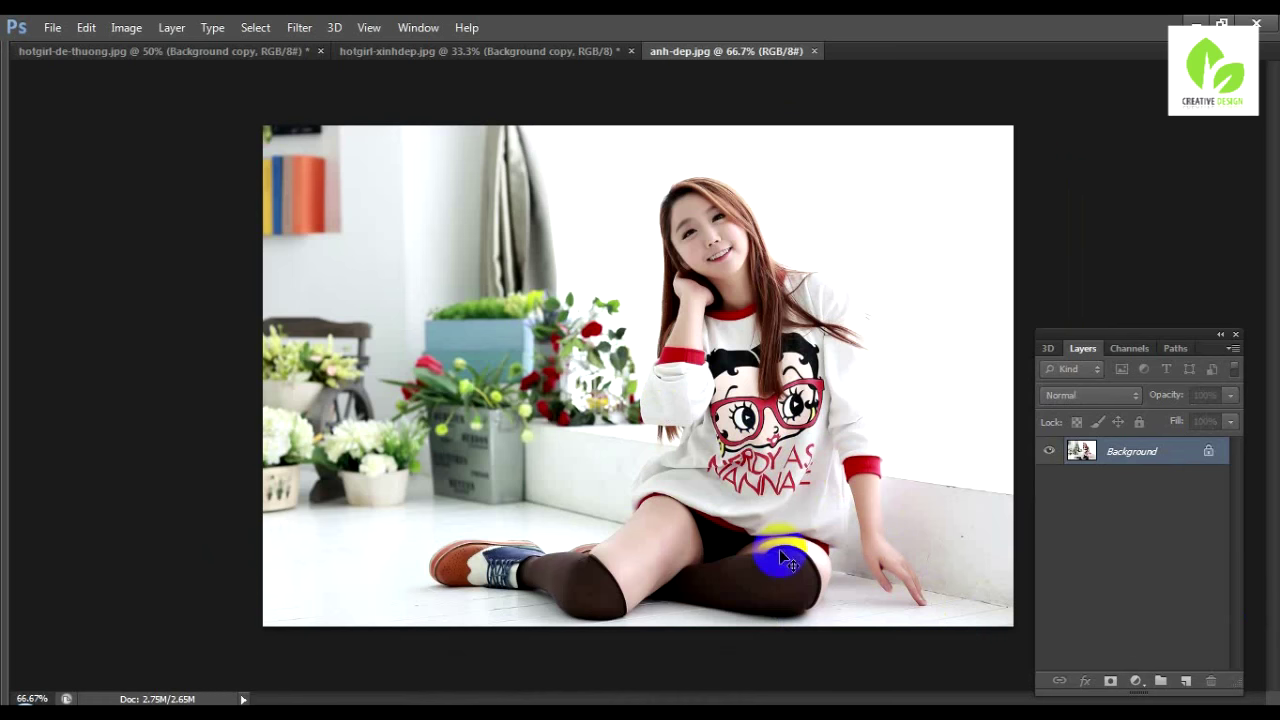
pyautogui.click(213, 28)
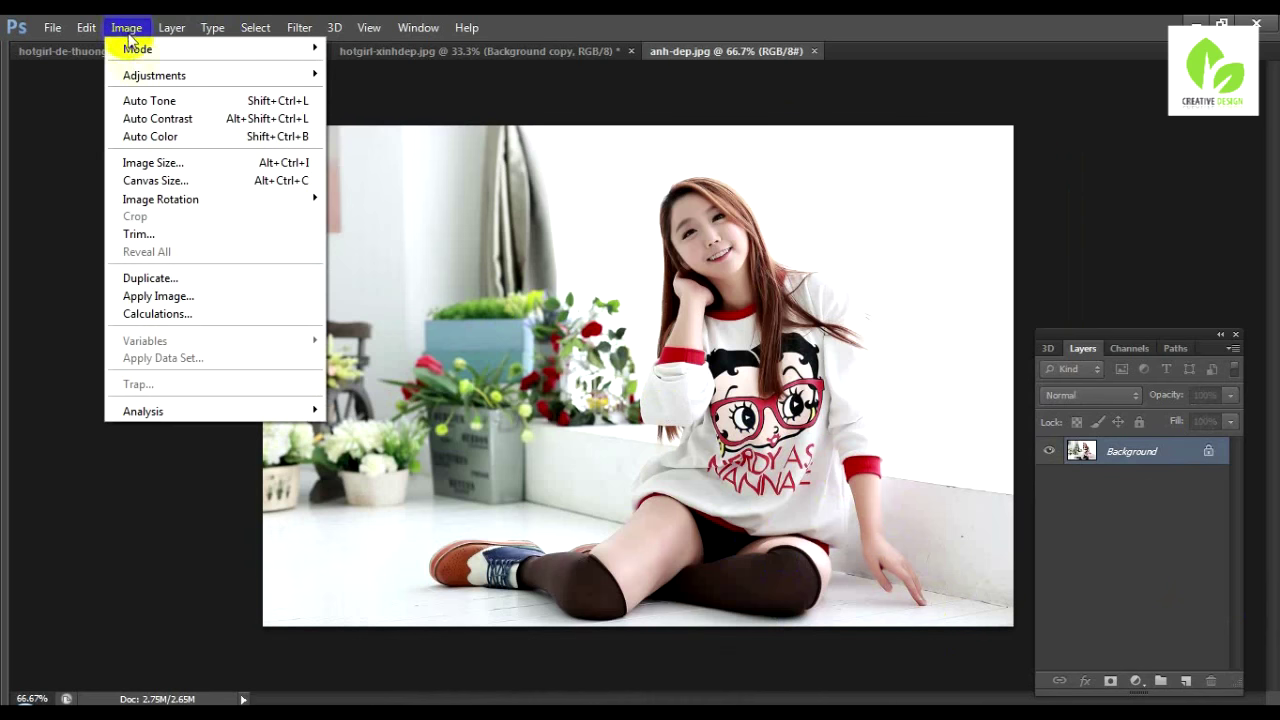
pyautogui.moveTo(154, 75)
pyautogui.click(385, 392)
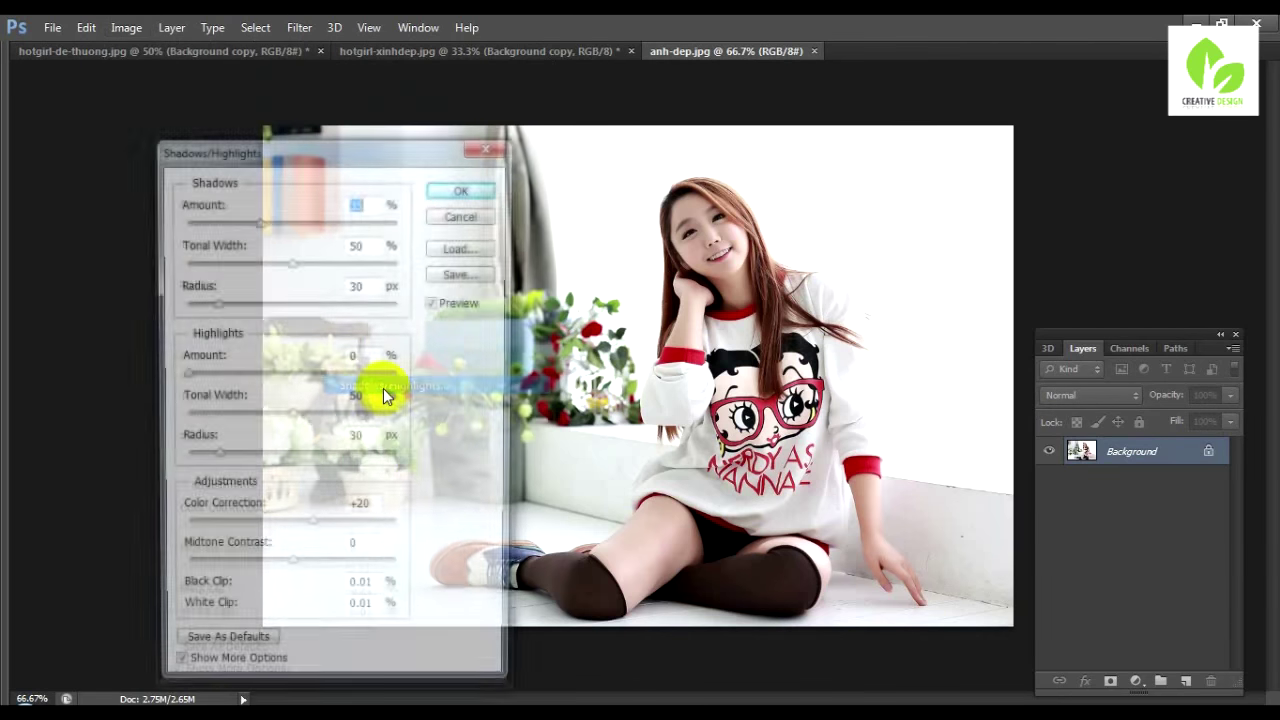
pyautogui.moveTo(337, 163)
pyautogui.mouseDown()
pyautogui.moveTo(482, 136)
pyautogui.moveTo(395, 130)
pyautogui.mouseUp()
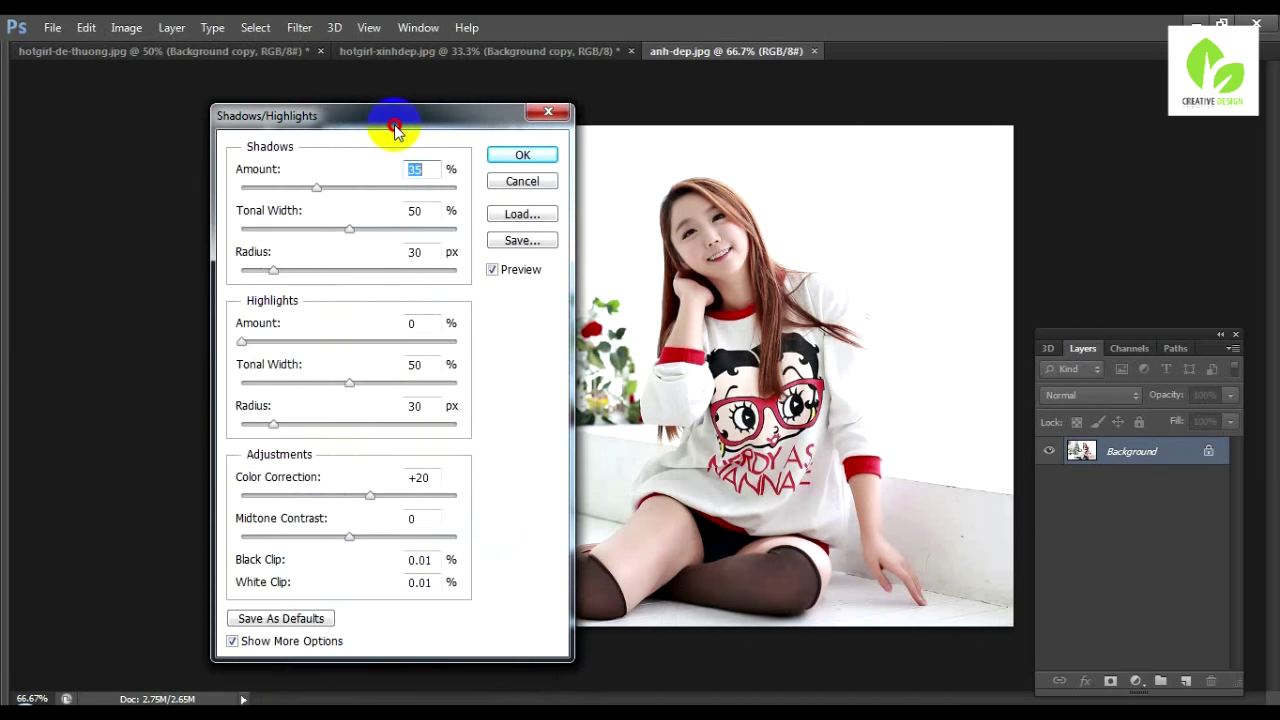
pyautogui.click(492, 269)
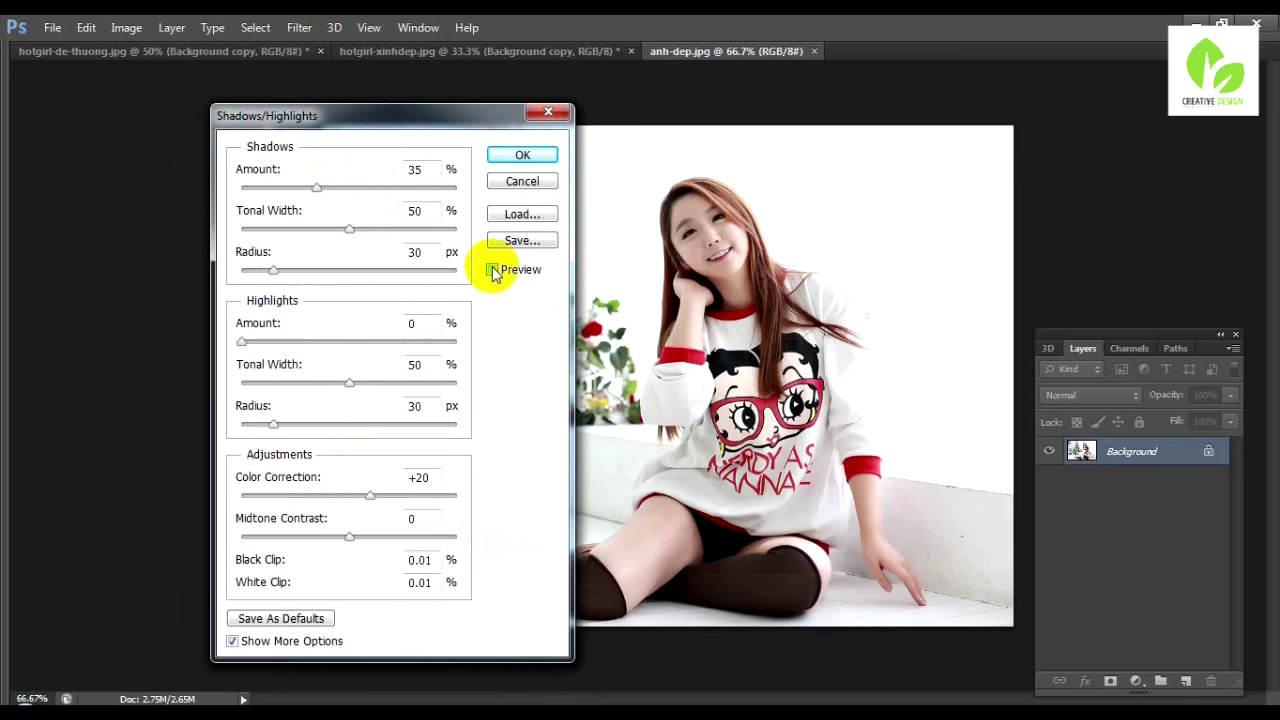
pyautogui.click(232, 641)
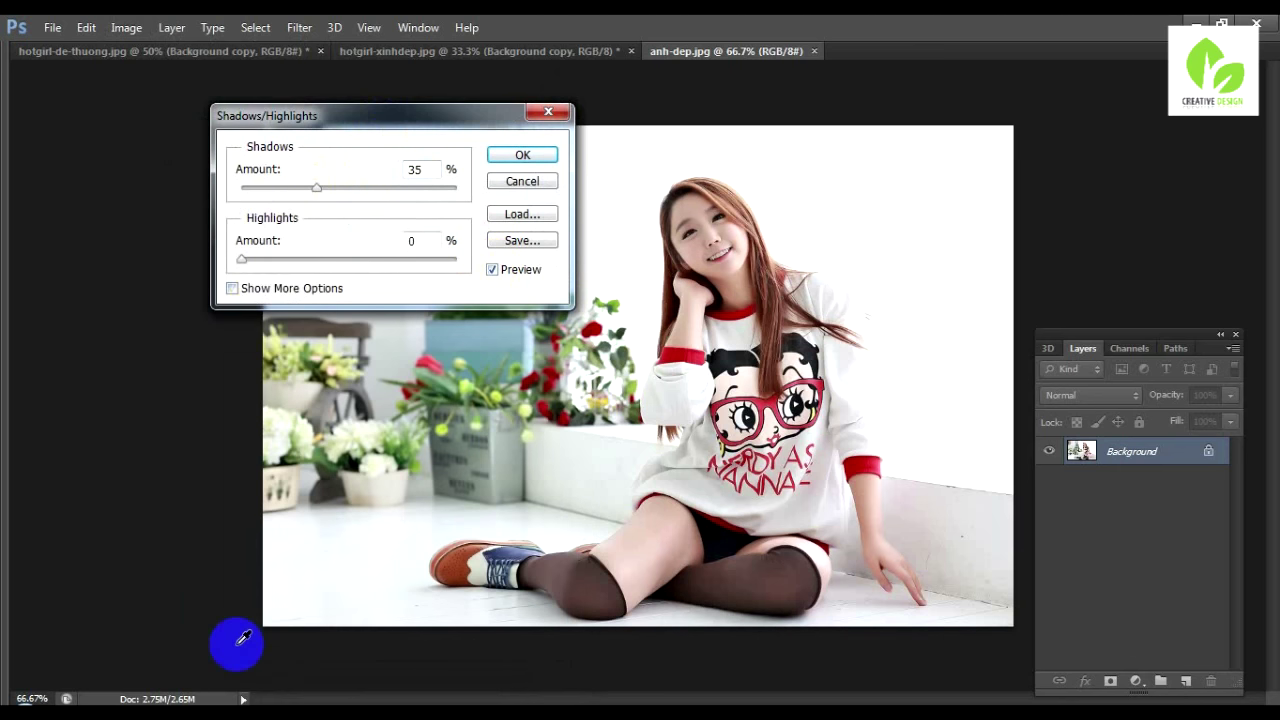
pyautogui.click(230, 289)
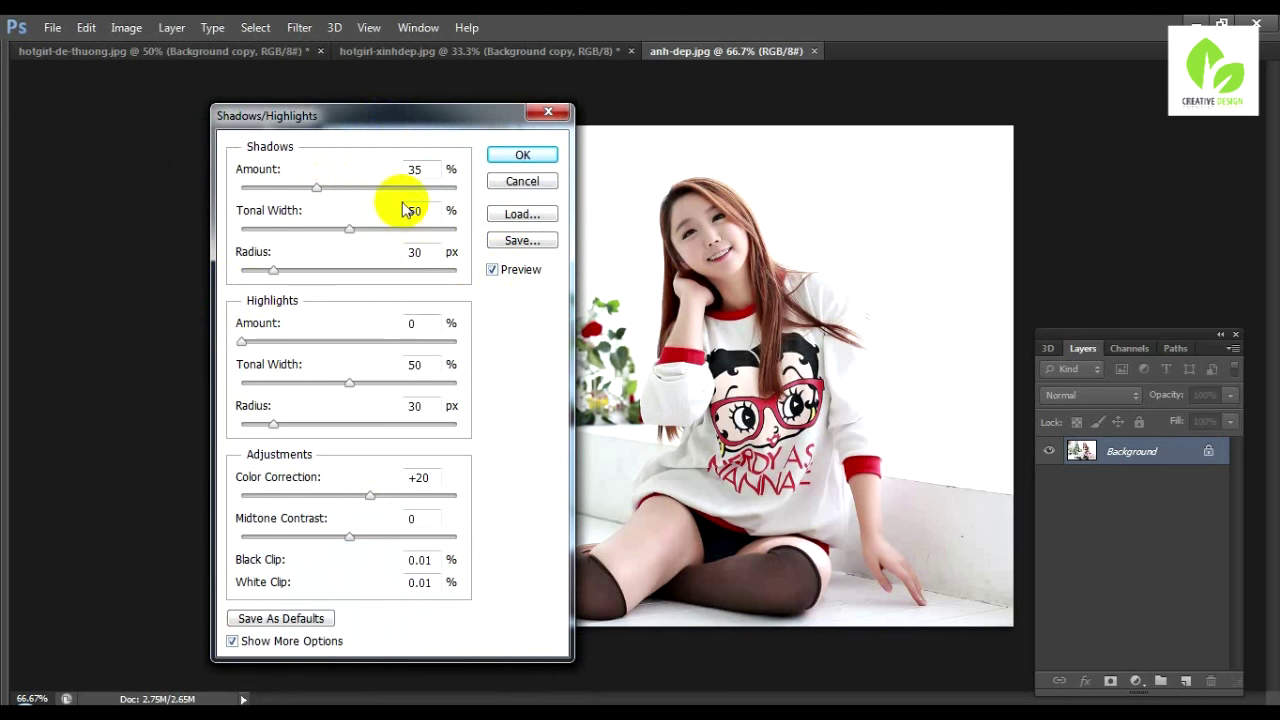
# - Try a shadows Tonal Width of 35, cancel, and duplicate Background into Layer 1
pyautogui.click(492, 270)
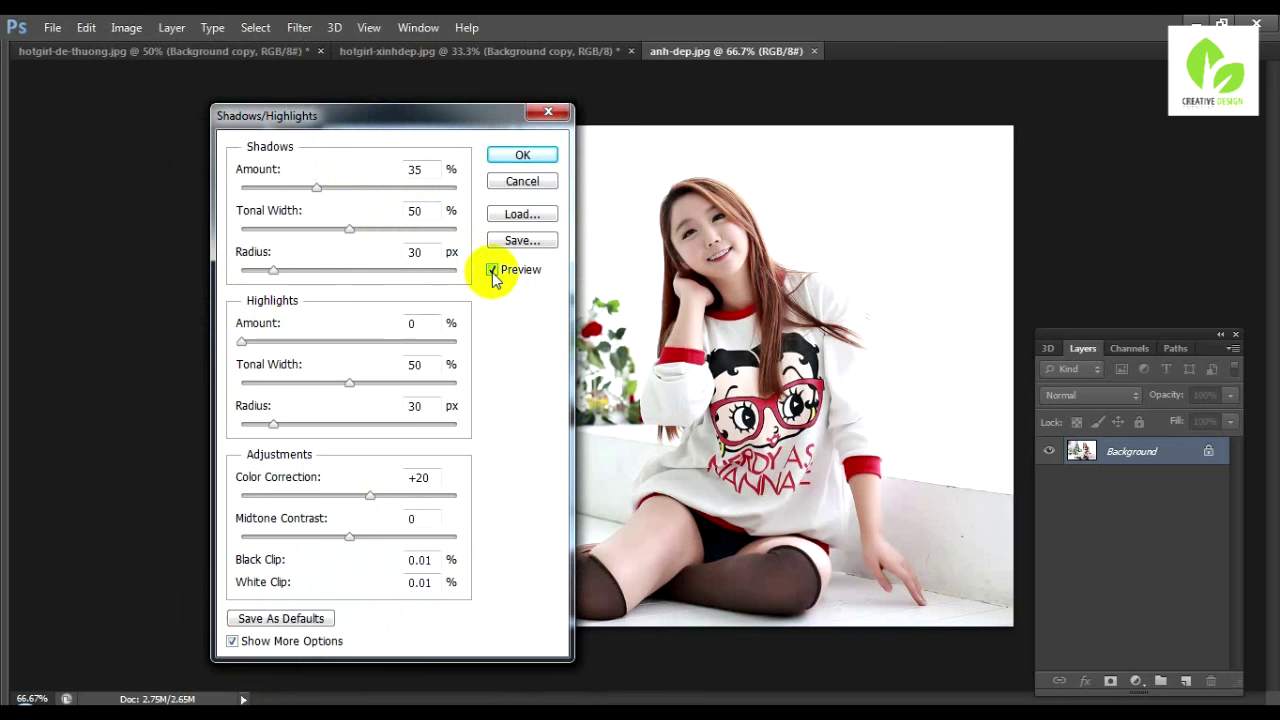
pyautogui.moveTo(354, 231); pyautogui.dragTo(320, 233)
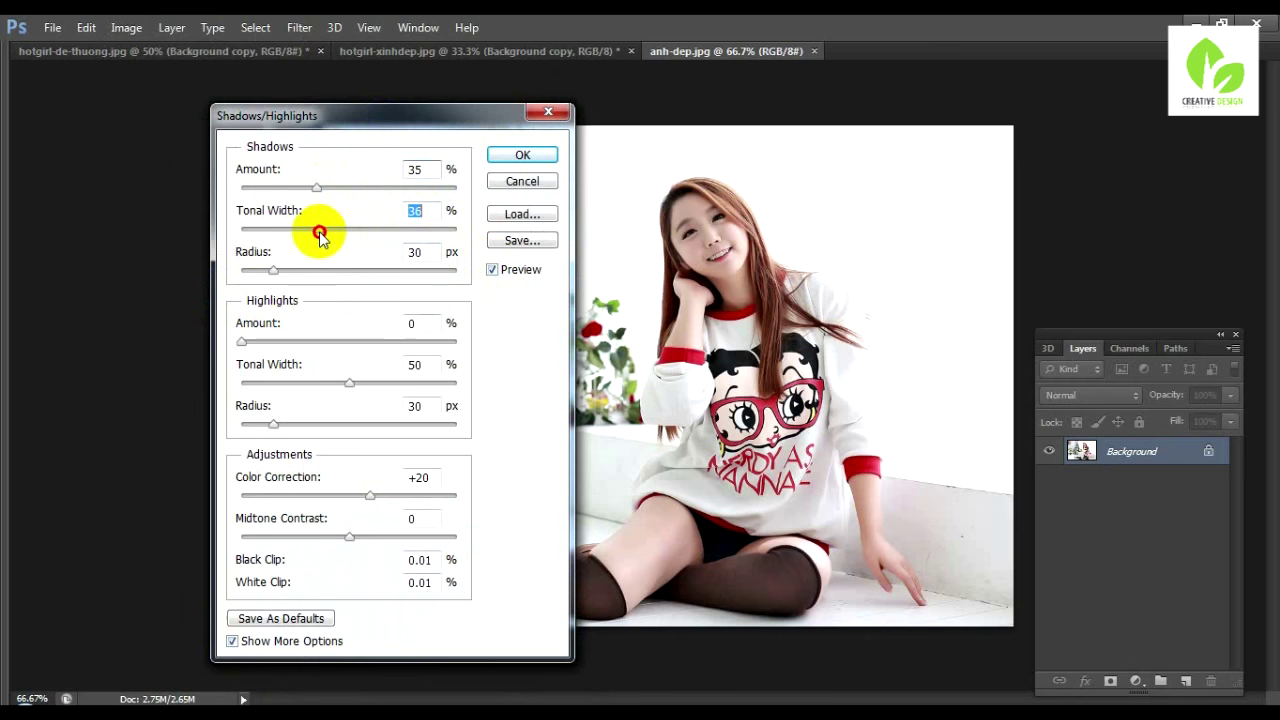
pyautogui.moveTo(320, 237); pyautogui.dragTo(317, 238)
pyautogui.click(520, 186)
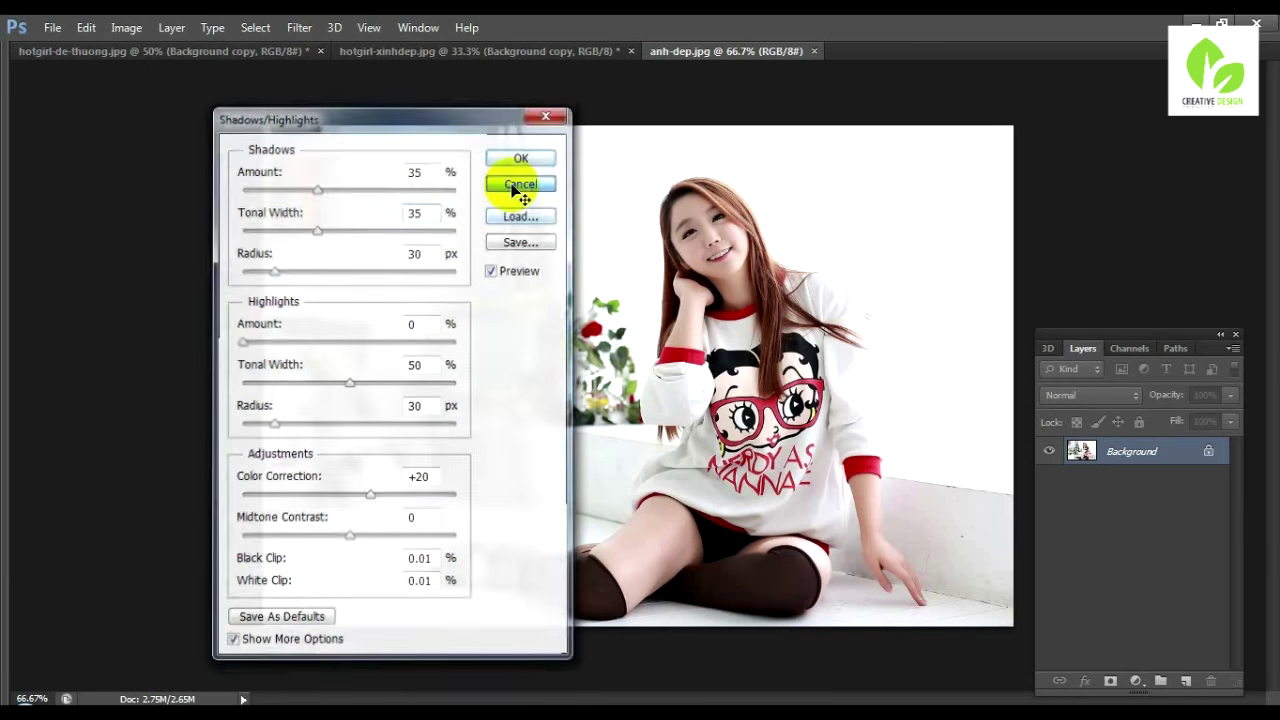
pyautogui.hotkey('ctrl', 'j')
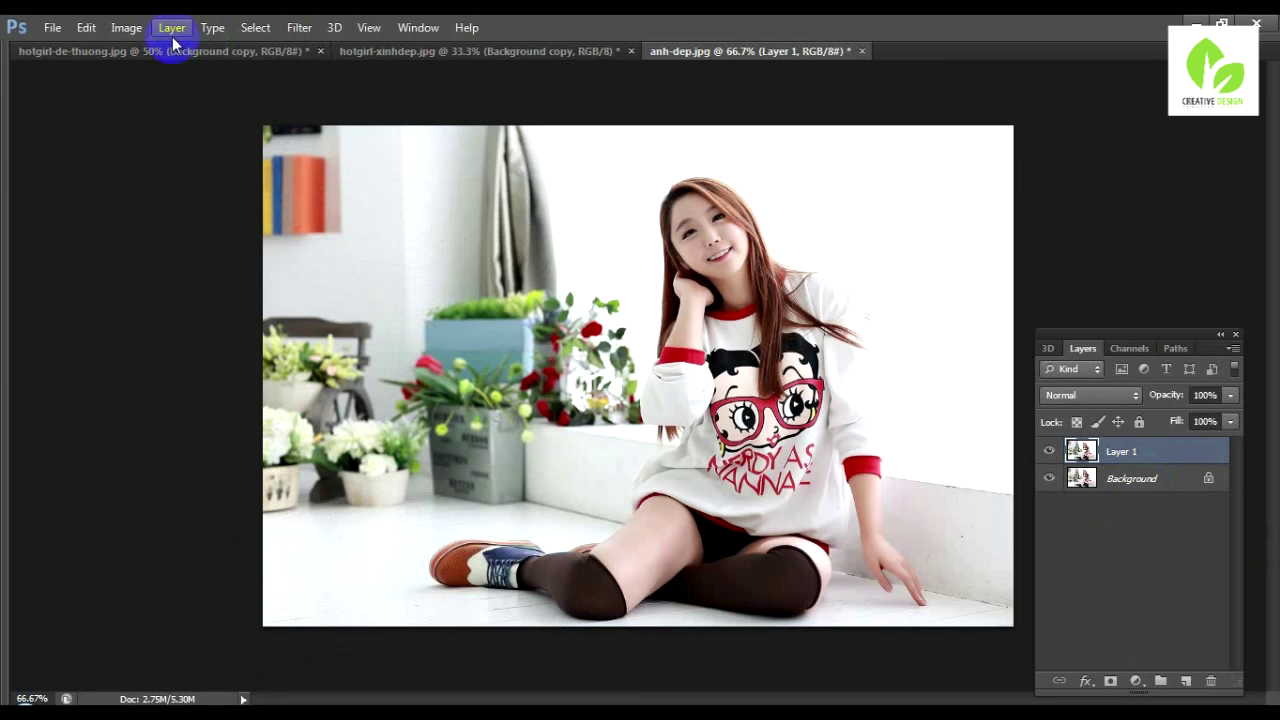
# - Apply Shadows/Highlights to Layer 1: Amount 35%, Tonal Width 35%, Radius 100 px
pyautogui.click(122, 28)
pyautogui.moveTo(155, 75)
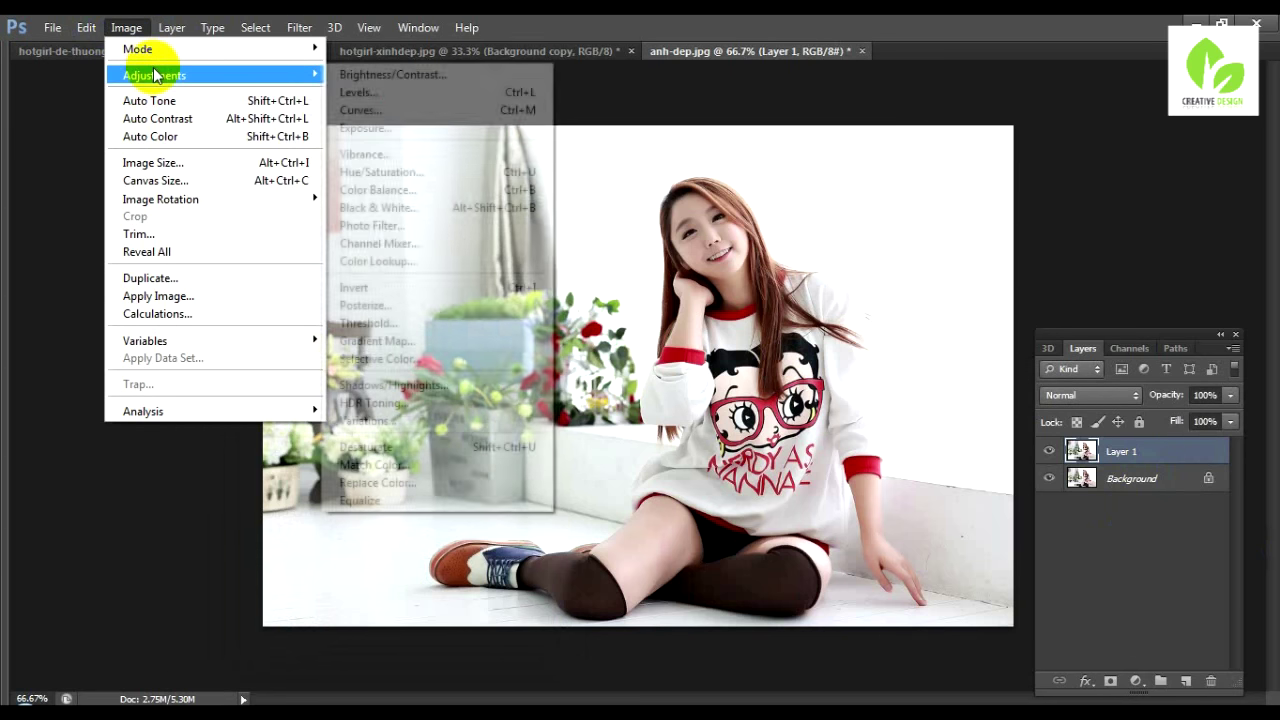
pyautogui.click(380, 388)
pyautogui.moveTo(346, 229); pyautogui.dragTo(315, 230)
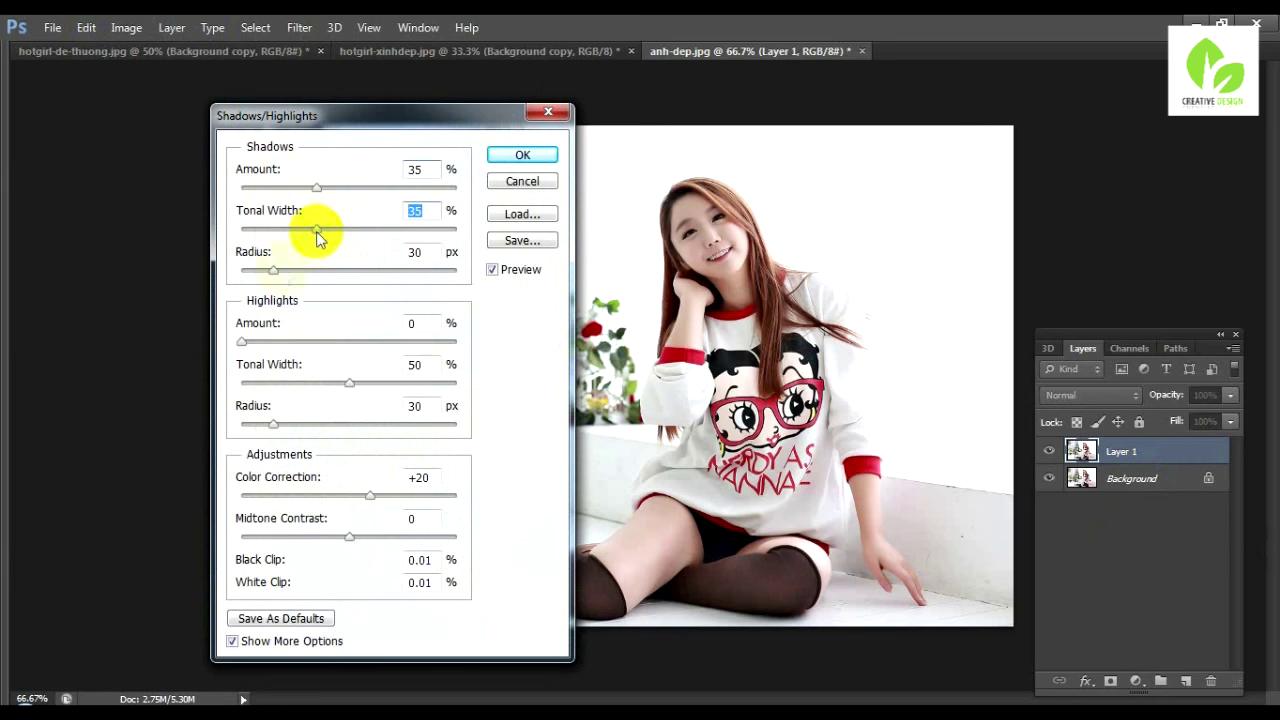
pyautogui.moveTo(275, 270)
pyautogui.mouseDown()
pyautogui.moveTo(440, 278)
pyautogui.moveTo(351, 288)
pyautogui.mouseUp()
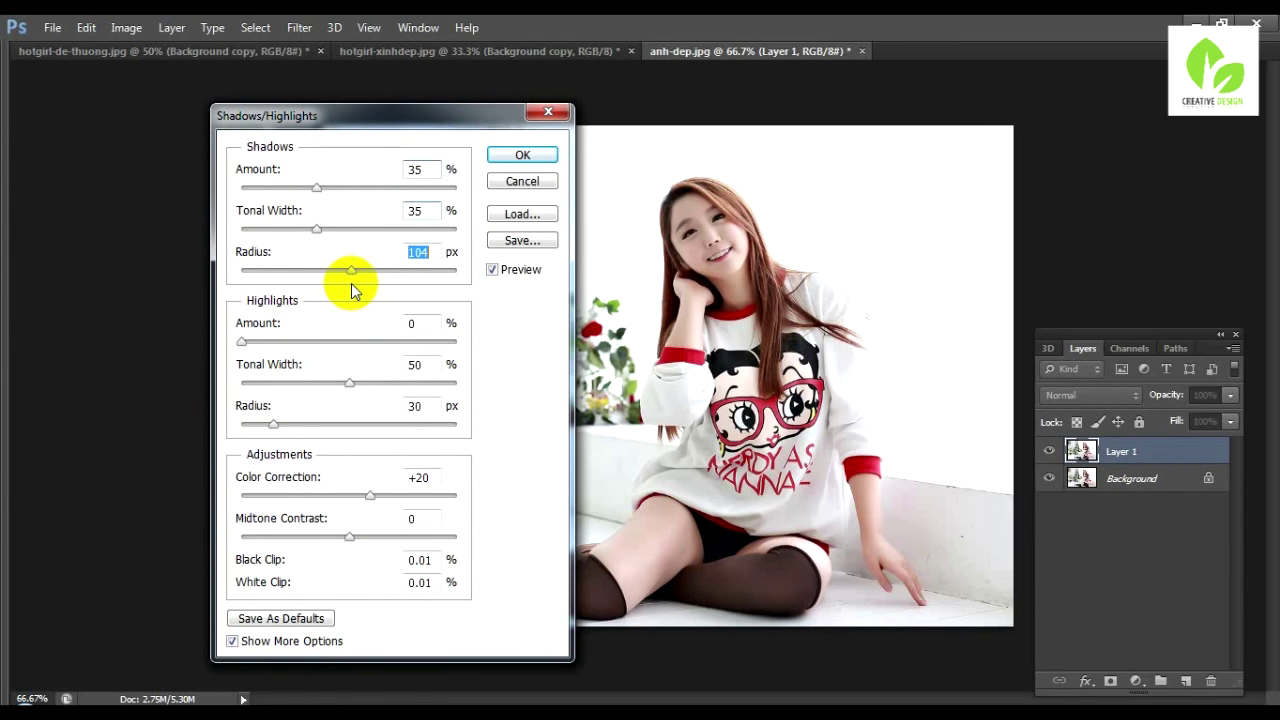
pyautogui.write('100')
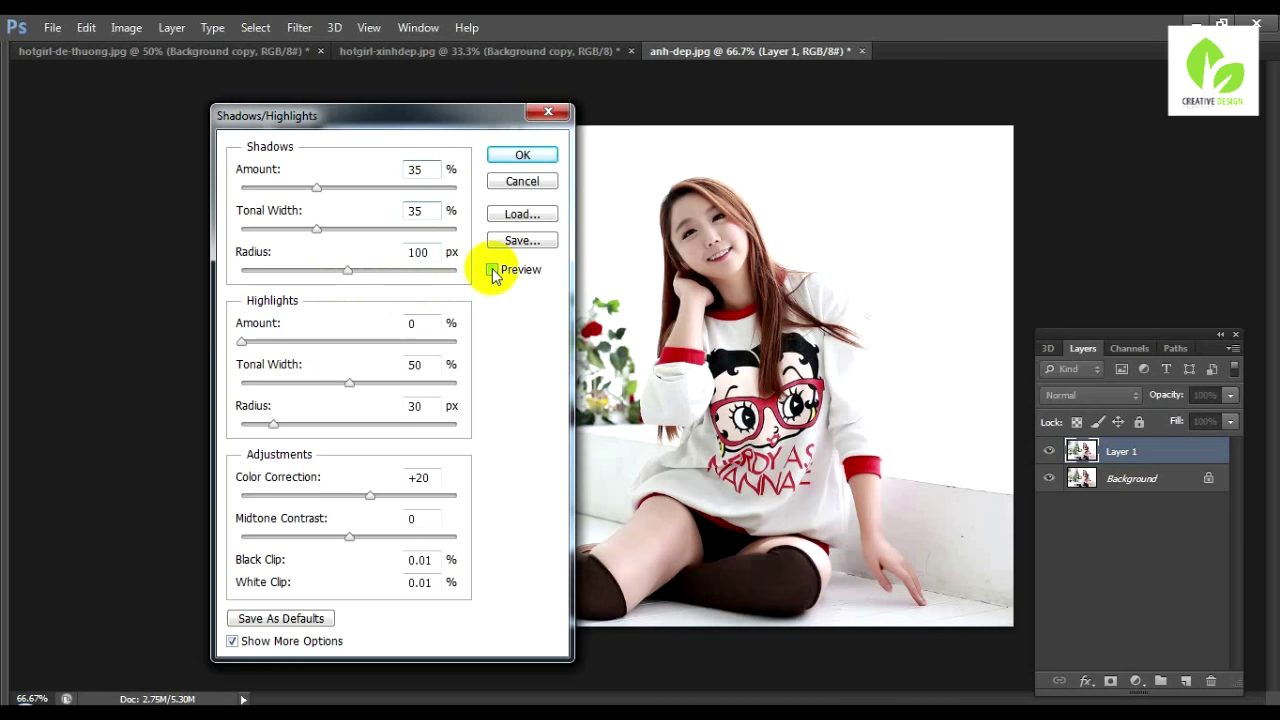
pyautogui.click(516, 156)
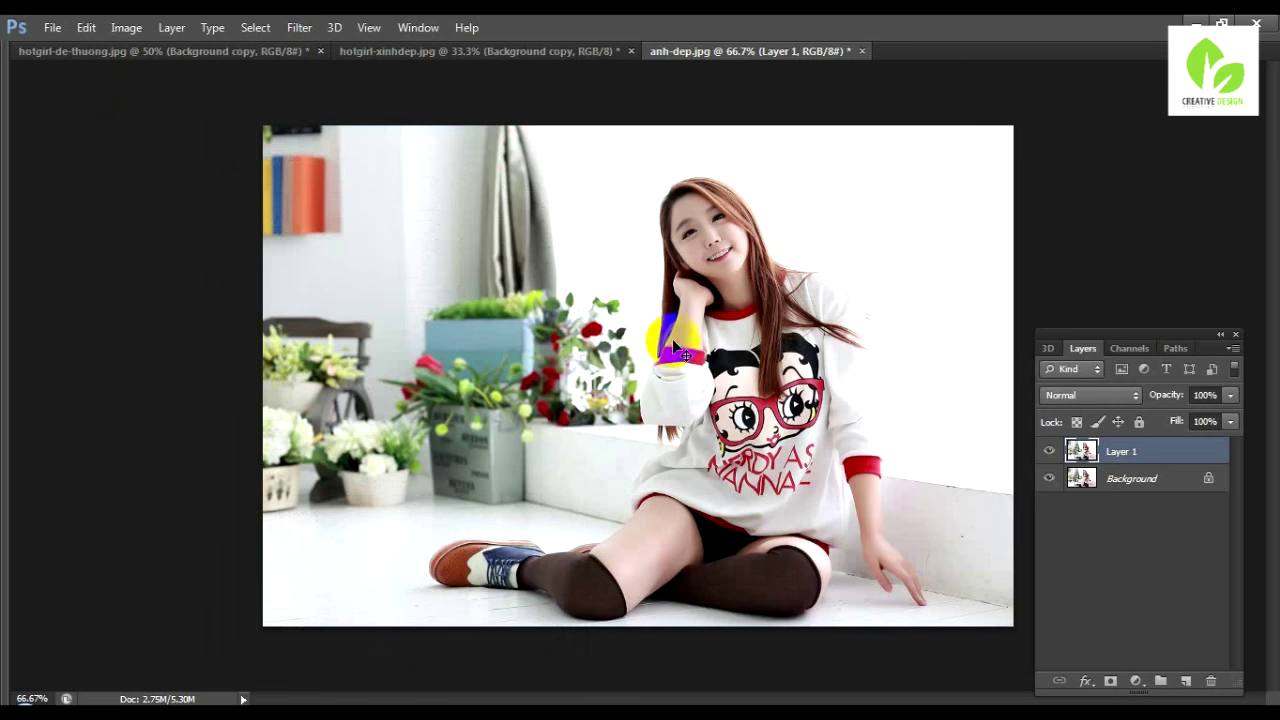
pyautogui.moveTo(734, 302); pyautogui.dragTo(729, 313)
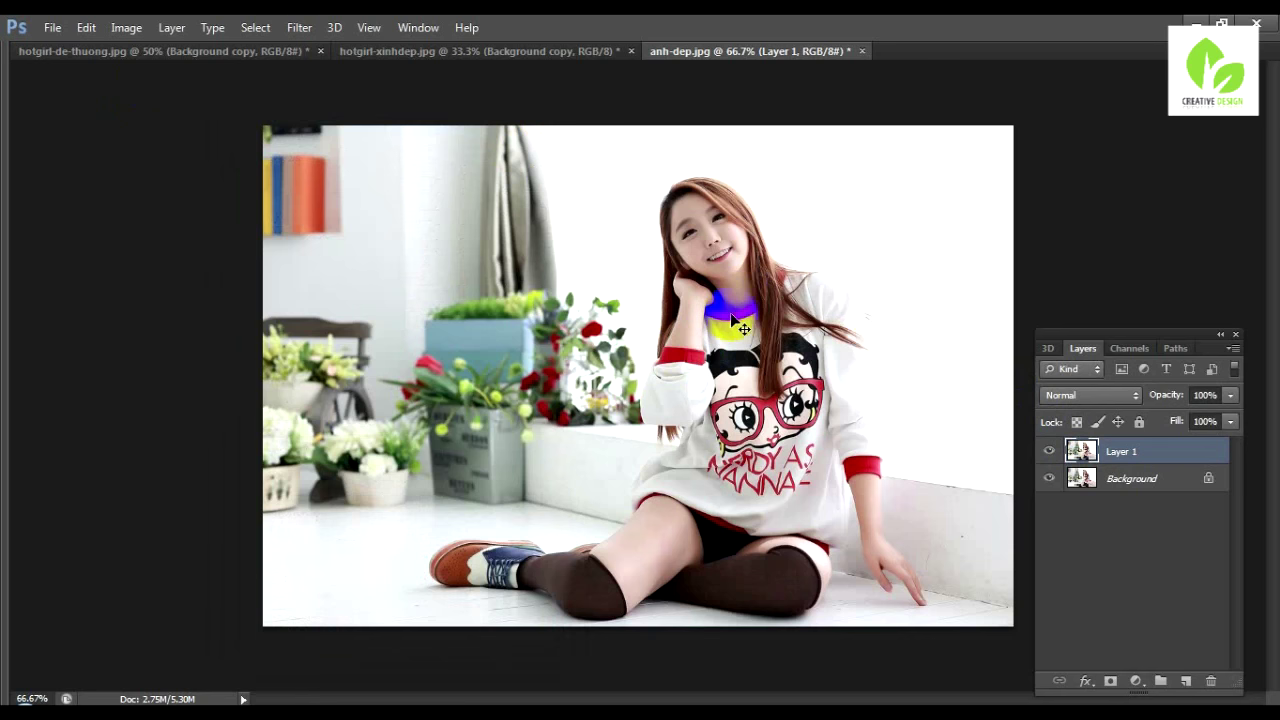
pyautogui.click(1136, 680)
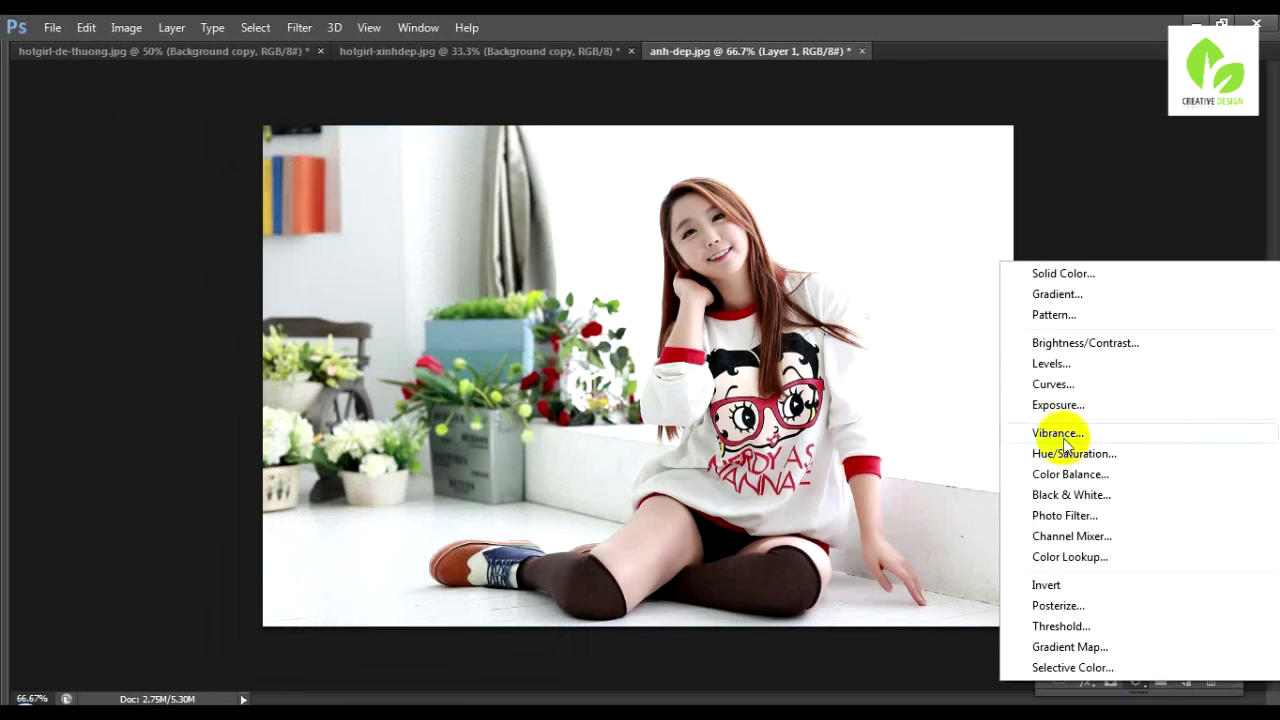
# - Add a Levels adjustment layer, setting the RGB black point and tweaking midtones and highlights
pyautogui.click(1050, 364)
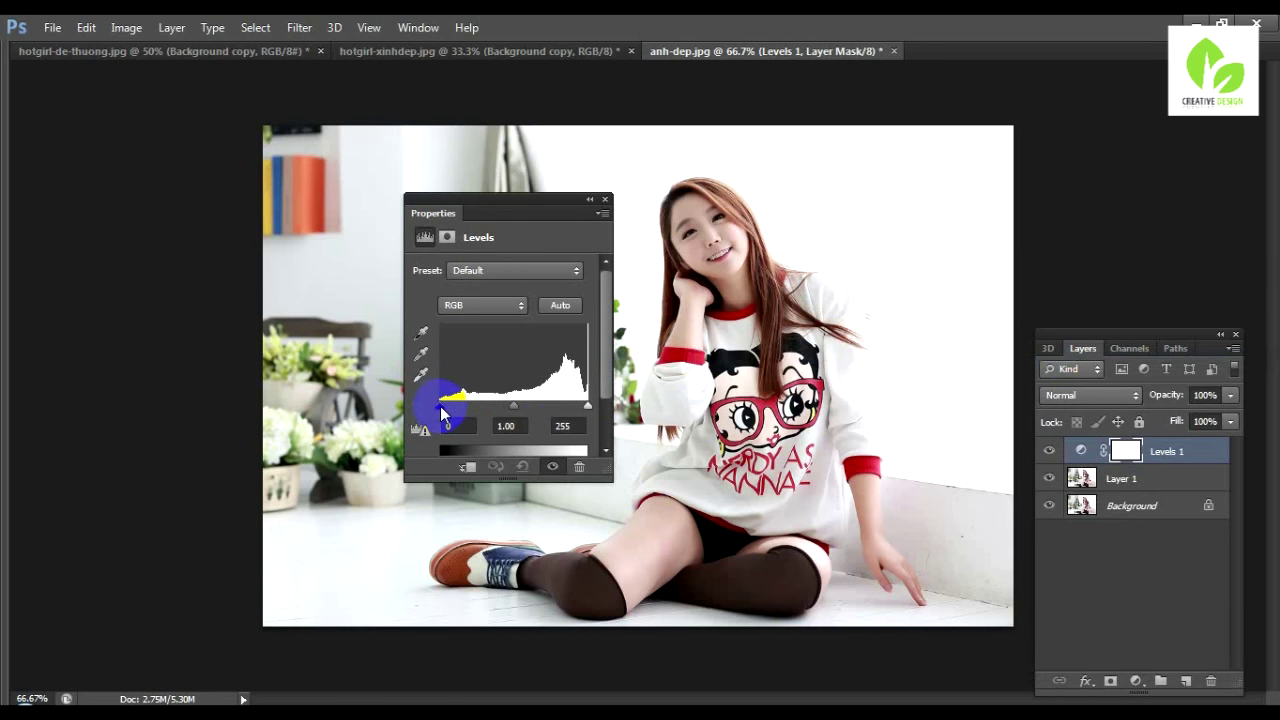
pyautogui.moveTo(443, 412); pyautogui.dragTo(471, 414)
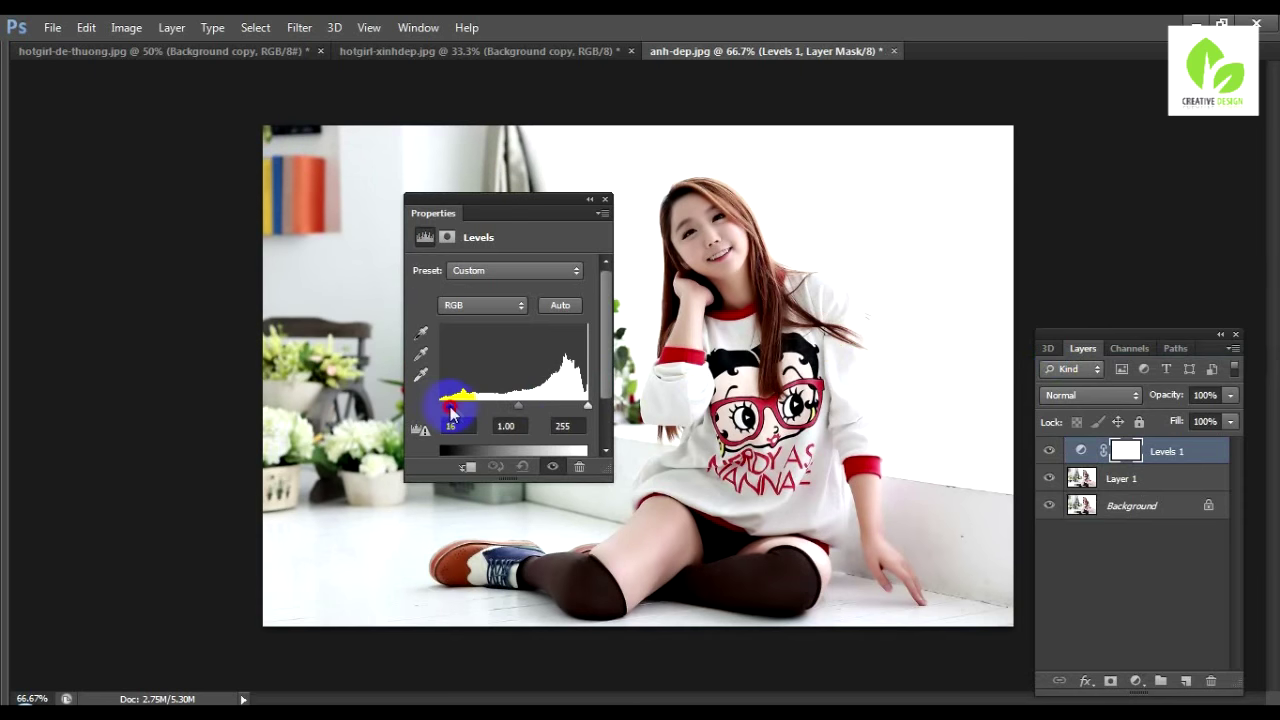
pyautogui.moveTo(471, 414); pyautogui.dragTo(452, 418)
pyautogui.click(516, 408)
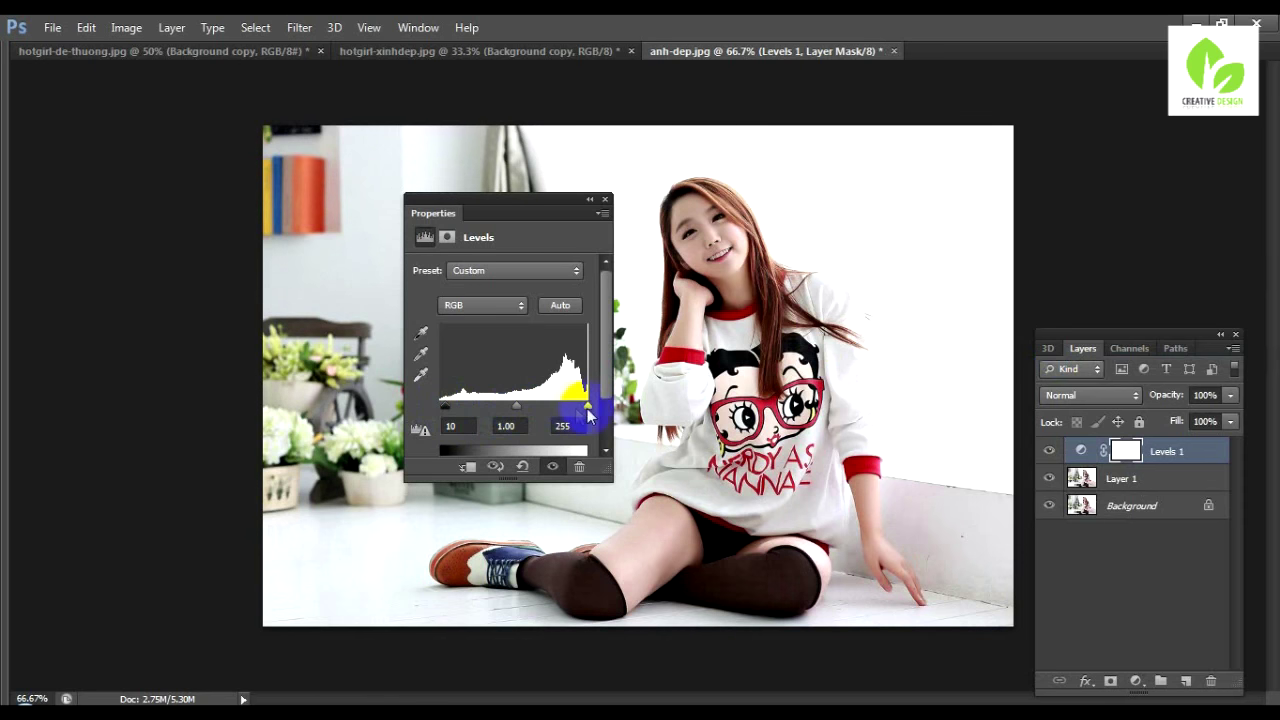
pyautogui.moveTo(586, 410); pyautogui.dragTo(587, 408)
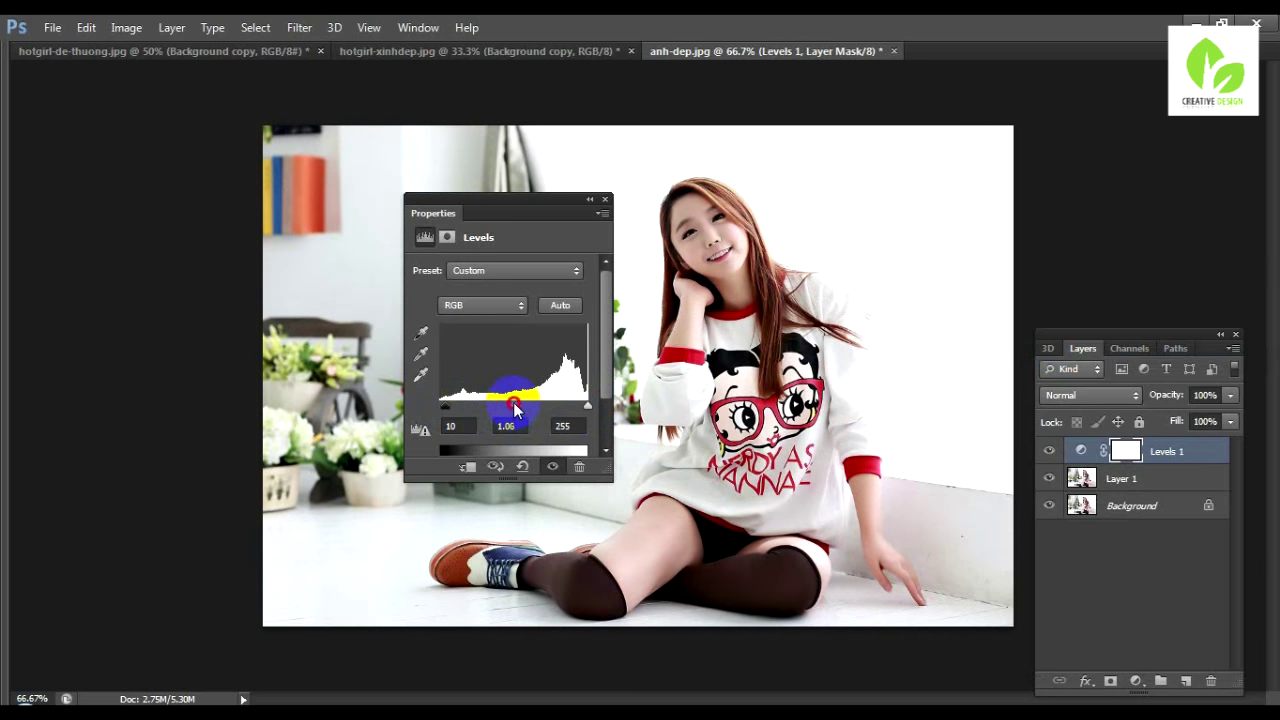
pyautogui.moveTo(513, 402)
pyautogui.mouseDown()
pyautogui.moveTo(540, 408)
pyautogui.moveTo(519, 411)
pyautogui.mouseUp()
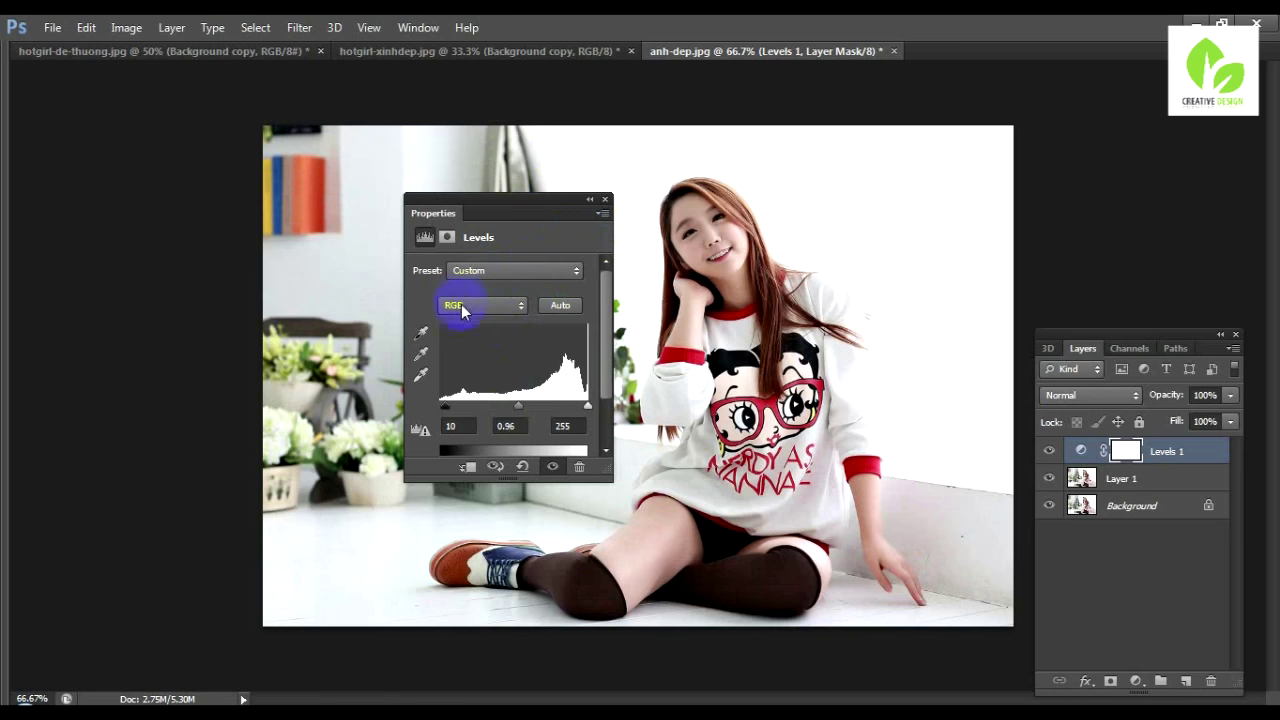
# - Set the Blue channel black input to 20 and close the Levels settings
pyautogui.click(461, 306)
pyautogui.click(449, 372)
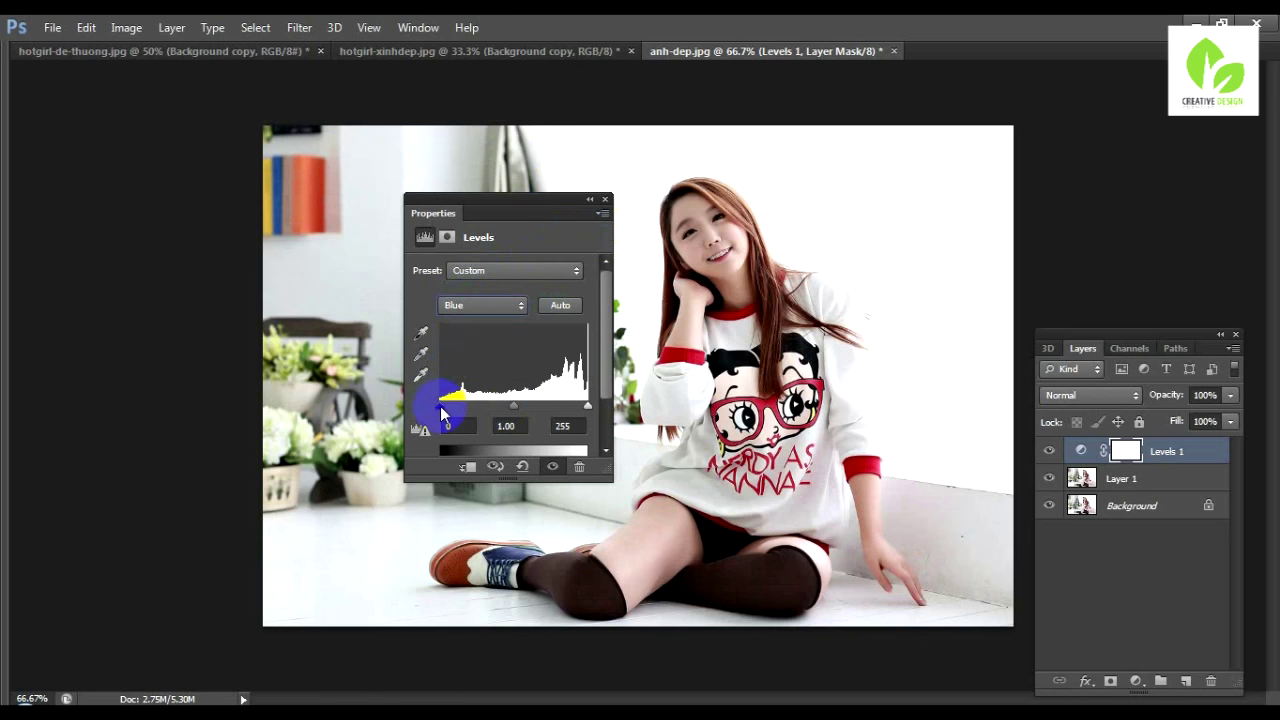
pyautogui.moveTo(440, 406)
pyautogui.mouseDown()
pyautogui.moveTo(476, 416)
pyautogui.moveTo(452, 418)
pyautogui.mouseUp()
pyautogui.click(420, 430)
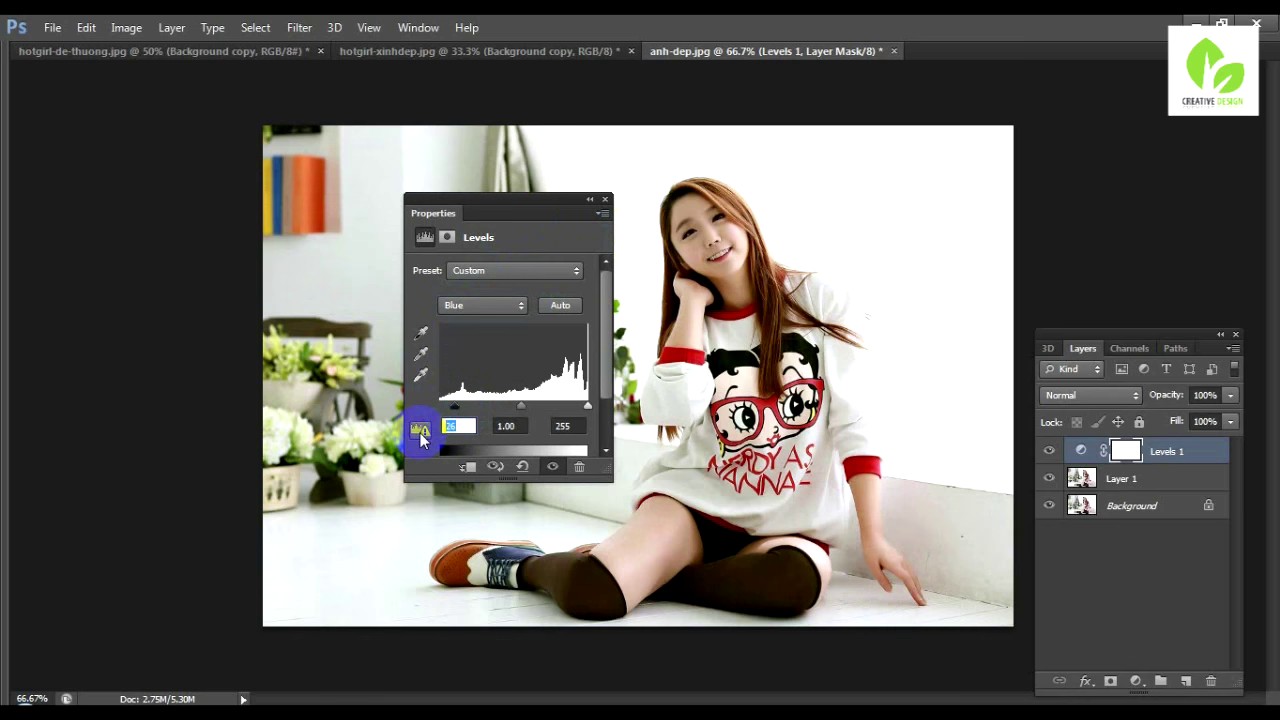
pyautogui.write('20')
pyautogui.click(420, 433)
pyautogui.click(604, 200)
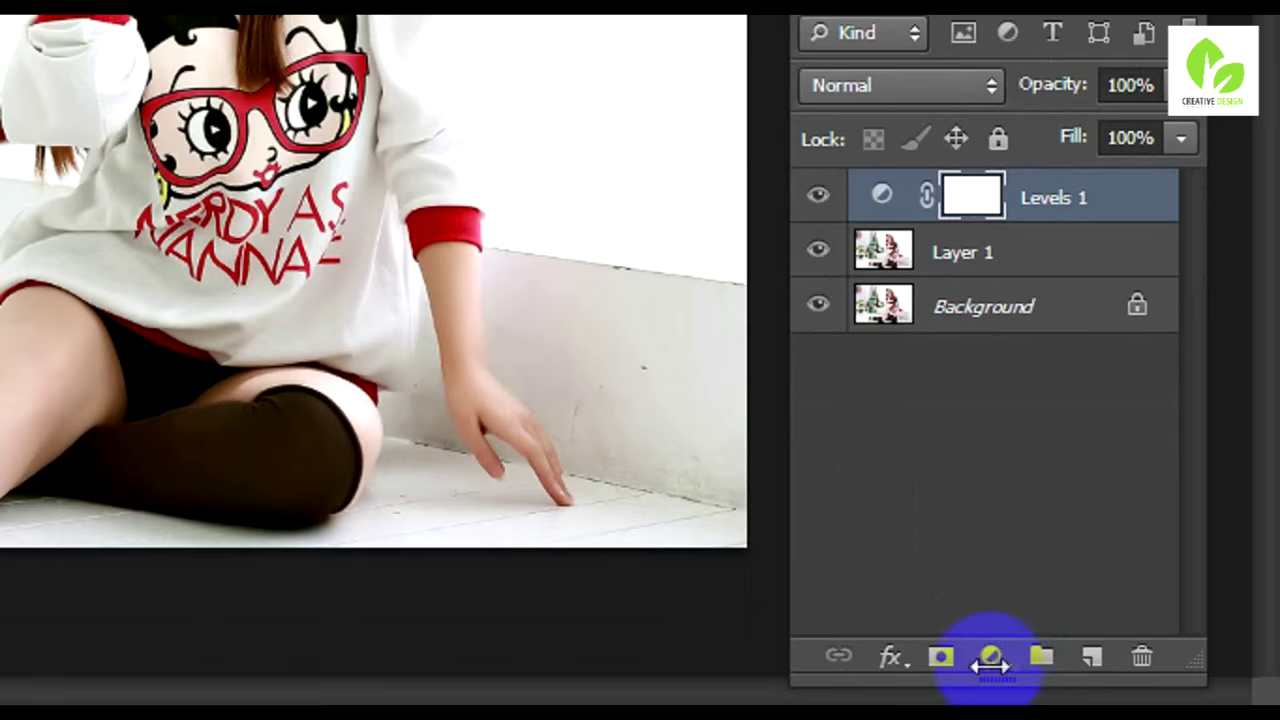
# - Add a Brightness/Contrast layer with brightness -10 and contrast 50
pyautogui.click(993, 660)
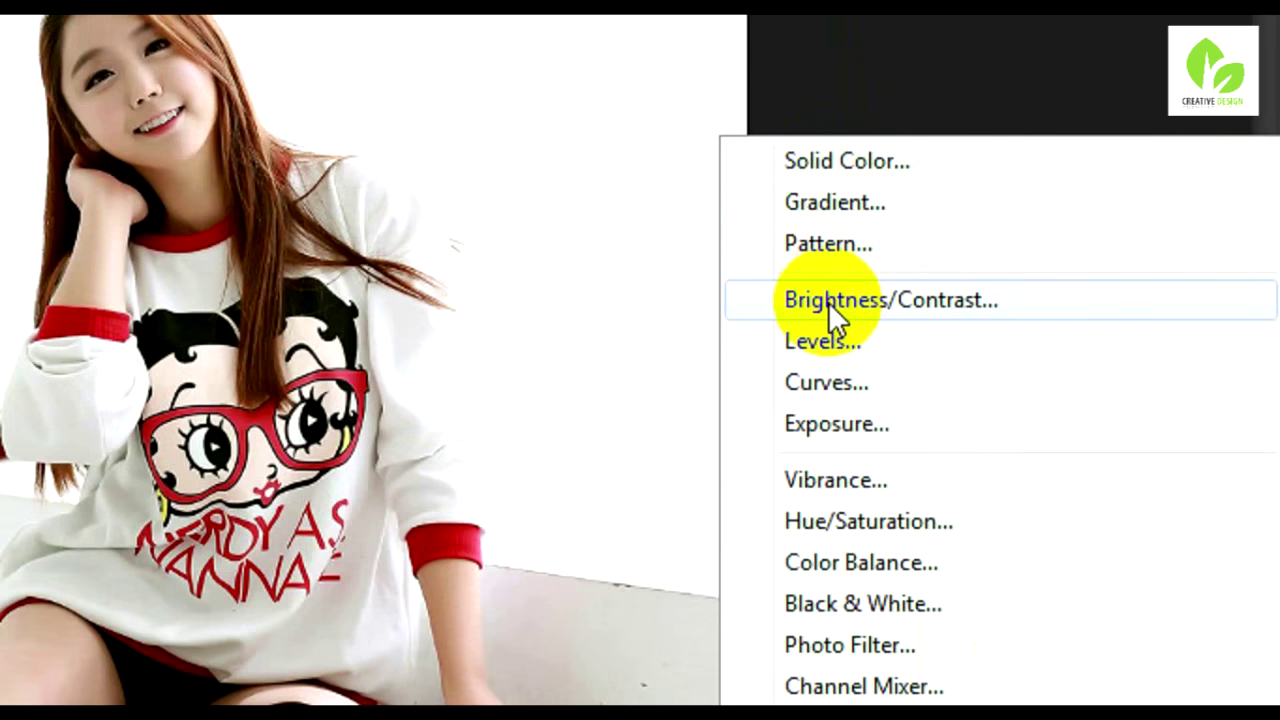
pyautogui.click(828, 301)
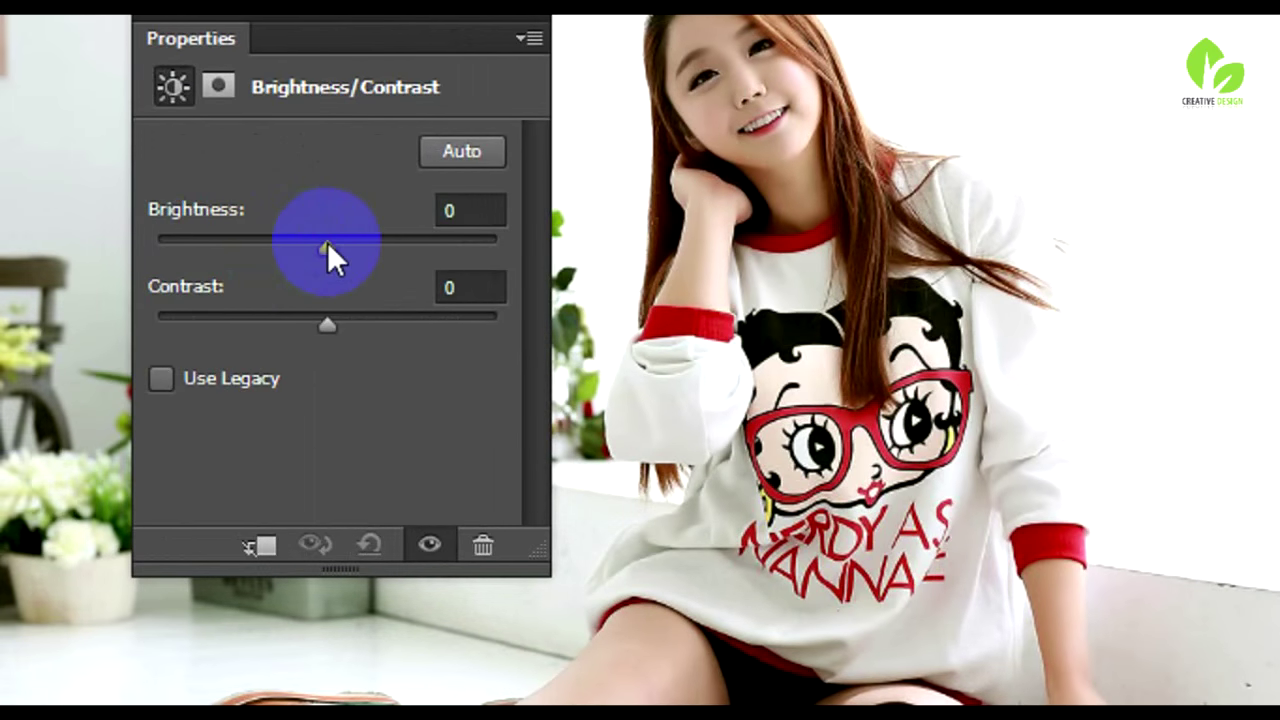
pyautogui.moveTo(327, 247)
pyautogui.mouseDown()
pyautogui.moveTo(359, 247)
pyautogui.moveTo(319, 247)
pyautogui.mouseUp()
pyautogui.click(474, 210)
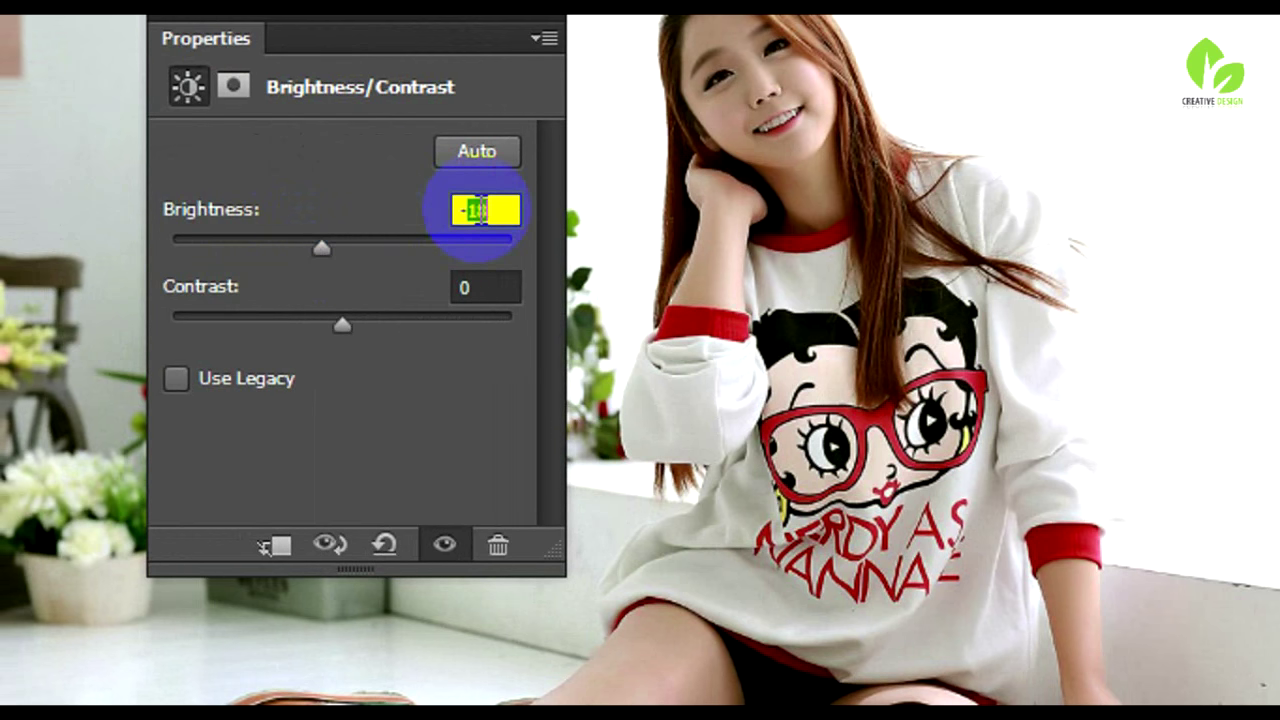
pyautogui.write('-10')
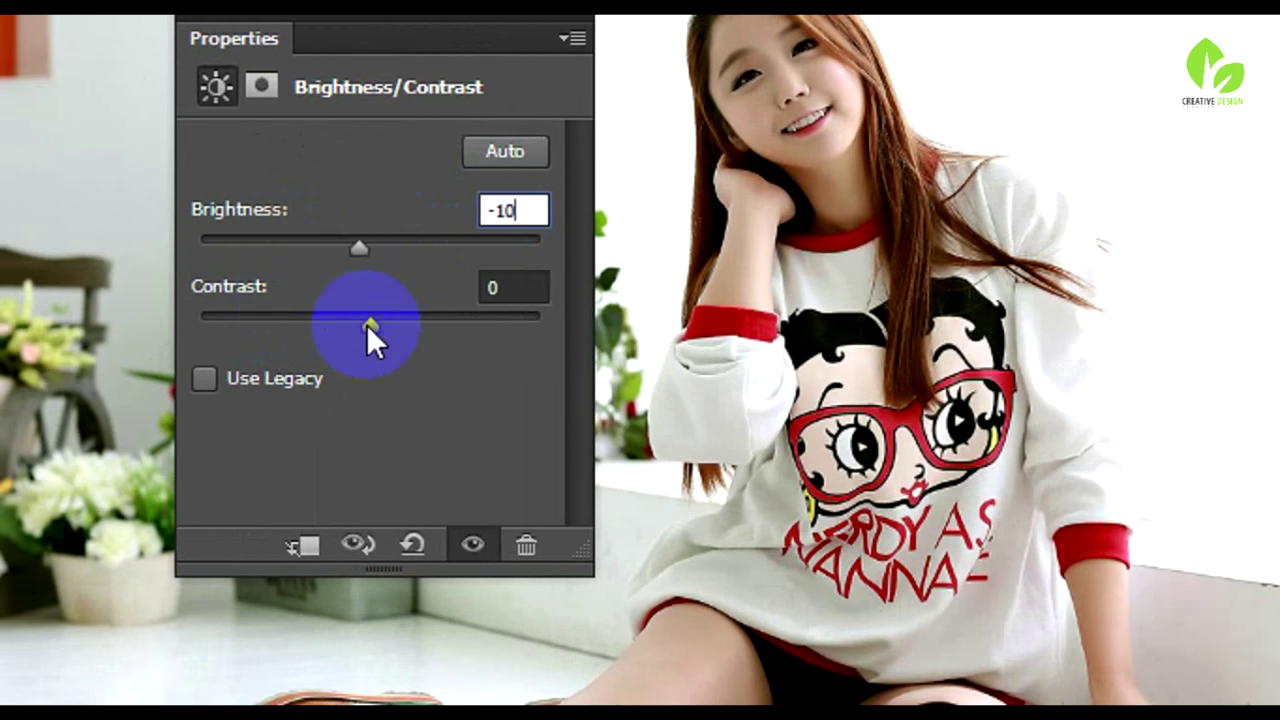
pyautogui.moveTo(342, 325)
pyautogui.mouseDown()
pyautogui.moveTo(457, 335)
pyautogui.moveTo(303, 330)
pyautogui.moveTo(442, 341)
pyautogui.moveTo(318, 343)
pyautogui.moveTo(333, 347)
pyautogui.moveTo(505, 350)
pyautogui.mouseUp()
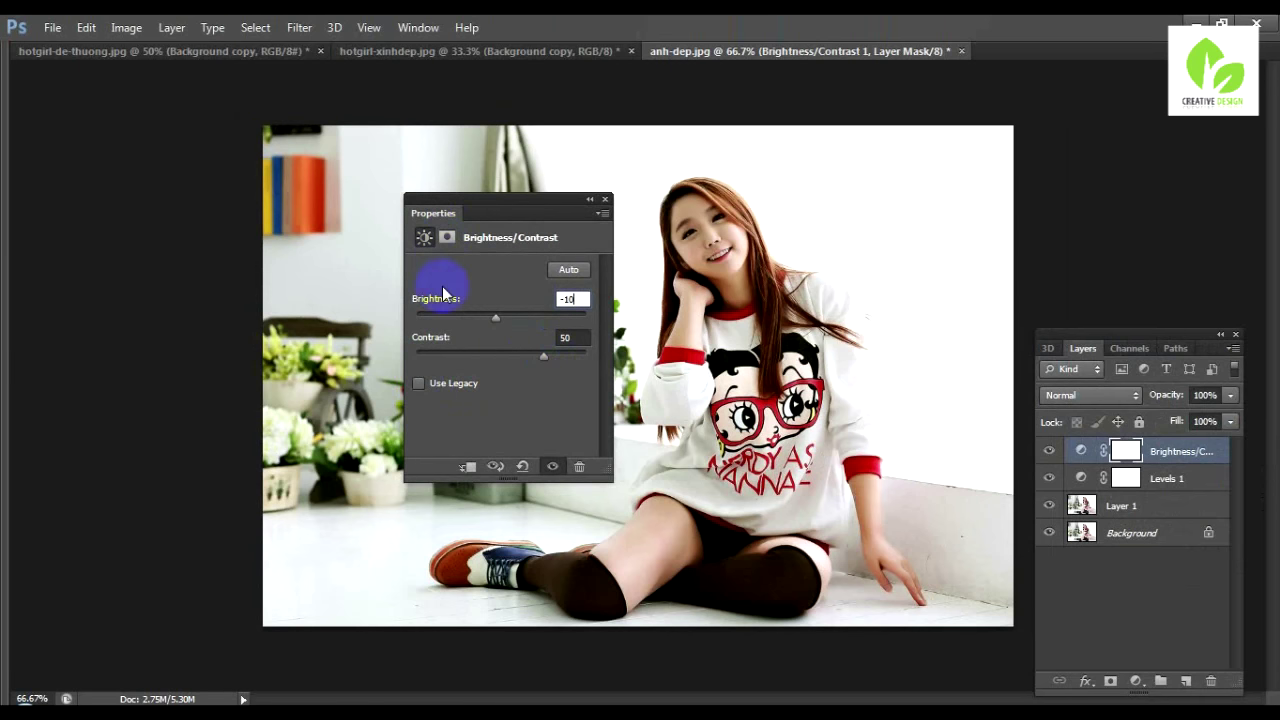
# - Close the Brightness/Contrast settings and toggle the layer's visibility to compare
pyautogui.click(1049, 452)
pyautogui.click(604, 201)
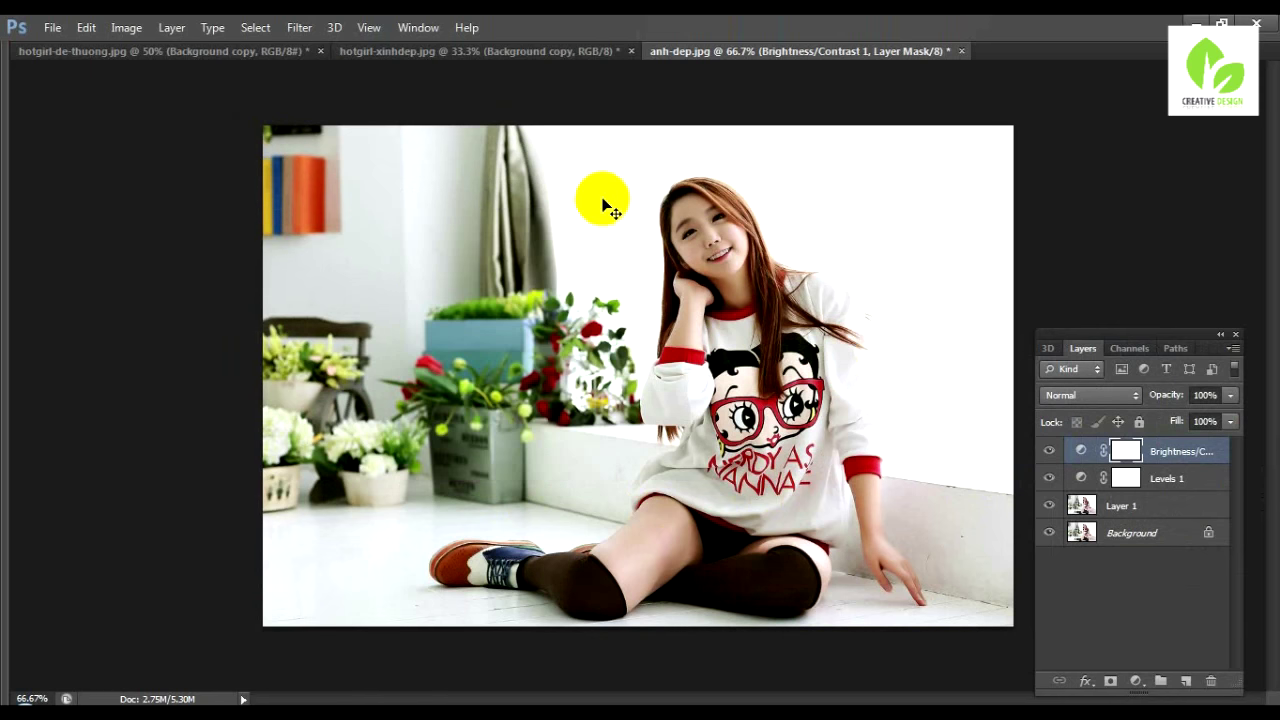
pyautogui.click(1048, 451)
pyautogui.click(1048, 455)
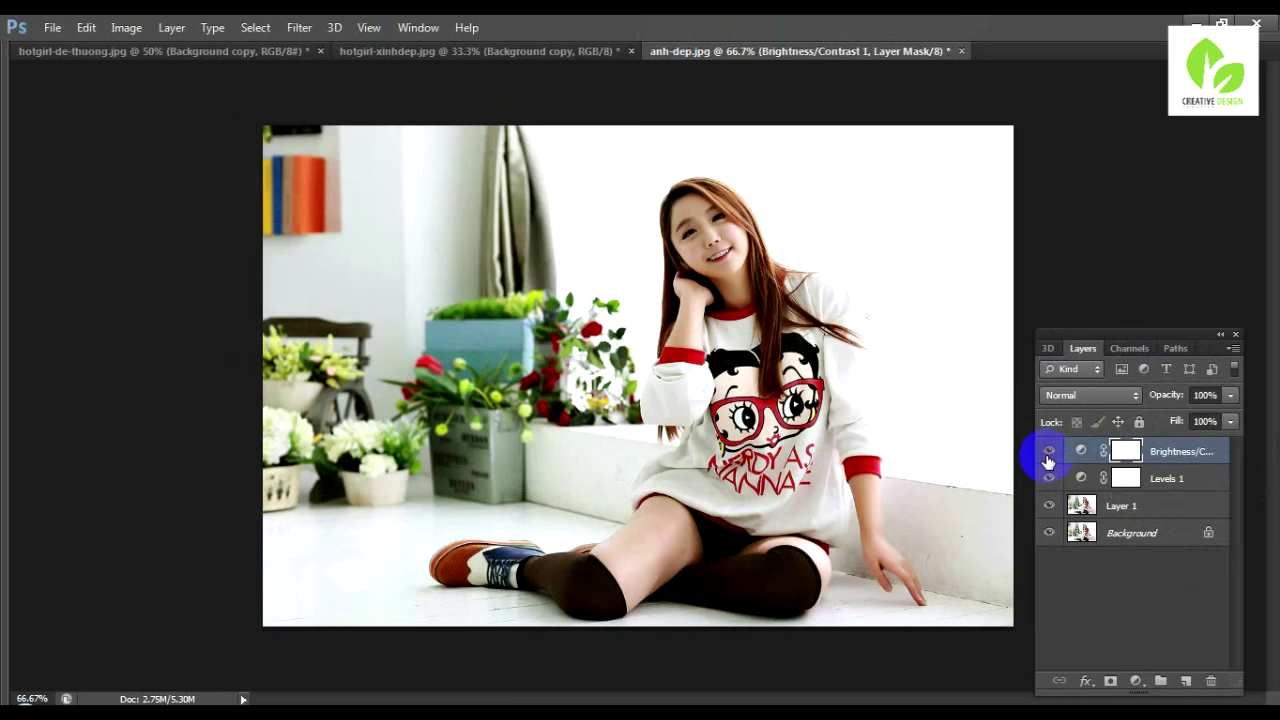
pyautogui.click(477, 447)
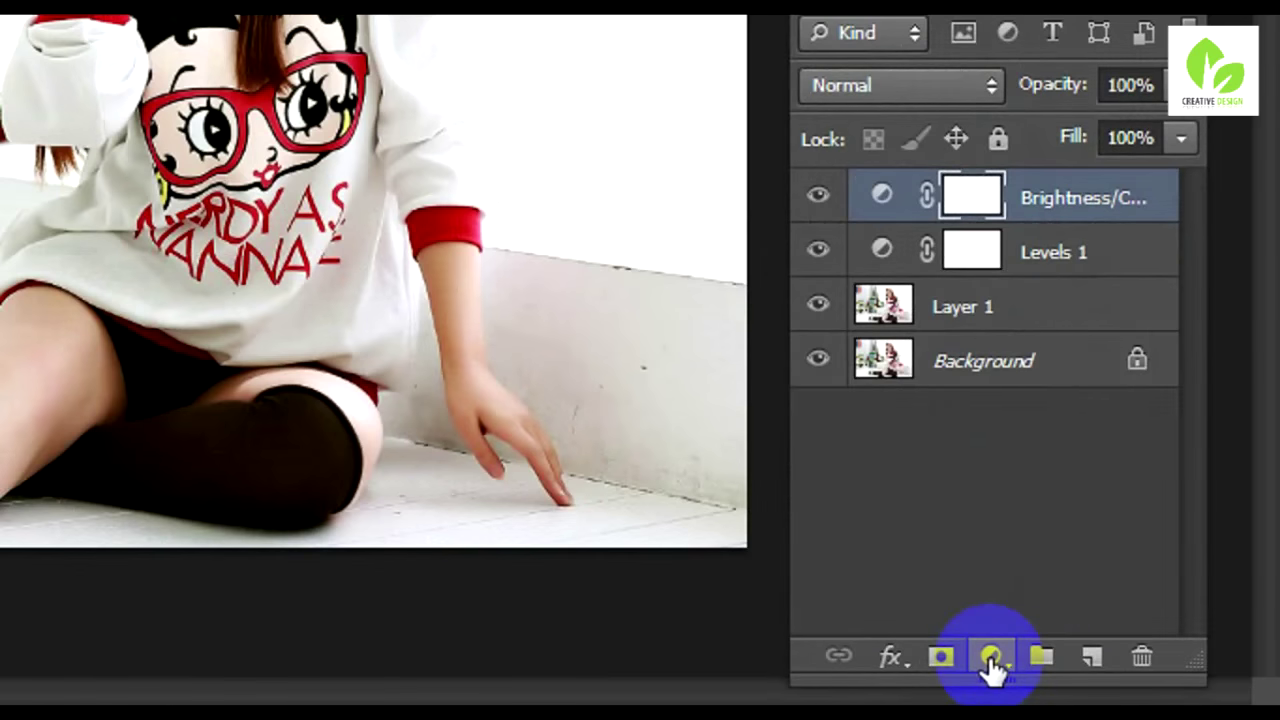
# - Add a Hue/Saturation layer with Saturation -50 and Hue set back to 0
pyautogui.click(1136, 683)
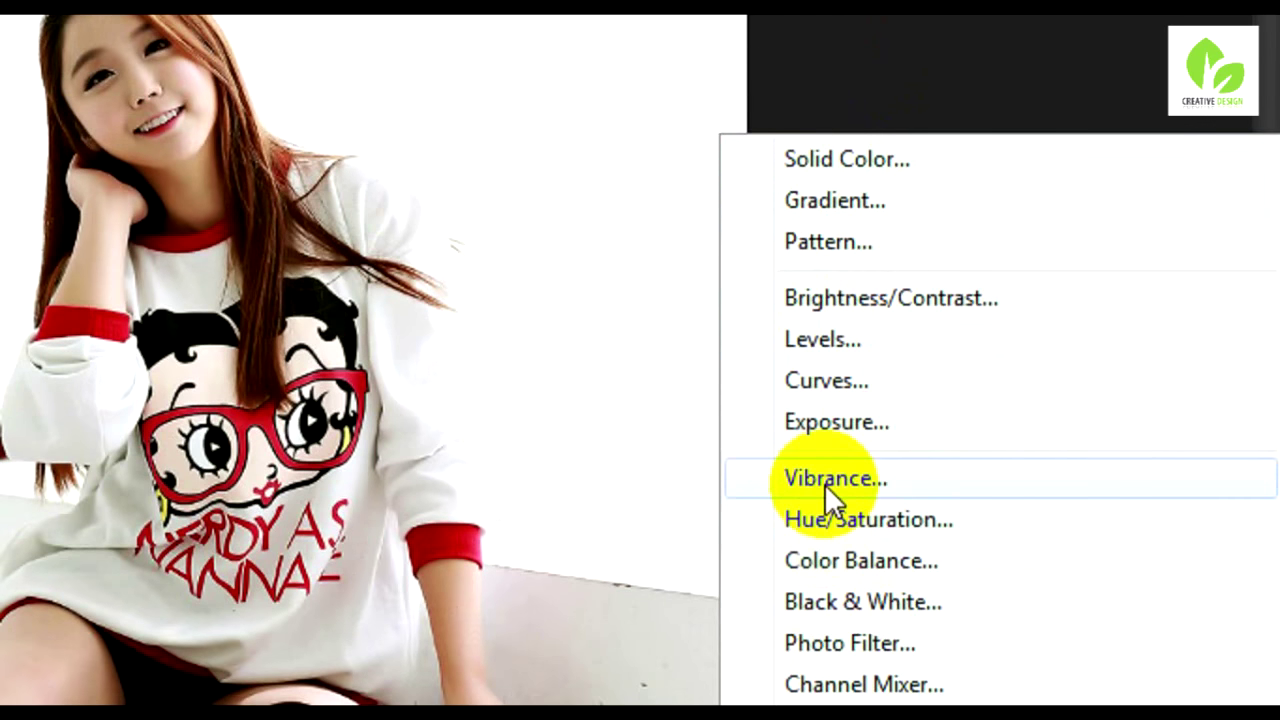
pyautogui.click(828, 521)
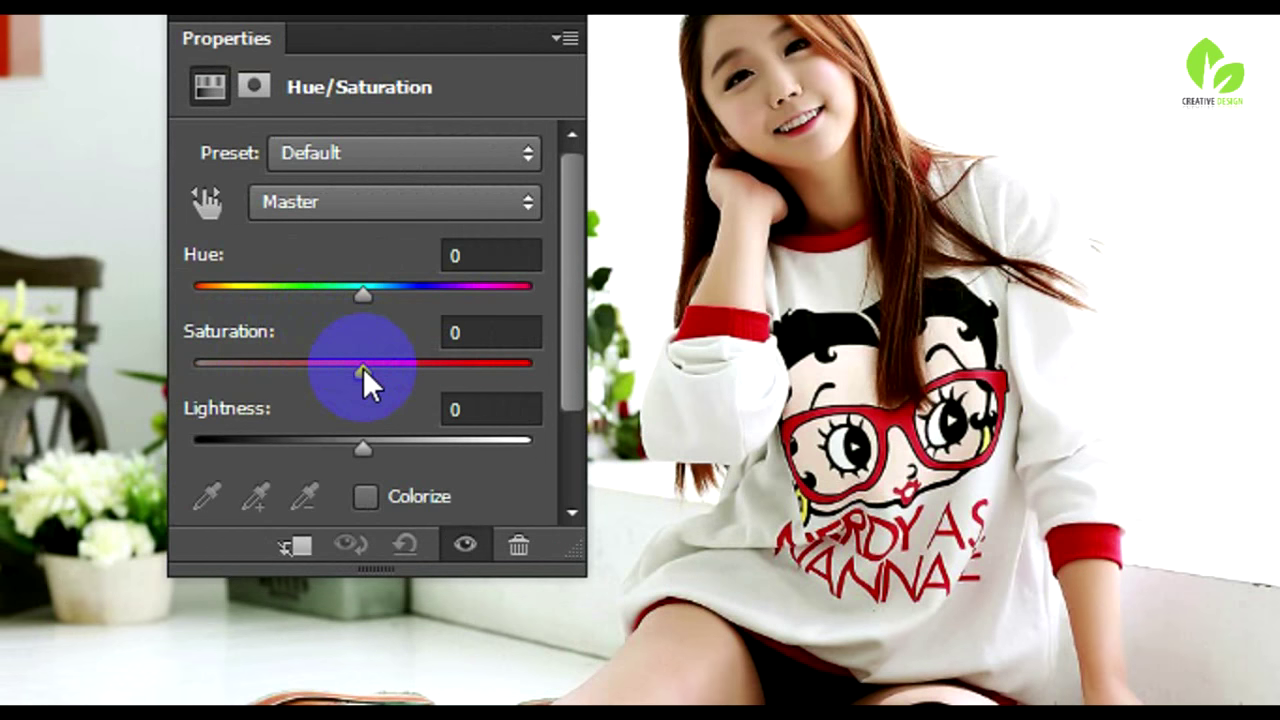
pyautogui.moveTo(363, 368)
pyautogui.mouseDown()
pyautogui.moveTo(543, 371)
pyautogui.moveTo(378, 395)
pyautogui.moveTo(317, 376)
pyautogui.moveTo(349, 383)
pyautogui.moveTo(295, 393)
pyautogui.moveTo(397, 393)
pyautogui.mouseUp()
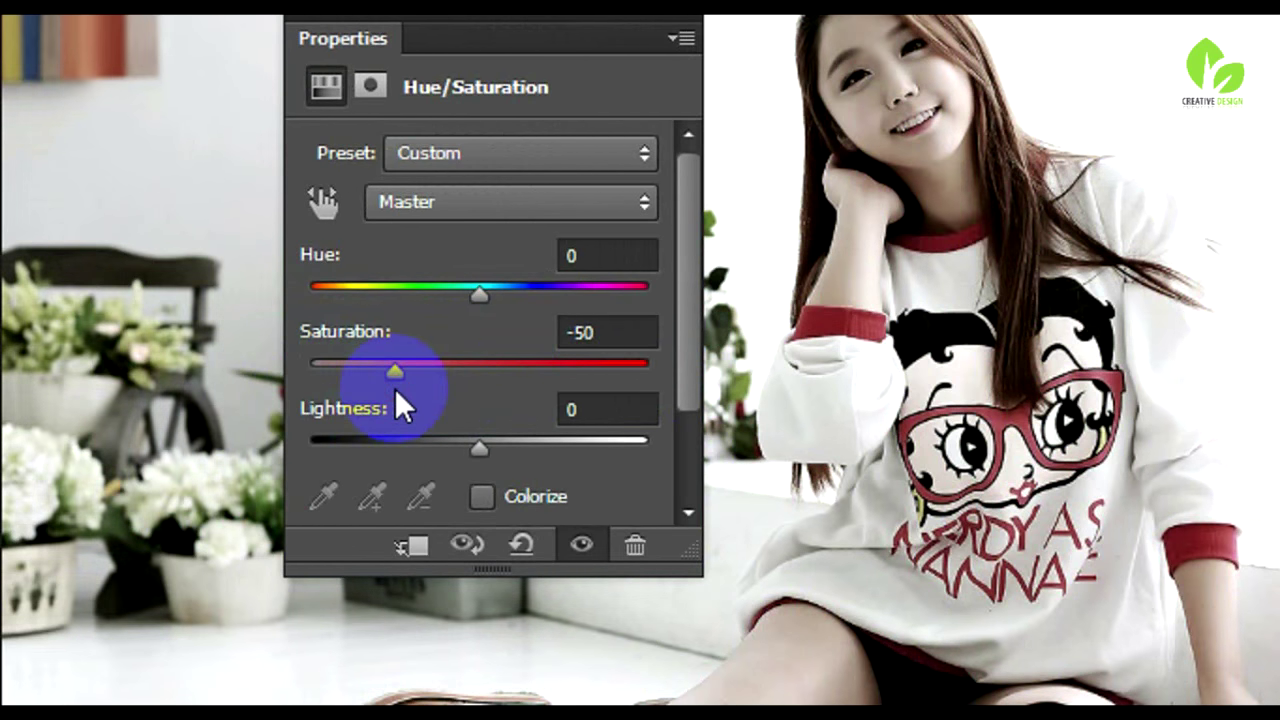
pyautogui.moveTo(482, 296)
pyautogui.mouseDown()
pyautogui.moveTo(528, 297)
pyautogui.moveTo(471, 303)
pyautogui.moveTo(497, 303)
pyautogui.mouseUp()
pyautogui.doubleClick(586, 256)
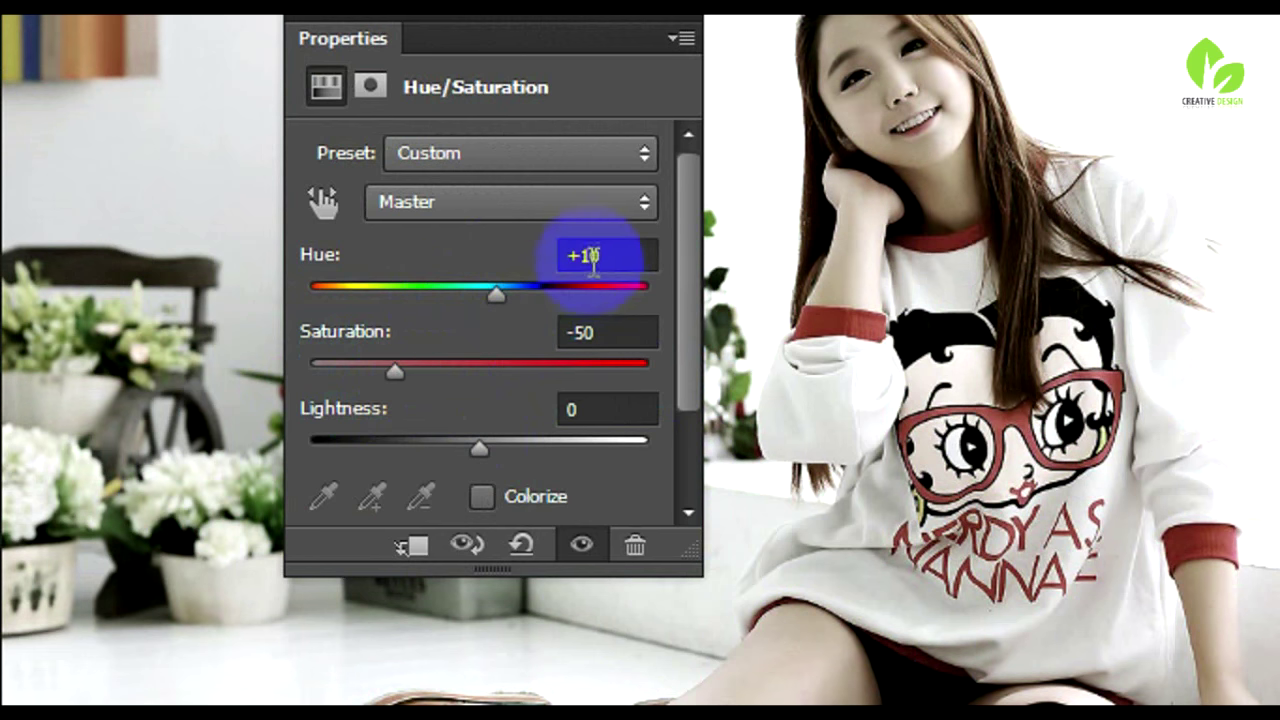
pyautogui.write('0')
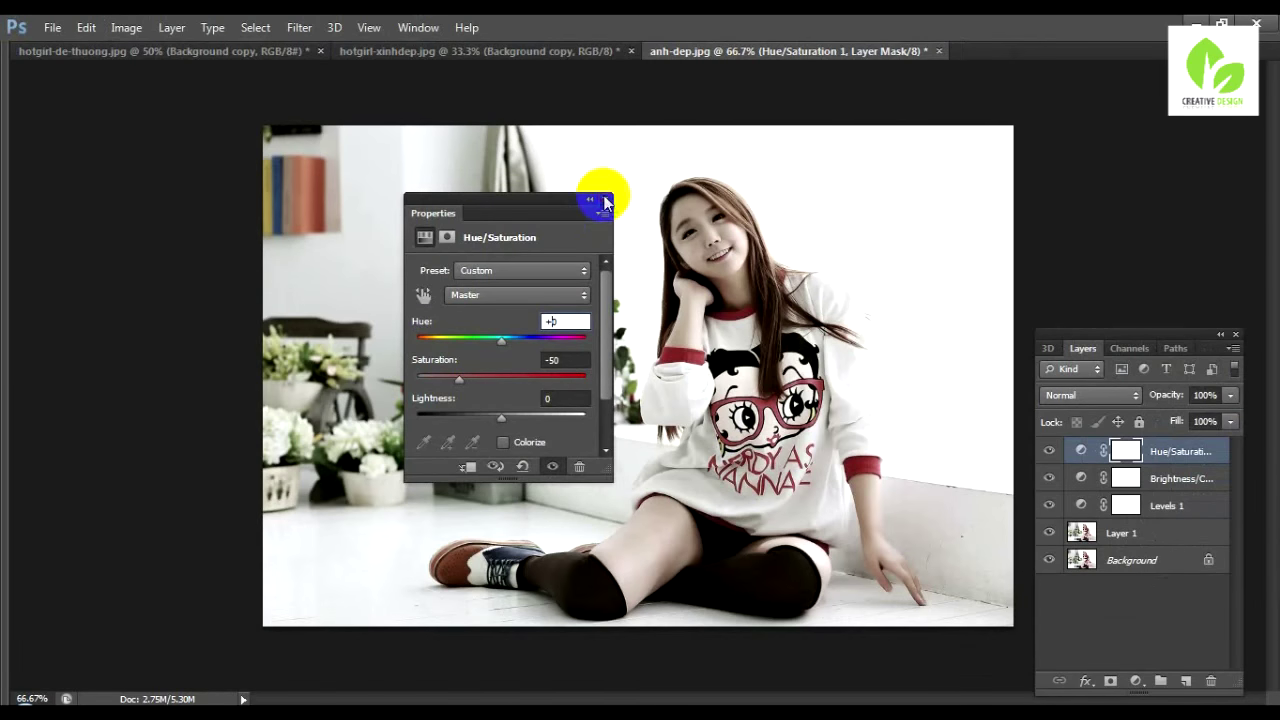
# - Close the Hue/Saturation settings and toggle its visibility to compare before and after
pyautogui.click(605, 200)
pyautogui.click(1049, 451)
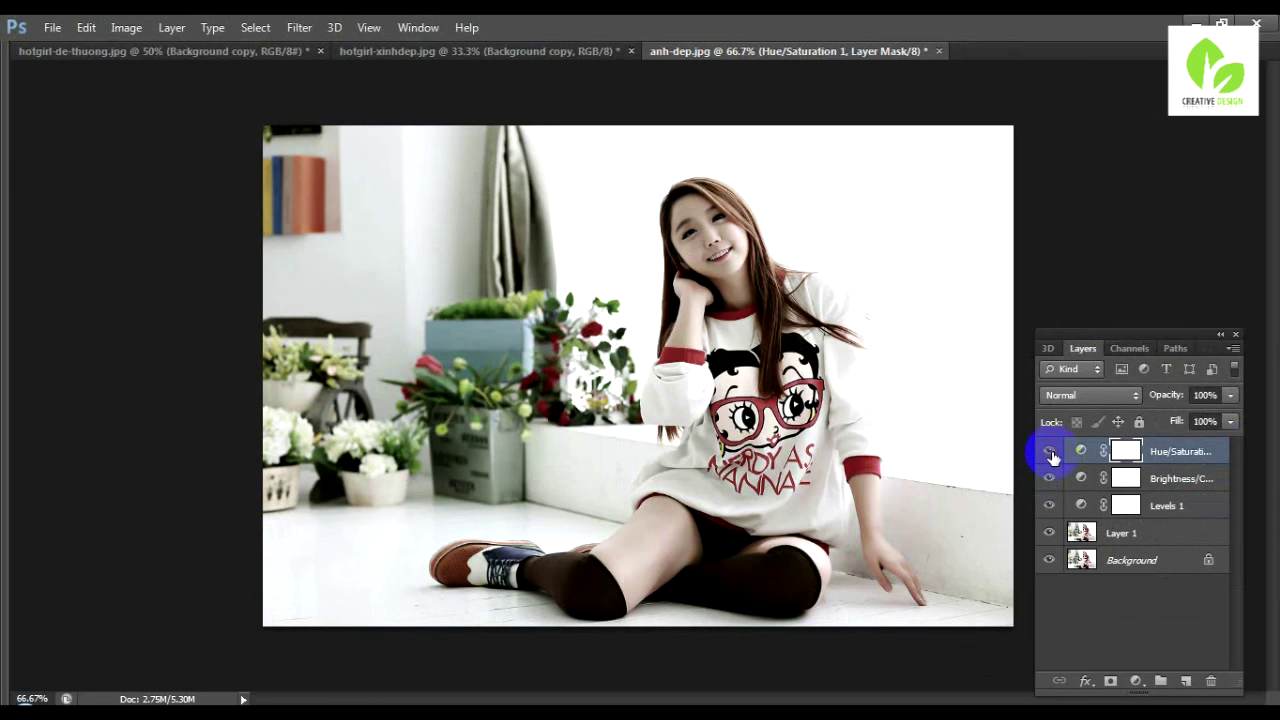
pyautogui.click(1175, 455)
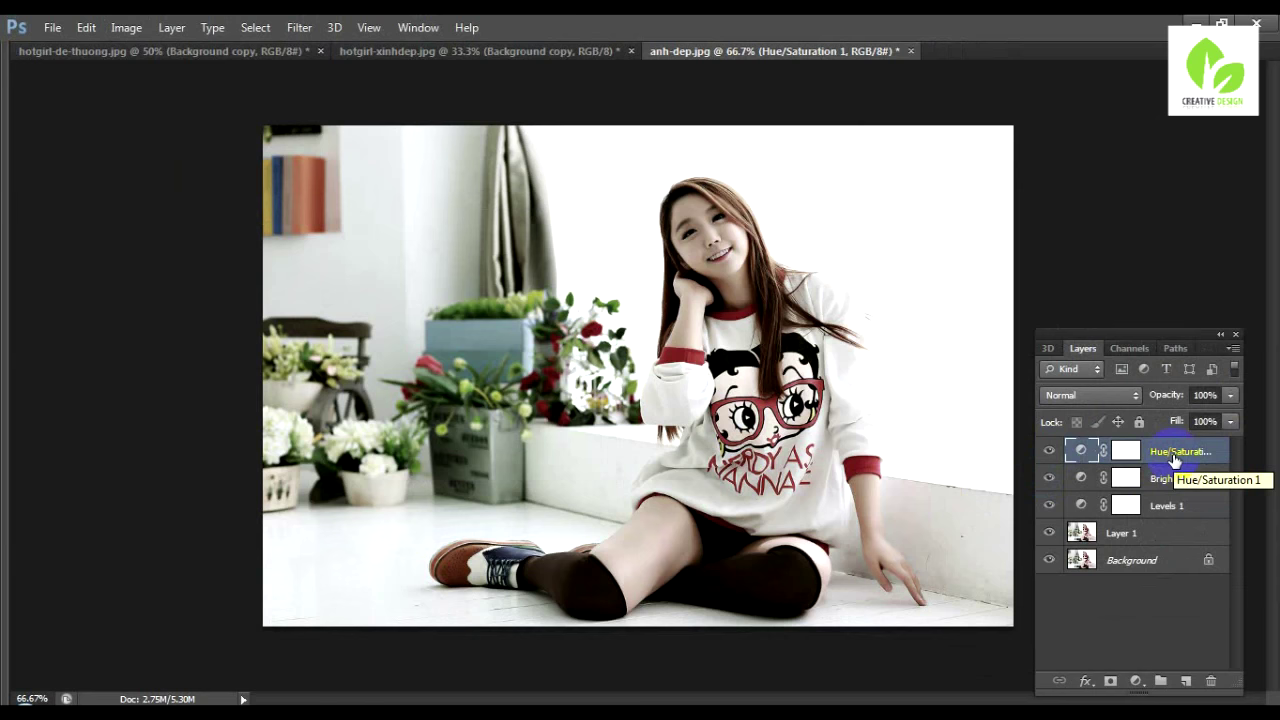
pyautogui.moveTo(552, 449); pyautogui.dragTo(1100, 466)
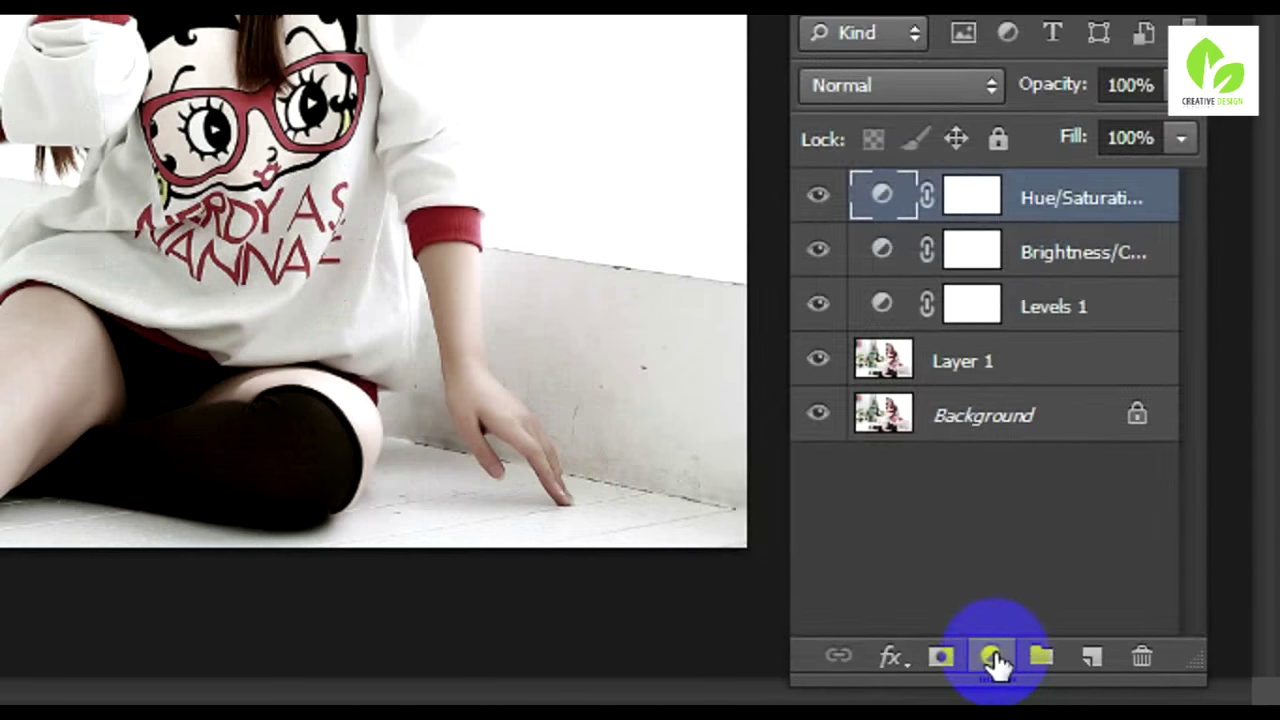
pyautogui.click(1137, 683)
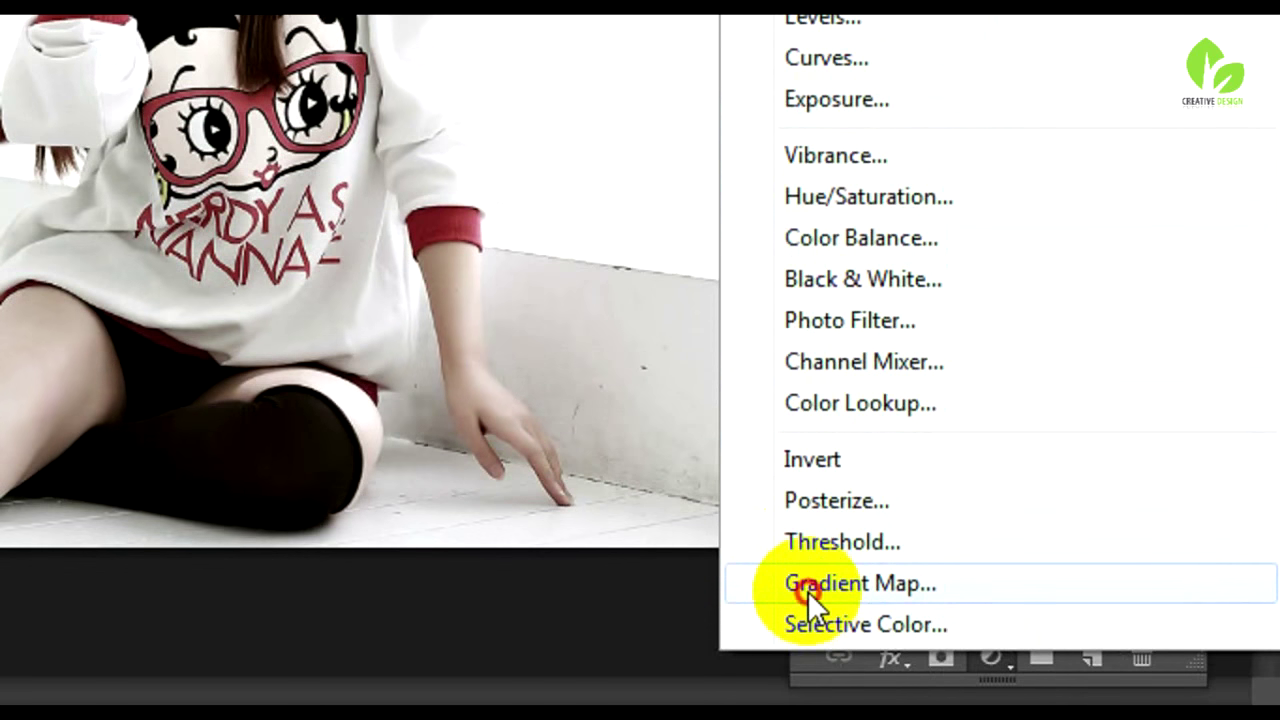
# - Add a Gradient Map layer and try several presets, landing on Violet, Orange
pyautogui.click(808, 590)
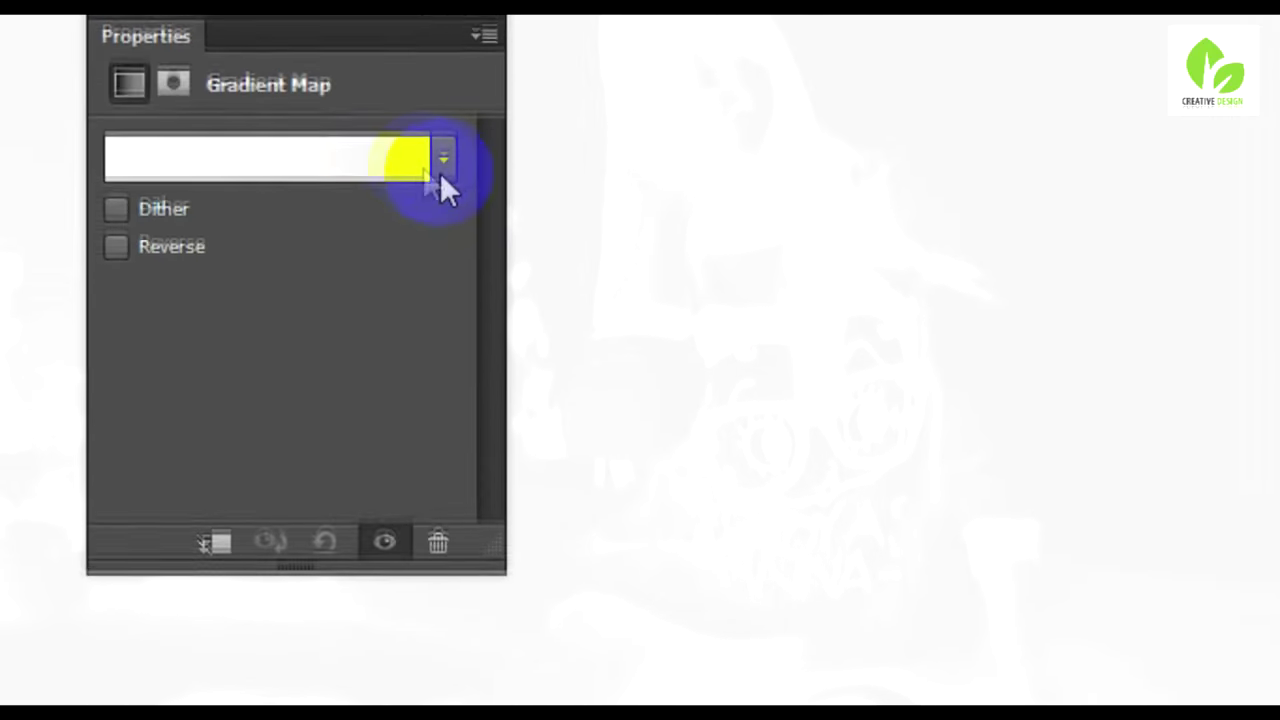
pyautogui.click(445, 185)
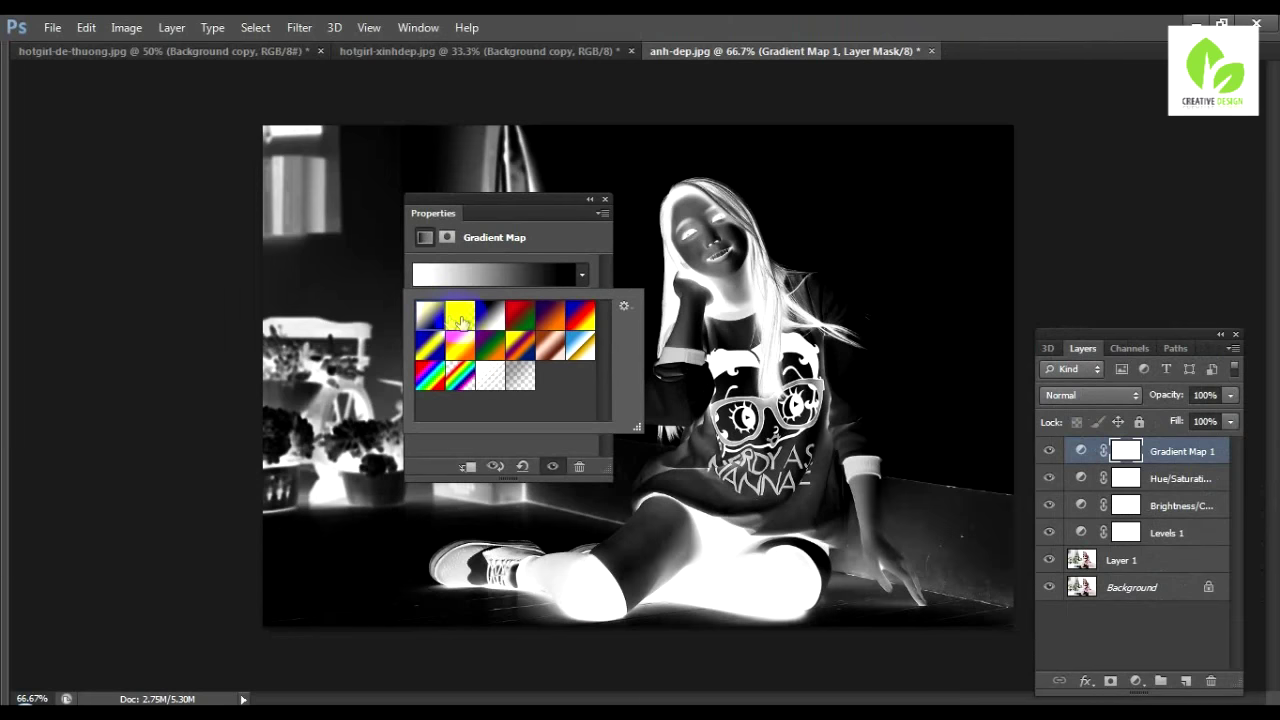
pyautogui.click(489, 316)
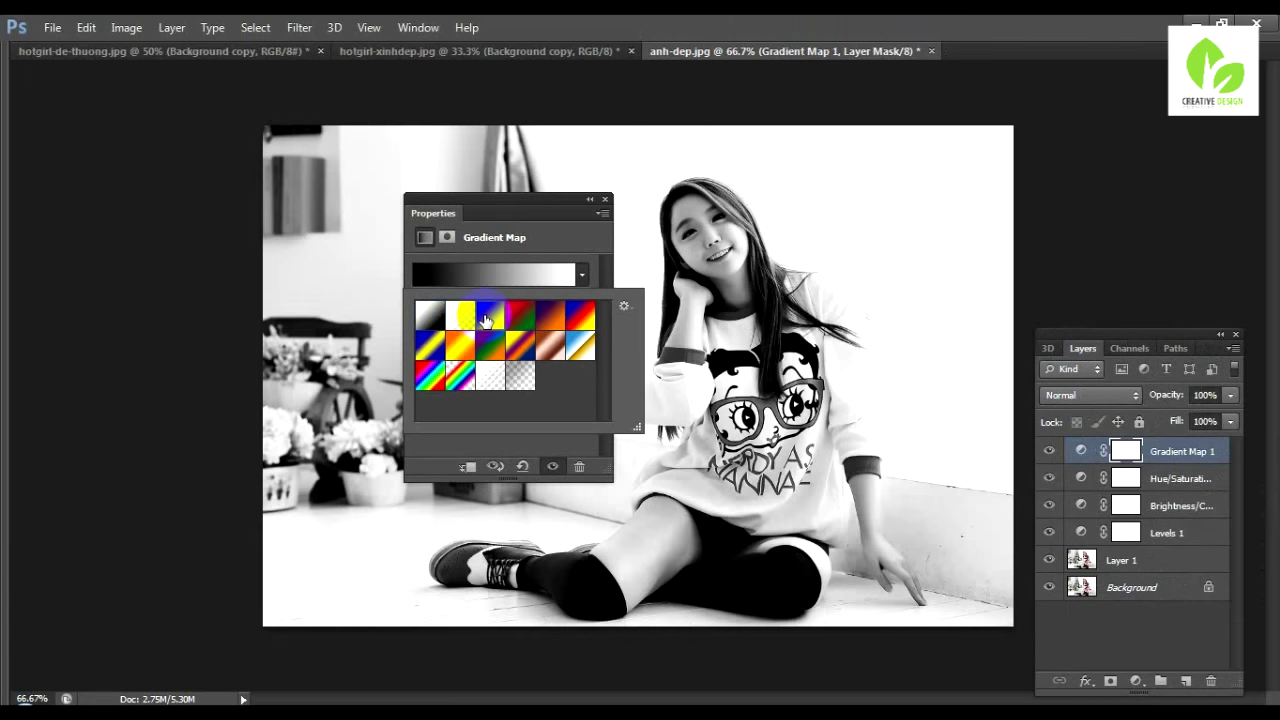
pyautogui.click(519, 316)
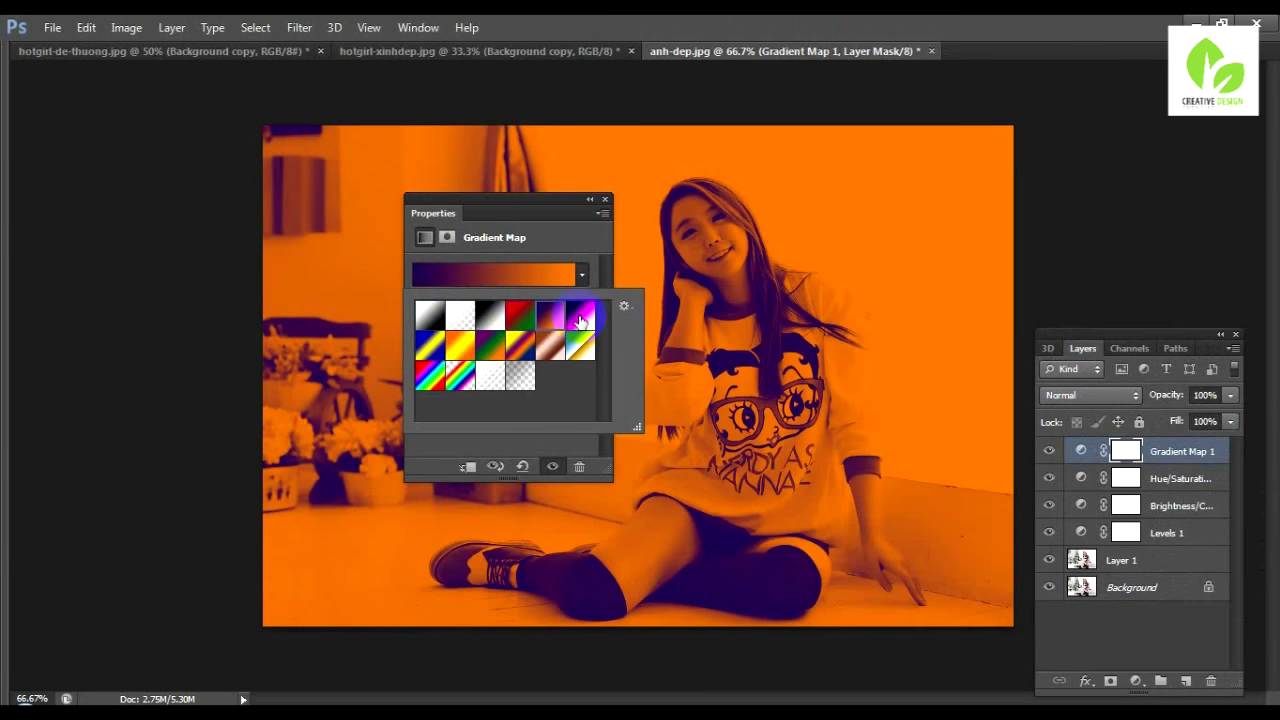
pyautogui.click(580, 318)
pyautogui.click(580, 346)
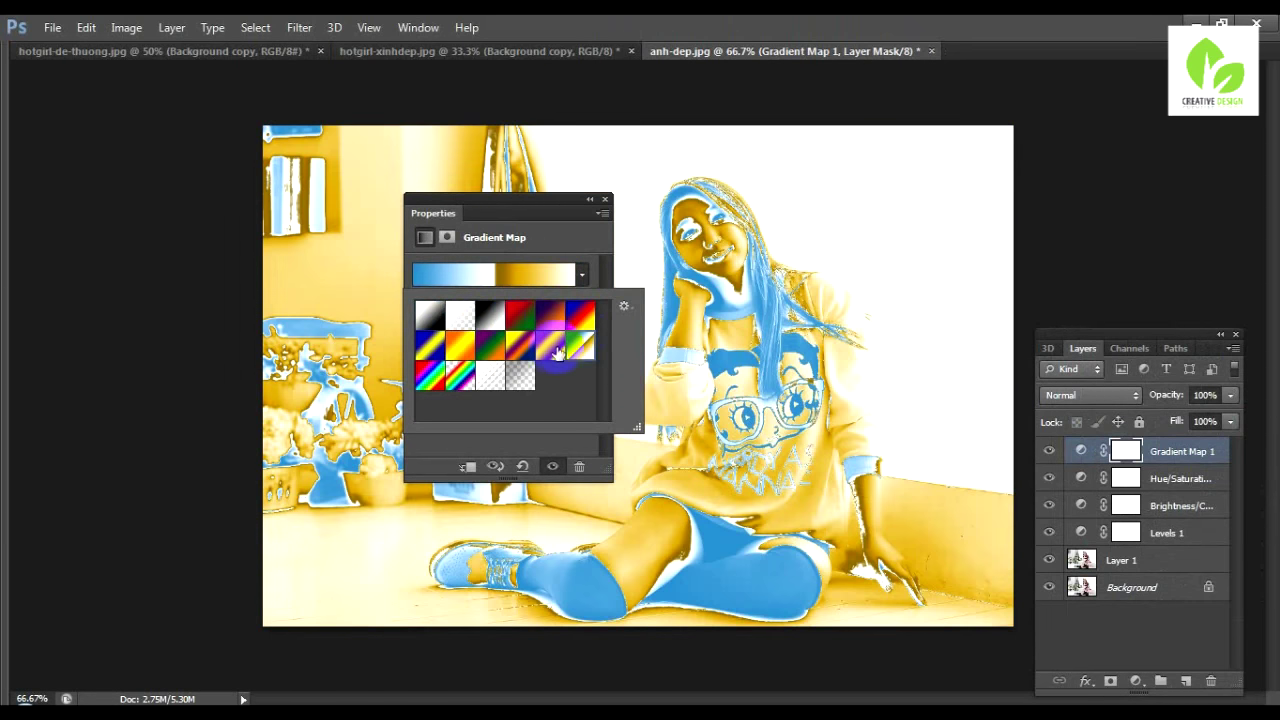
pyautogui.click(552, 350)
pyautogui.click(554, 317)
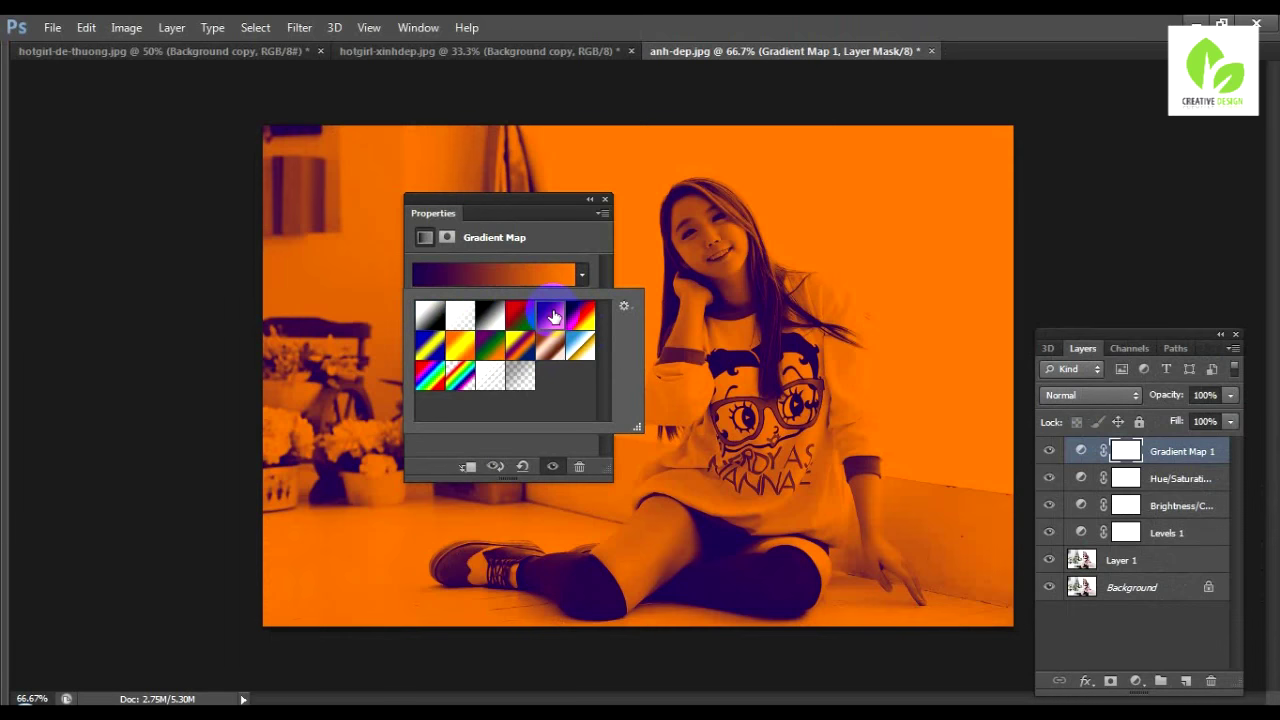
# - Try blue-red-yellow, blue-white-gold and spectrum presets, then settle on violet-orange
pyautogui.click(624, 305)
pyautogui.click(624, 305)
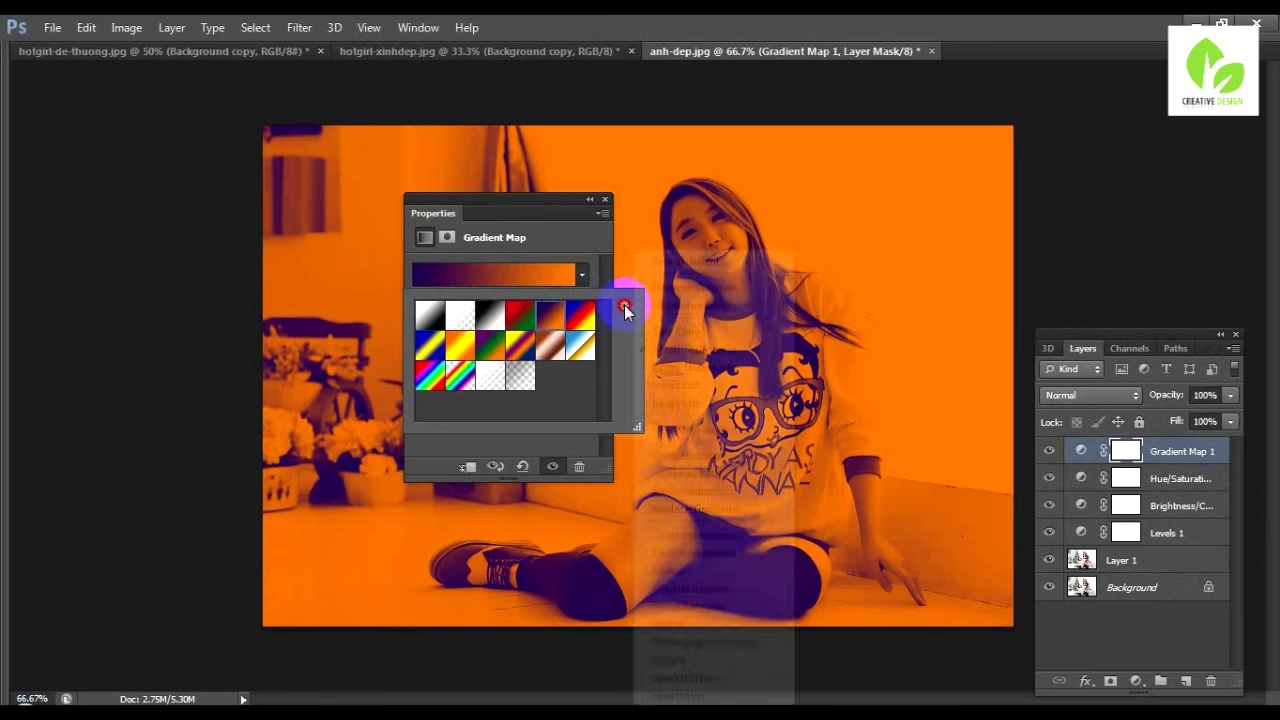
pyautogui.click(584, 343)
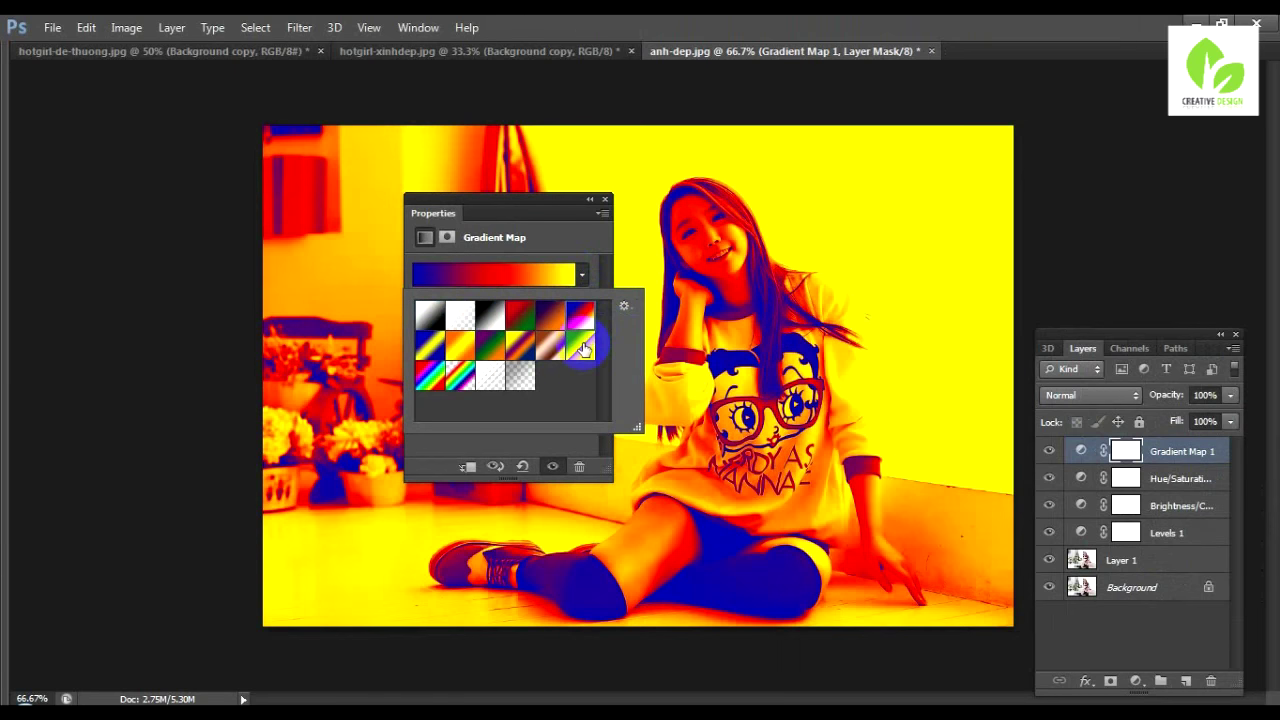
pyautogui.click(584, 347)
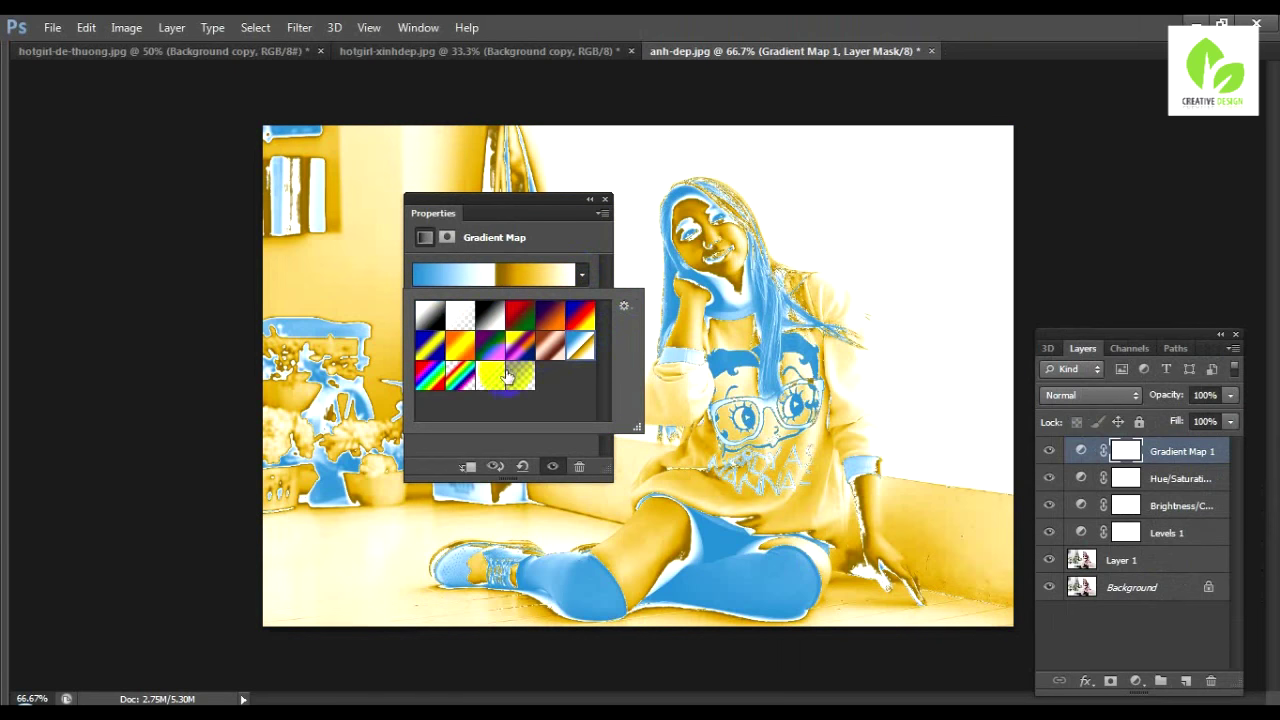
pyautogui.click(518, 378)
pyautogui.click(430, 378)
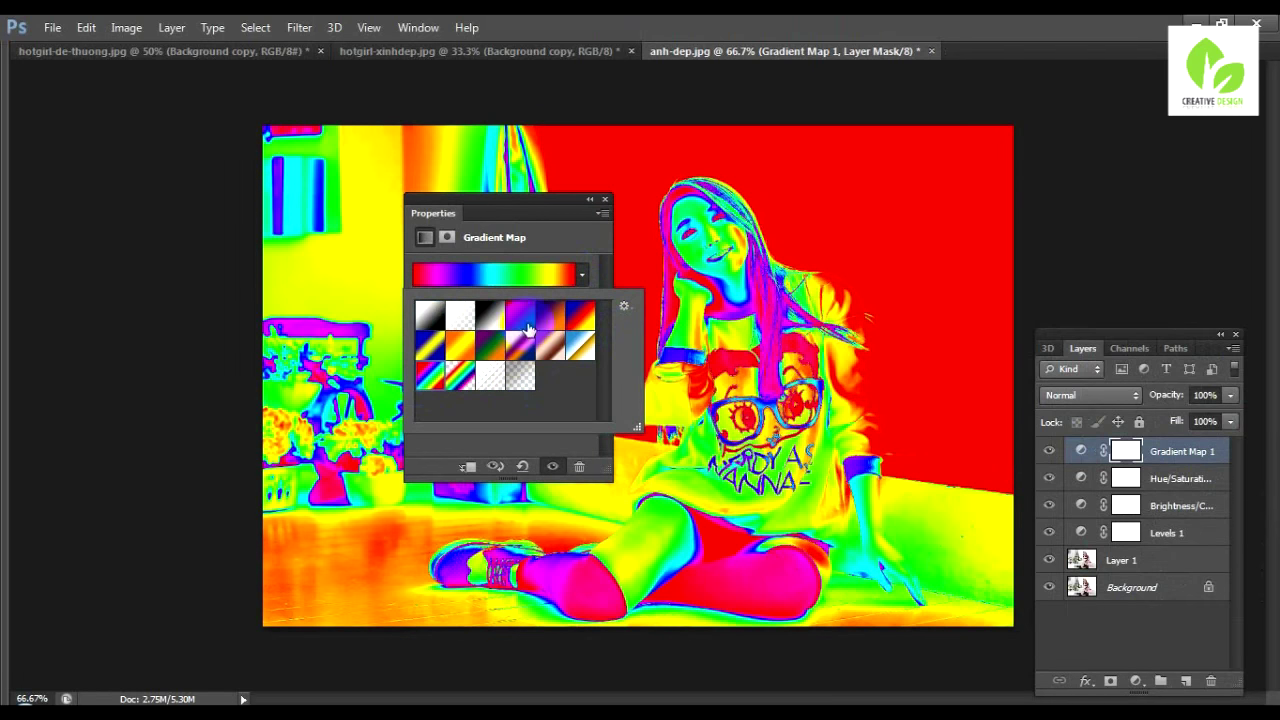
pyautogui.click(520, 318)
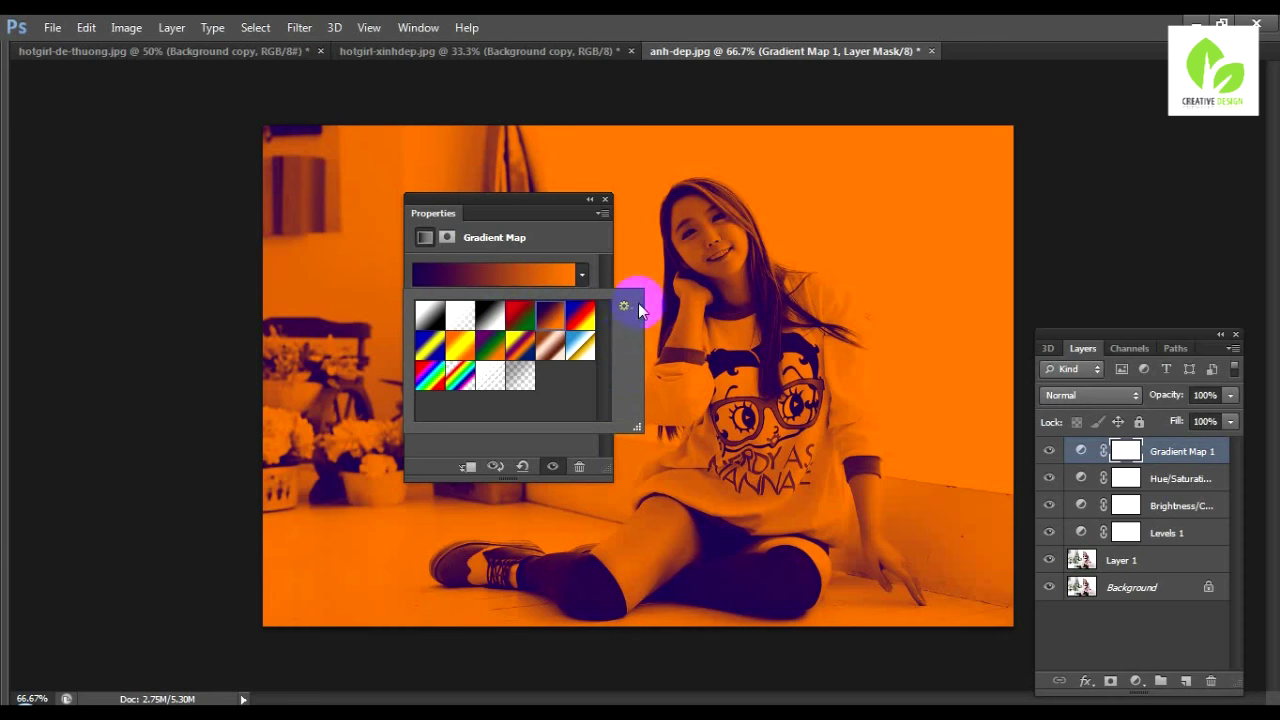
pyautogui.click(585, 240)
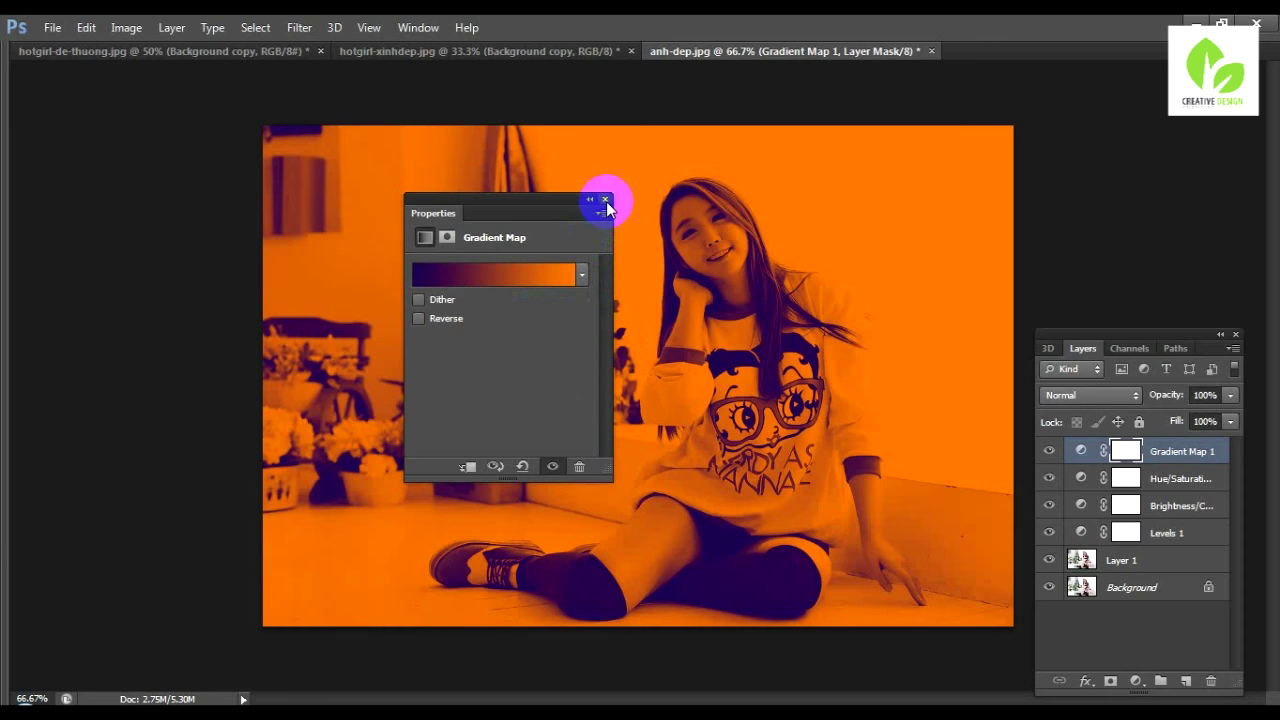
pyautogui.click(605, 200)
pyautogui.click(1081, 451)
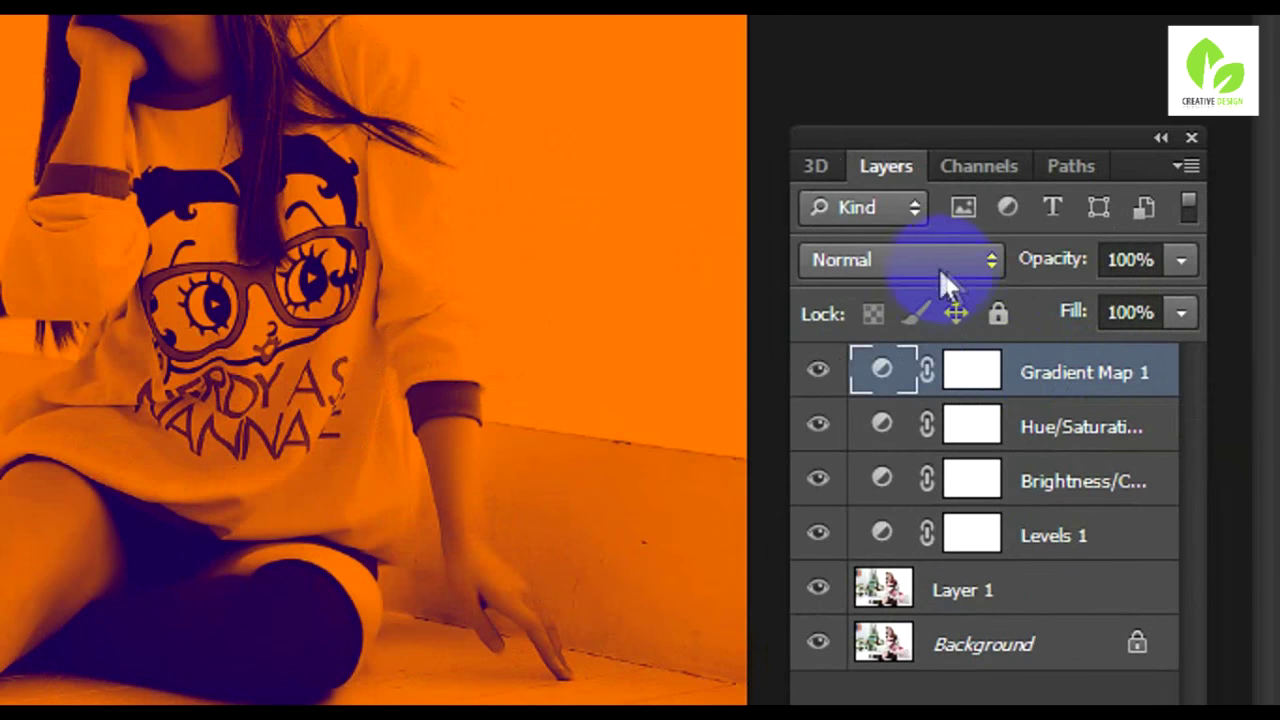
# - Set Gradient Map 1 to Soft Light at exactly 50% opacity and select all four adjustment layers
pyautogui.click(1108, 398)
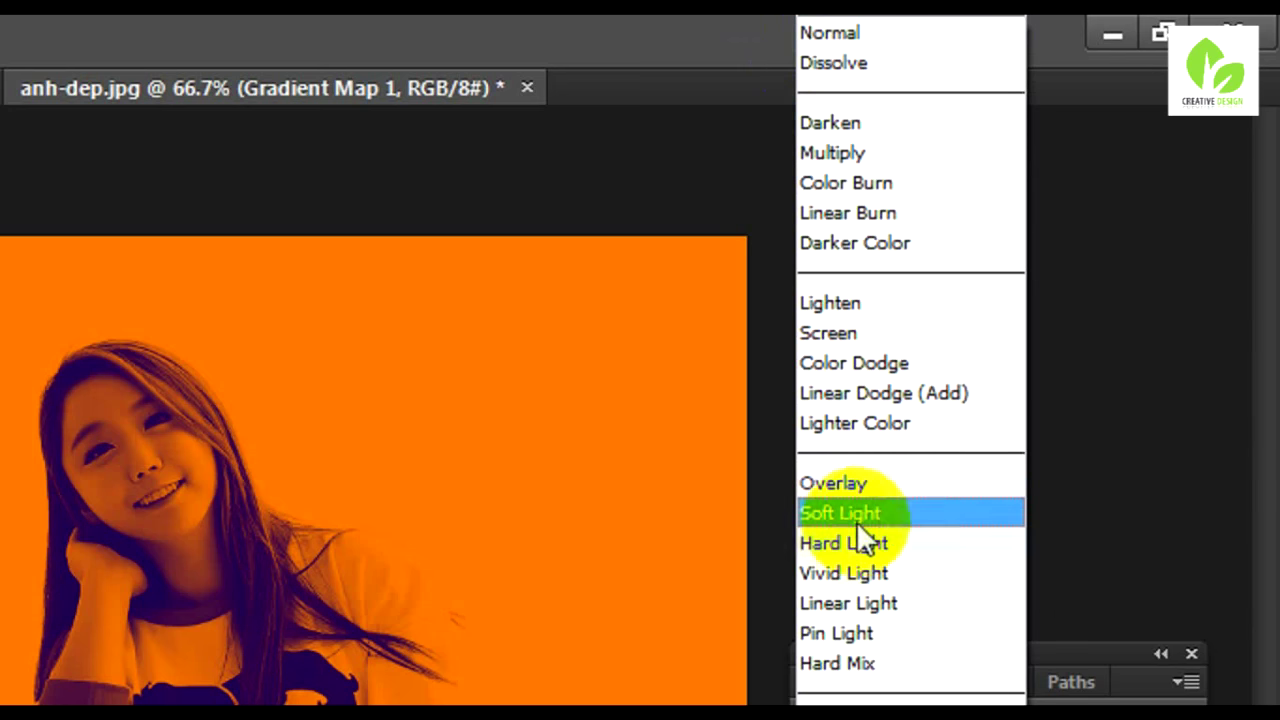
pyautogui.click(841, 512)
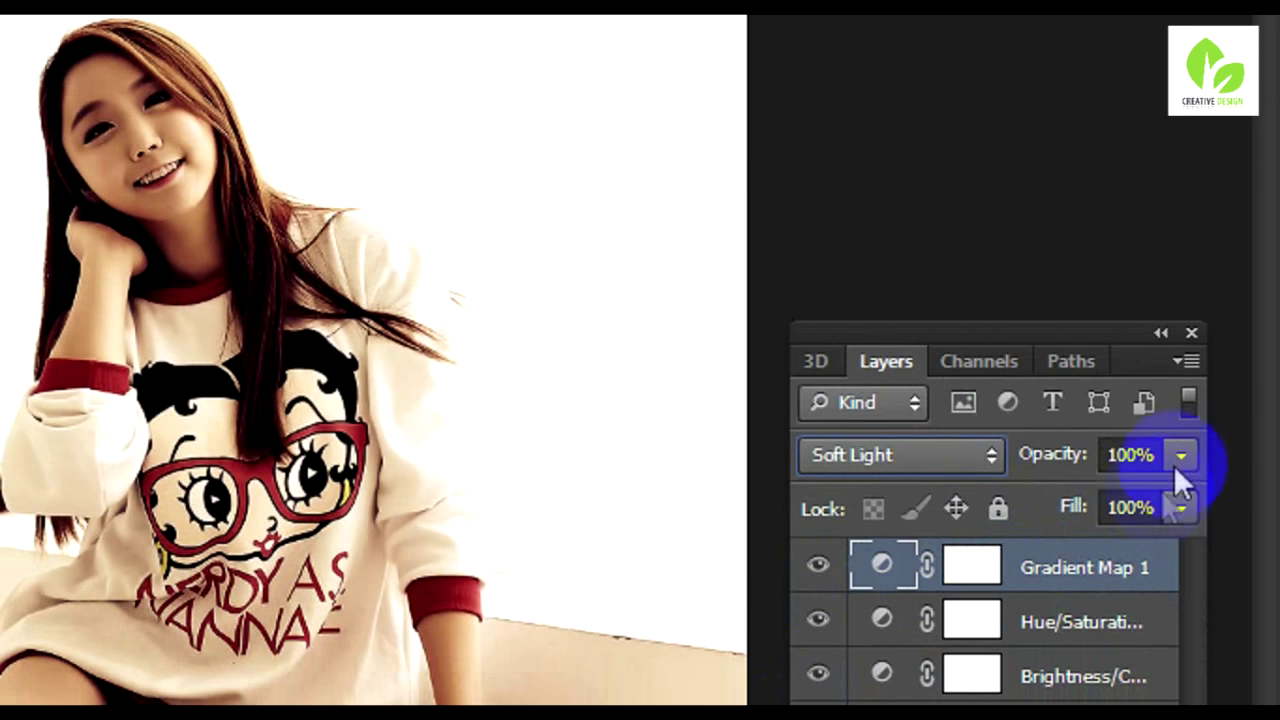
pyautogui.click(1180, 456)
pyautogui.moveTo(1148, 493); pyautogui.dragTo(1031, 491)
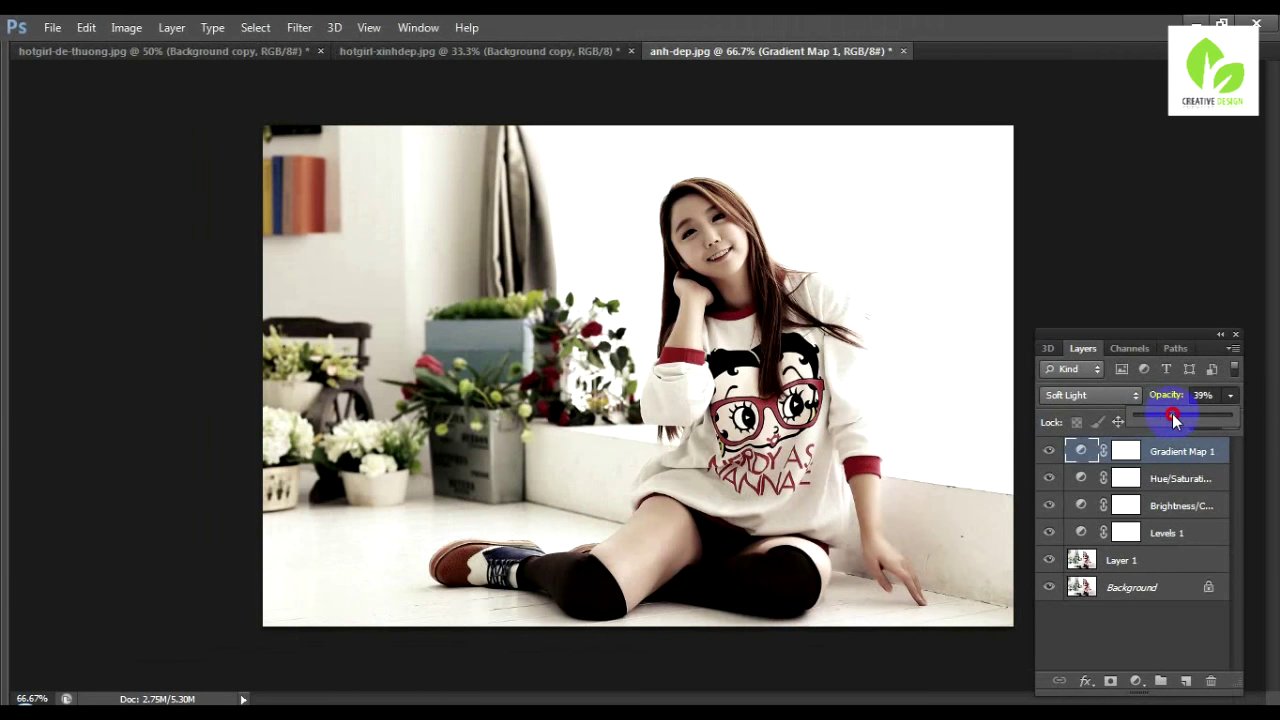
pyautogui.moveTo(1172, 413); pyautogui.dragTo(1170, 413)
pyautogui.moveTo(1169, 415); pyautogui.dragTo(1177, 415)
pyautogui.click(1195, 395)
pyautogui.write('50')
pyautogui.press('Return')
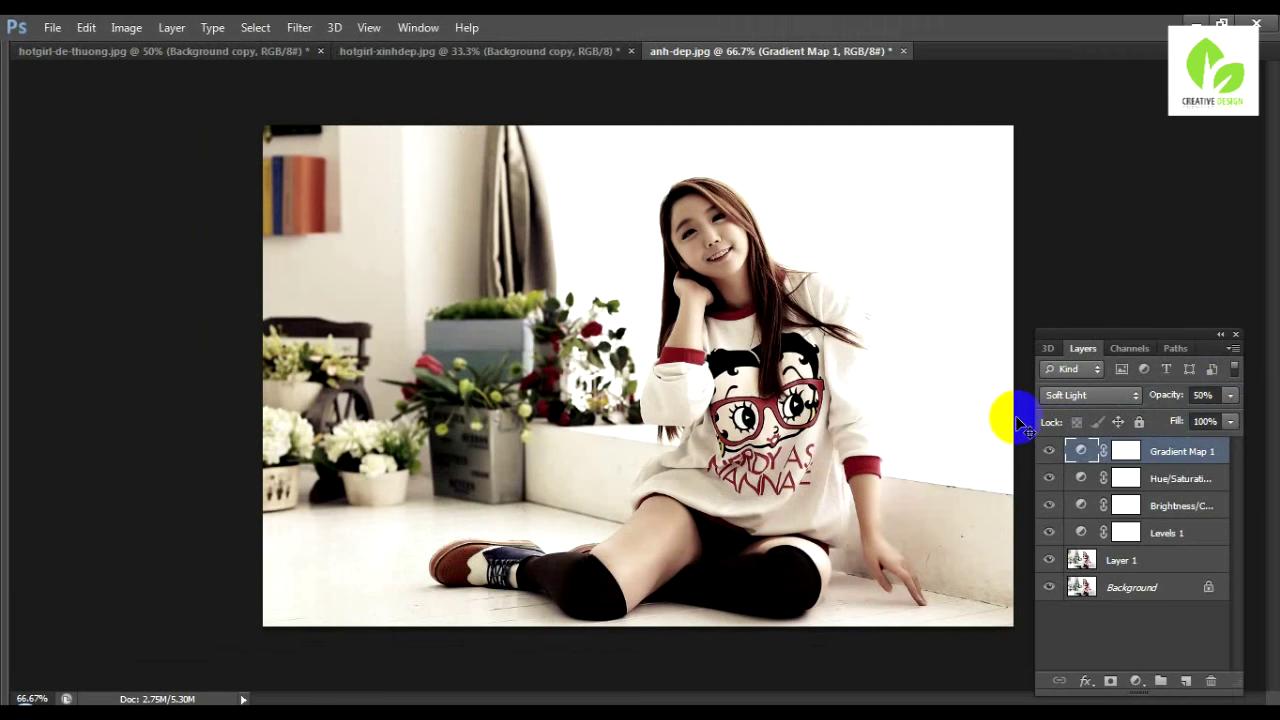
pyautogui.keyDown('shift'); pyautogui.click(1172, 538); pyautogui.keyUp('shift')
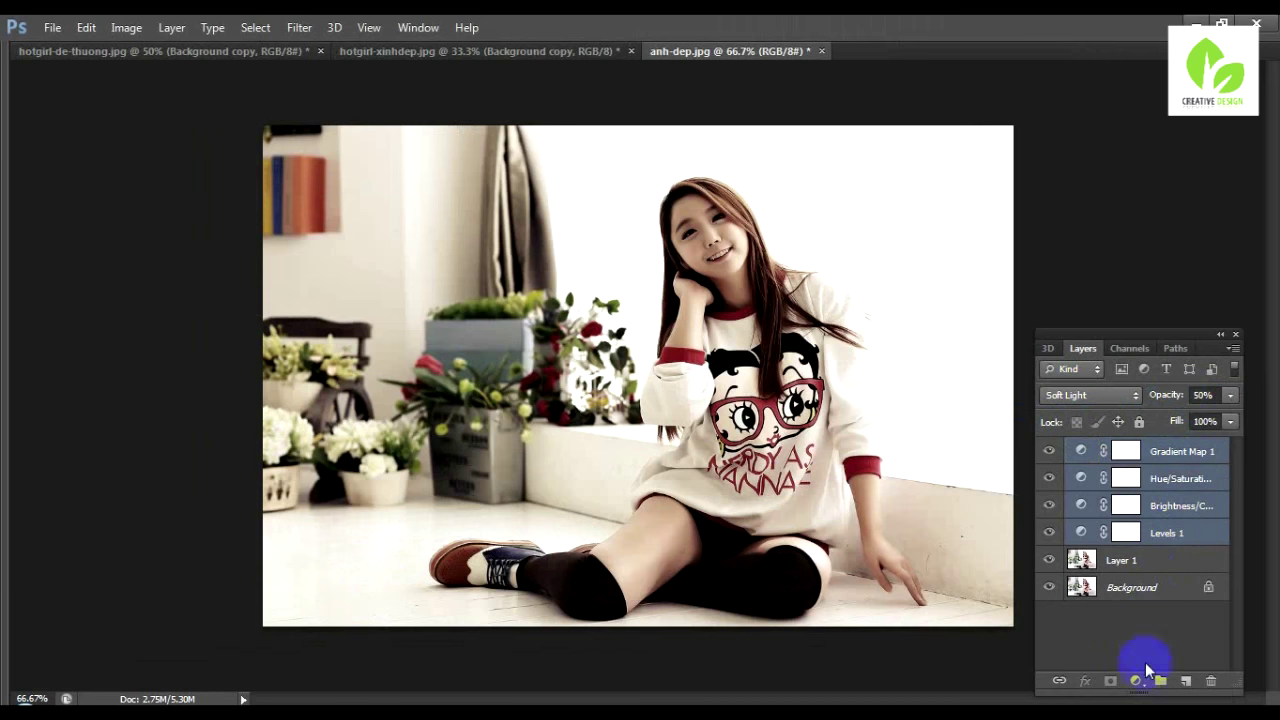
# - Group the adjustment layers as Blend-color, moving all four layers into it
pyautogui.moveTo(1175, 510); pyautogui.dragTo(1160, 680)
pyautogui.doubleClick(1112, 449)
pyautogui.write('Blend-color')
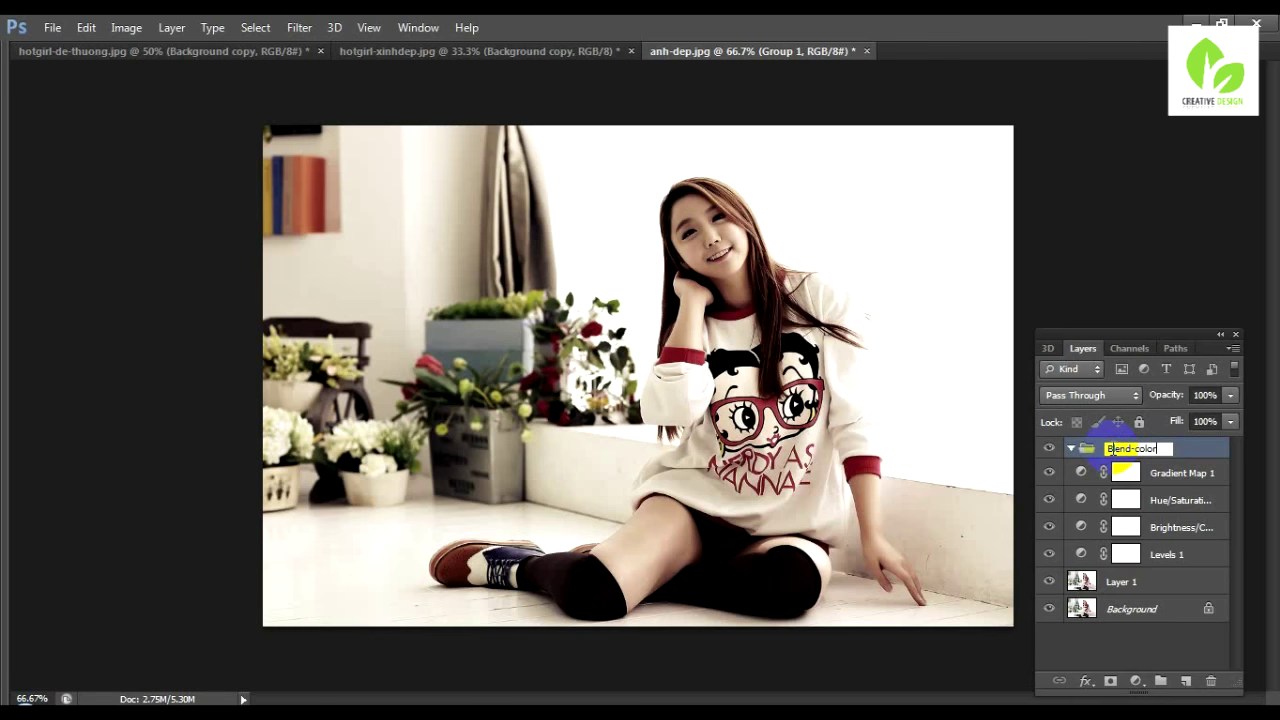
pyautogui.press('Return')
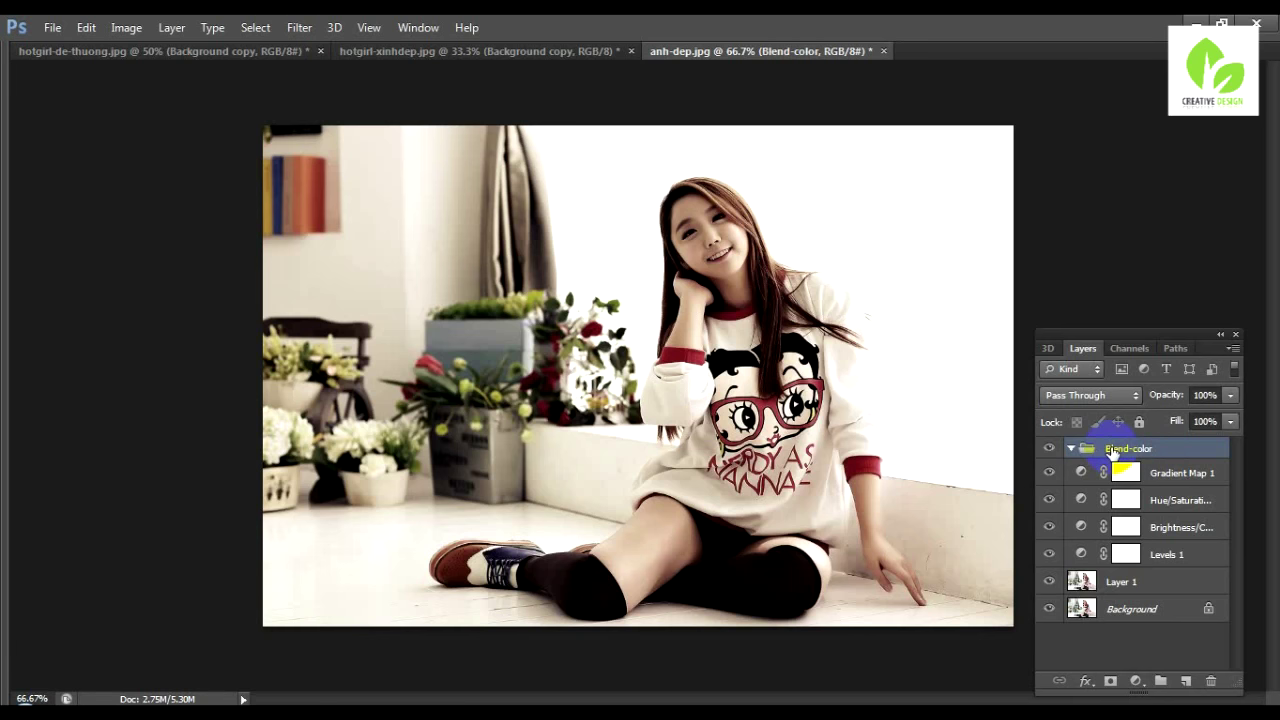
pyautogui.click(1166, 475)
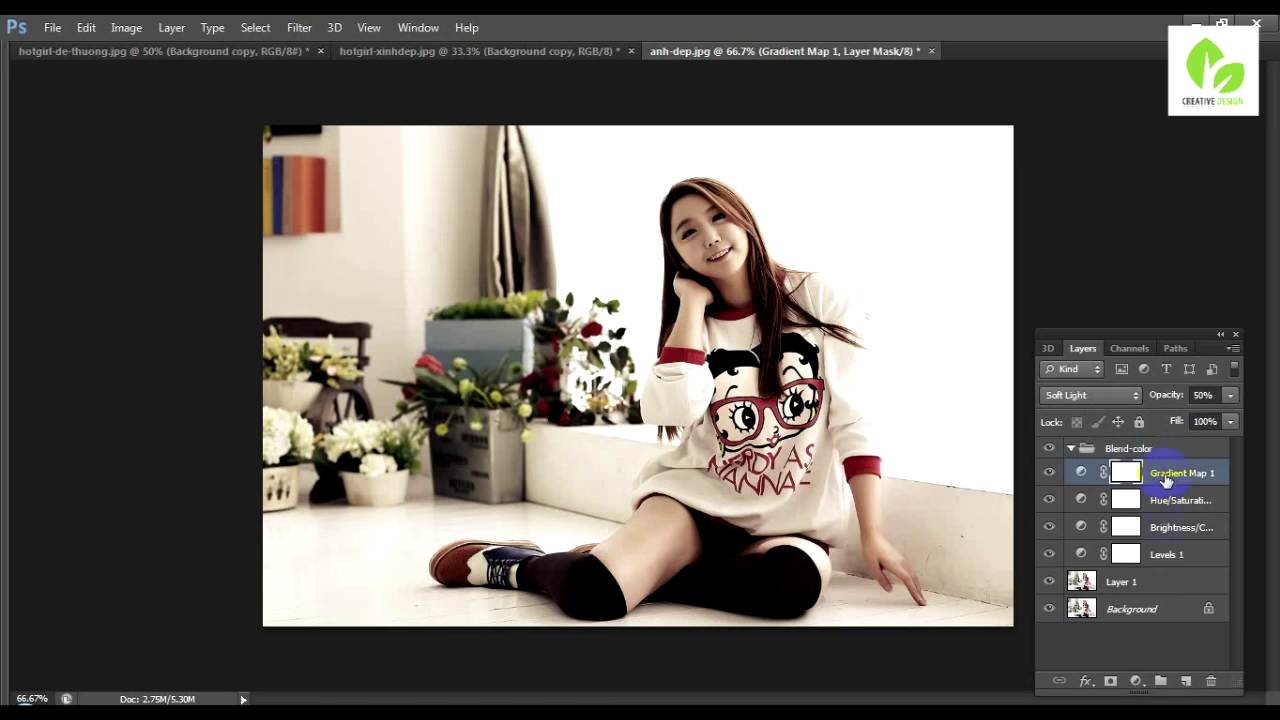
pyautogui.keyDown('shift'); pyautogui.click(1155, 558); pyautogui.keyUp('shift')
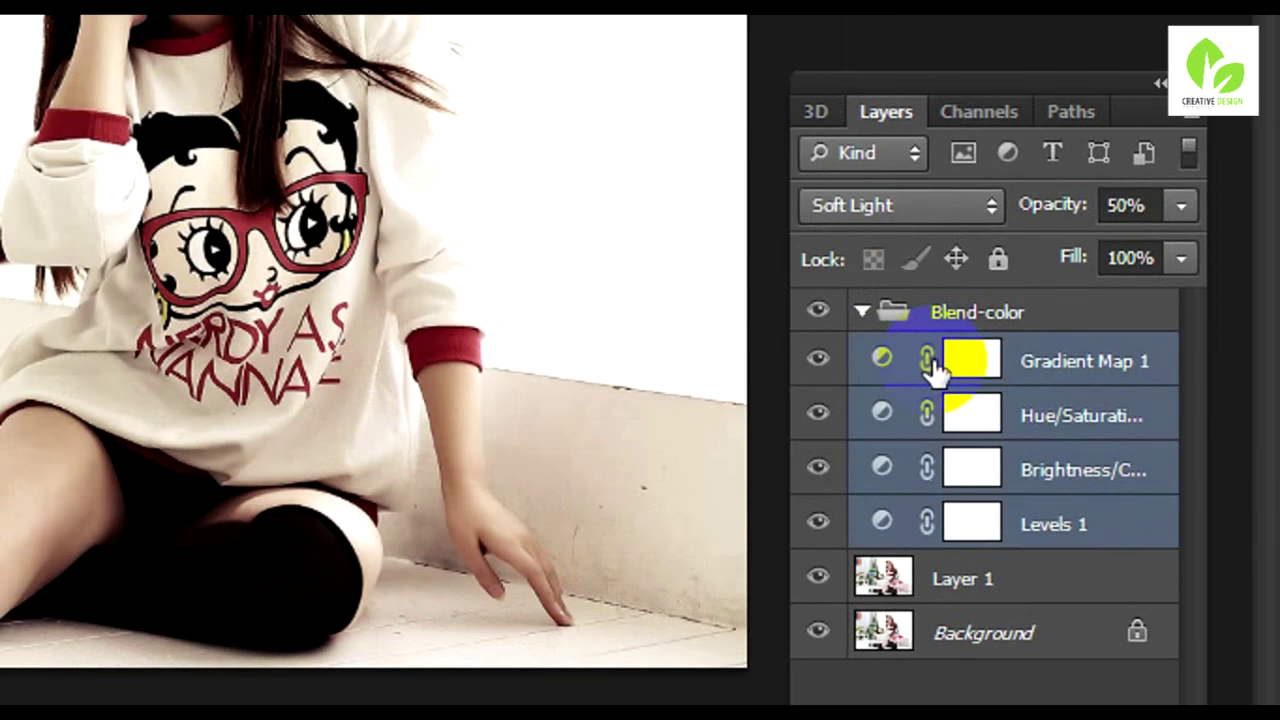
pyautogui.moveTo(1107, 470); pyautogui.dragTo(1090, 450)
# - Collapse the Blend-color group and toggle its visibility to compare before and after
pyautogui.click(872, 316)
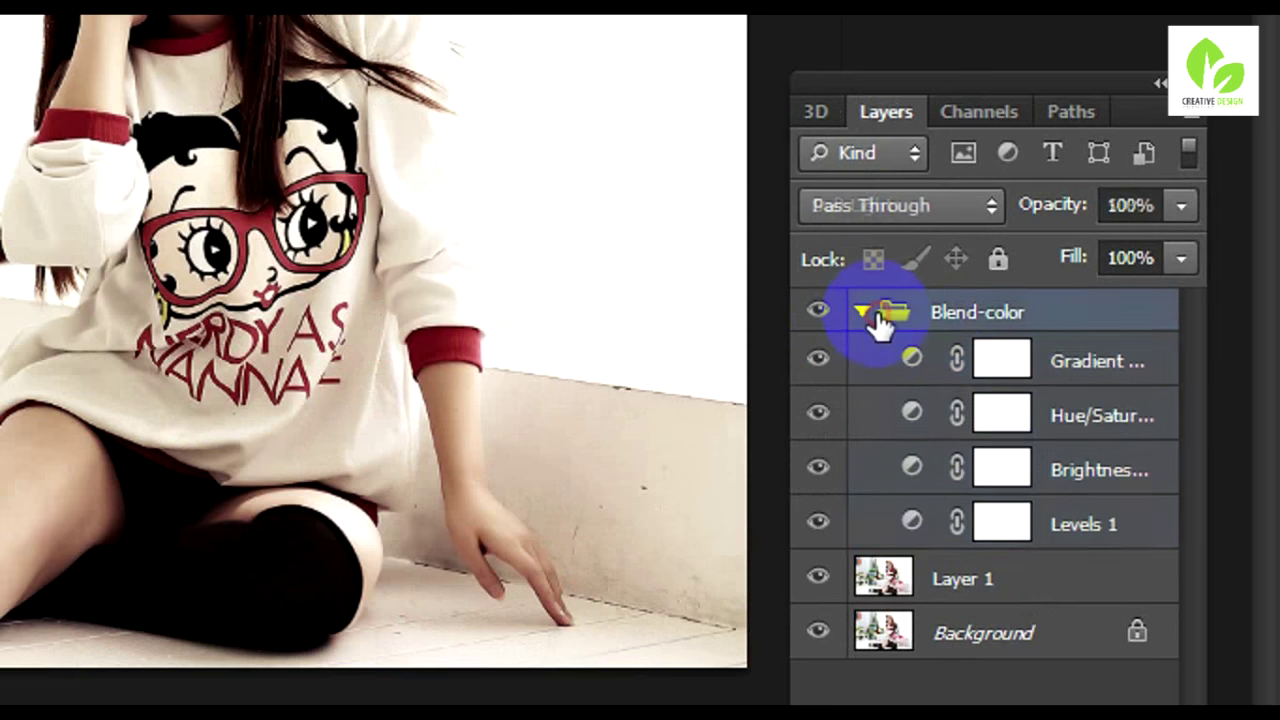
pyautogui.click(861, 313)
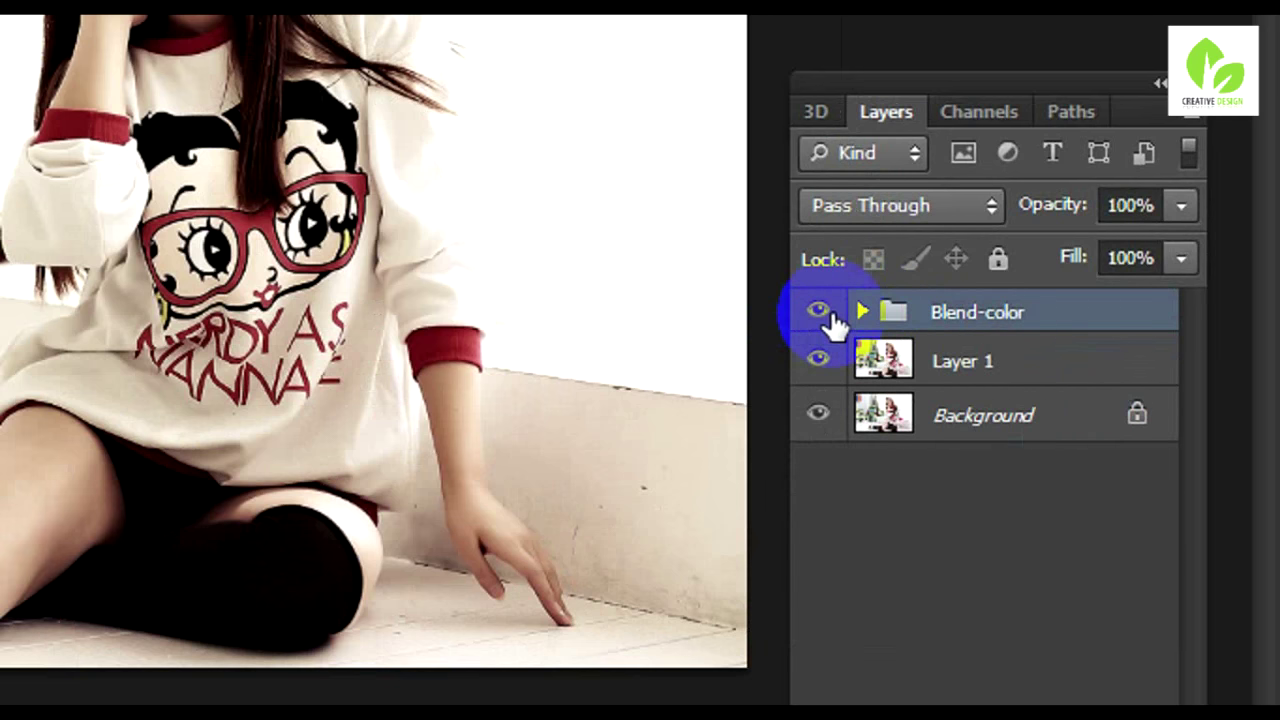
pyautogui.click(817, 313)
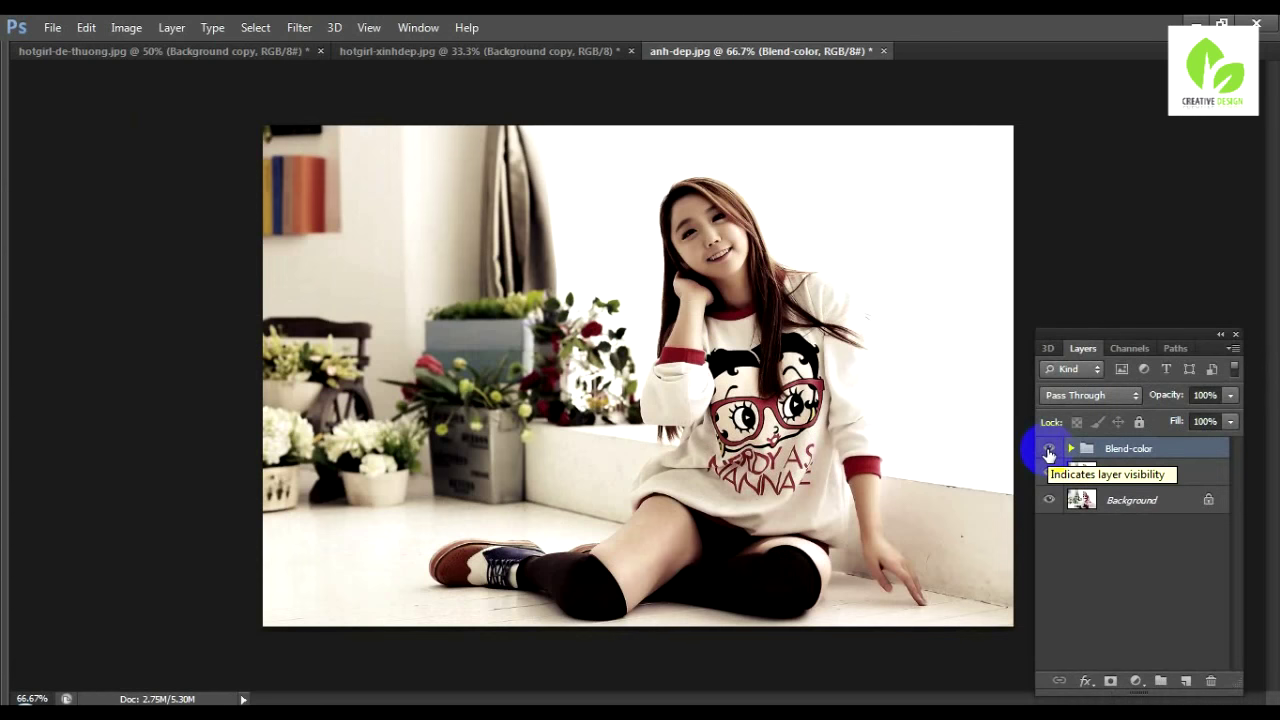
pyautogui.click(1048, 449)
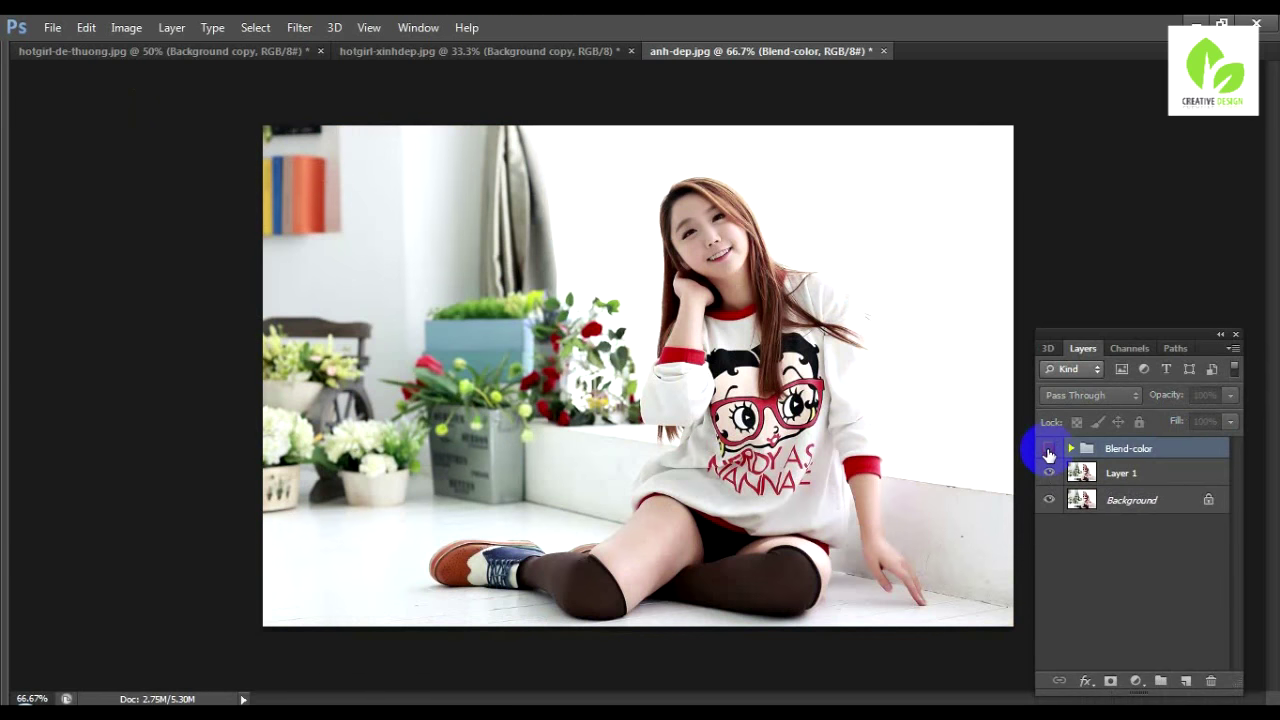
pyautogui.click(1048, 451)
pyautogui.click(1048, 451)
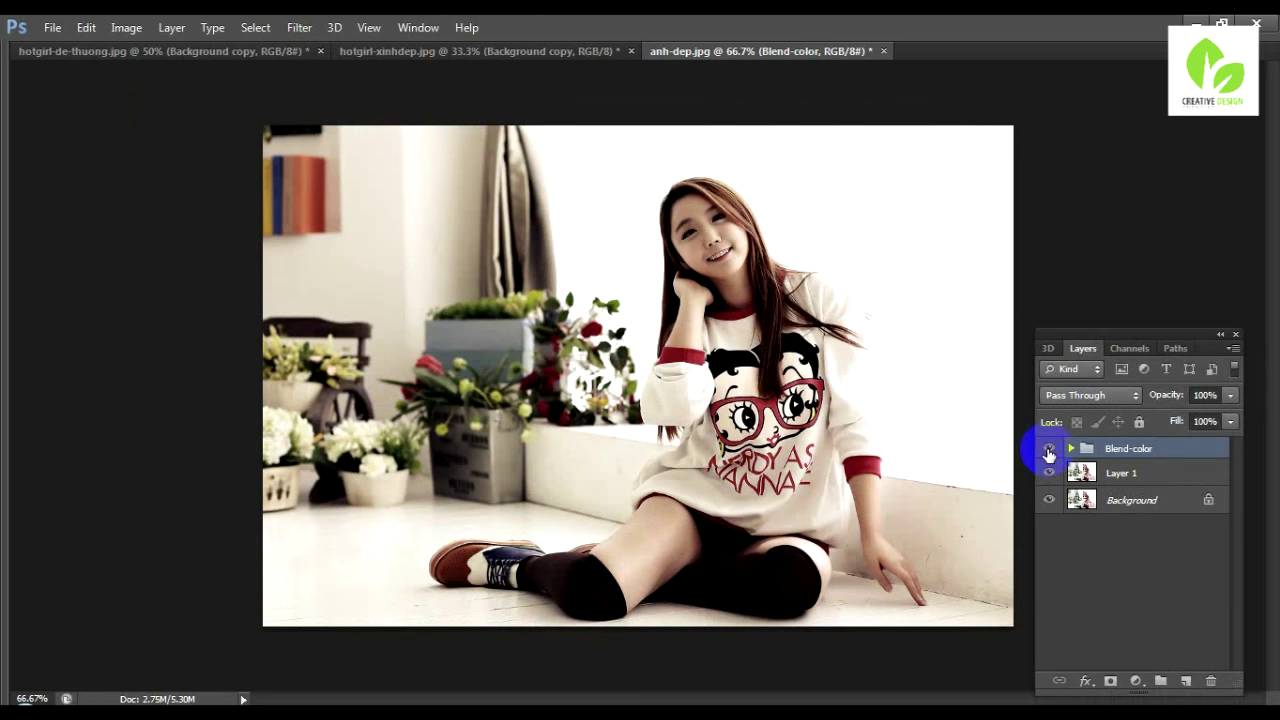
pyautogui.click(1048, 451)
# - Stamp all visible layers into a new Layer 2, then hide the Blend-color group and Layer 1
pyautogui.hotkey('ctrl', 'shift', 'alt', 'e')
pyautogui.click(1048, 476)
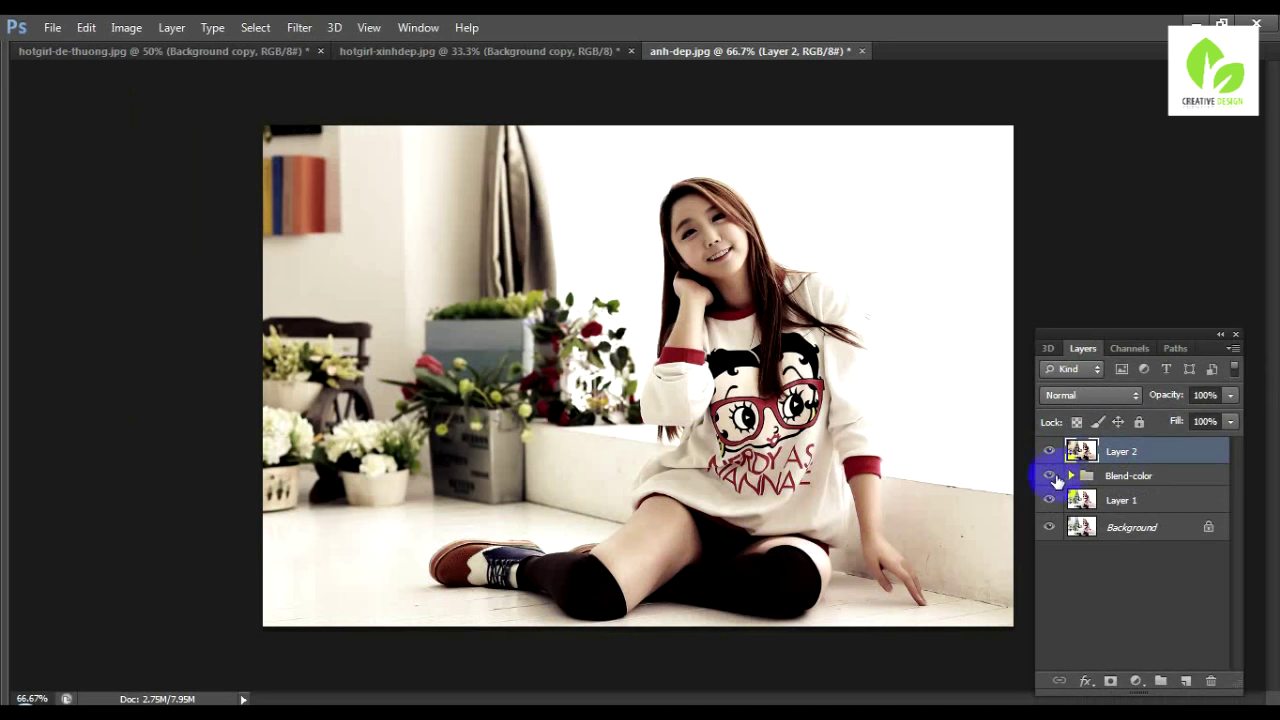
pyautogui.click(1048, 500)
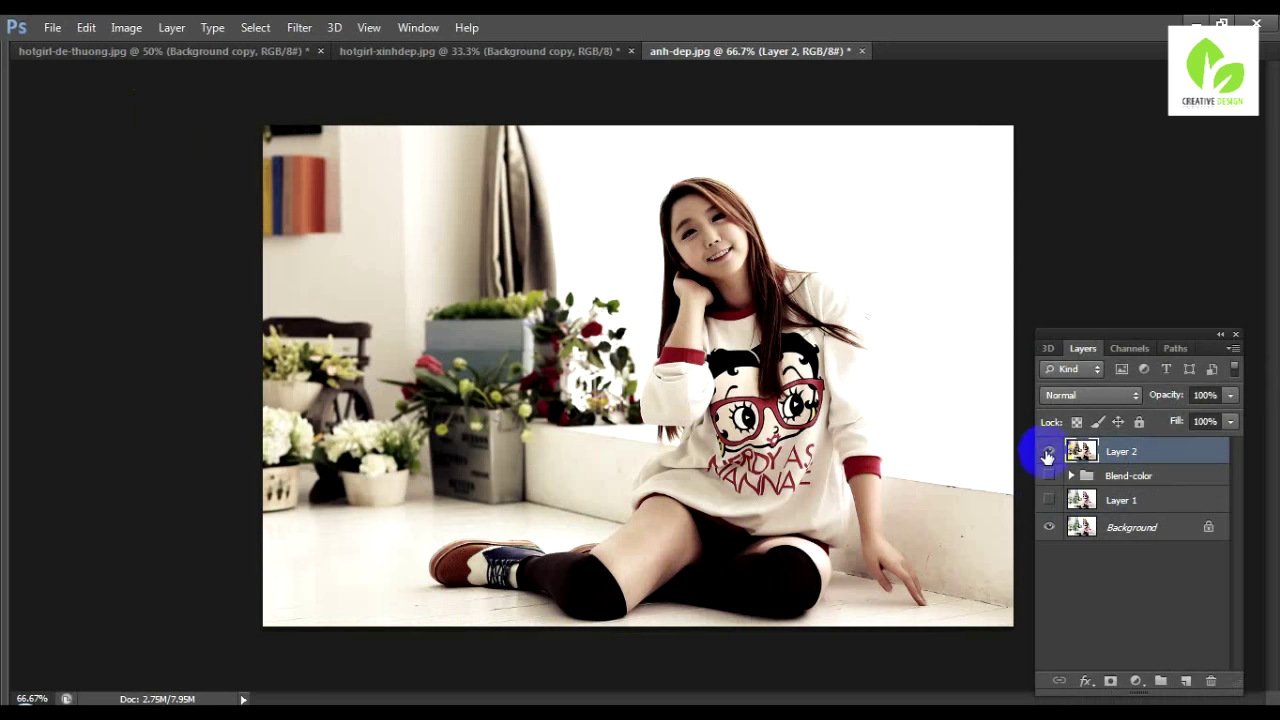
# - Toggle Layer 2 on and off to compare toned and untoned, leaving it visible
pyautogui.click(1048, 451)
pyautogui.click(1048, 454)
pyautogui.click(1048, 454)
pyautogui.click(1048, 454)
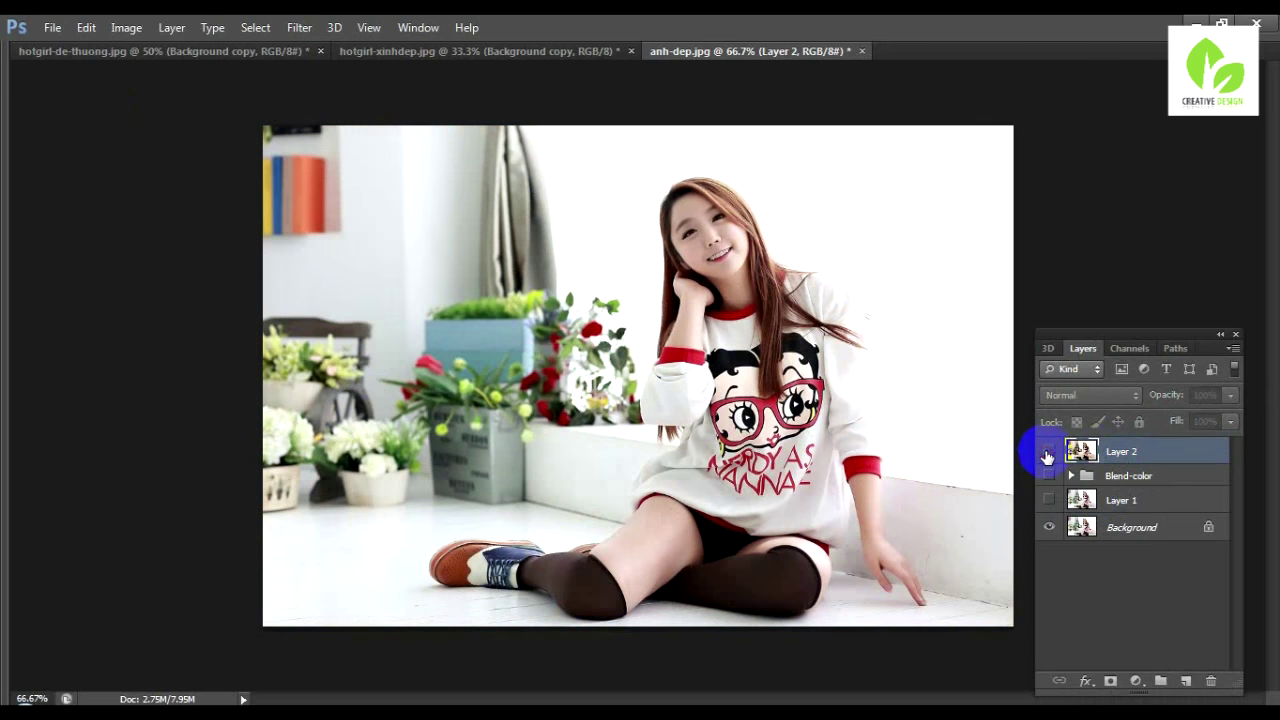
pyautogui.click(1120, 455)
pyautogui.click(1048, 451)
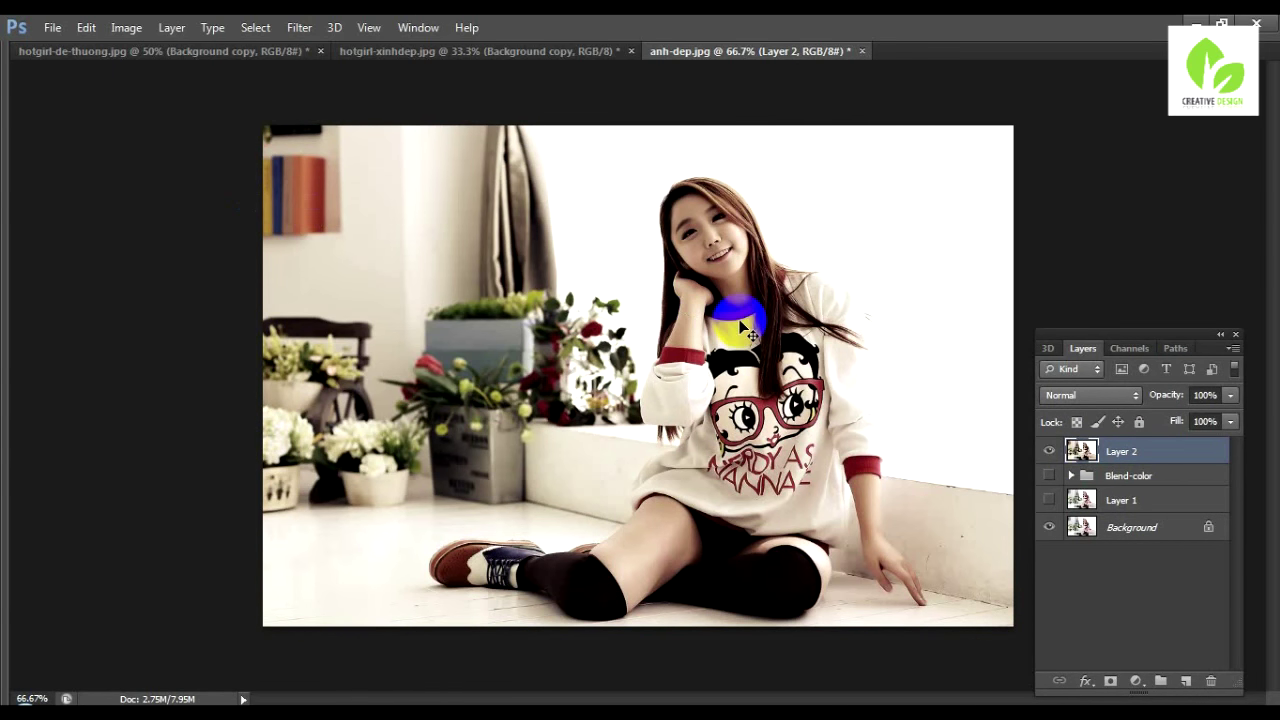
# - Duplicate hotgirl-xinhdep.jpg in the Open dialog and open the resulting Copy file
pyautogui.hotkey('ctrl', 'o')
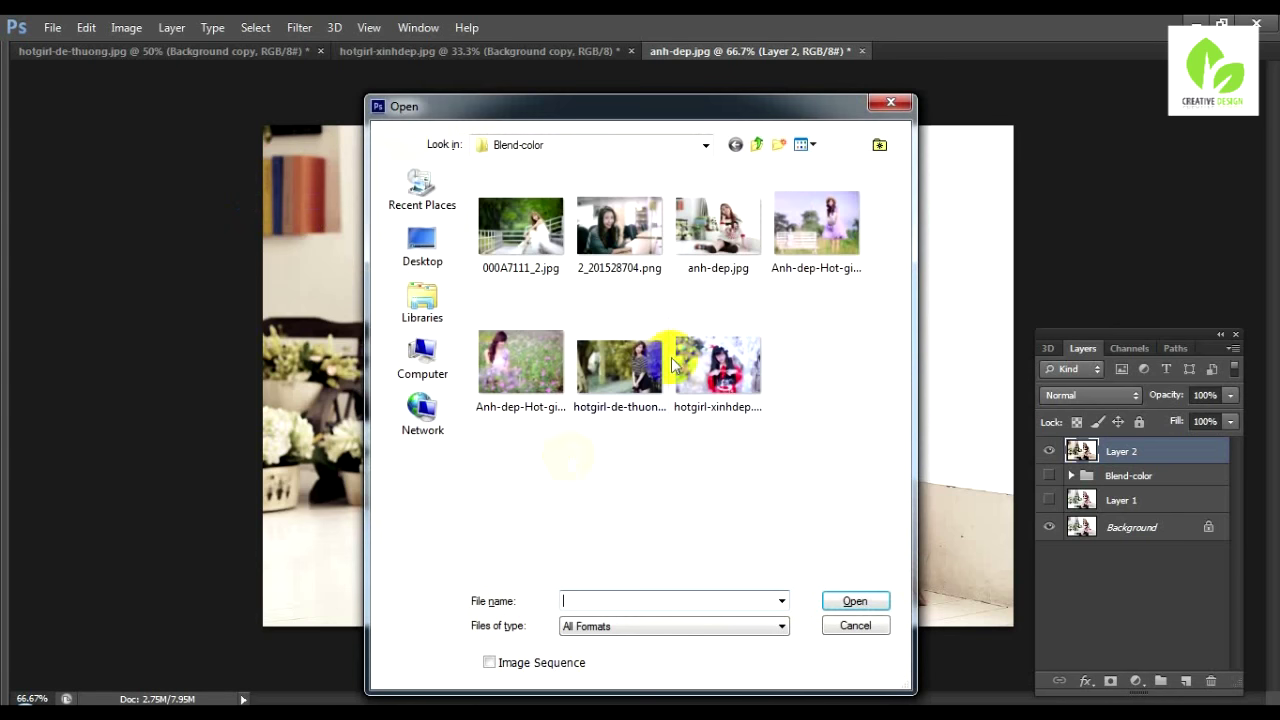
pyautogui.click(628, 244)
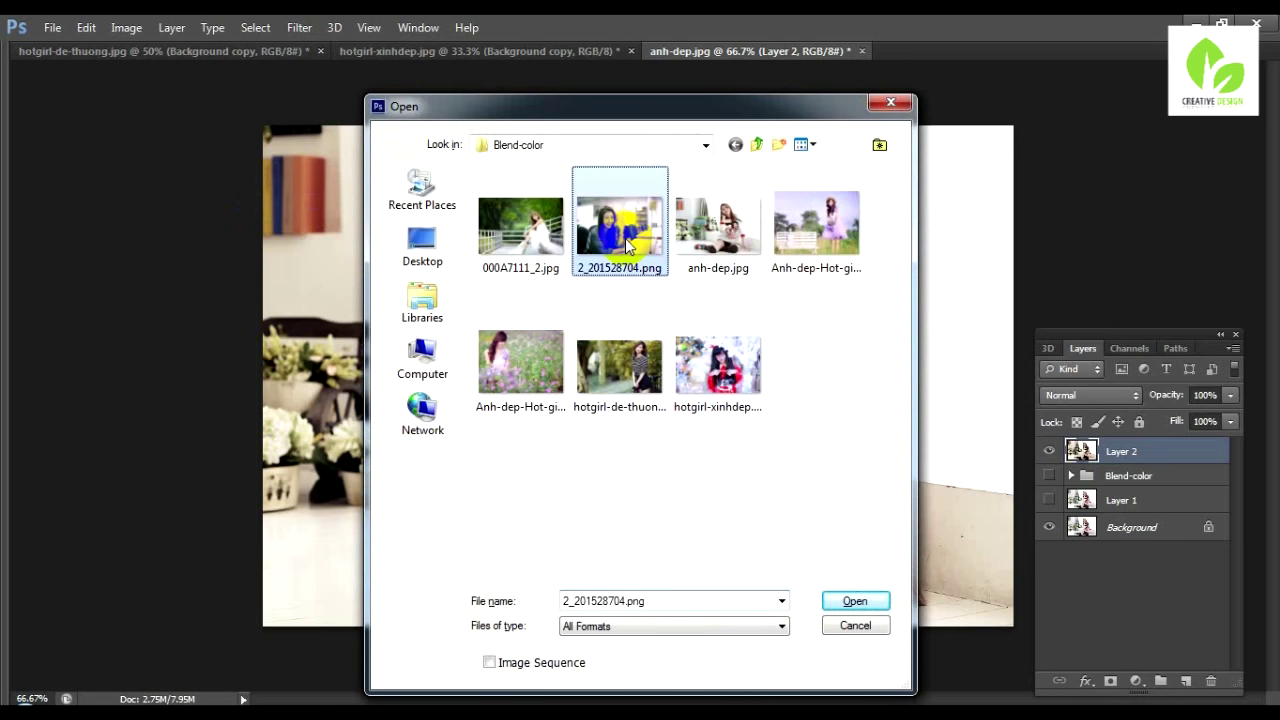
pyautogui.click(599, 379)
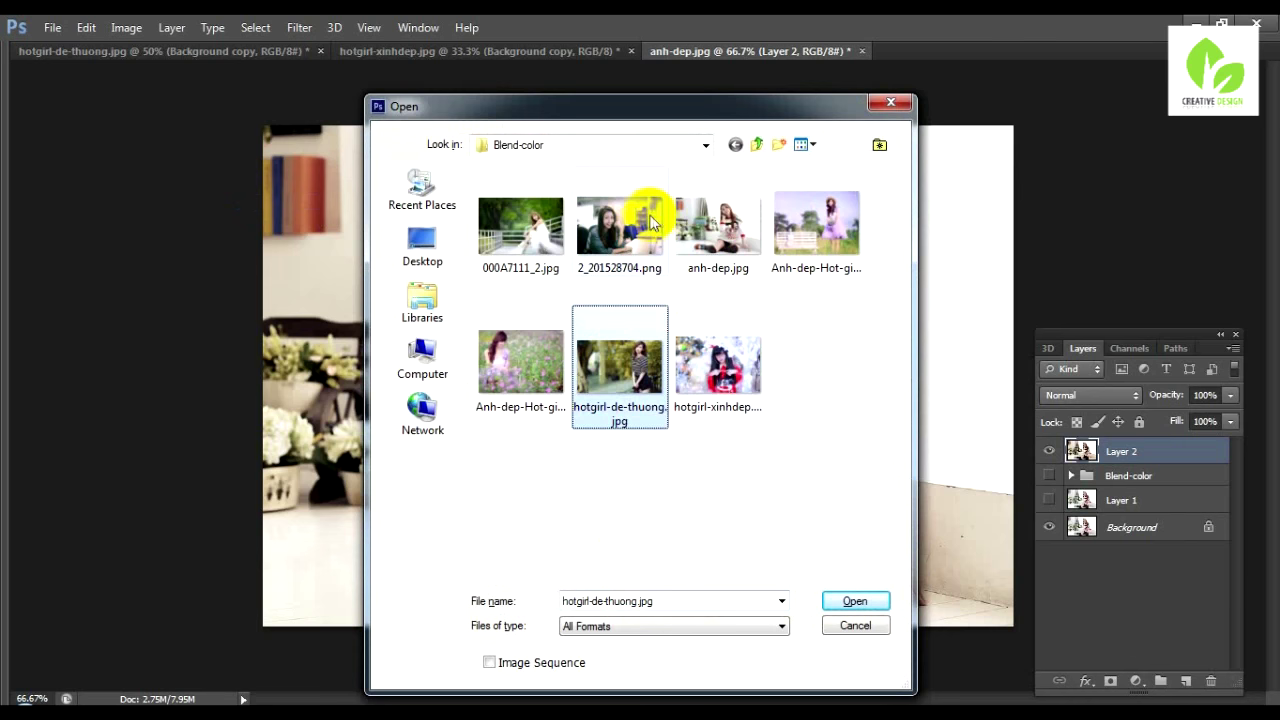
pyautogui.click(620, 231)
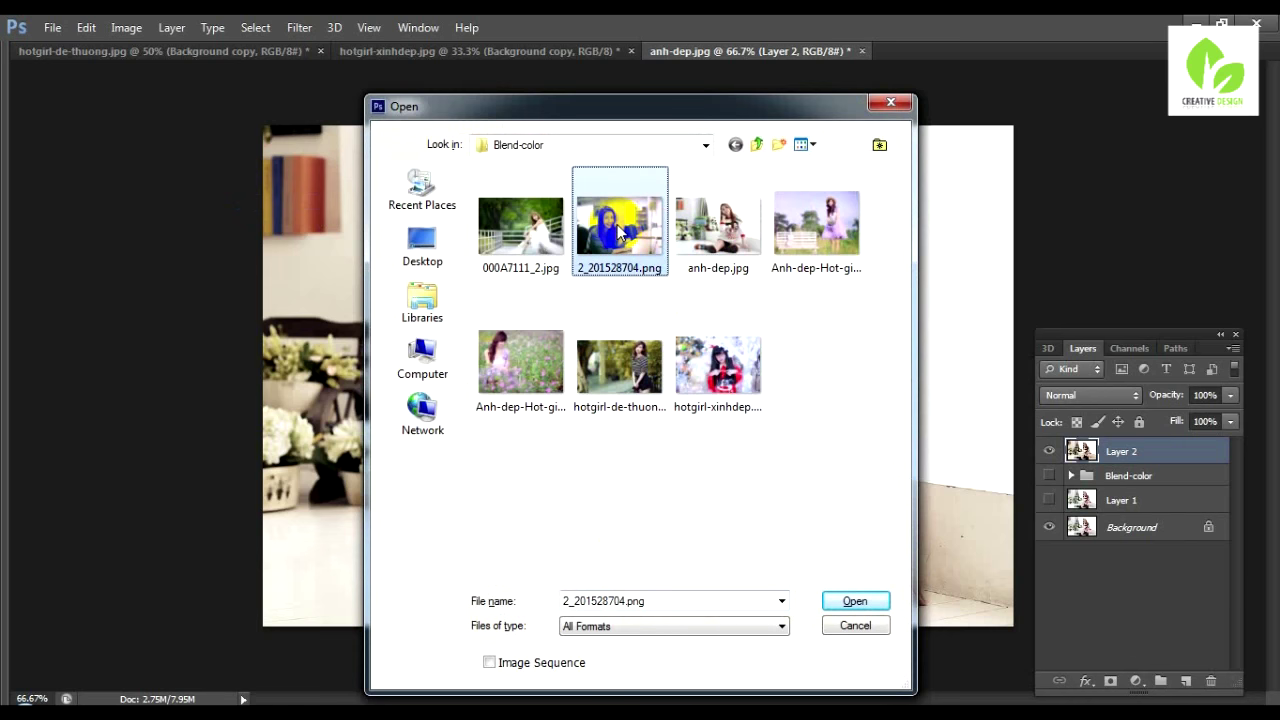
pyautogui.click(725, 388)
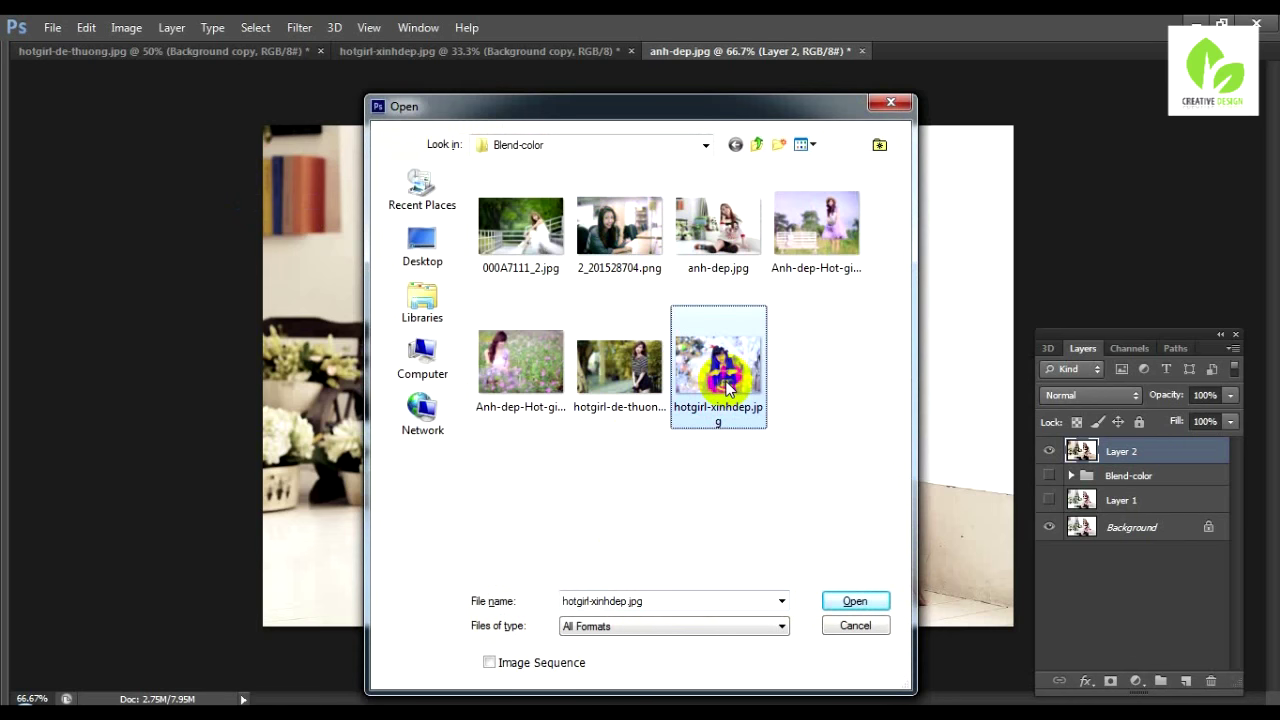
pyautogui.moveTo(727, 388); pyautogui.dragTo(828, 290)
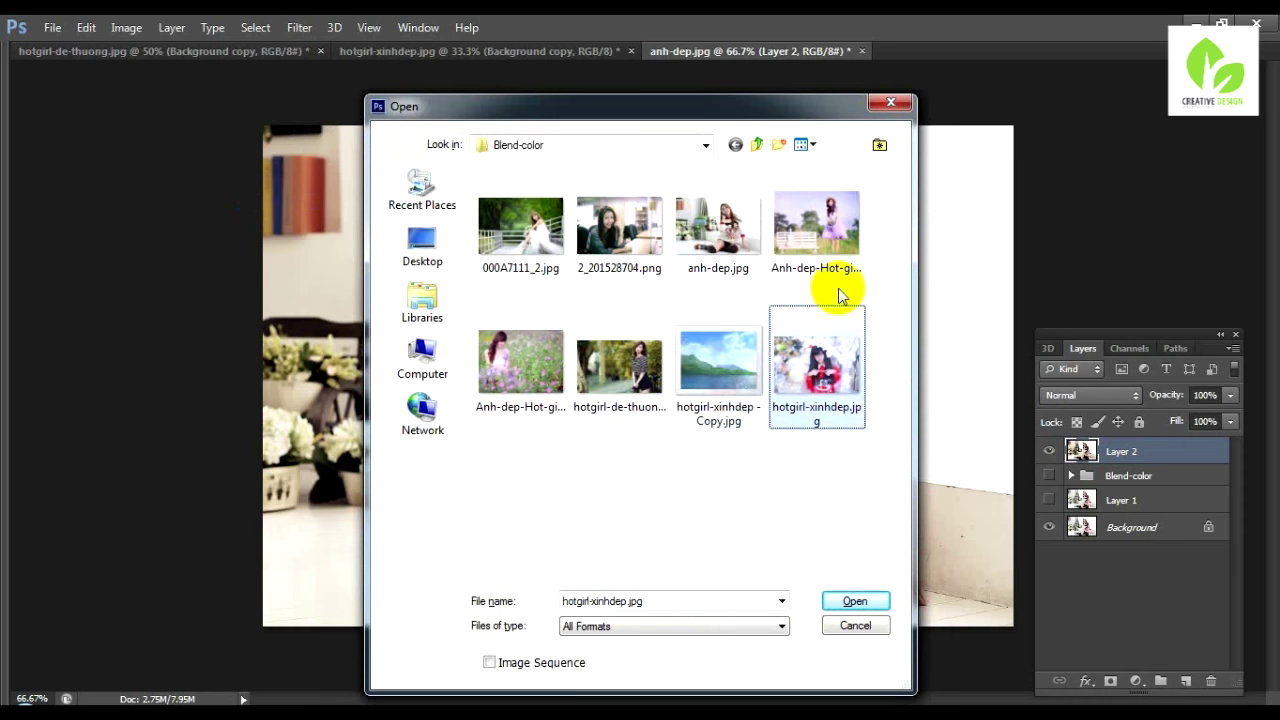
pyautogui.click(727, 388)
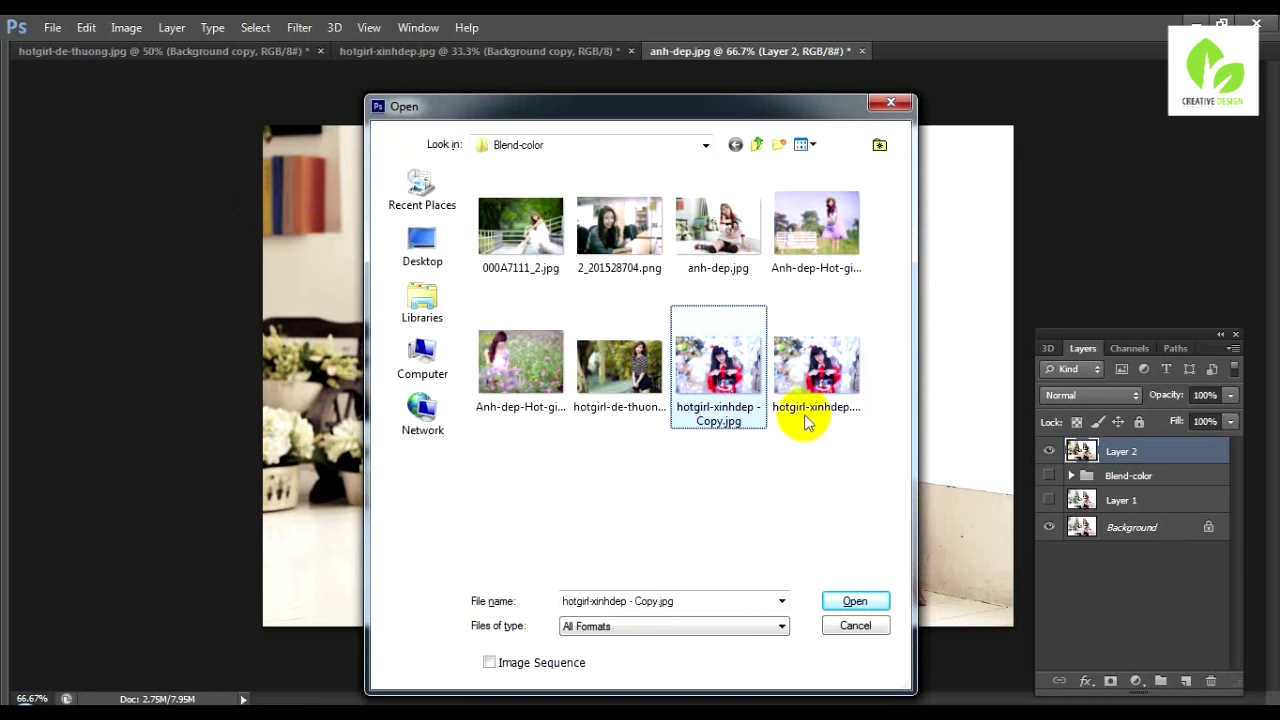
pyautogui.click(848, 600)
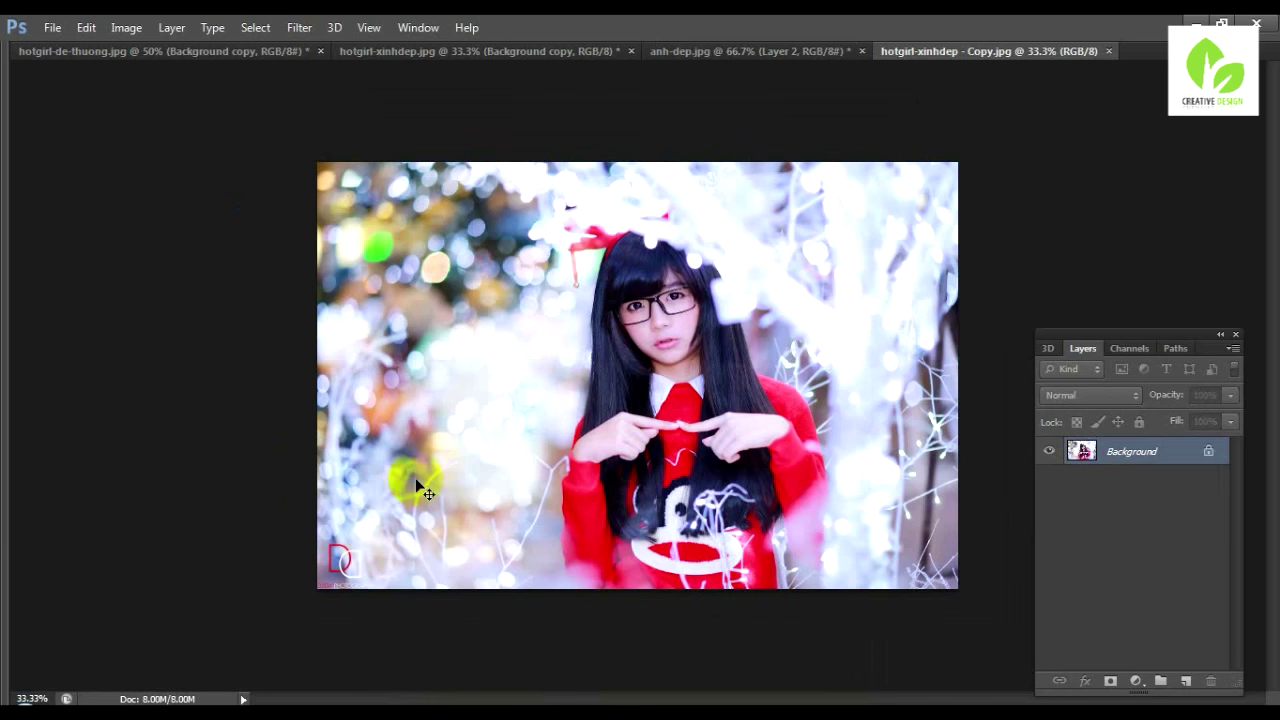
# - Paint out the lower-left red logo with a 180 px brush, then duplicate the photo layer
pyautogui.click(416, 482)
pyautogui.rightClick(457, 480)
pyautogui.click(571, 509)
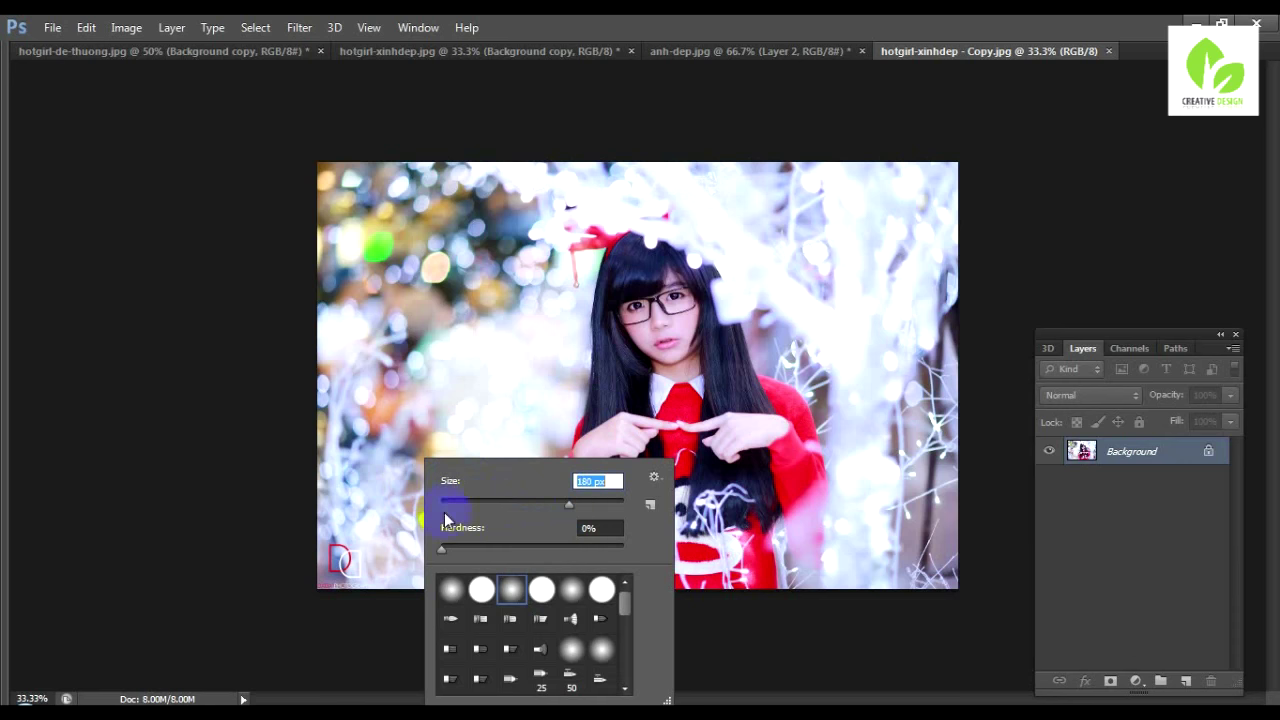
pyautogui.click(358, 517)
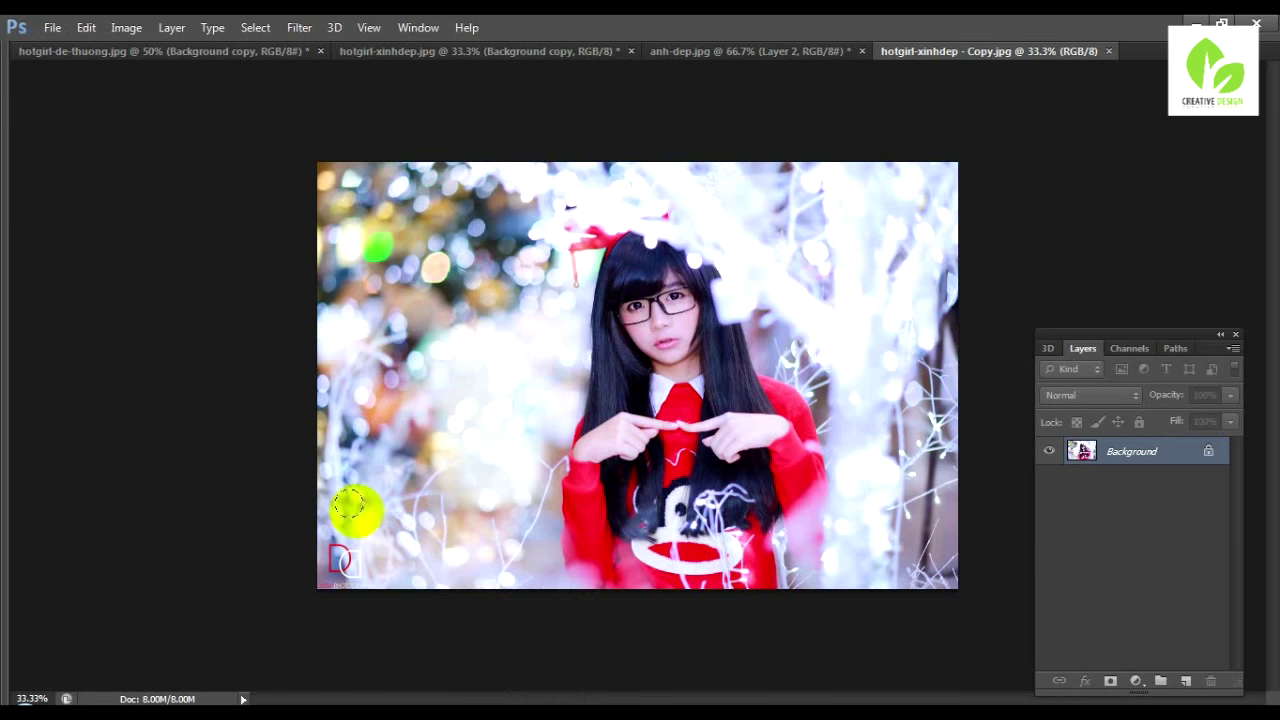
pyautogui.moveTo(359, 516)
pyautogui.mouseDown()
pyautogui.moveTo(331, 578)
pyautogui.moveTo(334, 516)
pyautogui.moveTo(346, 514)
pyautogui.moveTo(328, 568)
pyautogui.moveTo(357, 557)
pyautogui.moveTo(354, 577)
pyautogui.mouseUp()
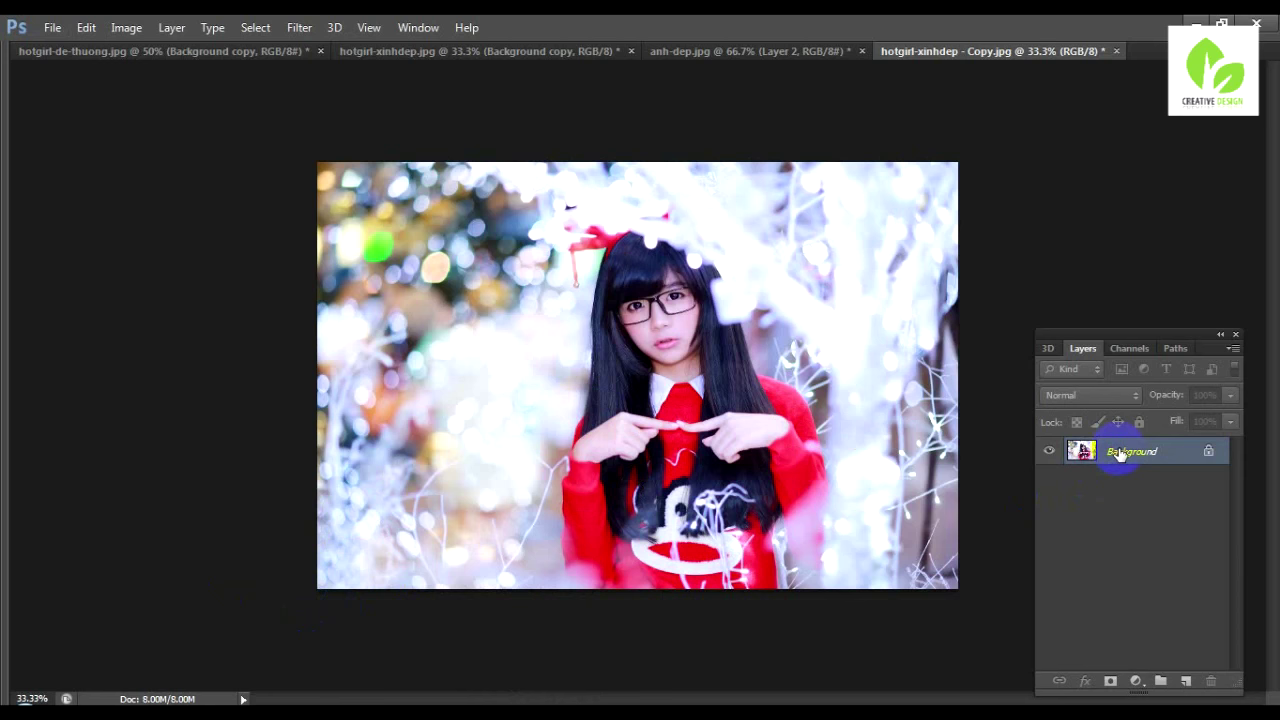
pyautogui.hotkey('ctrl', 'j')
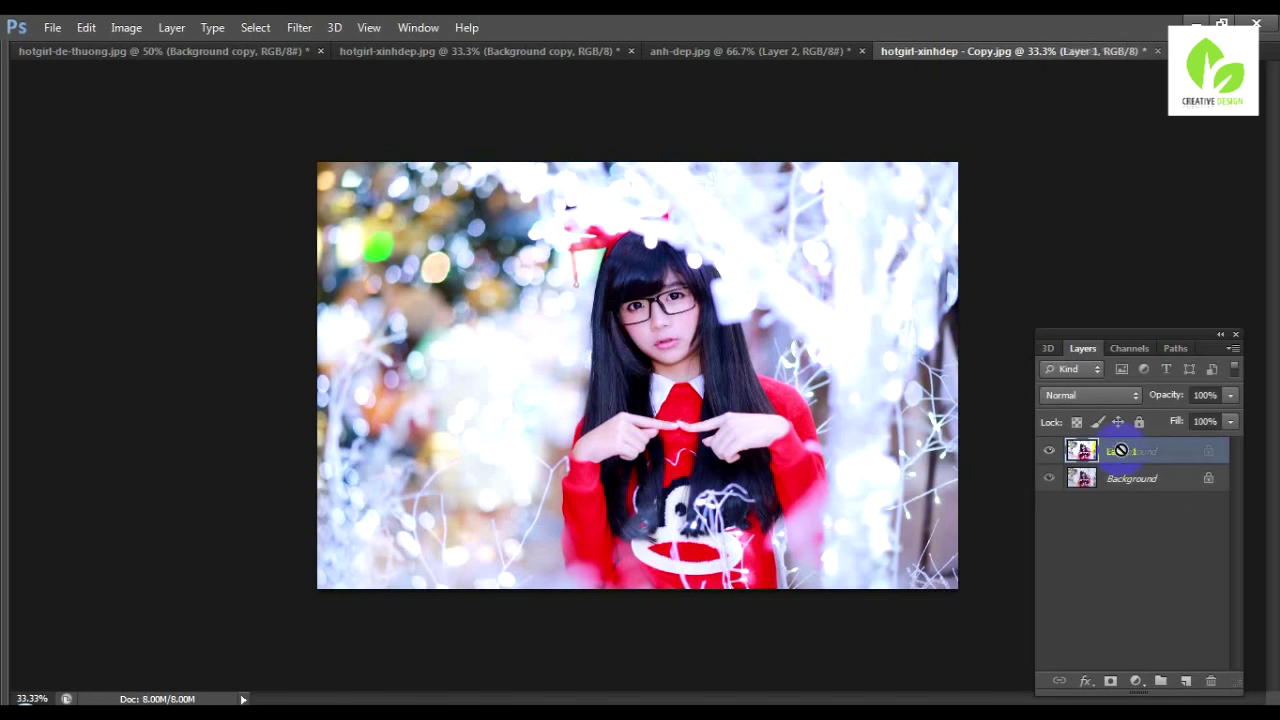
# - Apply Shadows/Highlights to Layer 1 with 35% amount, 35% tonal width and 100 px radius
pyautogui.click(126, 27)
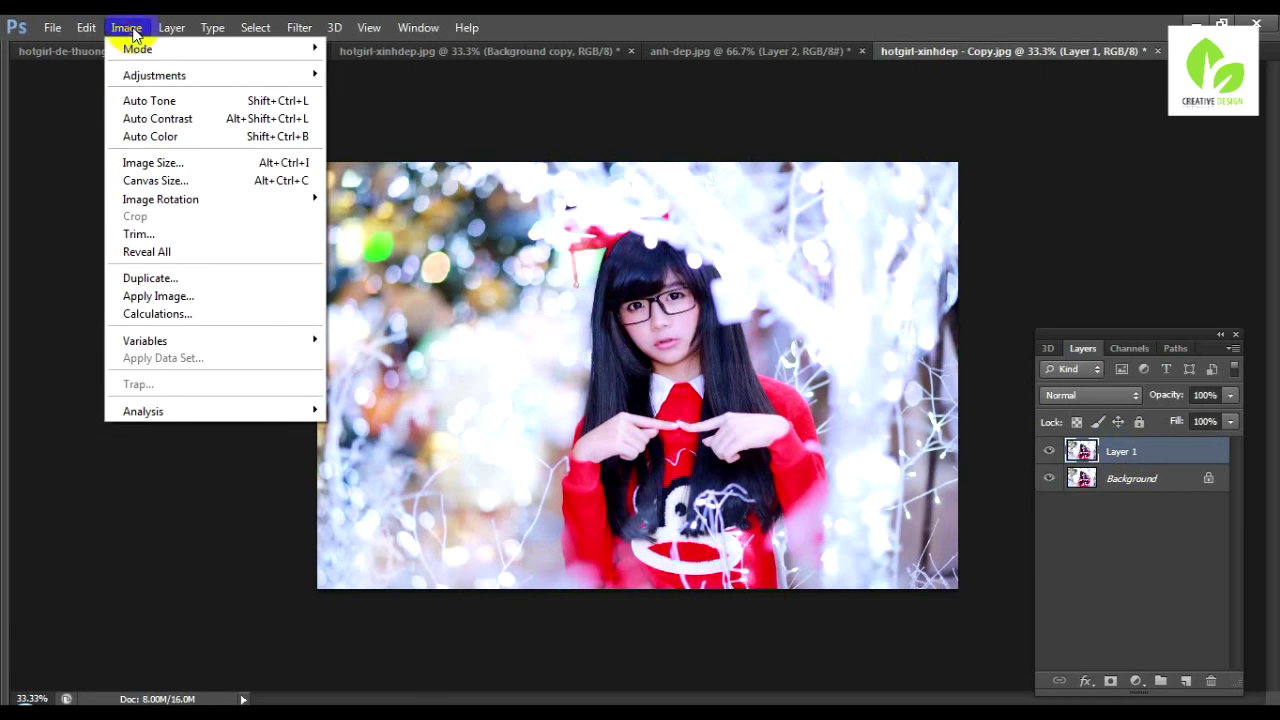
pyautogui.moveTo(154, 75)
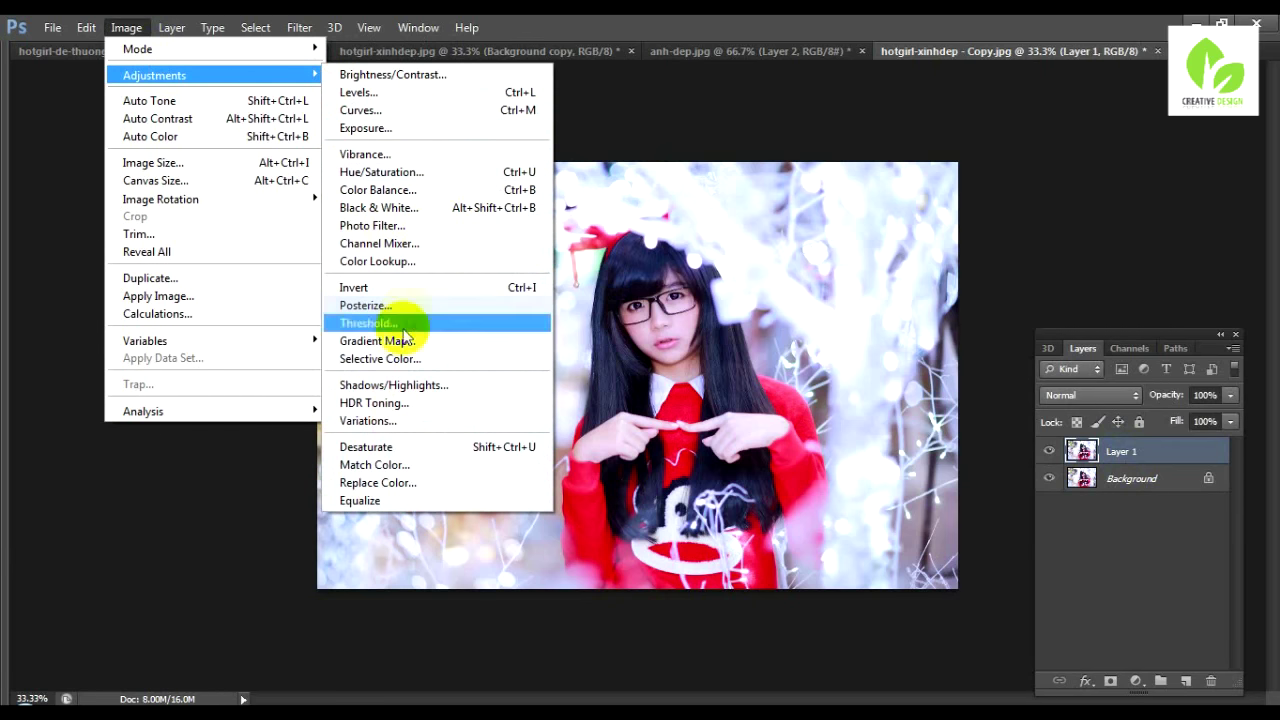
pyautogui.click(397, 386)
pyautogui.moveTo(351, 228); pyautogui.dragTo(320, 230)
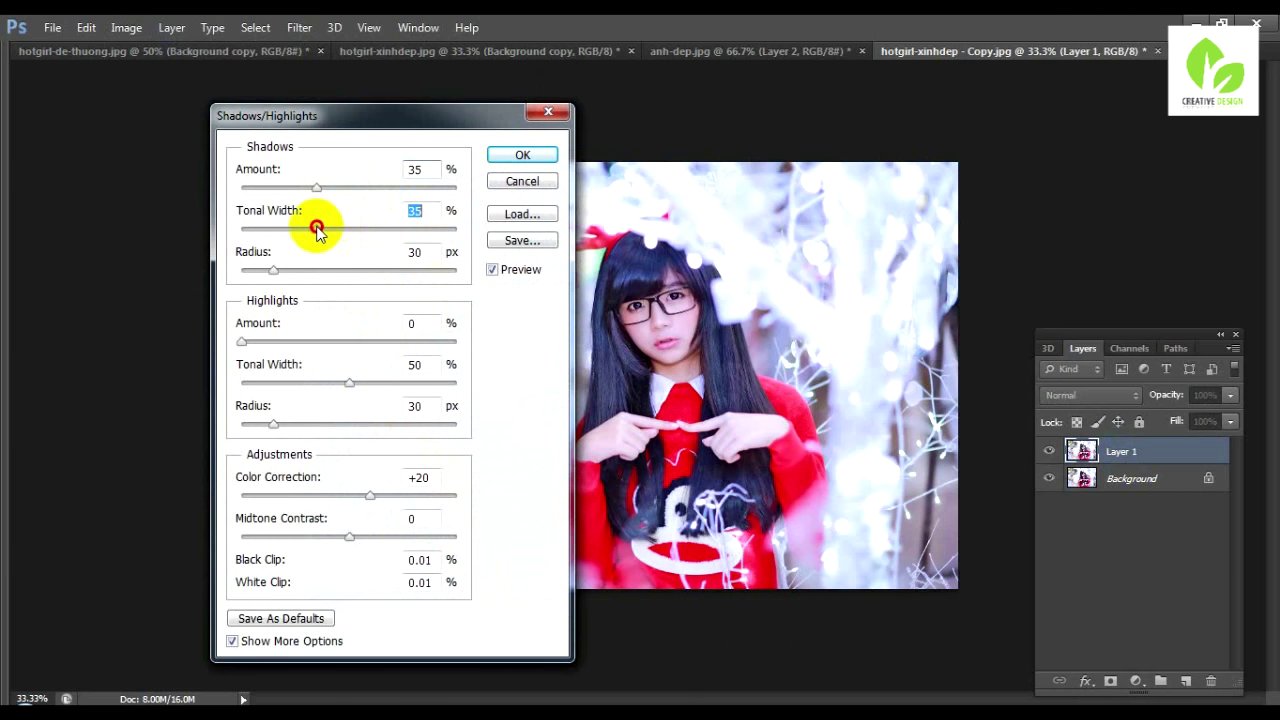
pyautogui.moveTo(286, 272); pyautogui.dragTo(362, 281)
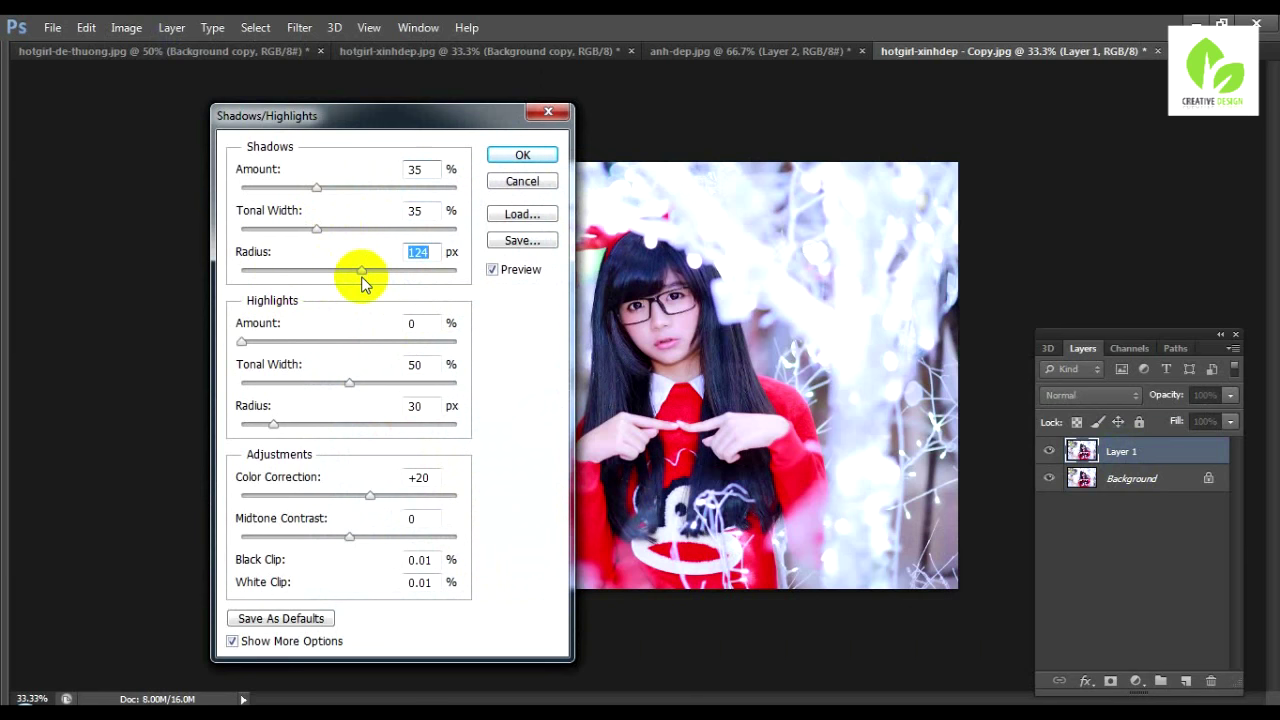
pyautogui.write('100')
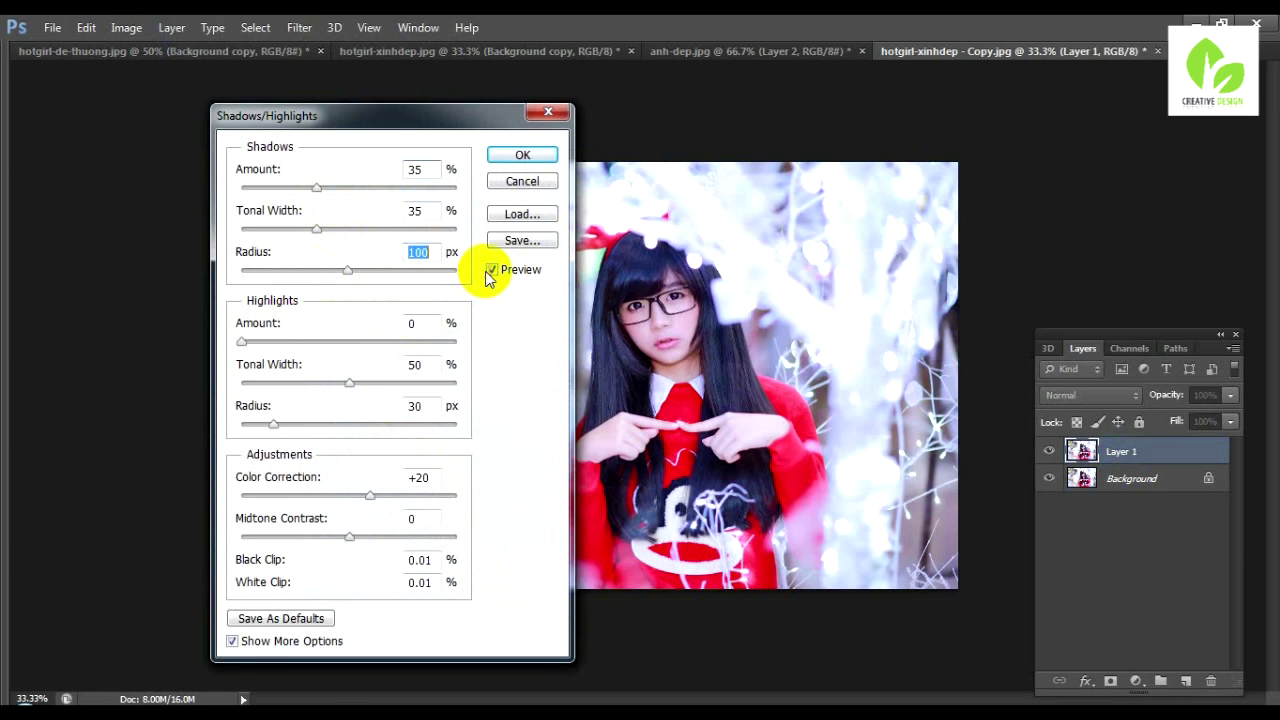
pyautogui.click(502, 153)
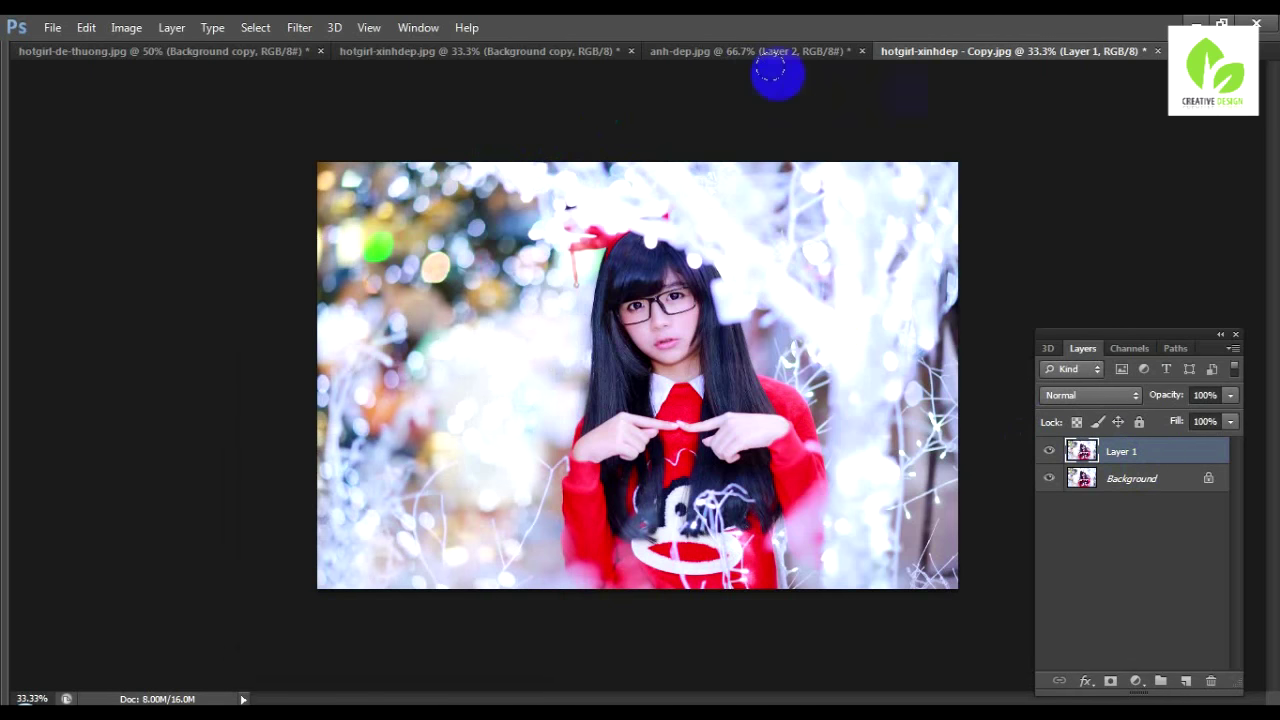
# - In anh-dep.jpg, select the Blend-color group and make it visible
pyautogui.click(742, 57)
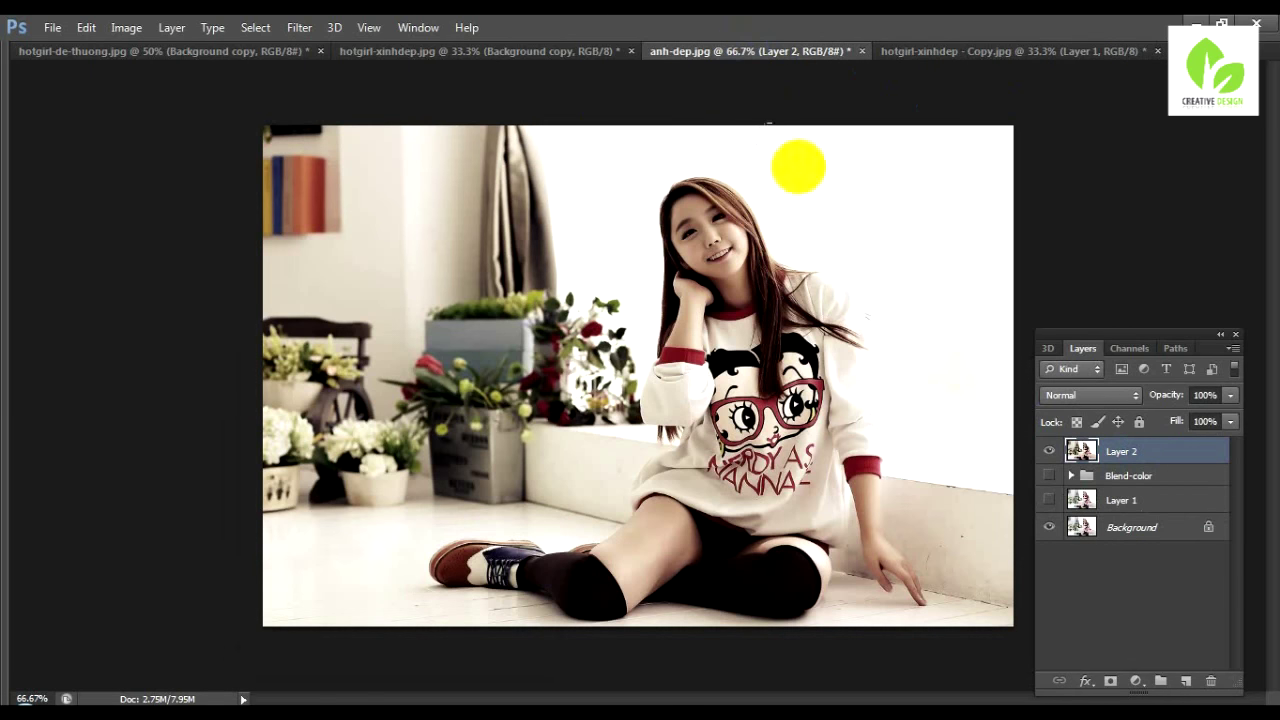
pyautogui.click(1118, 478)
pyautogui.click(1049, 476)
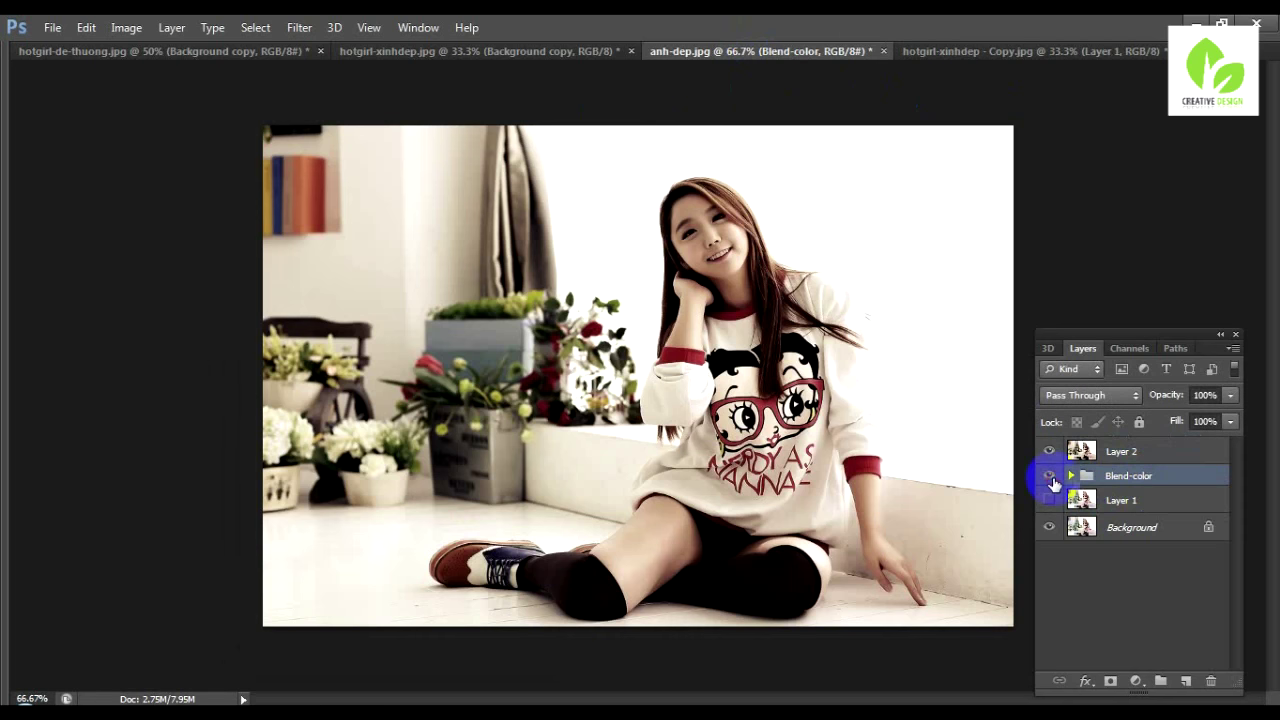
# - Duplicate the Blend-color group into hotgirl-xinhdep - Copy.jpg and begin Save As for anh-dep
pyautogui.rightClick(1115, 479)
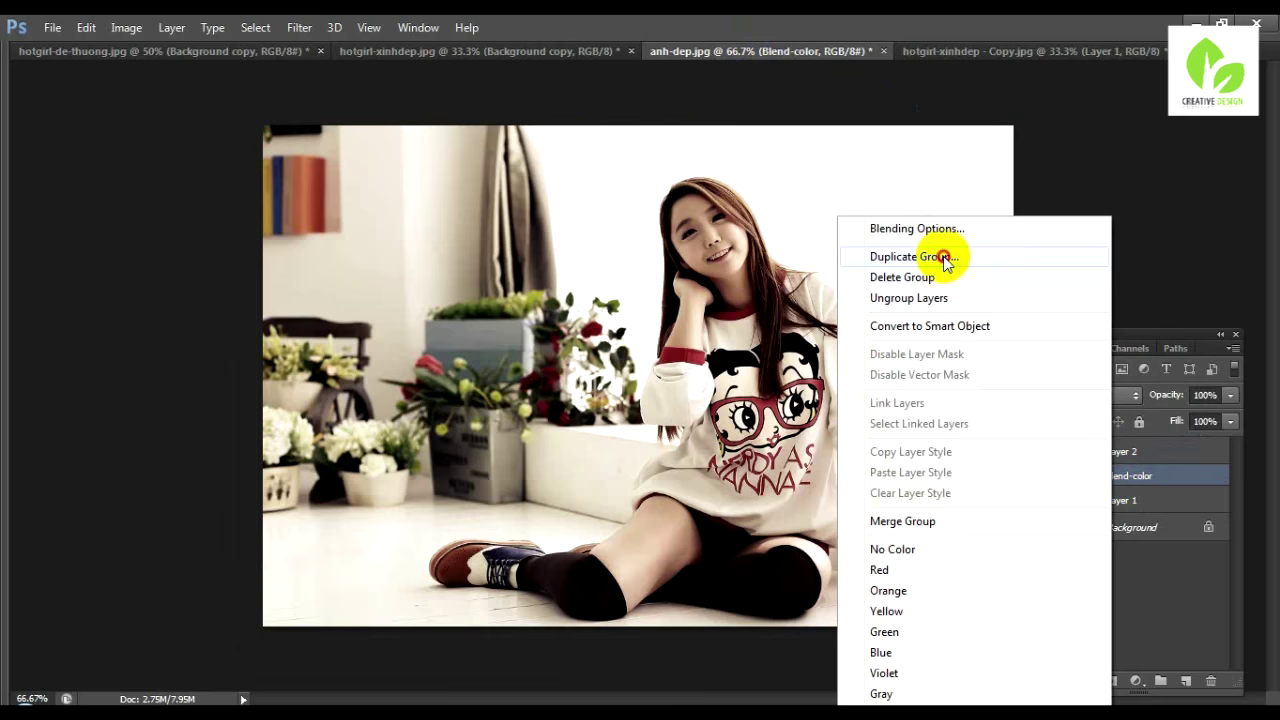
pyautogui.click(943, 258)
pyautogui.click(604, 292)
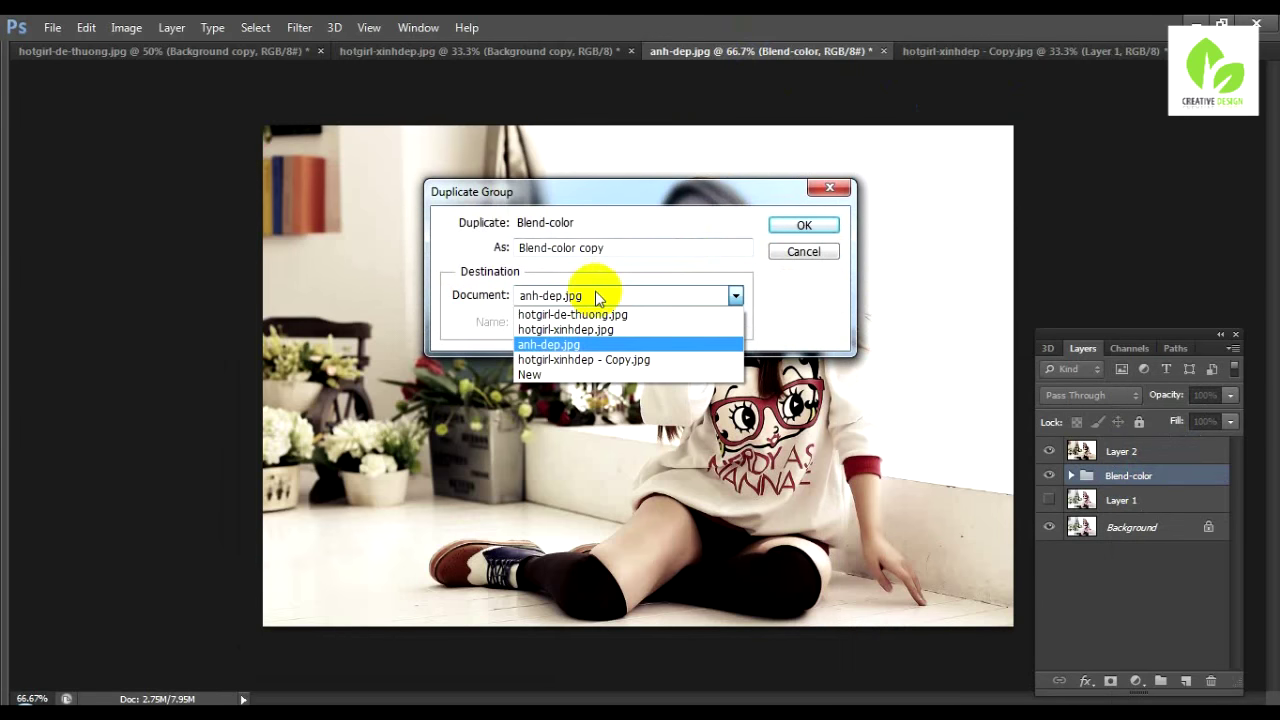
pyautogui.click(571, 360)
pyautogui.click(786, 228)
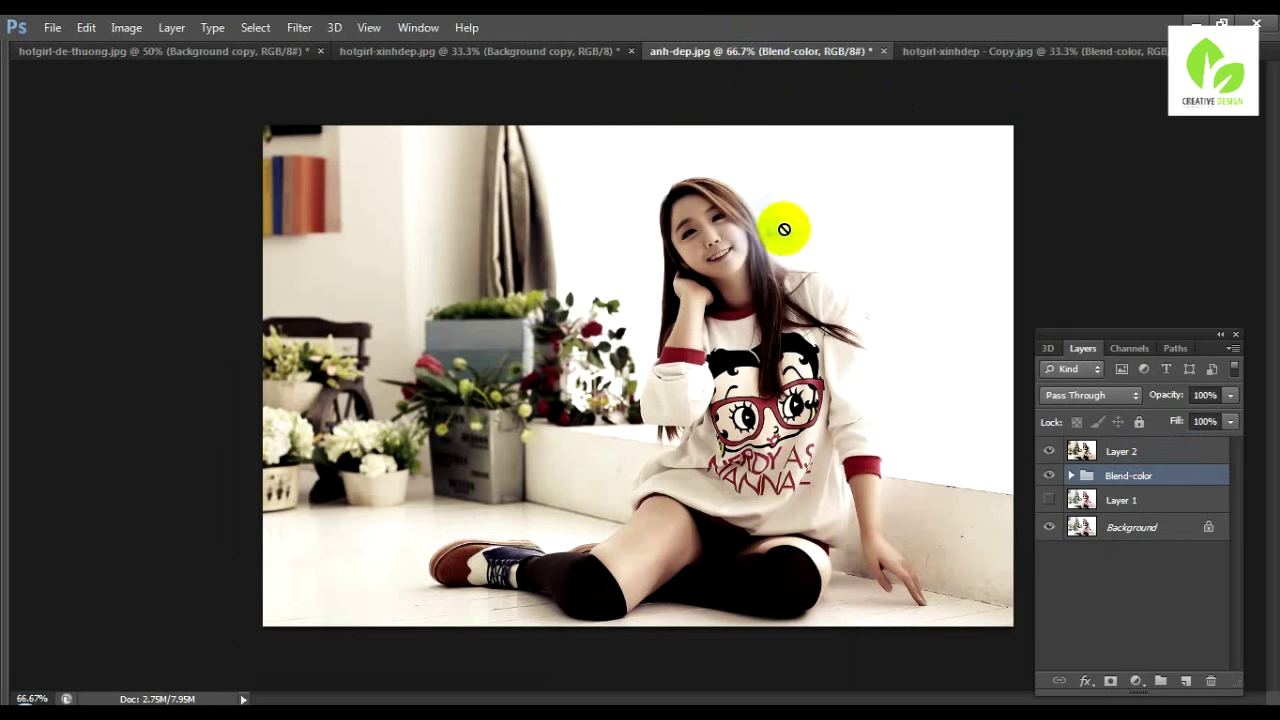
pyautogui.click(50, 28)
pyautogui.click(103, 251)
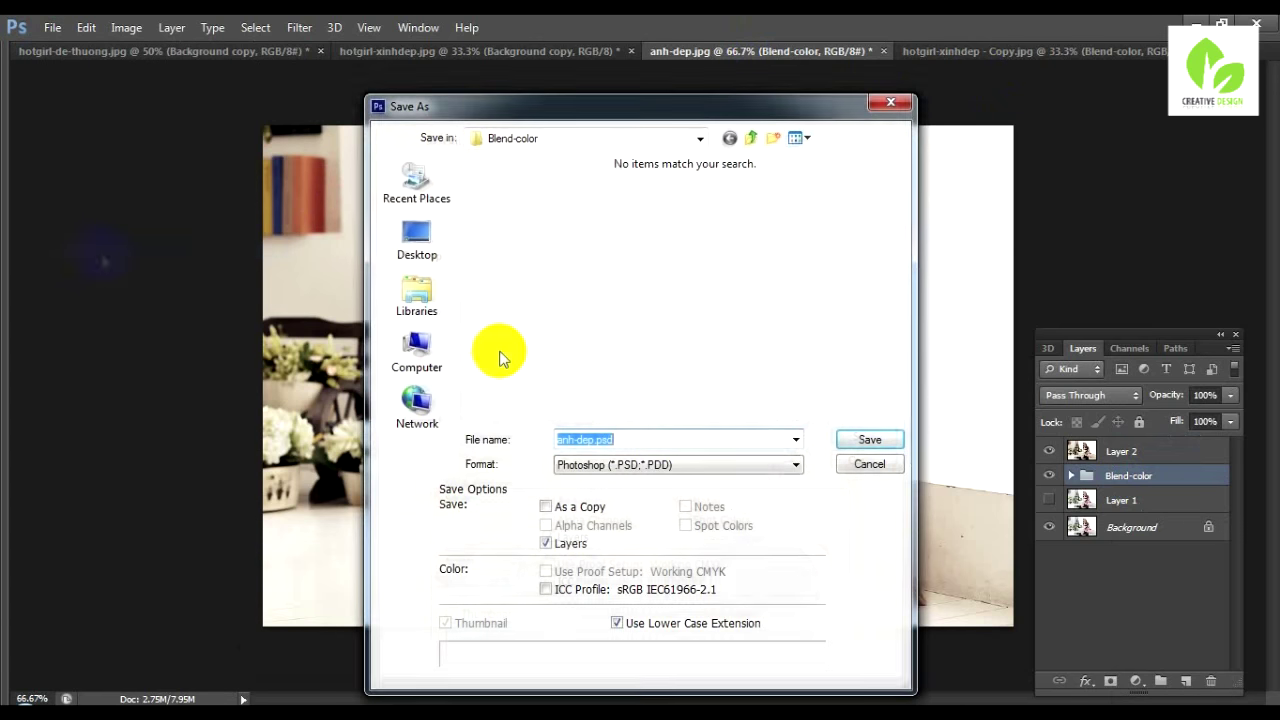
# - Save anh-dep as JPEG blend-color-korea-by-photo.jpg, accepting quality 12 in JPEG Options
pyautogui.click(634, 463)
pyautogui.press('j')
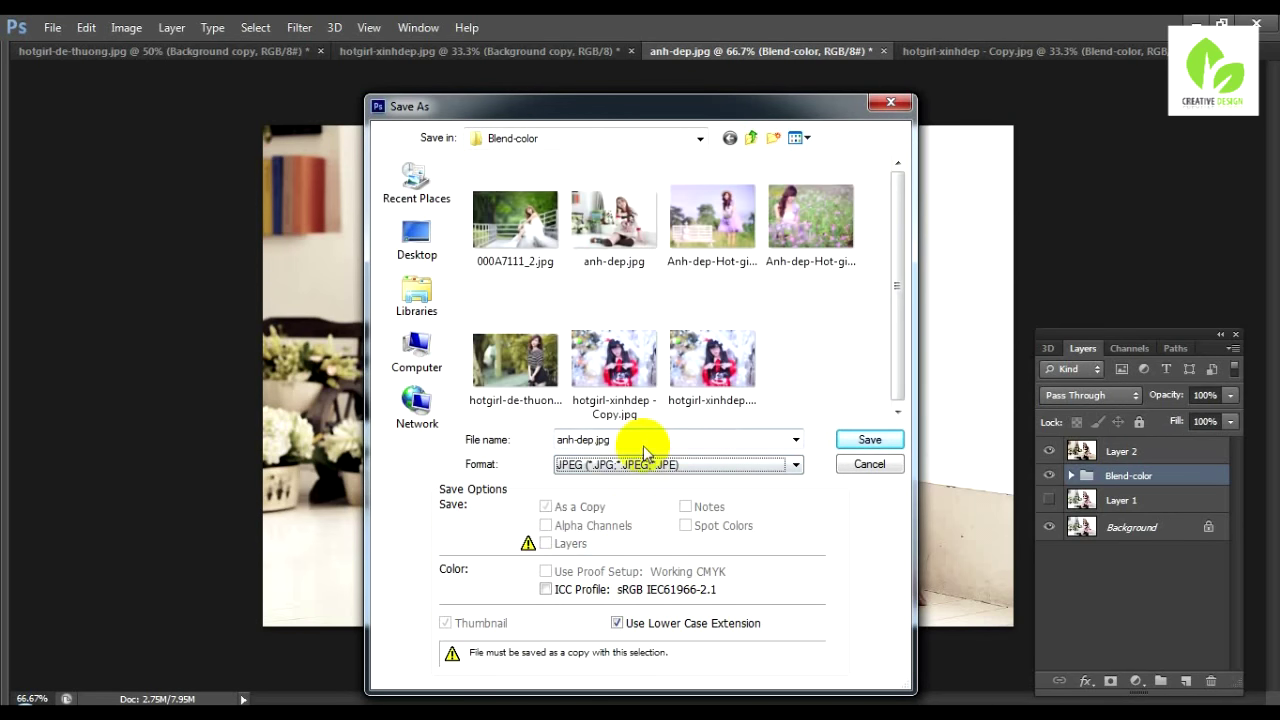
pyautogui.hotkey('shift', 'Tab')
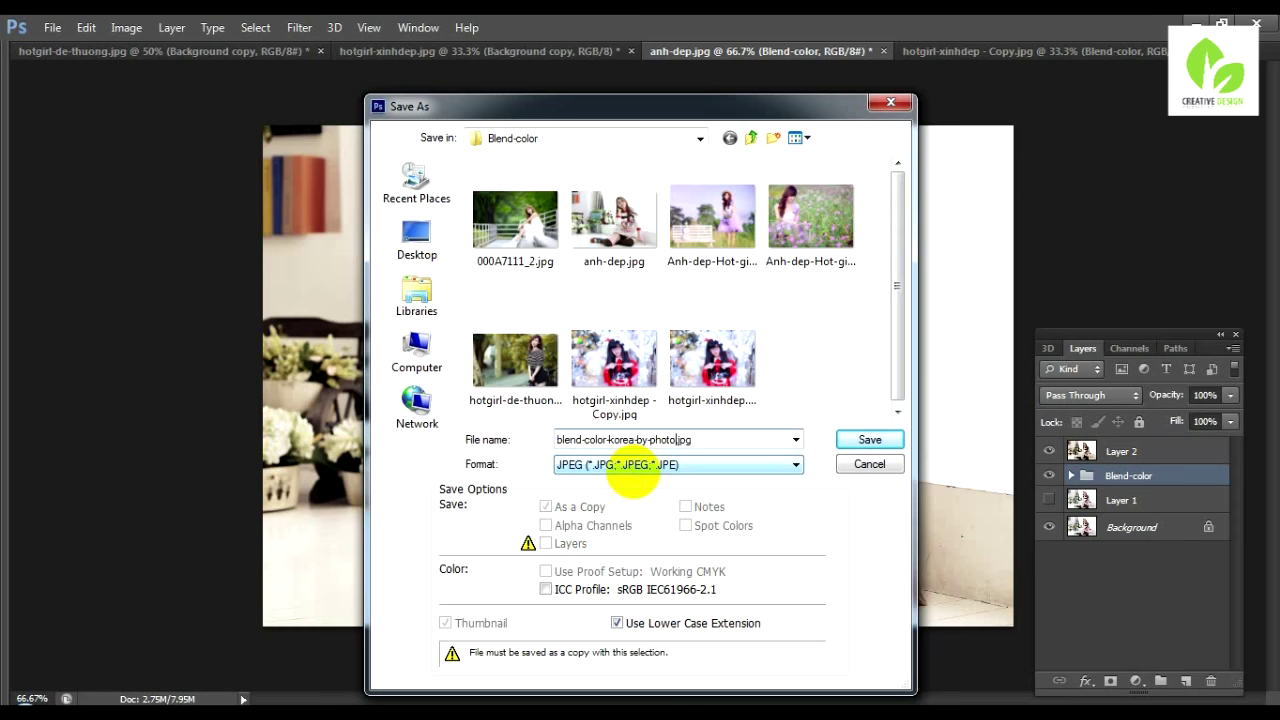
pyautogui.press('Return')
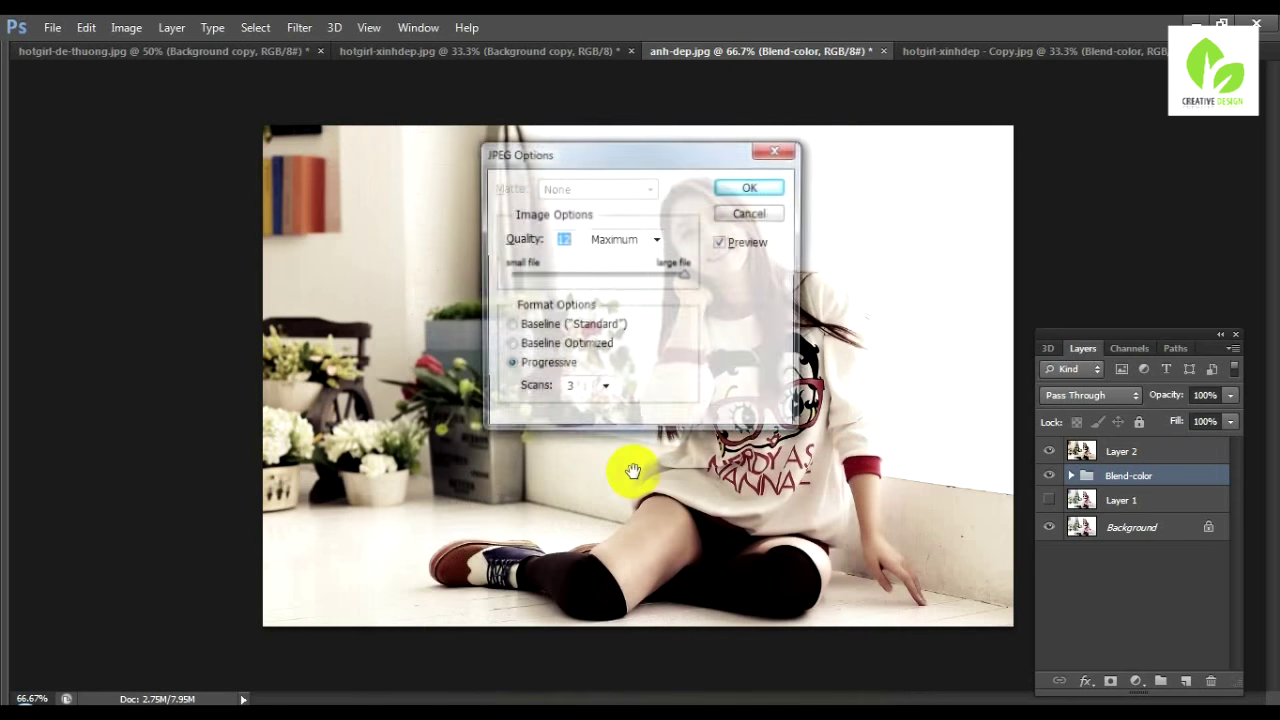
pyautogui.click(751, 187)
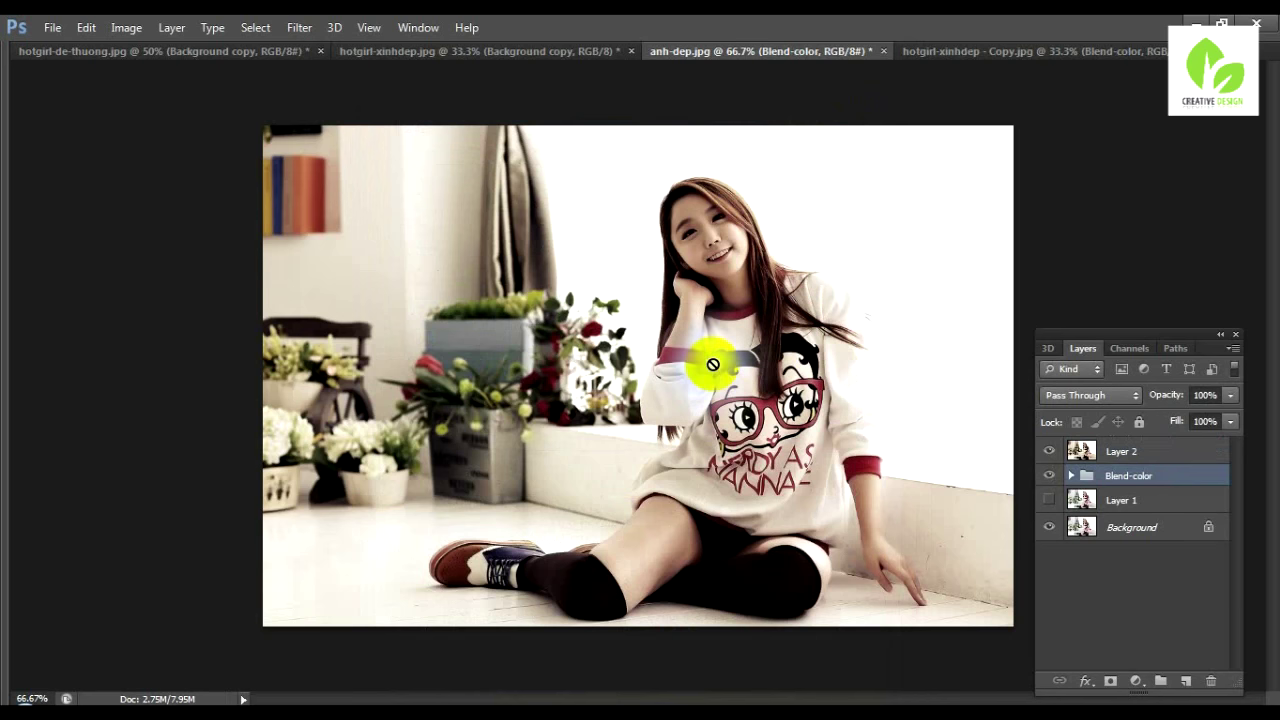
pyautogui.hotkey('ctrl', '-')
# - Duplicate anh-dep's Blend-color group into hotgirl-xinhdep - Copy.jpg once more
pyautogui.click(1106, 478)
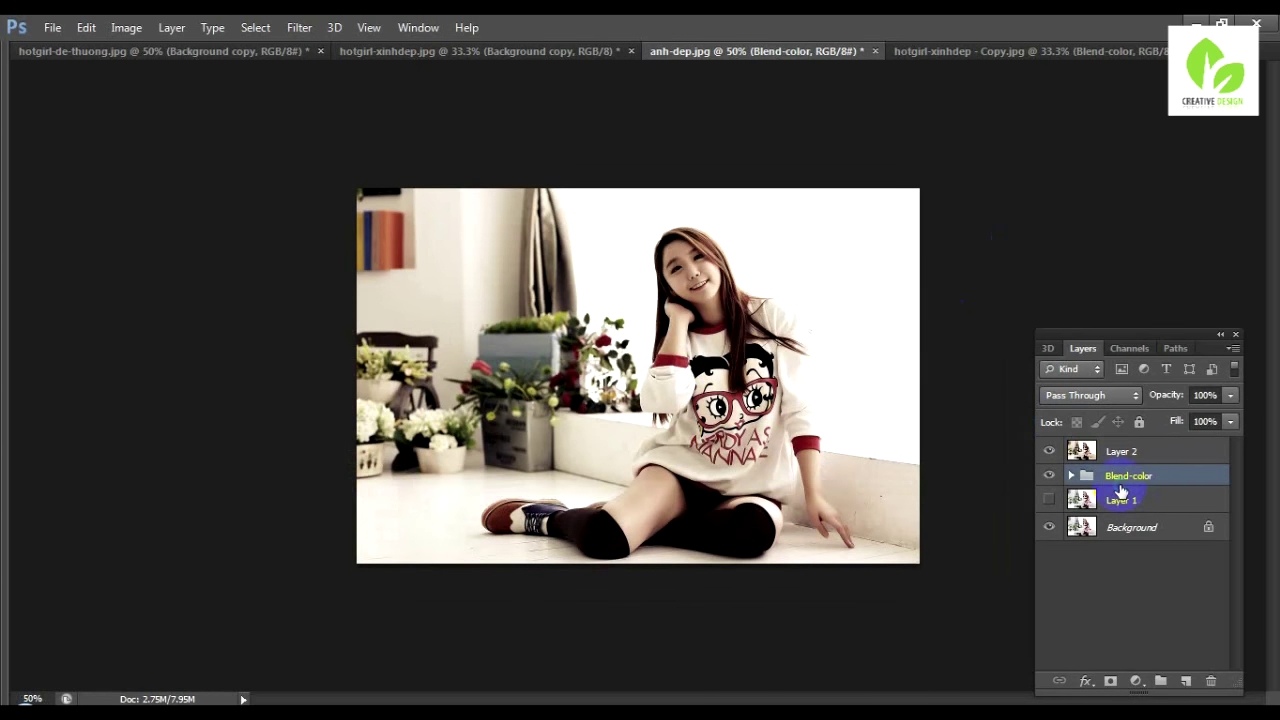
pyautogui.rightClick(1120, 480)
pyautogui.click(910, 257)
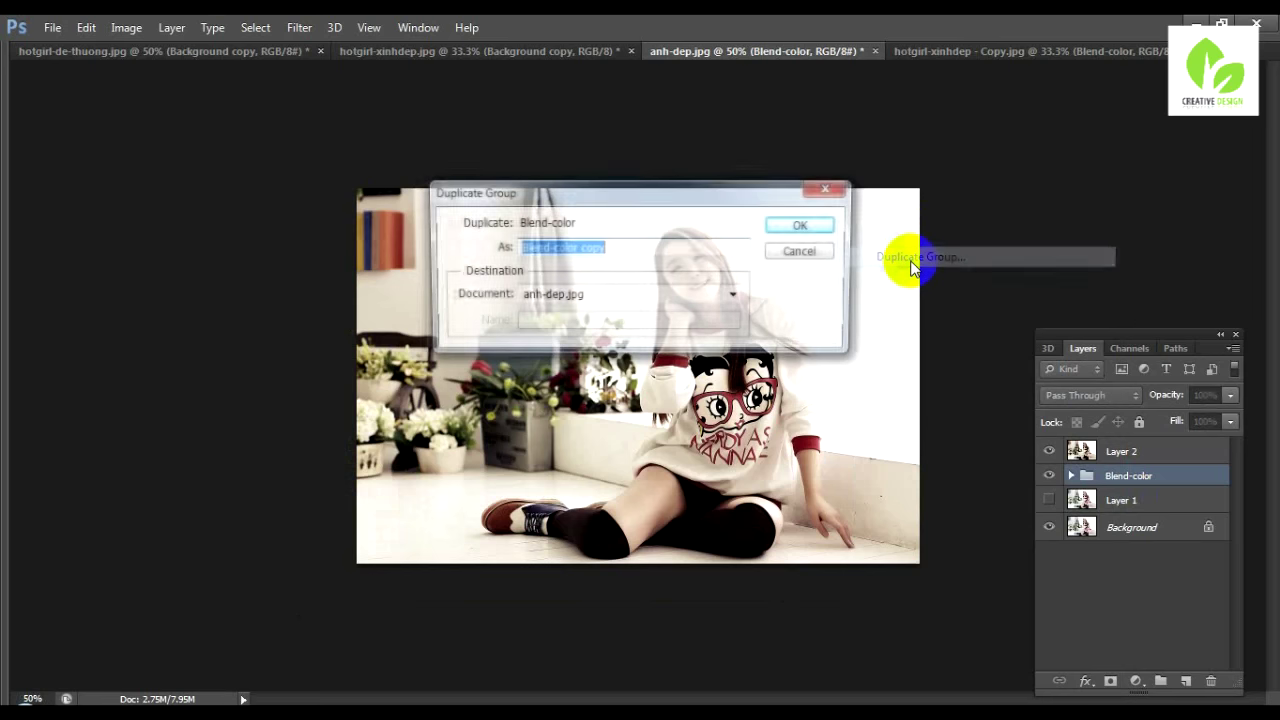
pyautogui.click(525, 295)
pyautogui.click(565, 357)
pyautogui.click(800, 227)
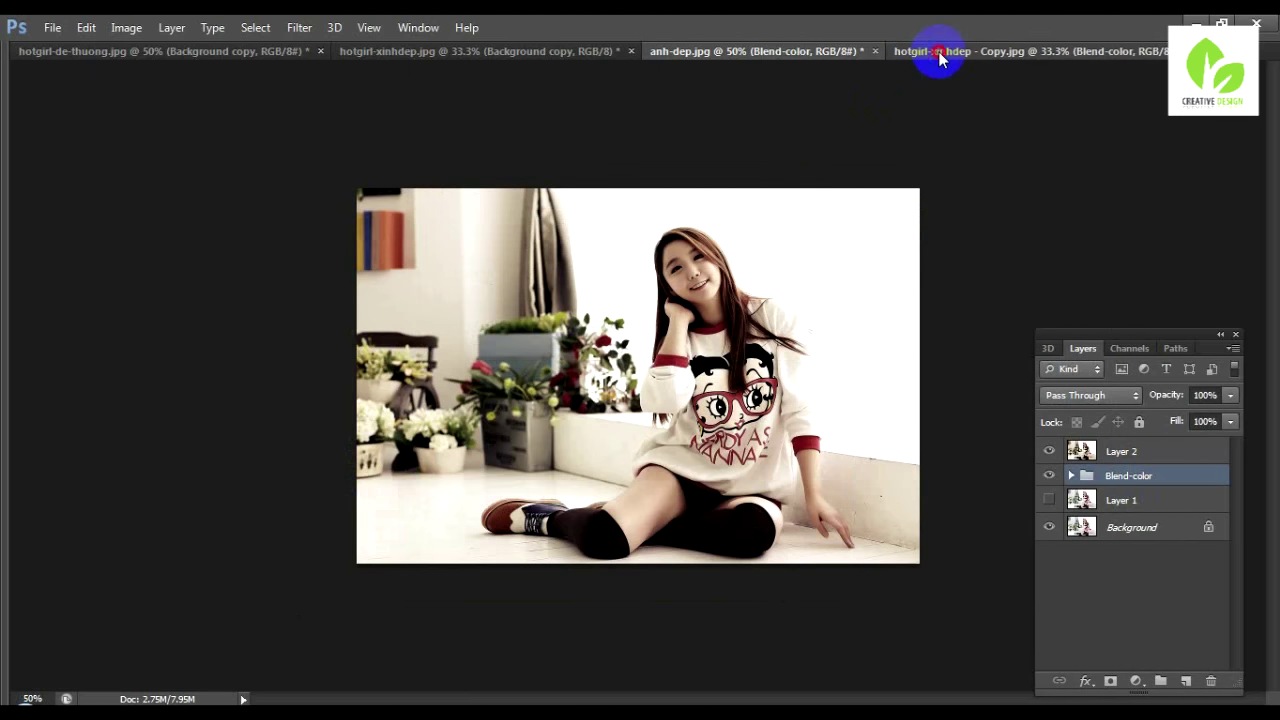
# - In hotgirl-xinhdep - Copy.jpg, delete the extra Blend-color group, show the remaining one, and stamp into Layer 2
pyautogui.click(940, 55)
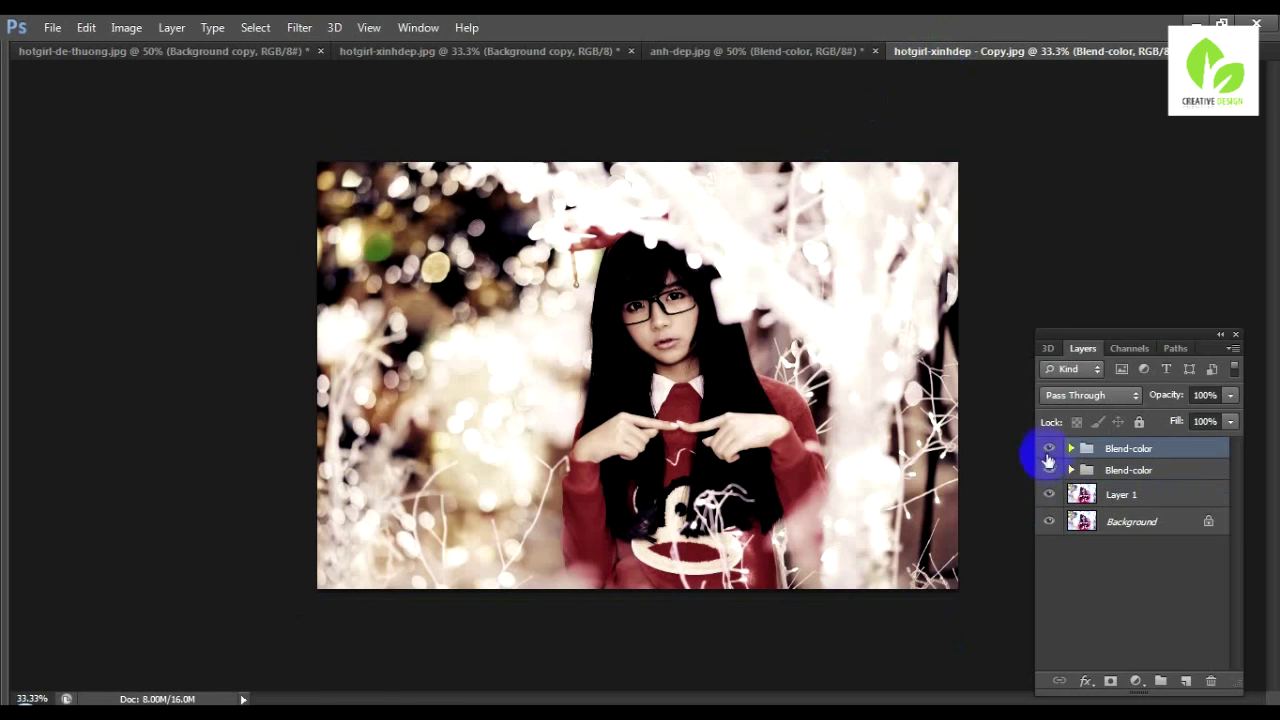
pyautogui.click(1048, 448)
pyautogui.click(1108, 472)
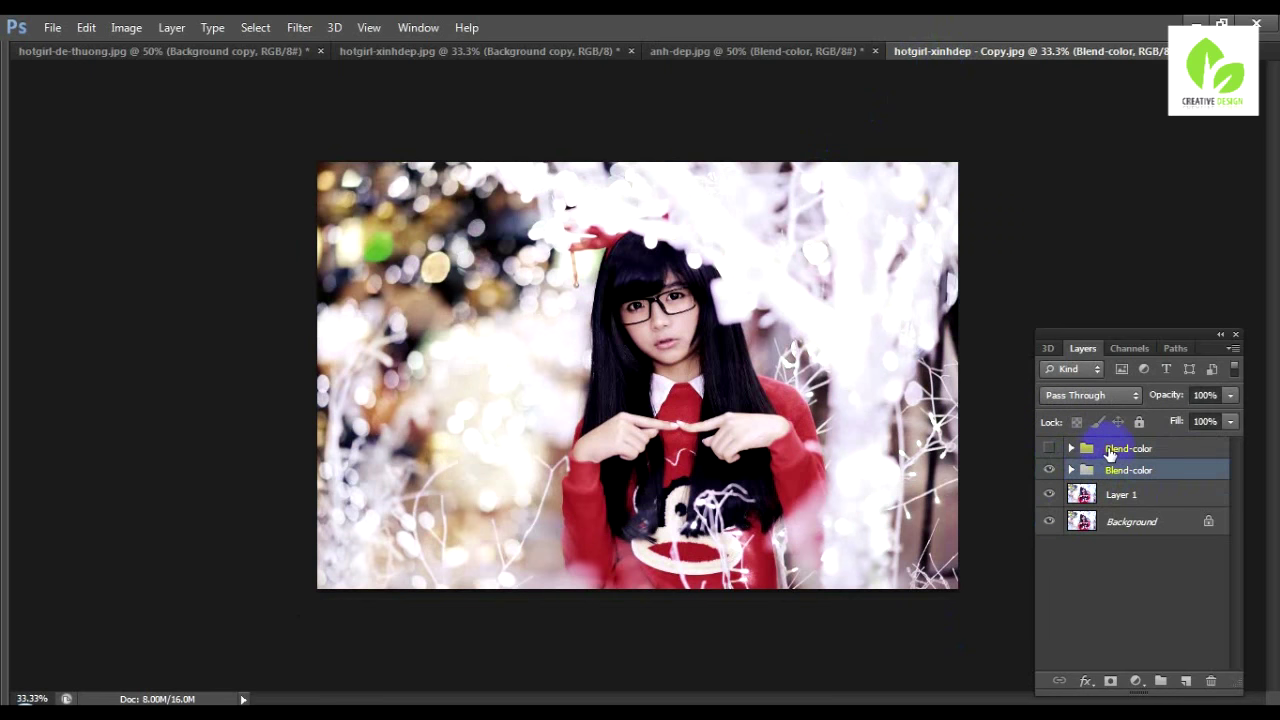
pyautogui.click(1112, 452)
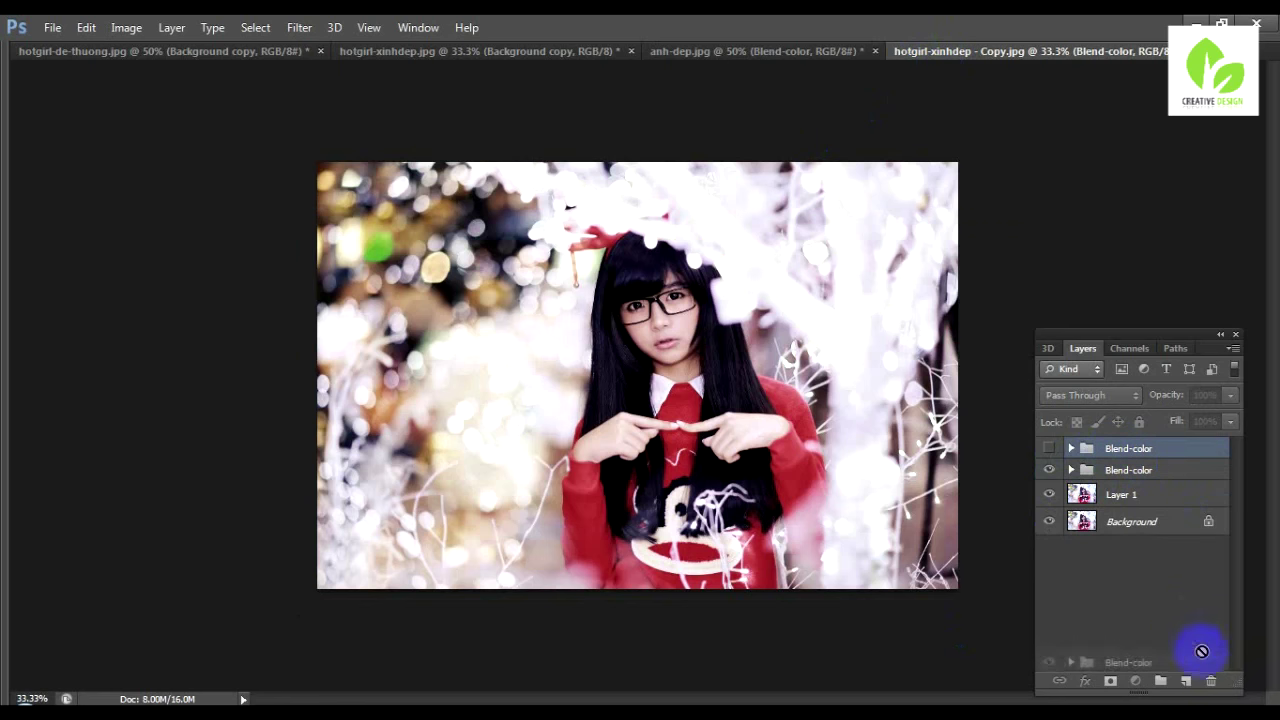
pyautogui.moveTo(1115, 452); pyautogui.dragTo(1209, 680)
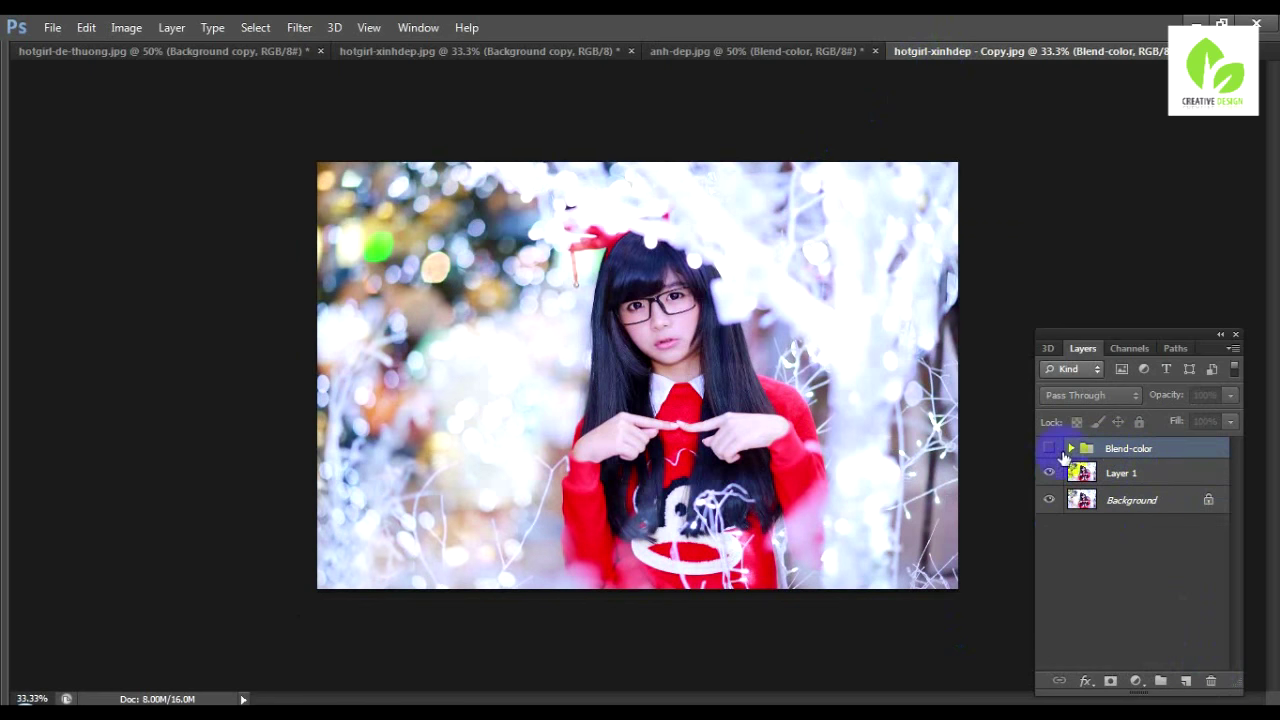
pyautogui.click(1048, 448)
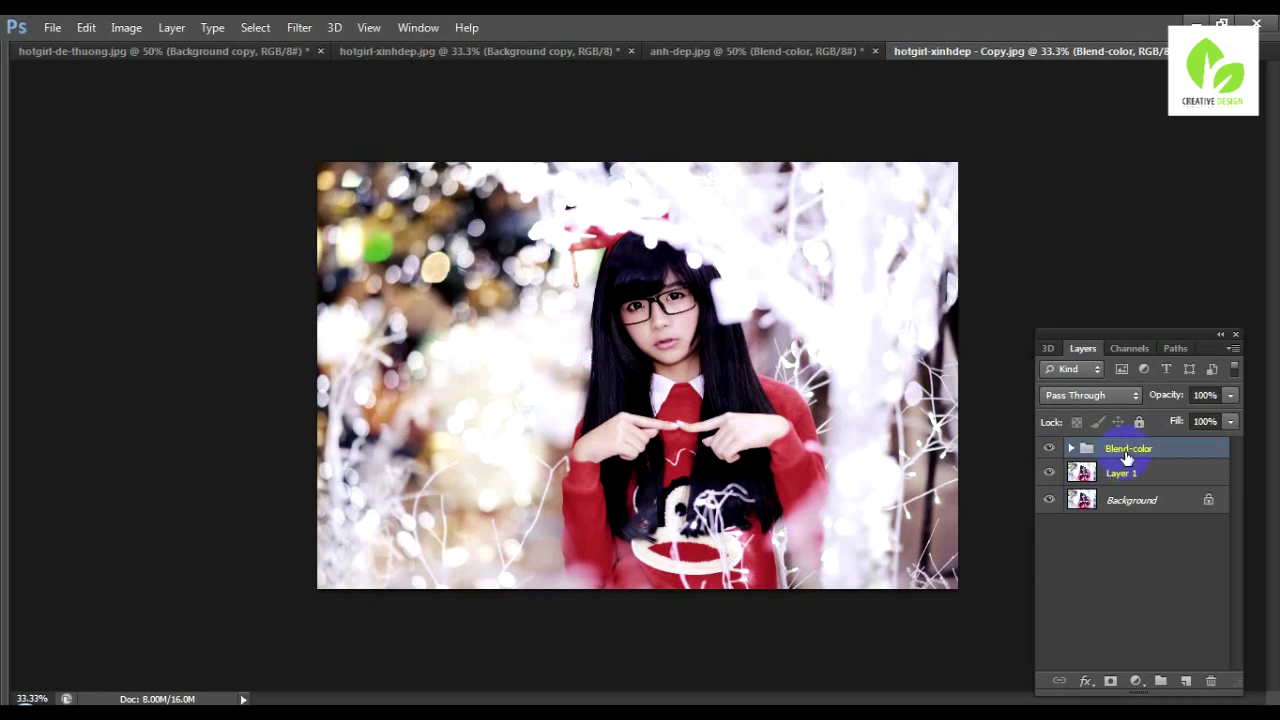
pyautogui.hotkey('ctrl', 'shift', 'alt', 'e')
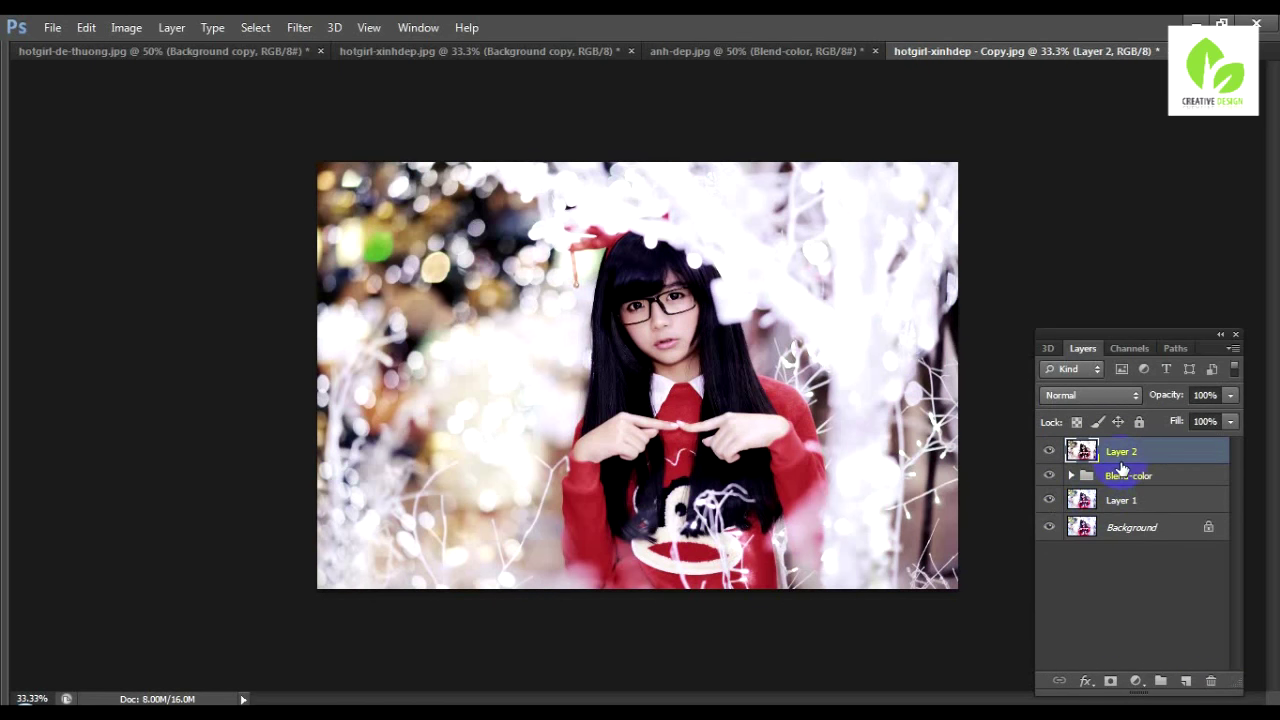
pyautogui.click(52, 28)
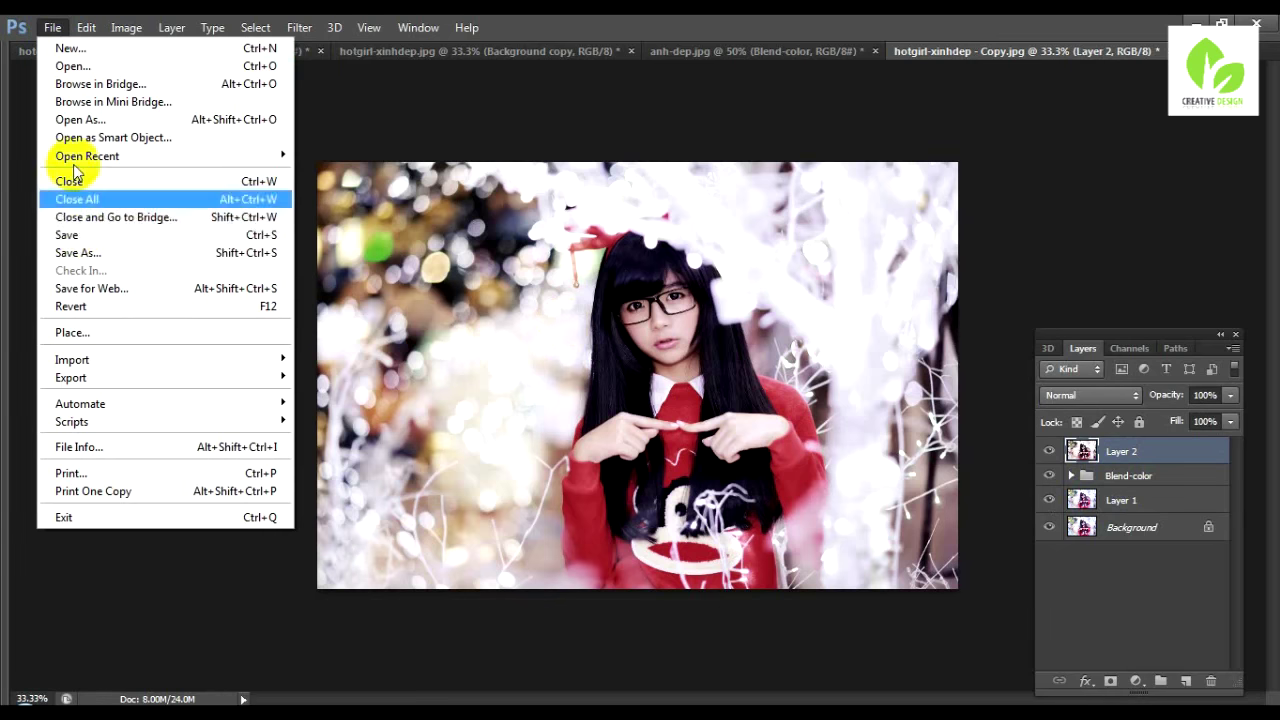
# - Save As JPEG named cach-blend-mau-han-quoc-cho-anh.jpg, accepting the JPEG quality options
pyautogui.click(79, 254)
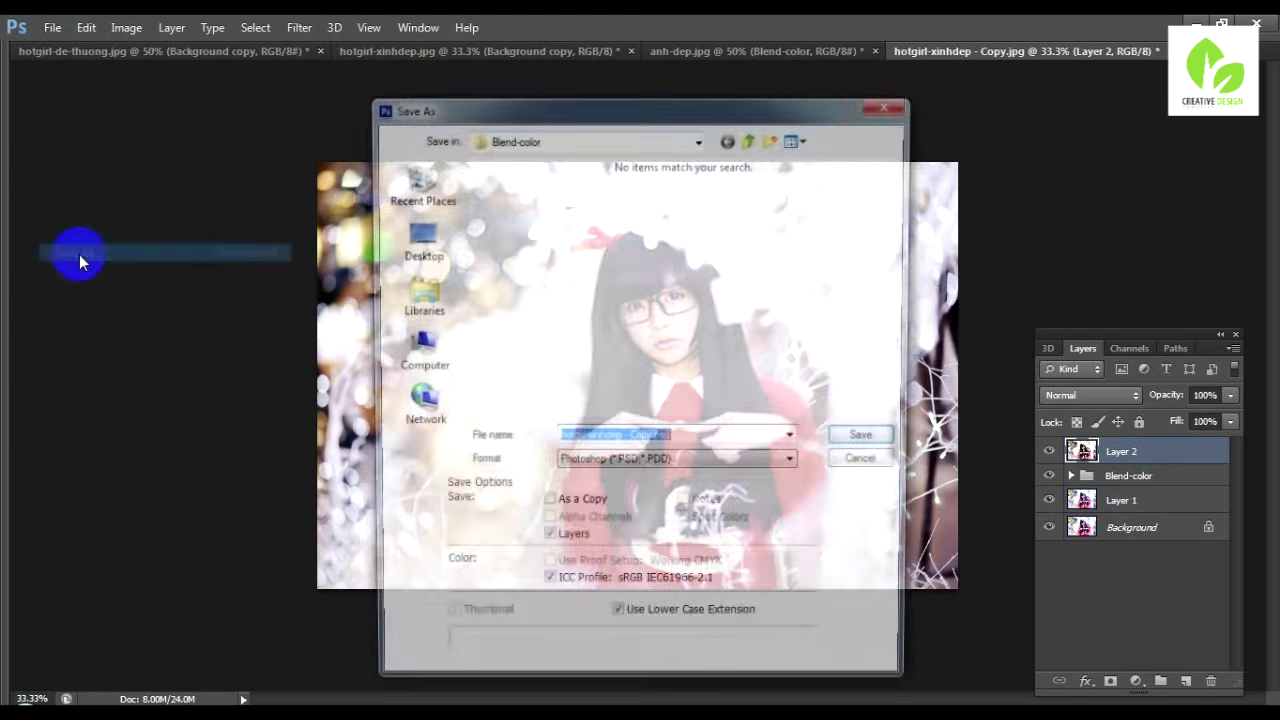
pyautogui.scroll(-7, 674, 466)
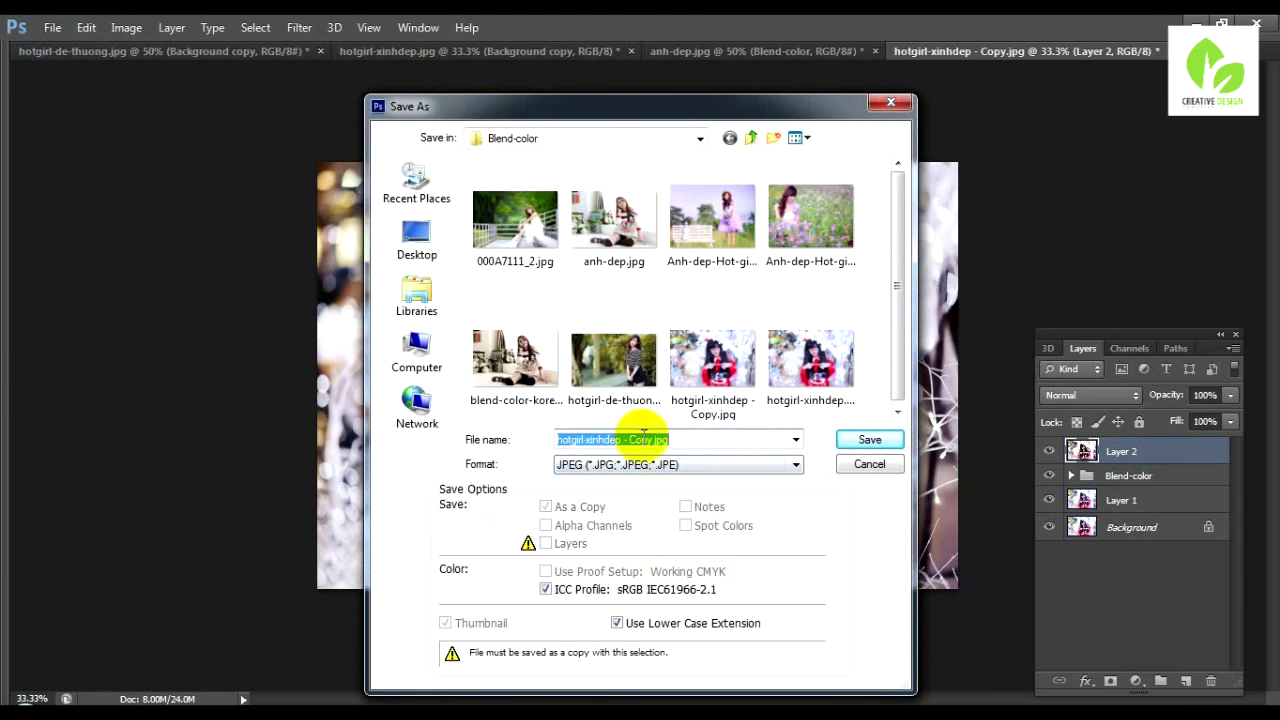
pyautogui.hotkey('shift', 'Tab')
pyautogui.write('ca')
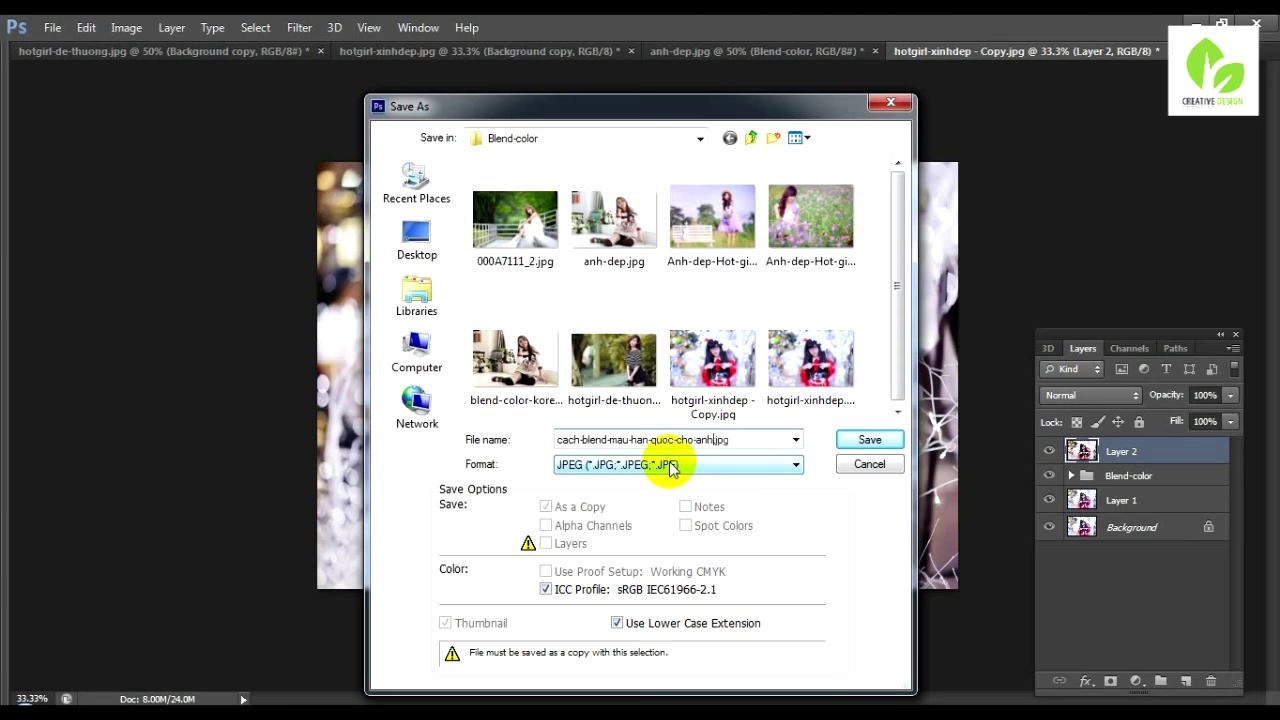
pyautogui.press('Return')
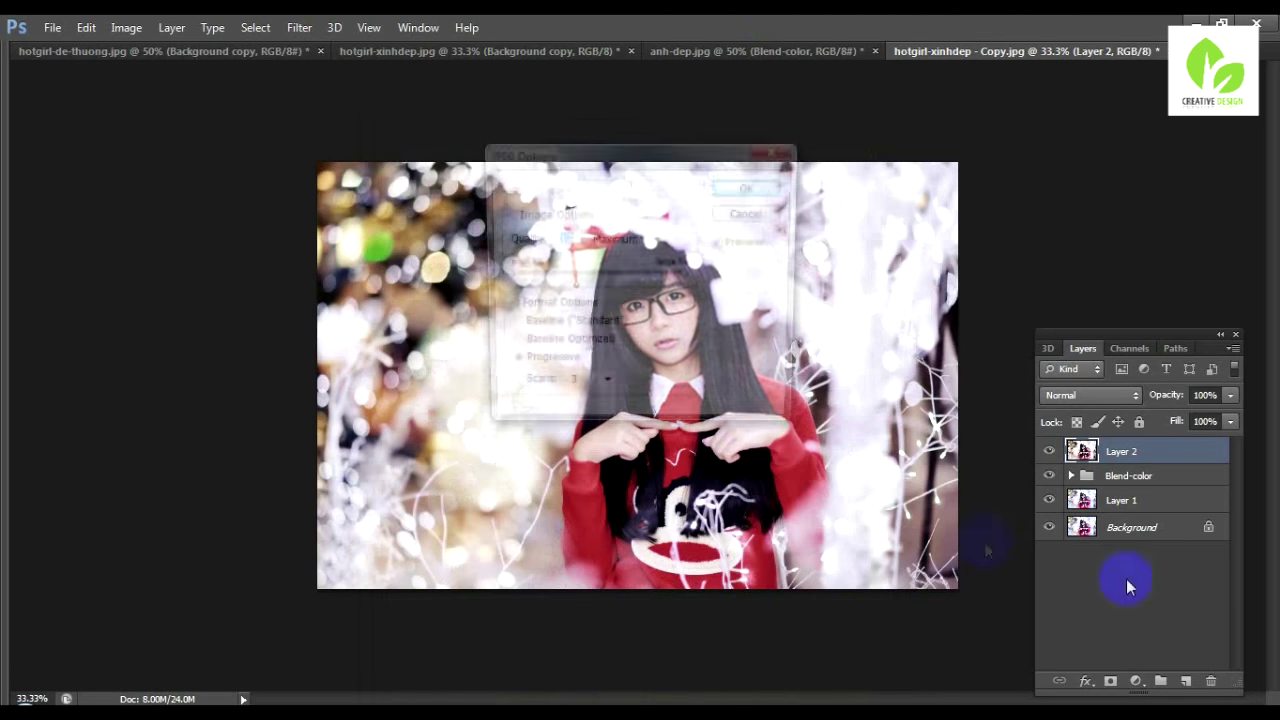
pyautogui.click(747, 188)
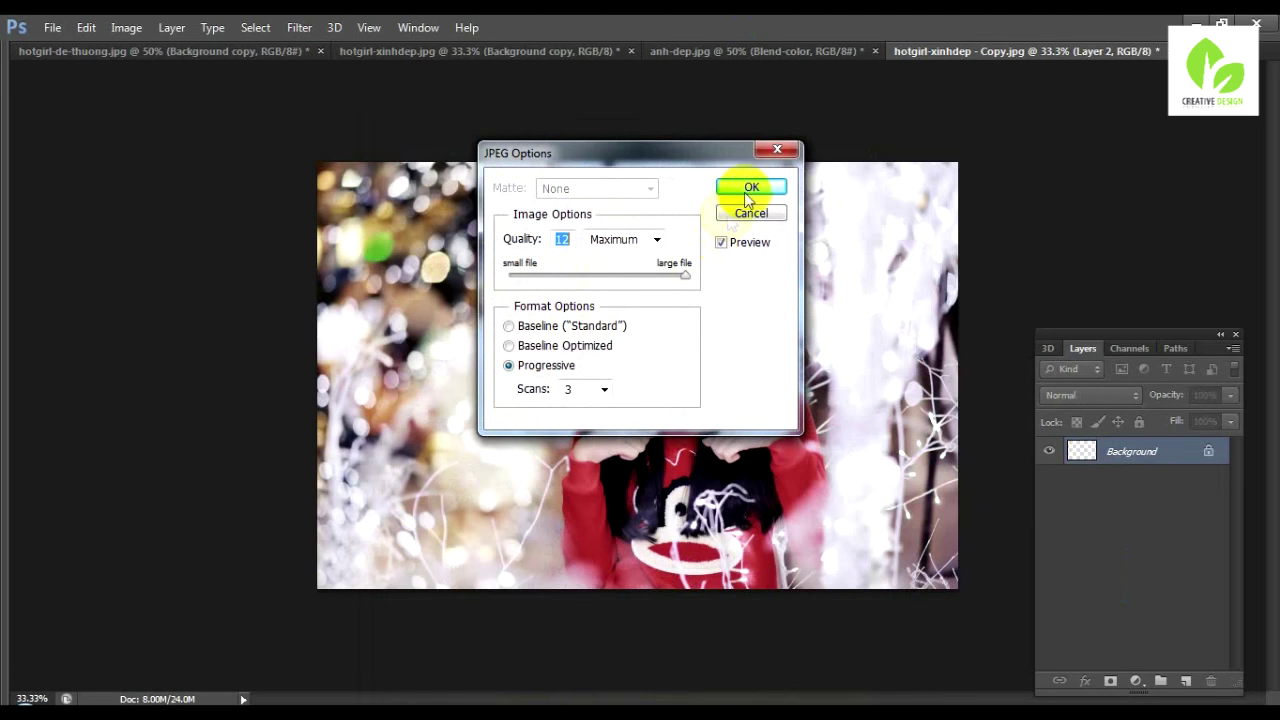
# - In anh-dep.jpg, crop outward to widen the canvas to about 1420 × 798 px
pyautogui.click(705, 50)
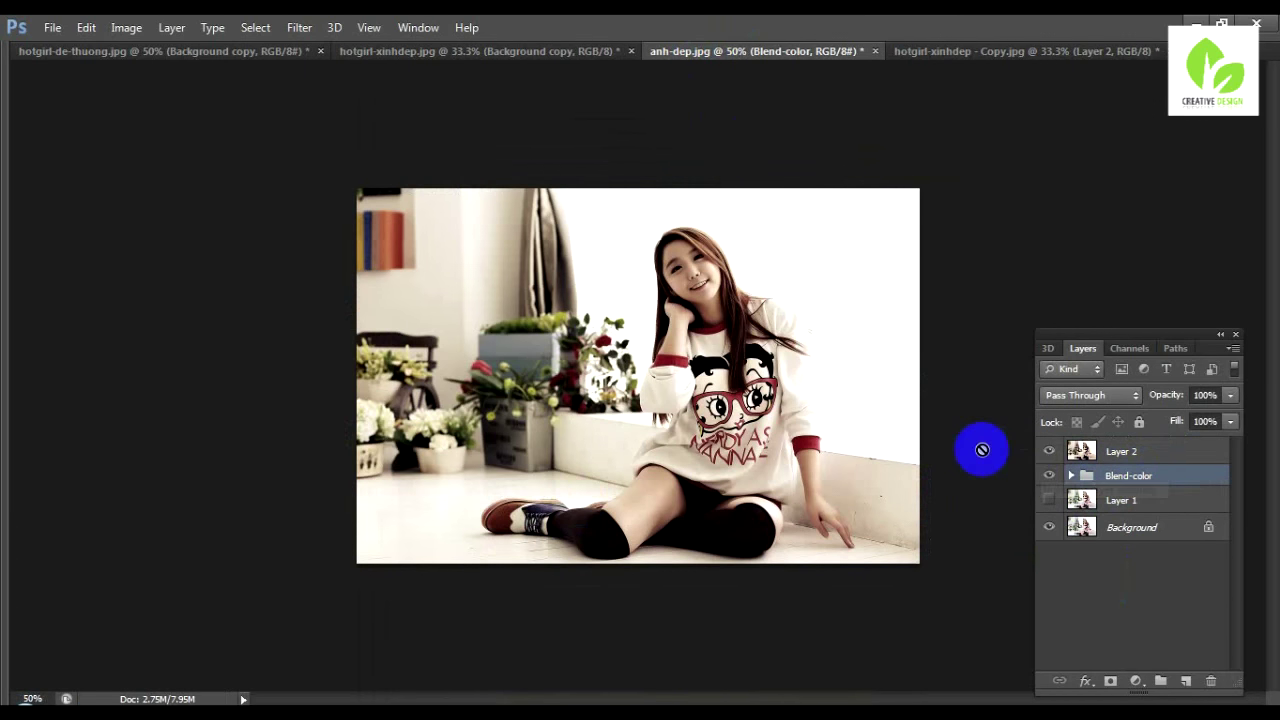
pyautogui.press('c')
pyautogui.moveTo(351, 216); pyautogui.dragTo(288, 216)
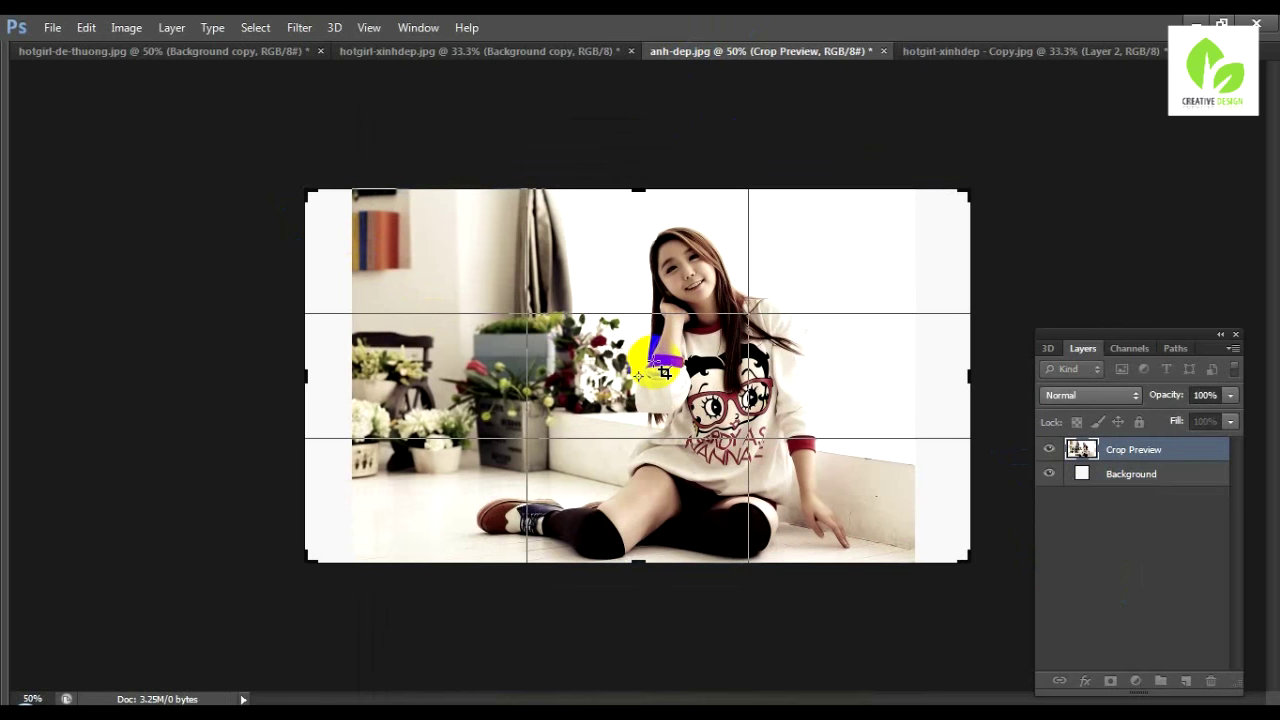
pyautogui.moveTo(663, 372)
pyautogui.mouseDown()
pyautogui.moveTo(691, 372)
pyautogui.moveTo(655, 370)
pyautogui.mouseUp()
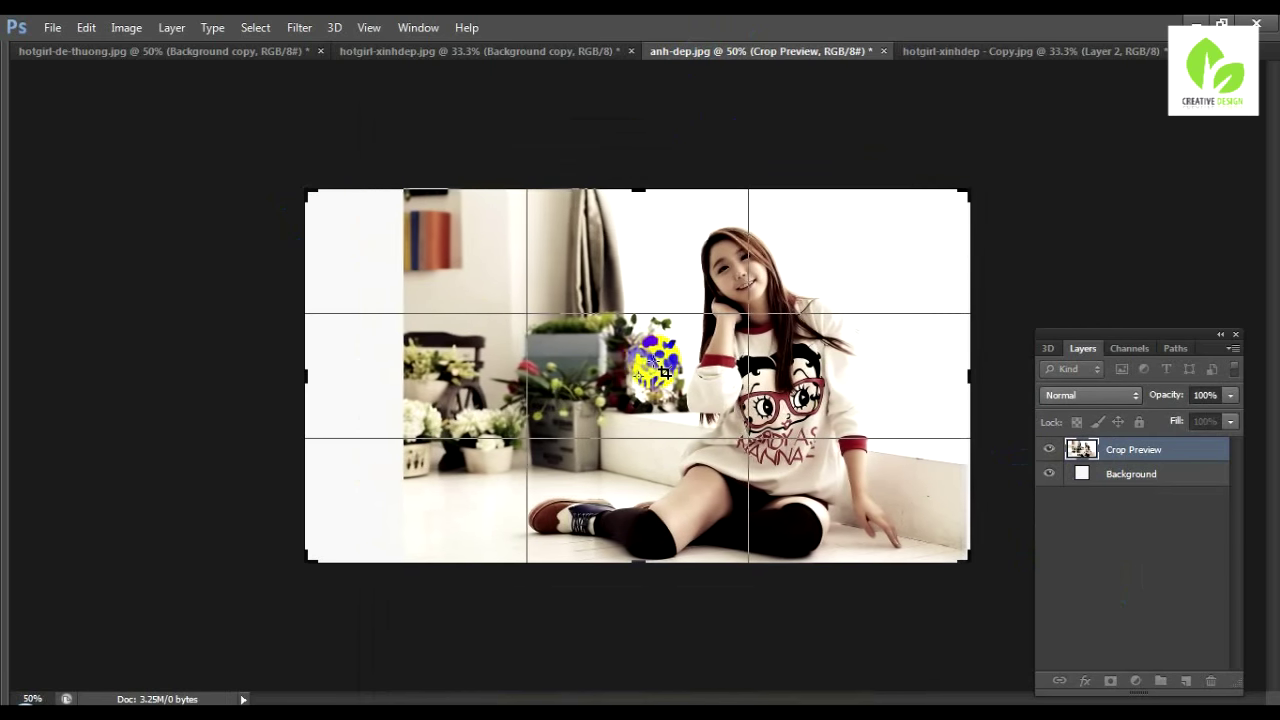
pyautogui.press('Return')
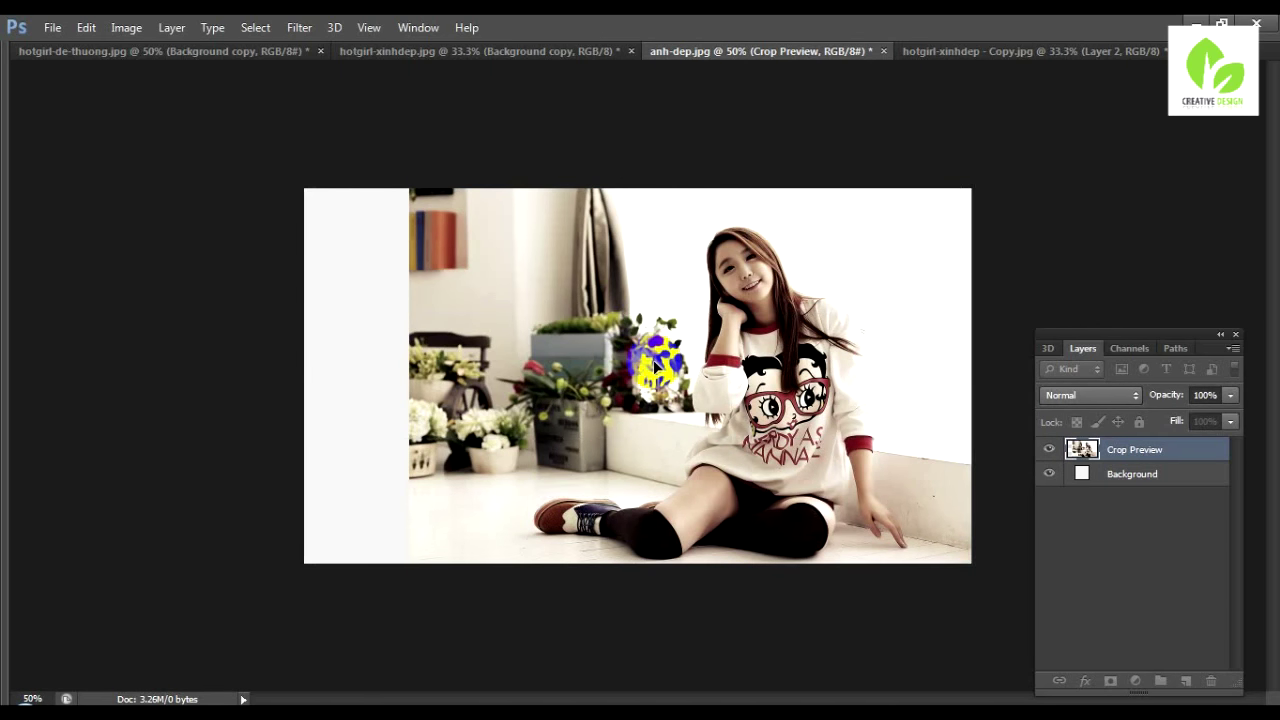
pyautogui.hotkey('ctrl', 'z')
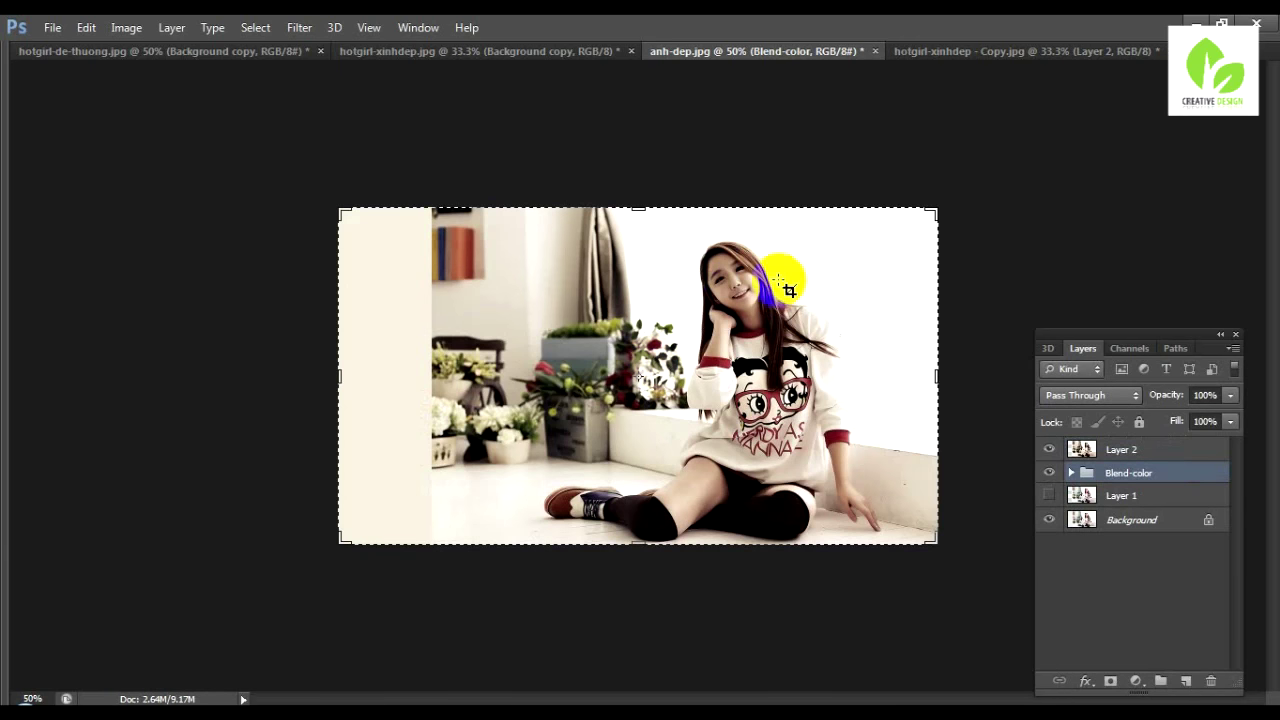
# - Show Layer 1, bring it to the top of the stack, and slide it left
pyautogui.click(1122, 521)
pyautogui.click(1136, 505)
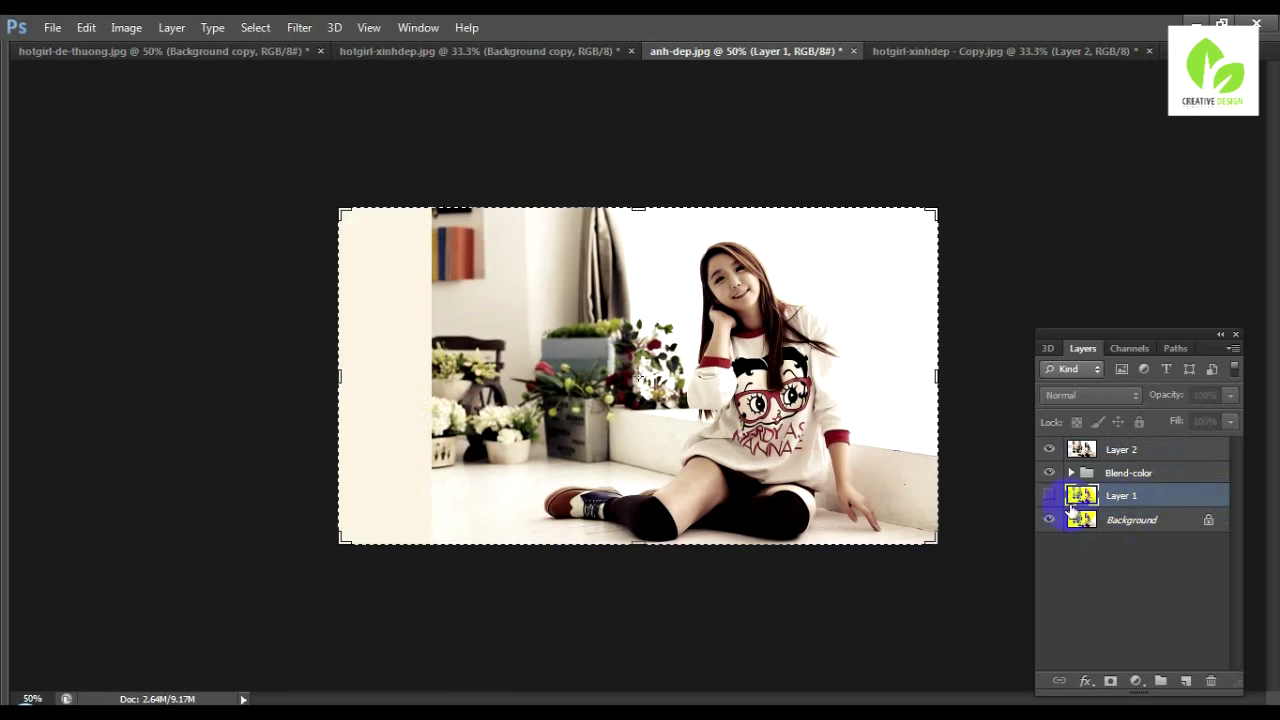
pyautogui.click(1050, 496)
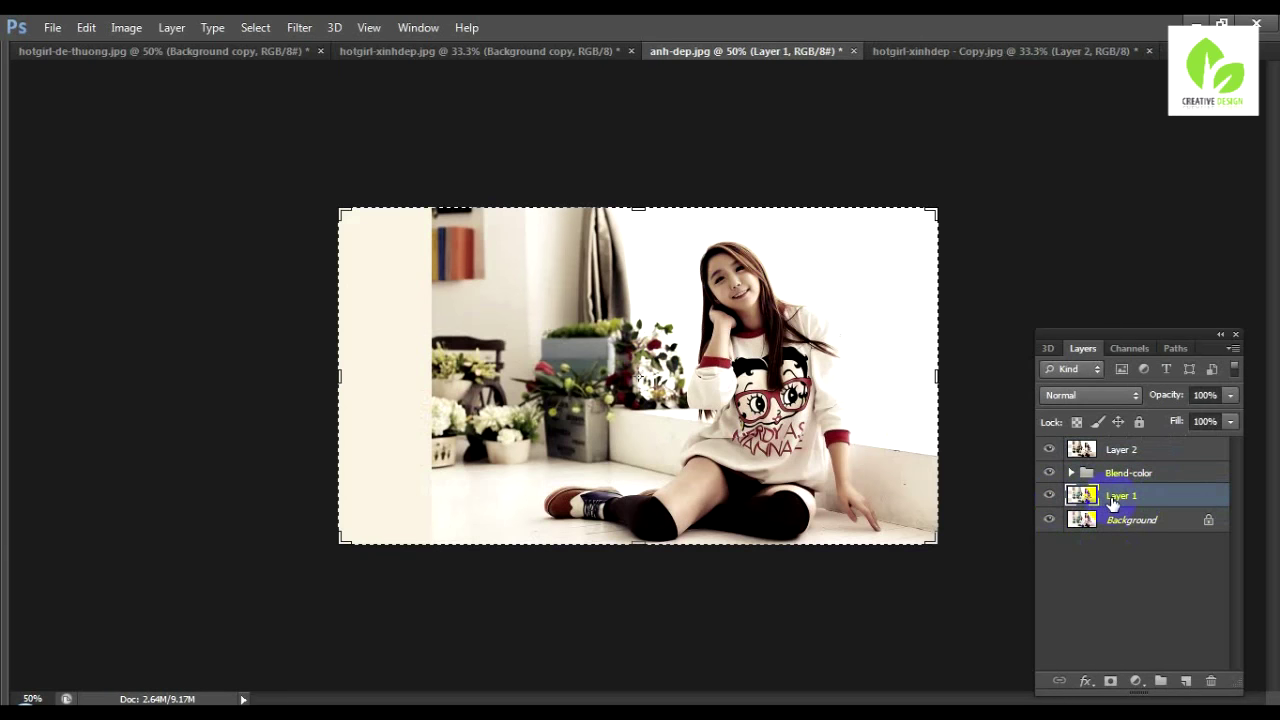
pyautogui.hotkey('ctrl', ']')
pyautogui.hotkey('ctrl', ']')
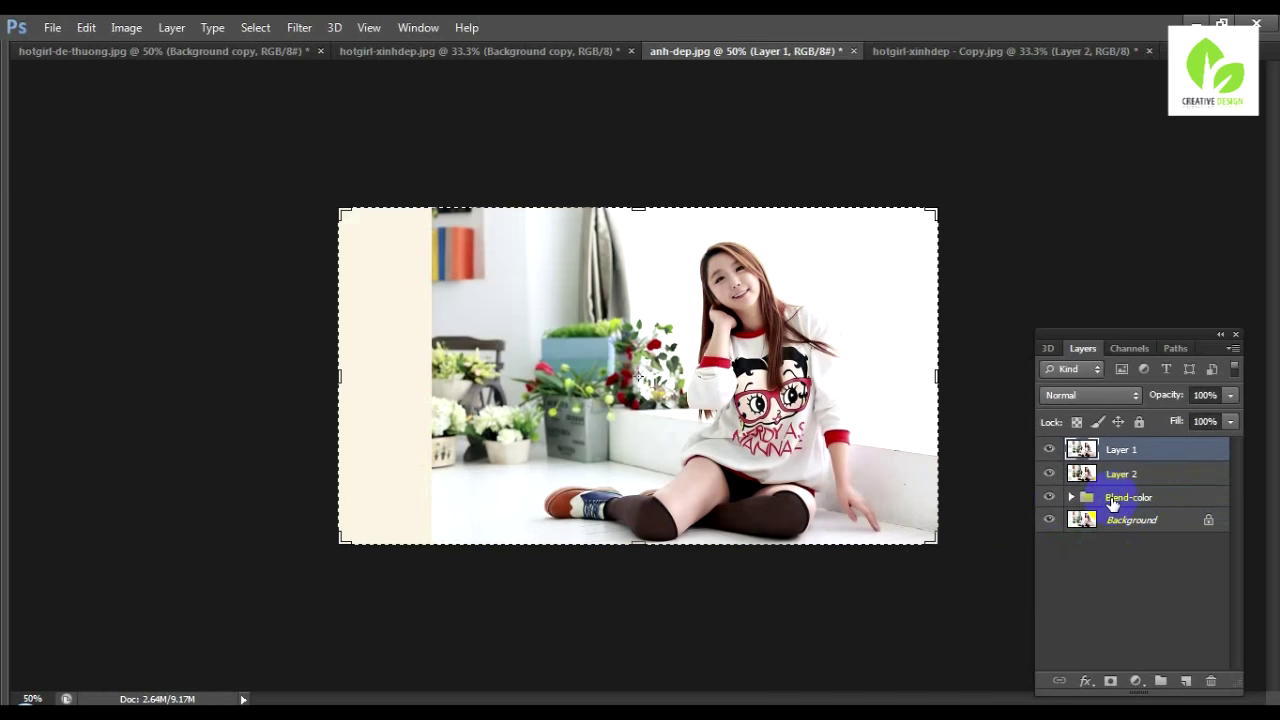
pyautogui.moveTo(835, 488); pyautogui.dragTo(614, 488)
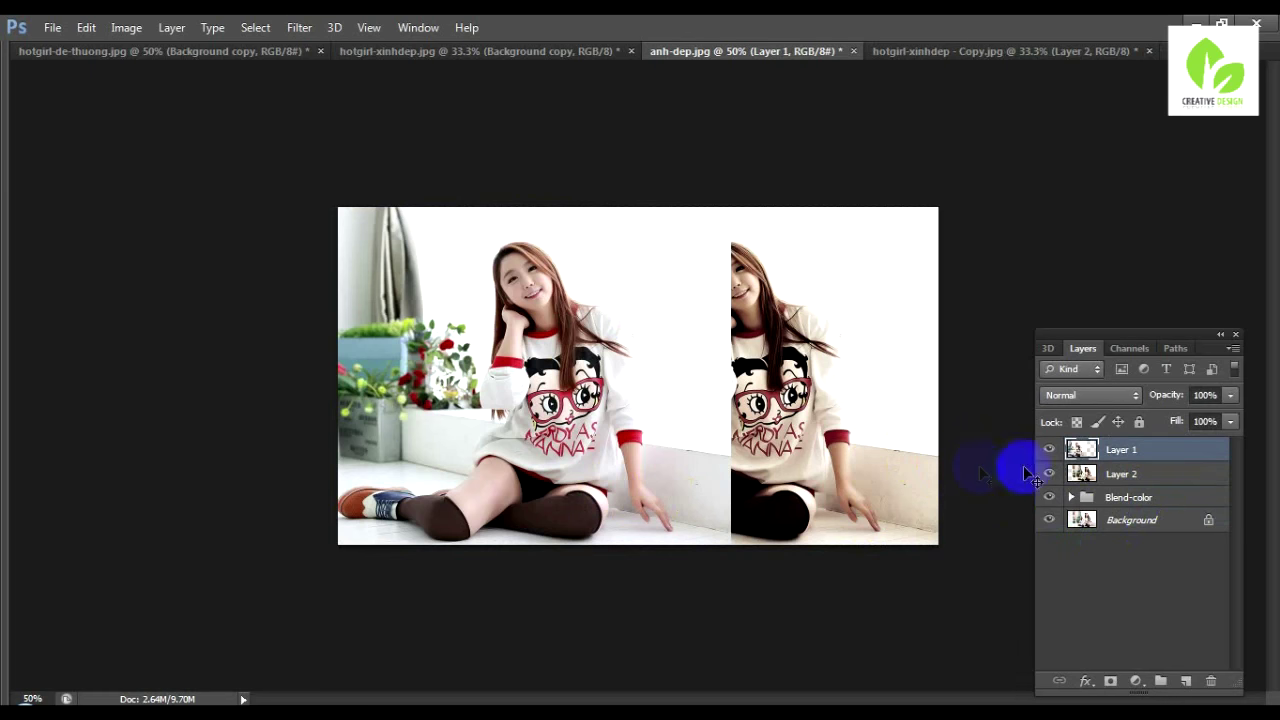
# - Duplicate Layer 2 and move the copy to the right half
pyautogui.click(1080, 474)
pyautogui.hotkey('ctrl', 'j')
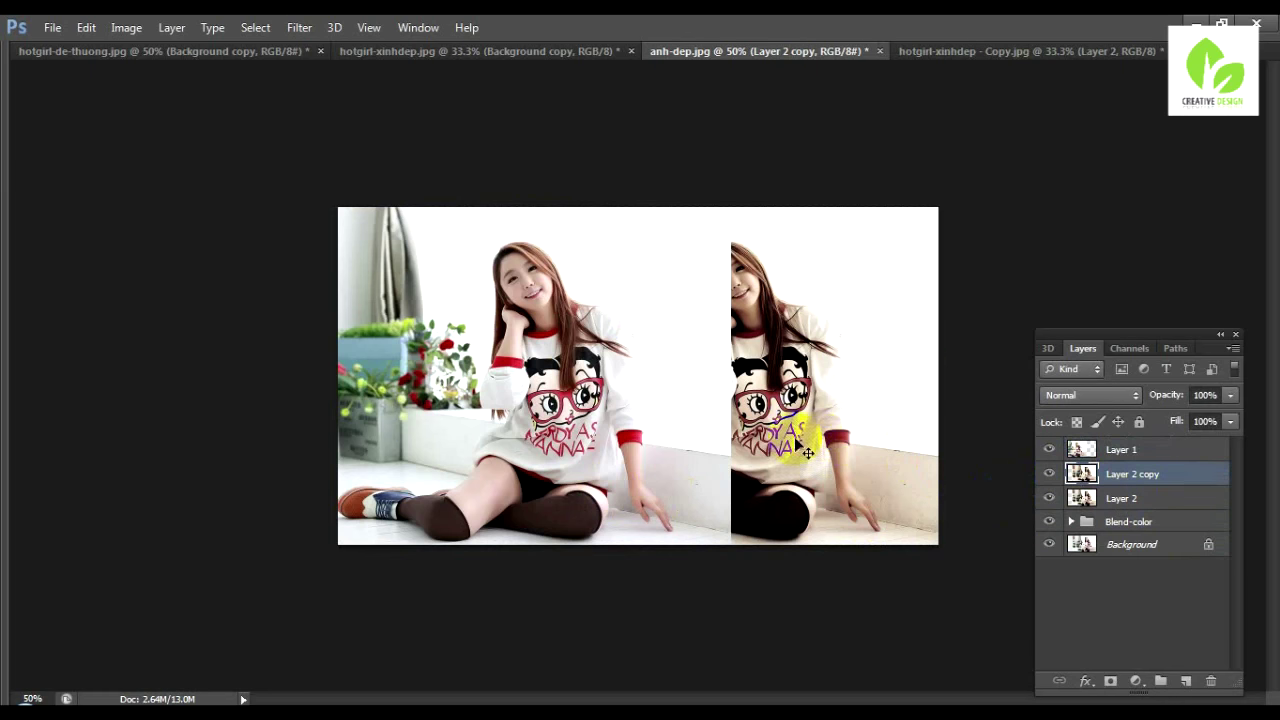
pyautogui.moveTo(807, 453); pyautogui.dragTo(940, 462)
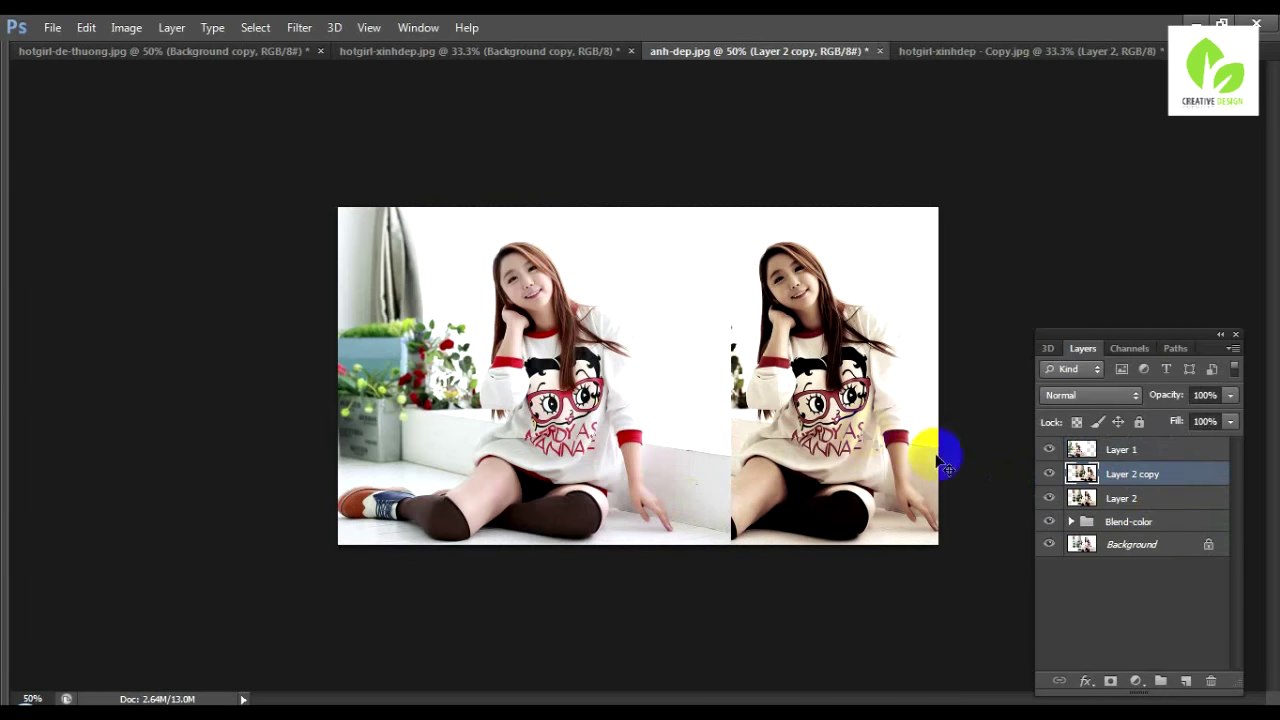
# - Select the right strip of Layer 1 and shift it so the girl fills the left half, aligning the seam
pyautogui.click(1121, 450)
pyautogui.moveTo(671, 177); pyautogui.dragTo(861, 625)
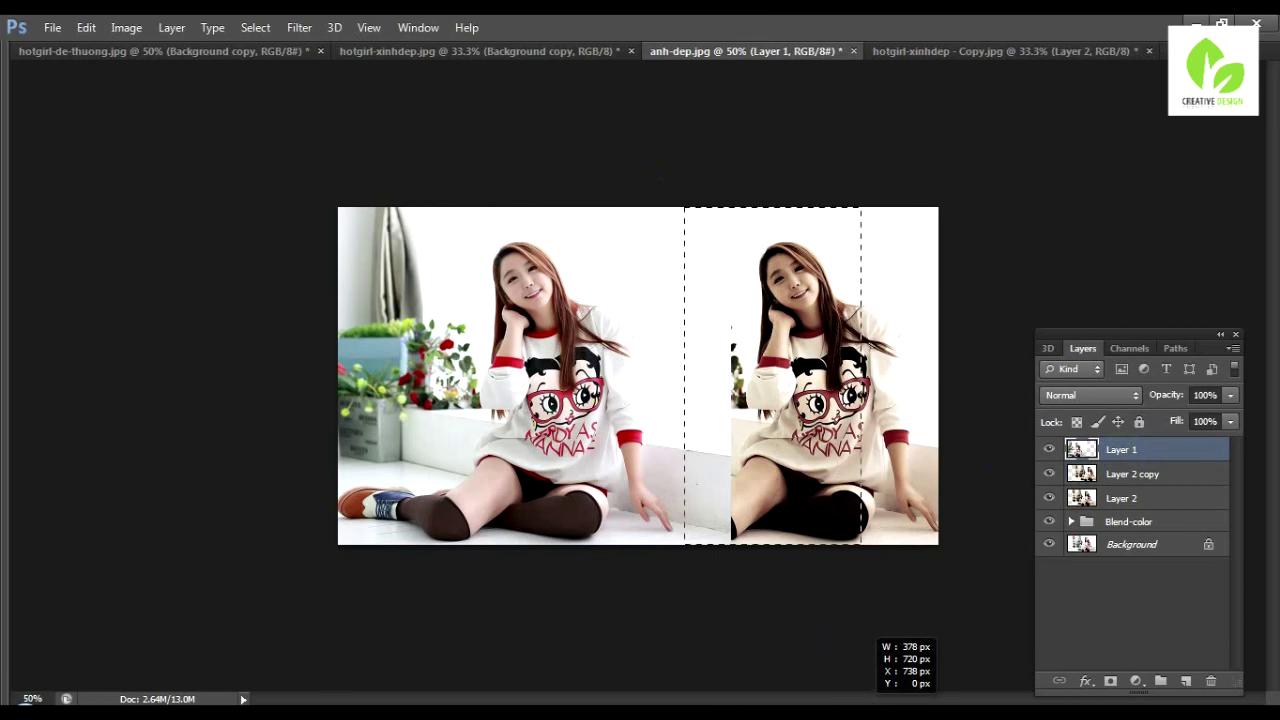
pyautogui.moveTo(861, 625); pyautogui.dragTo(945, 620)
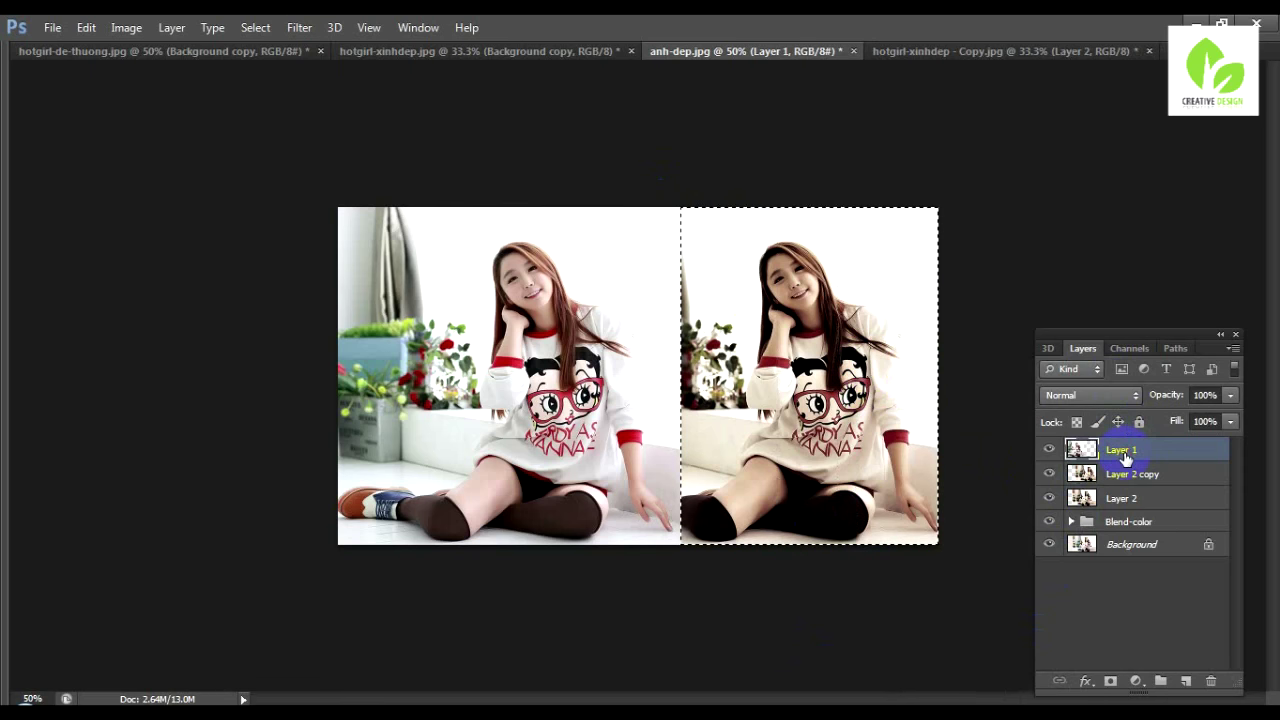
pyautogui.moveTo(620, 430); pyautogui.dragTo(515, 432)
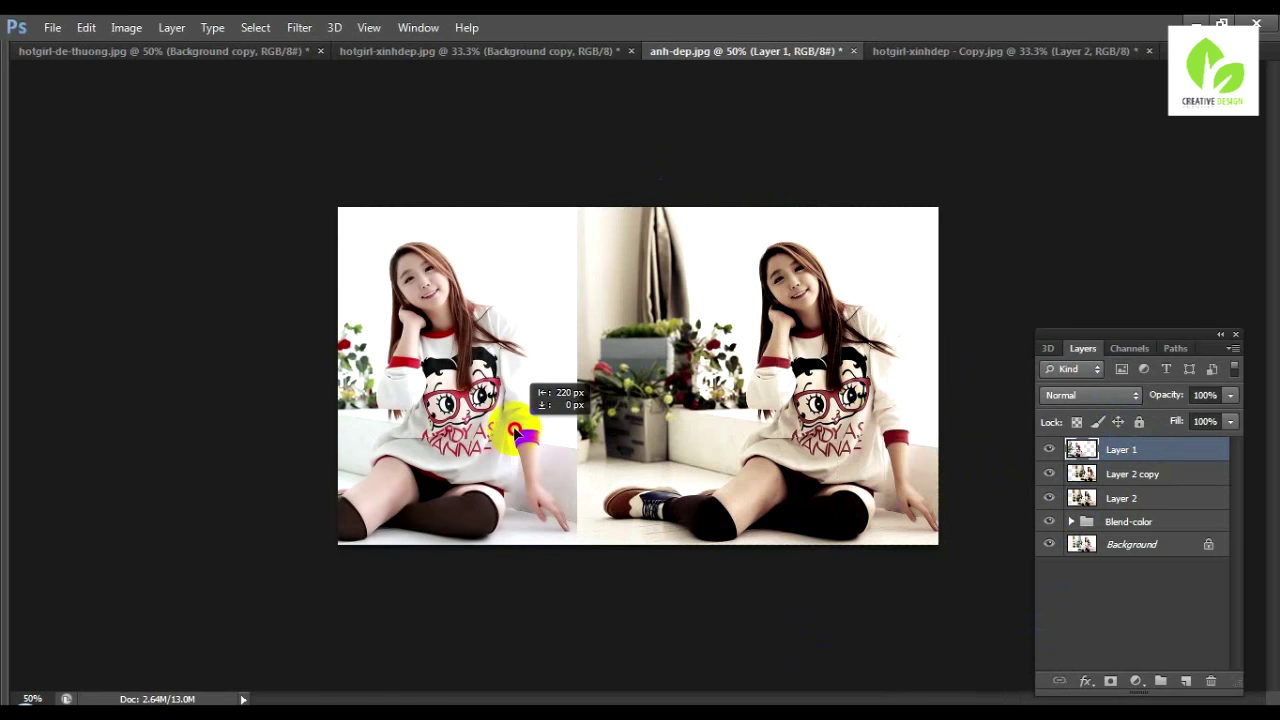
pyautogui.moveTo(515, 432); pyautogui.dragTo(523, 430)
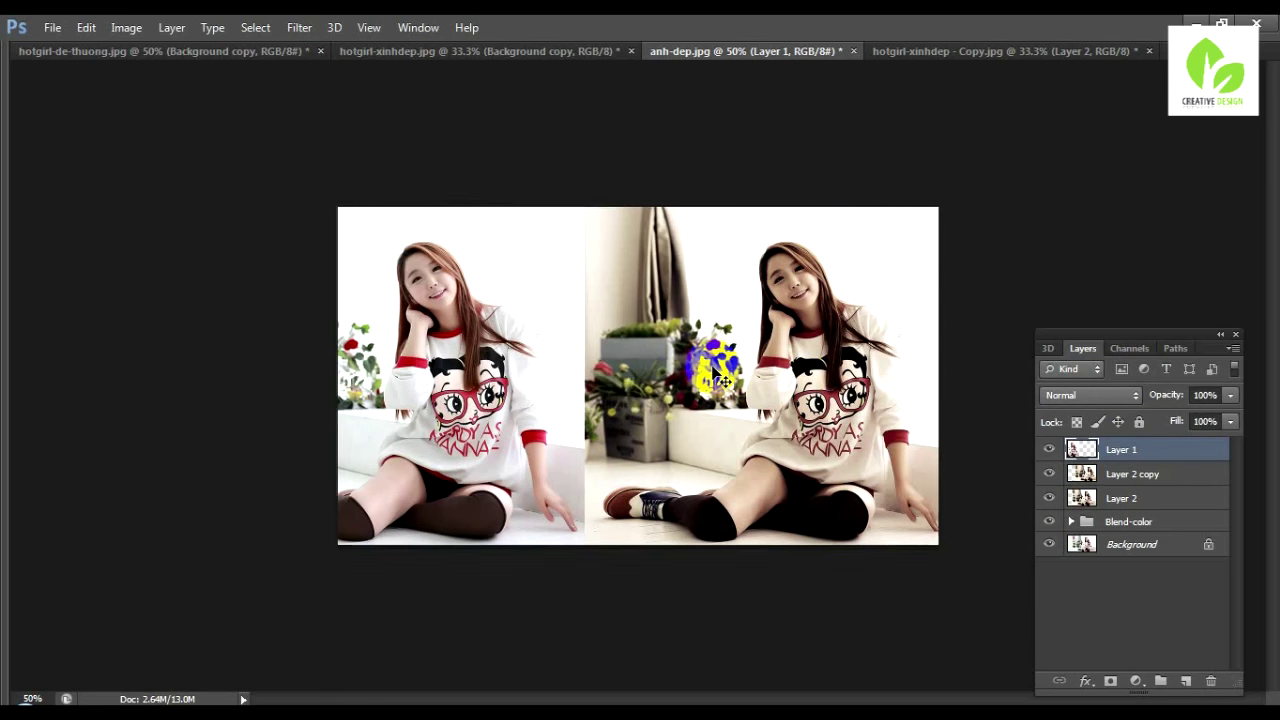
pyautogui.hotkey('ctrl', '+')
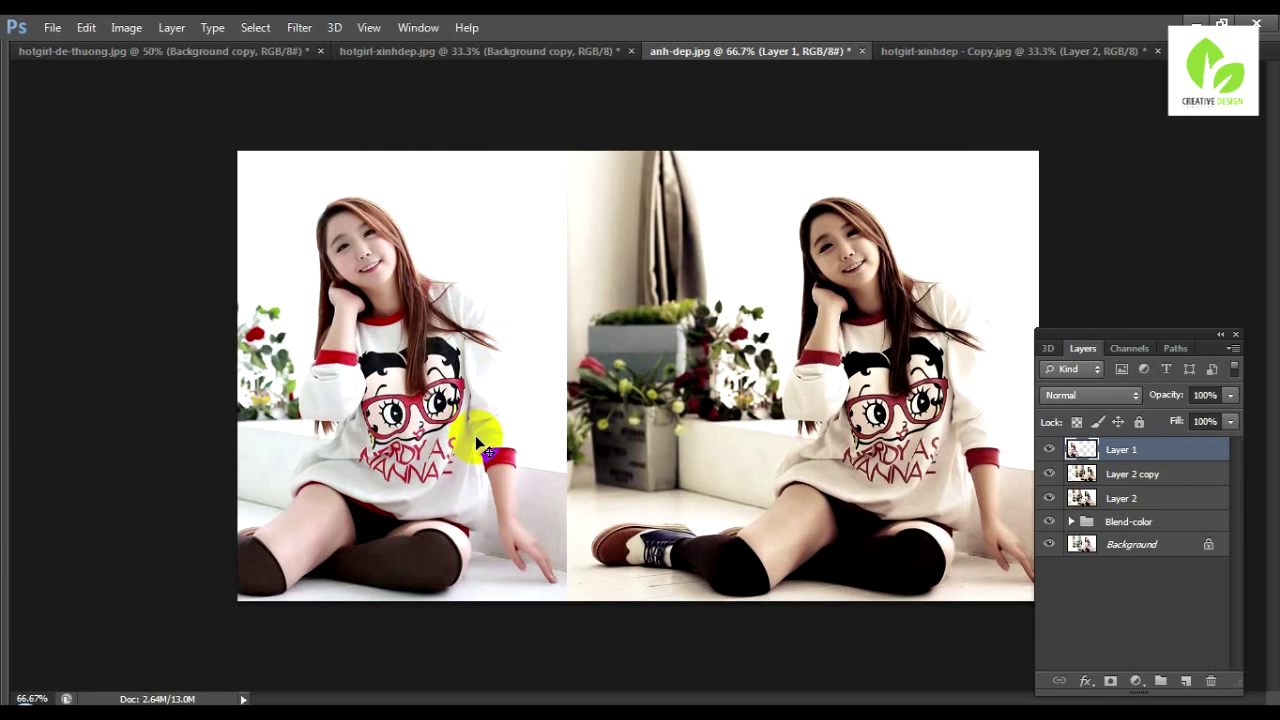
pyautogui.press('Tab')
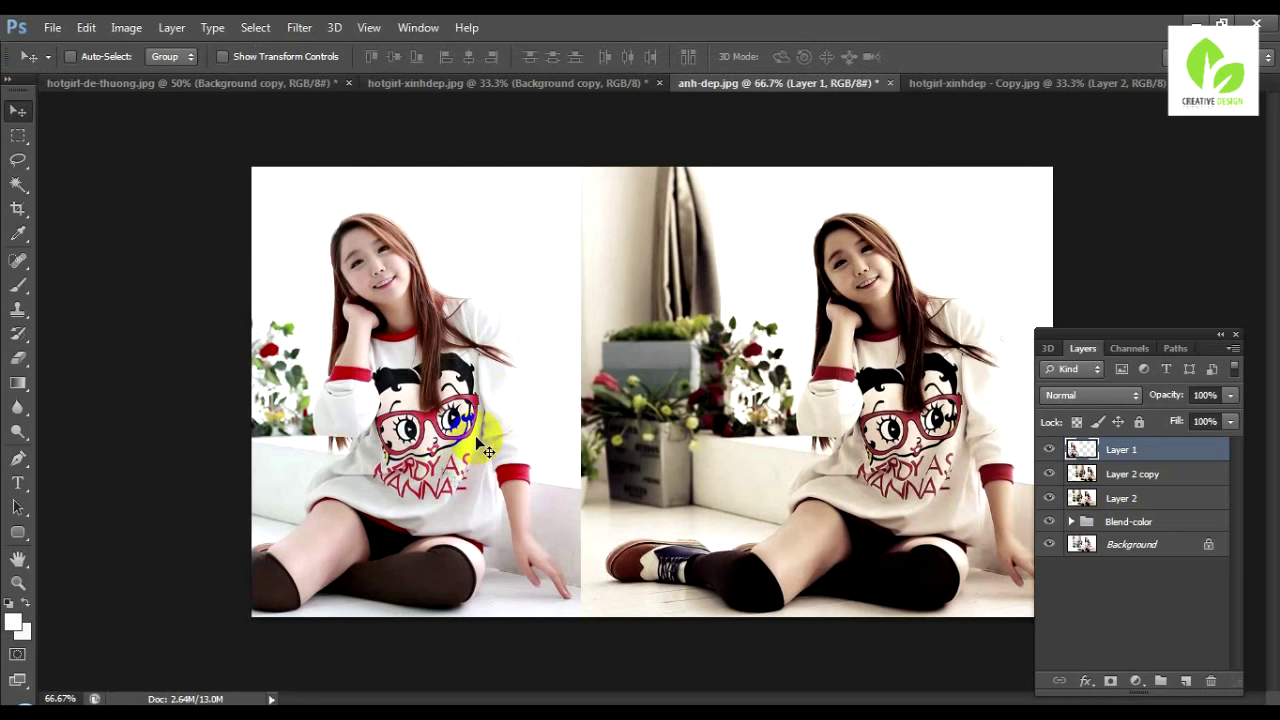
pyautogui.press('t')
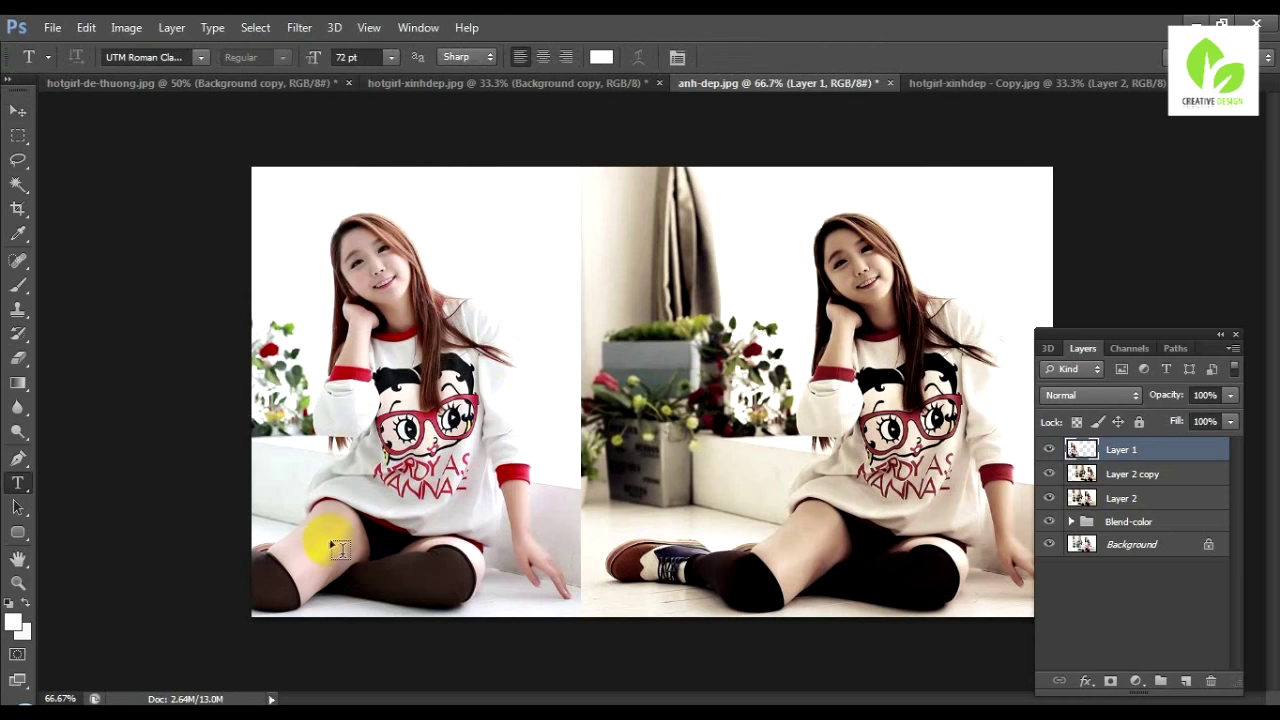
# - Type the rest of the title so it reads BLEND COLOR STYLE KOREA
pyautogui.click(336, 530)
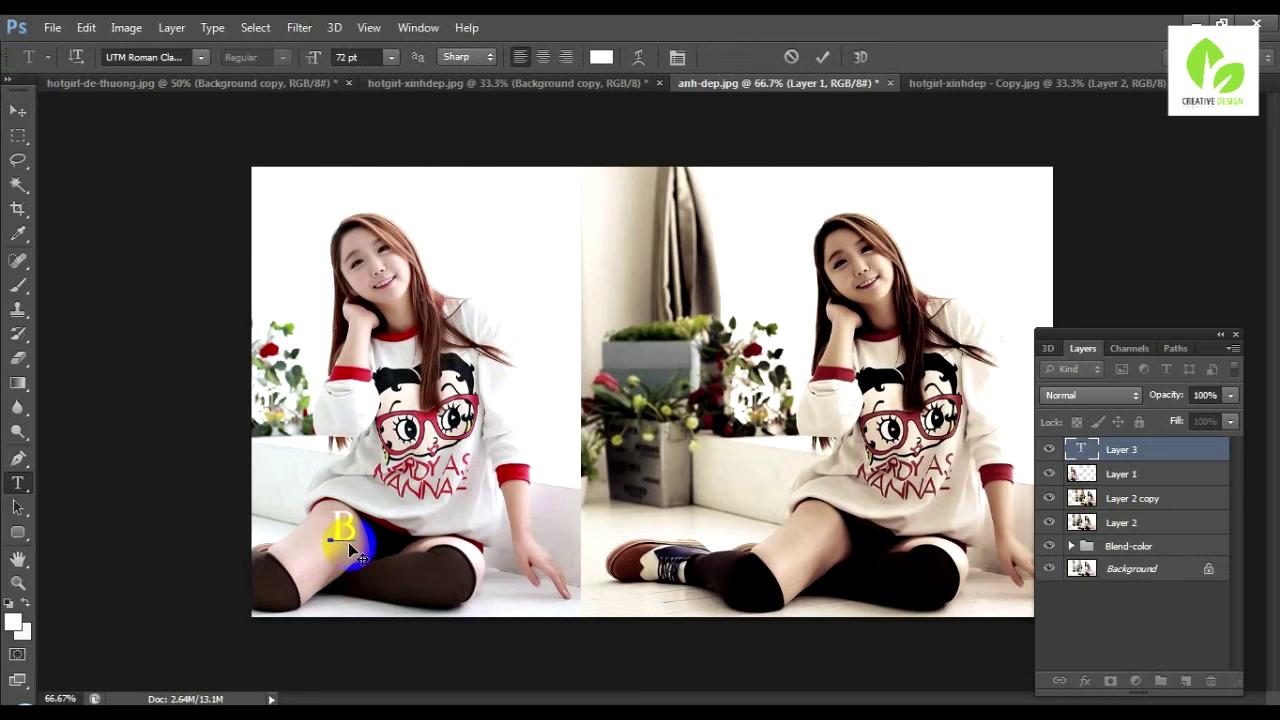
pyautogui.write('LEND COLOR S')
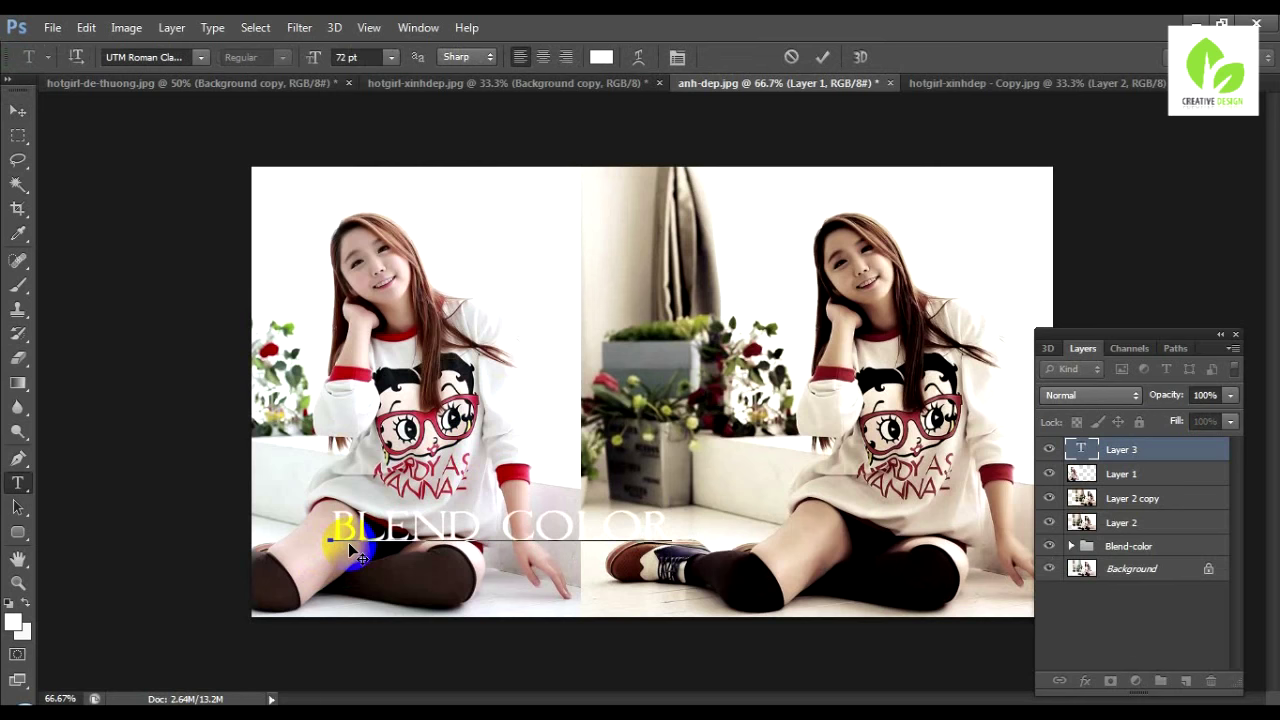
pyautogui.write('TYLE')
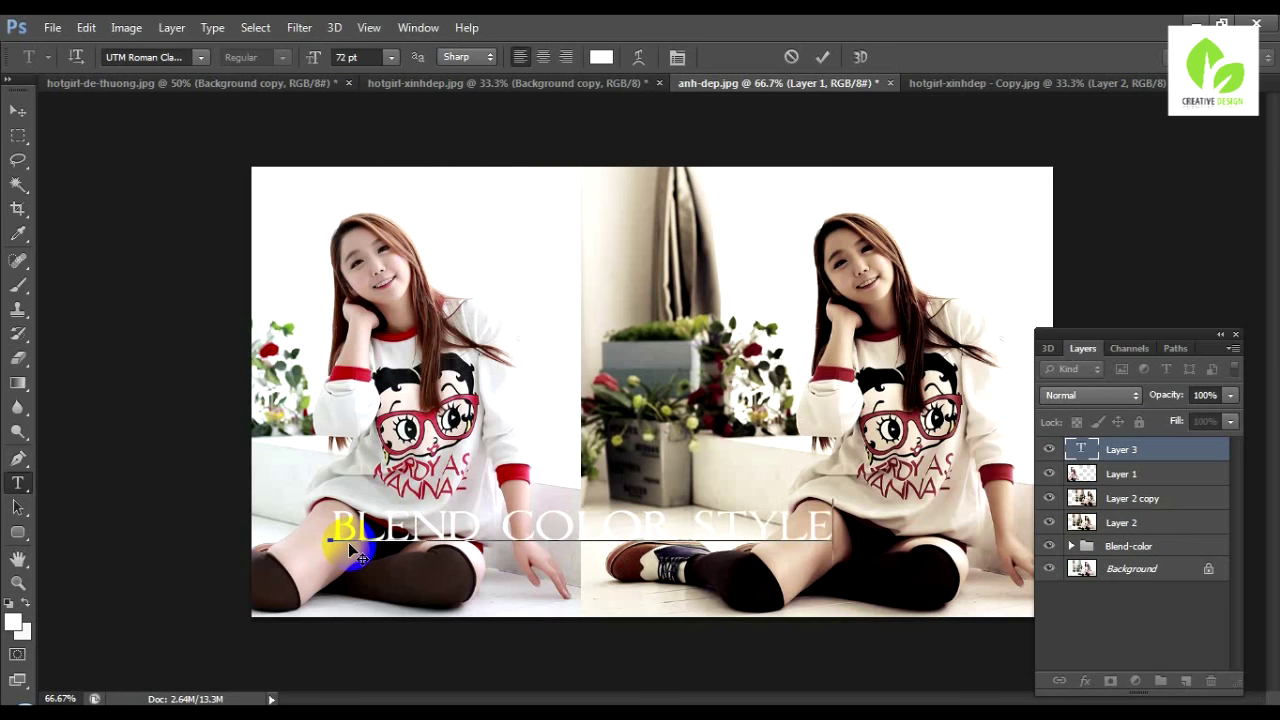
pyautogui.write(' KOREA')
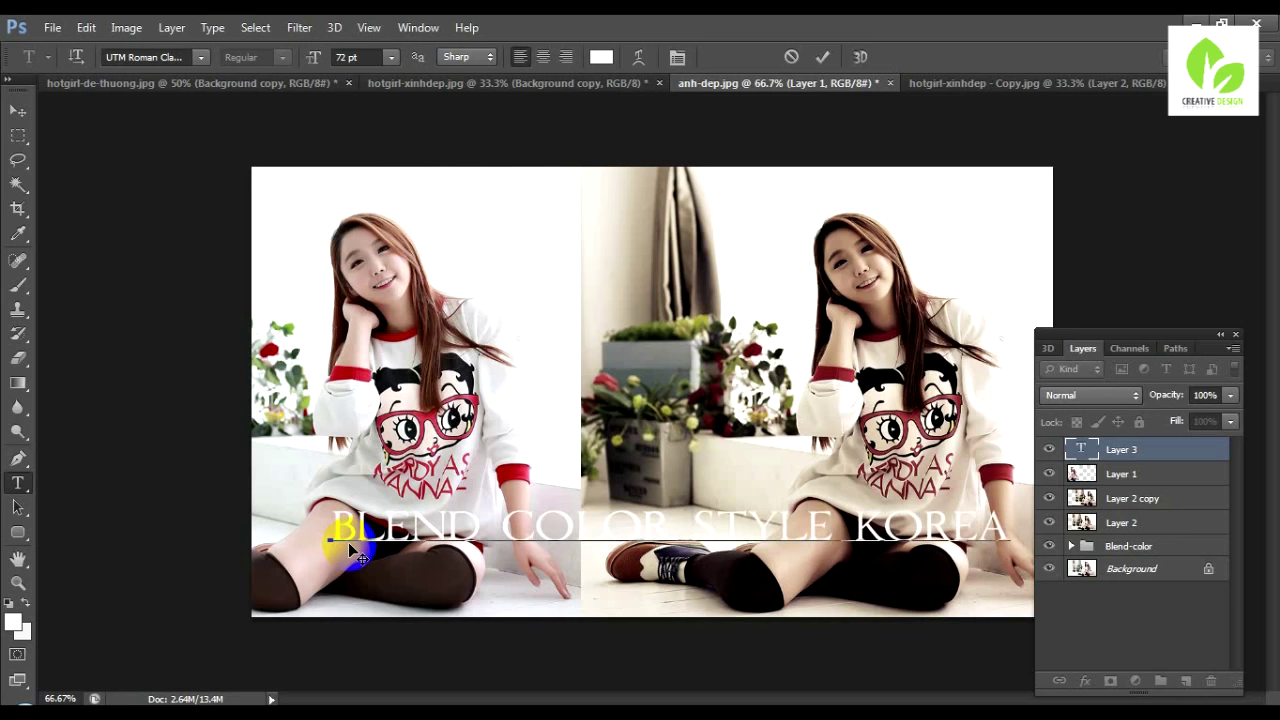
pyautogui.hotkey('ctrl', 'a')
# - Colour the whole title orange-brown ae5507 and commit the text
pyautogui.click(601, 57)
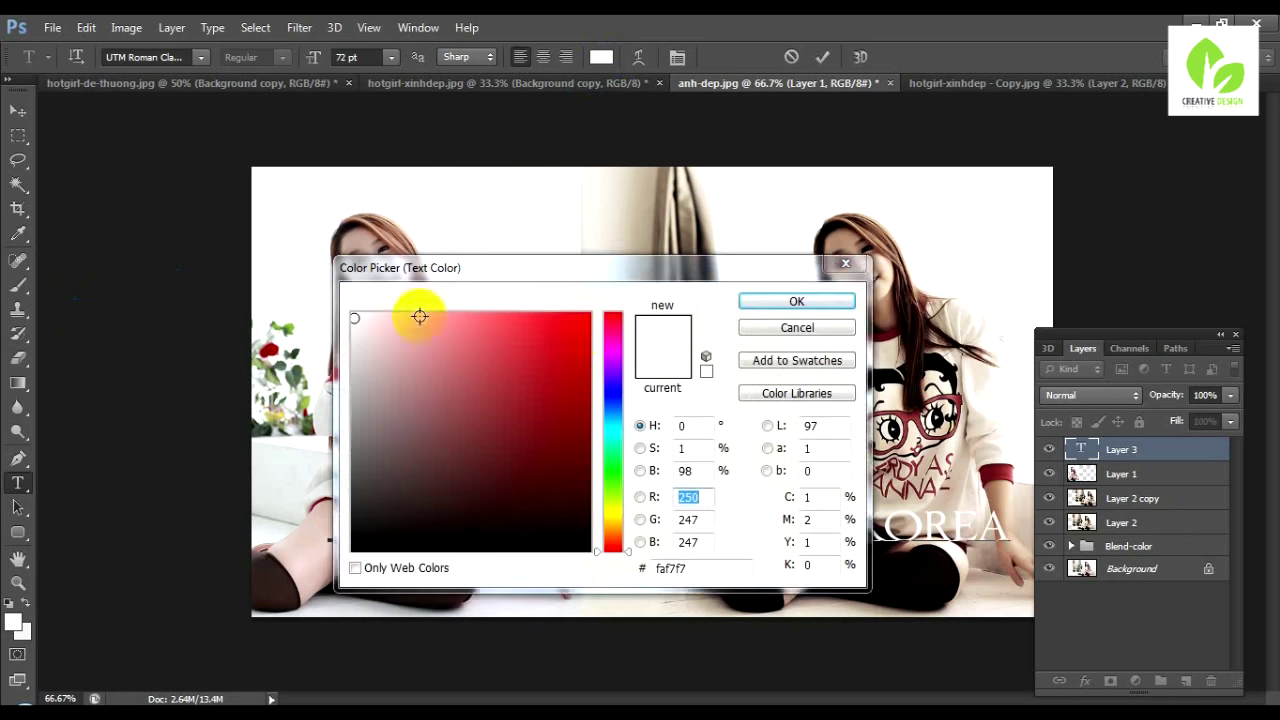
pyautogui.click(658, 216)
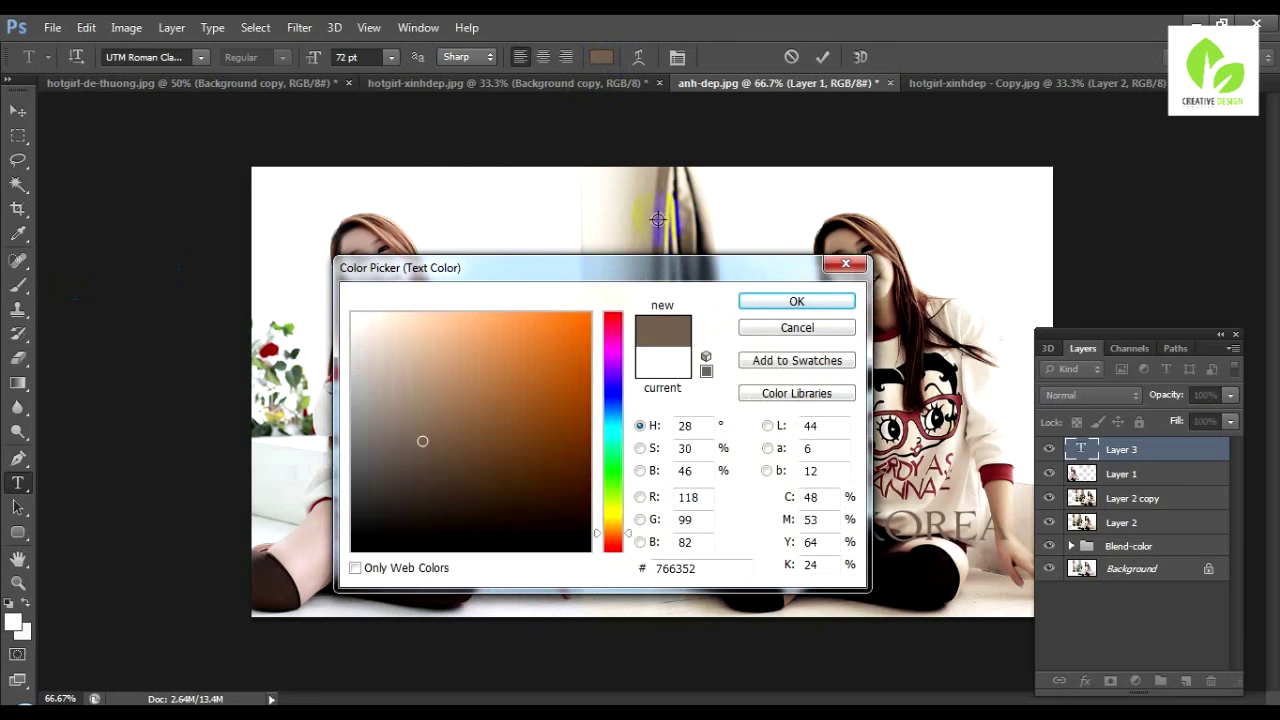
pyautogui.moveTo(569, 400); pyautogui.dragTo(581, 388)
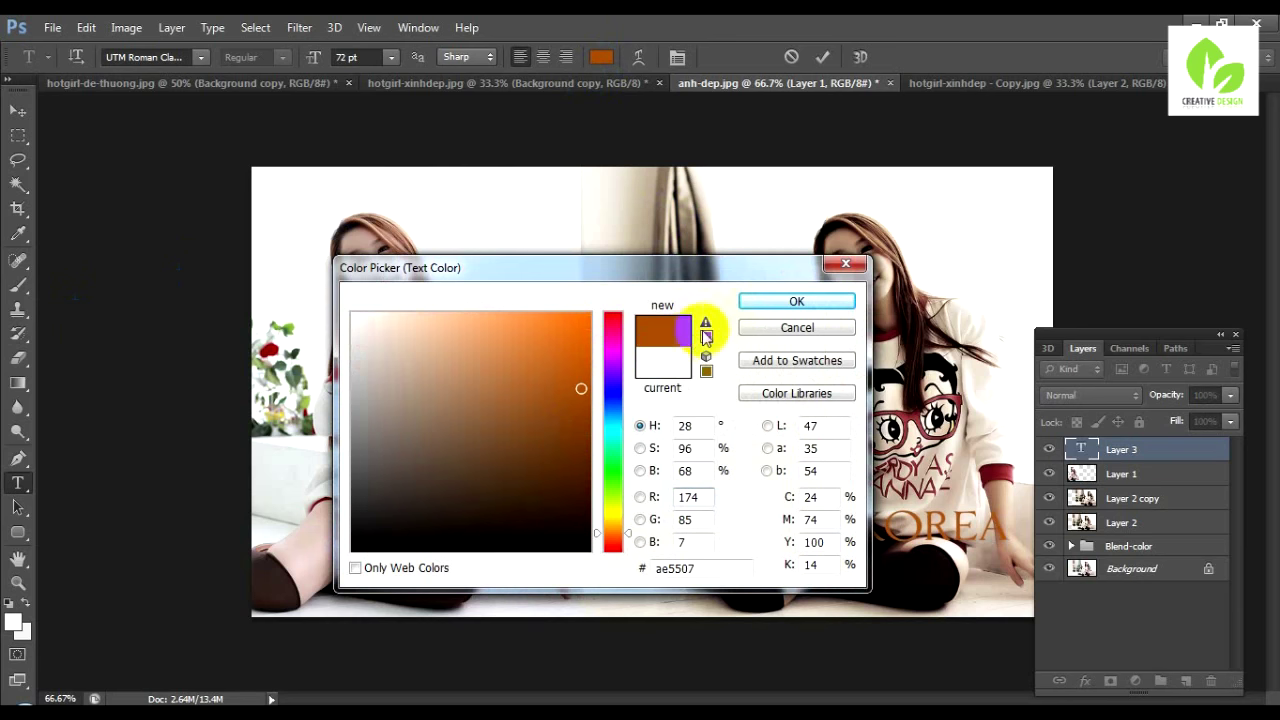
pyautogui.click(762, 300)
pyautogui.click(1156, 452)
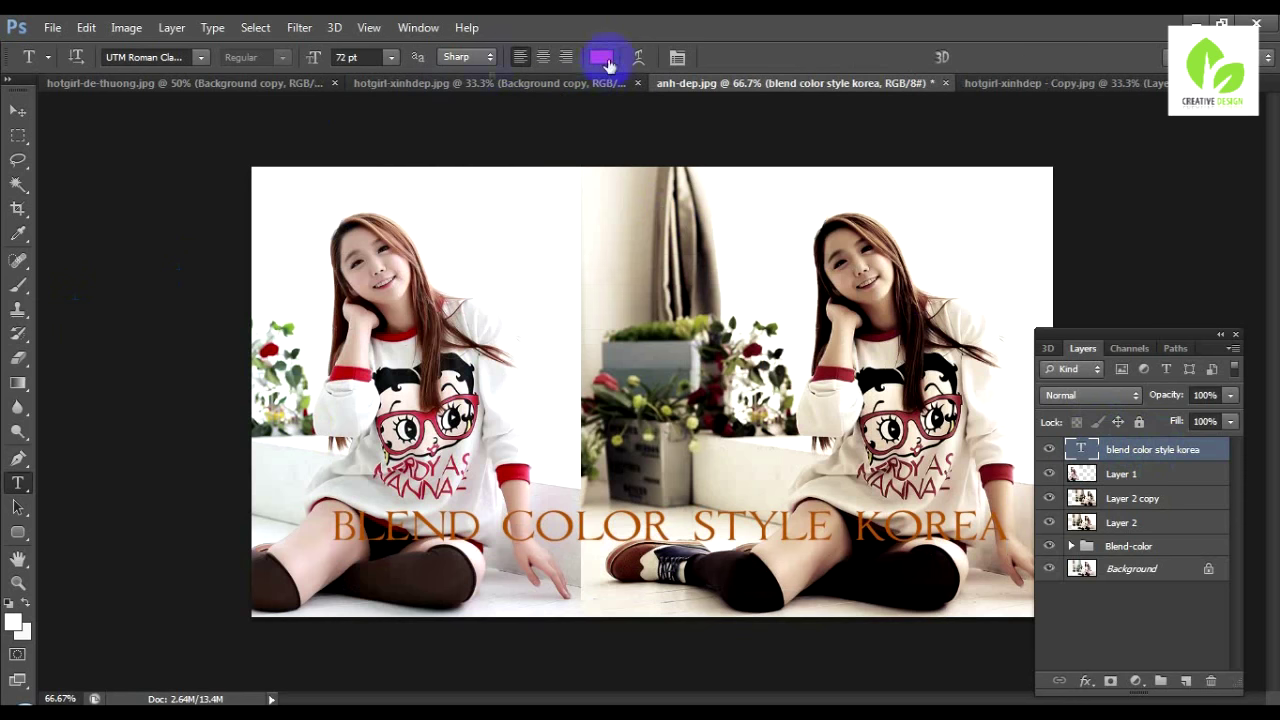
pyautogui.click(200, 60)
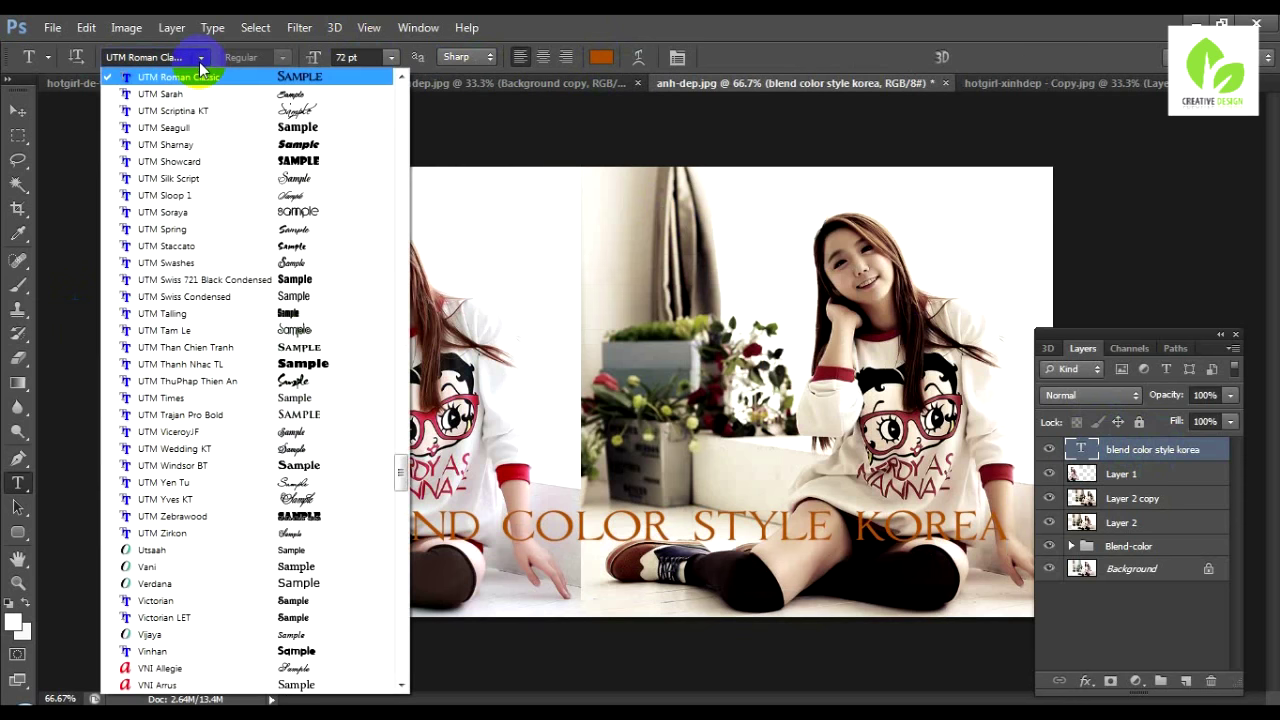
# - Try UTM Sharnay and UTM Tam Le, then set the title font to UTM Trajan Pro
pyautogui.click(205, 146)
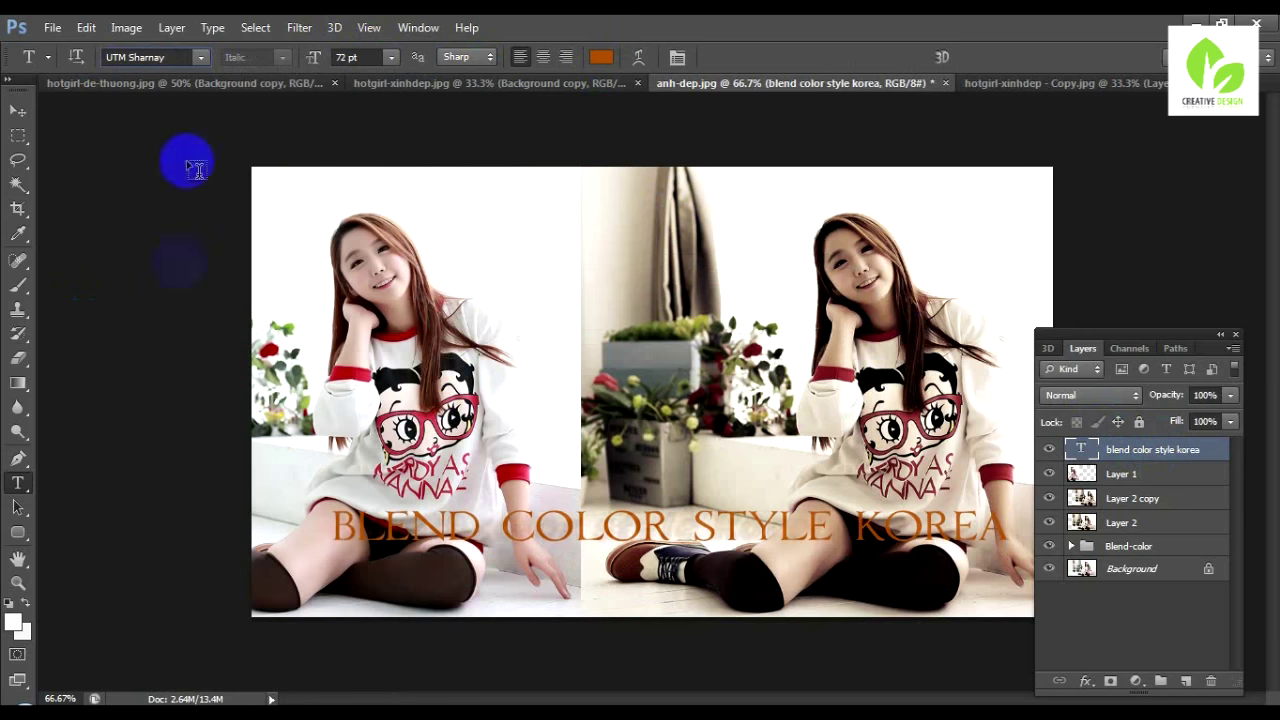
pyautogui.click(201, 57)
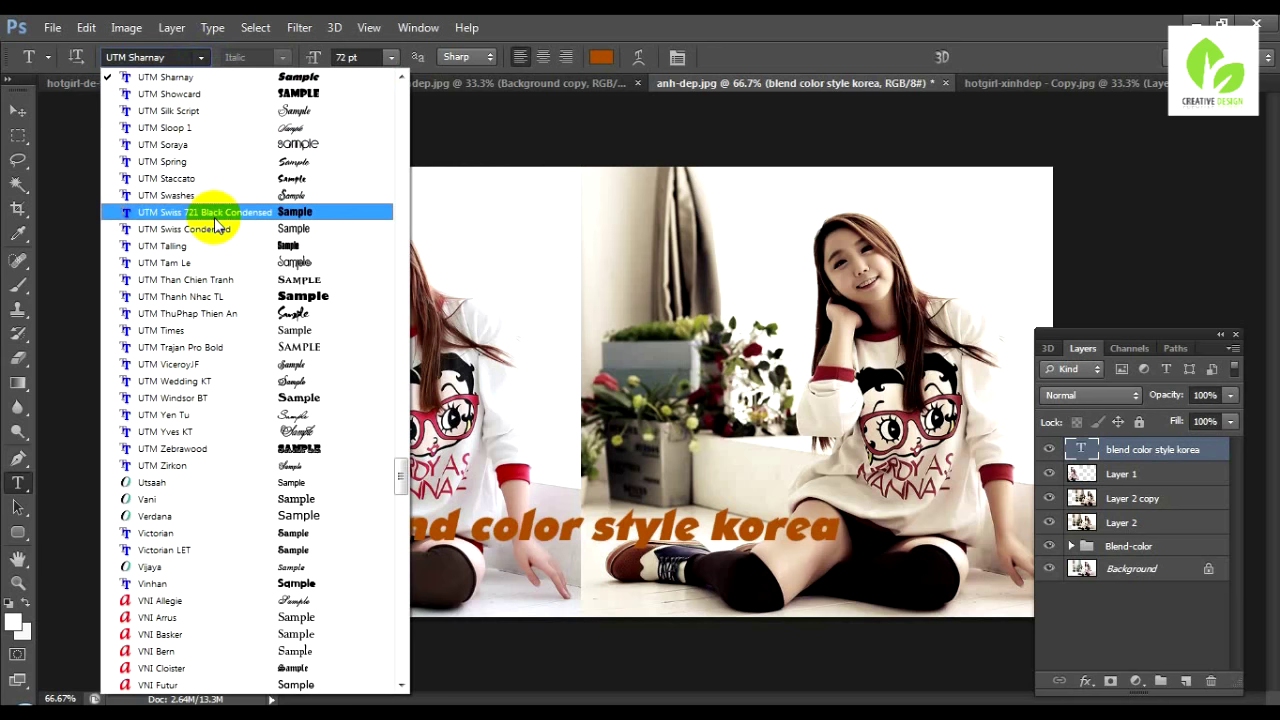
pyautogui.click(210, 262)
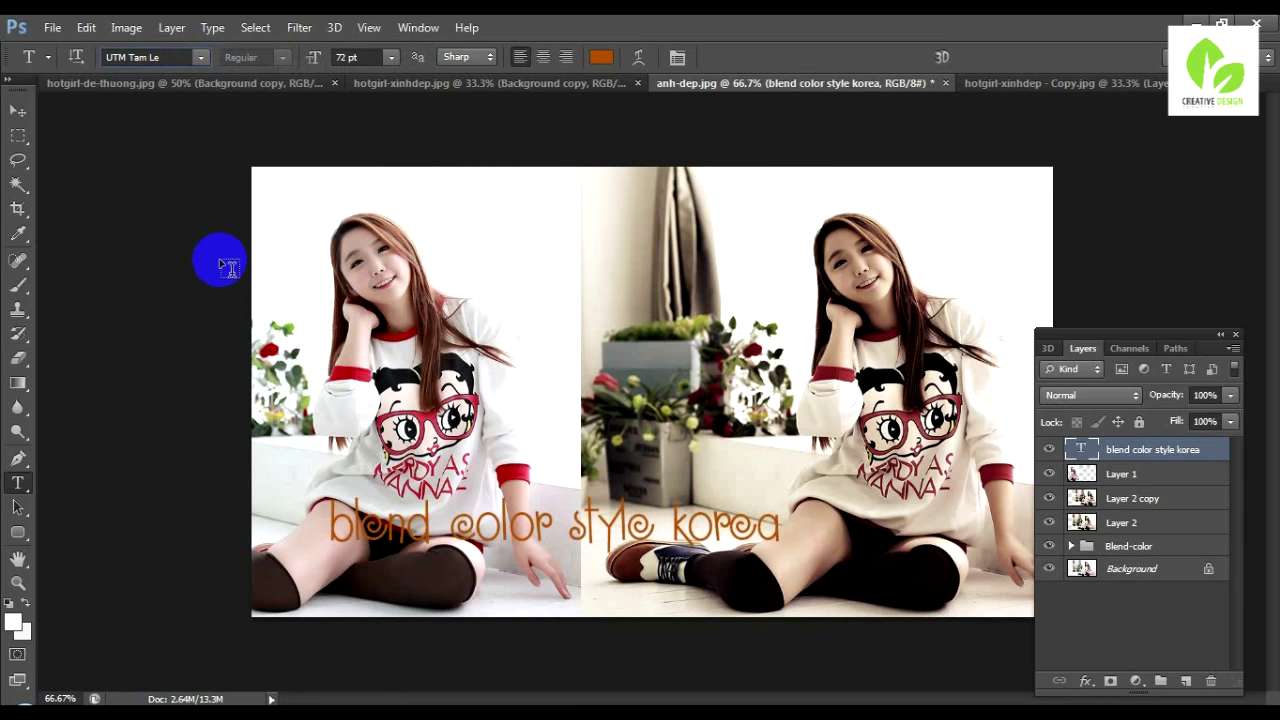
pyautogui.click(200, 57)
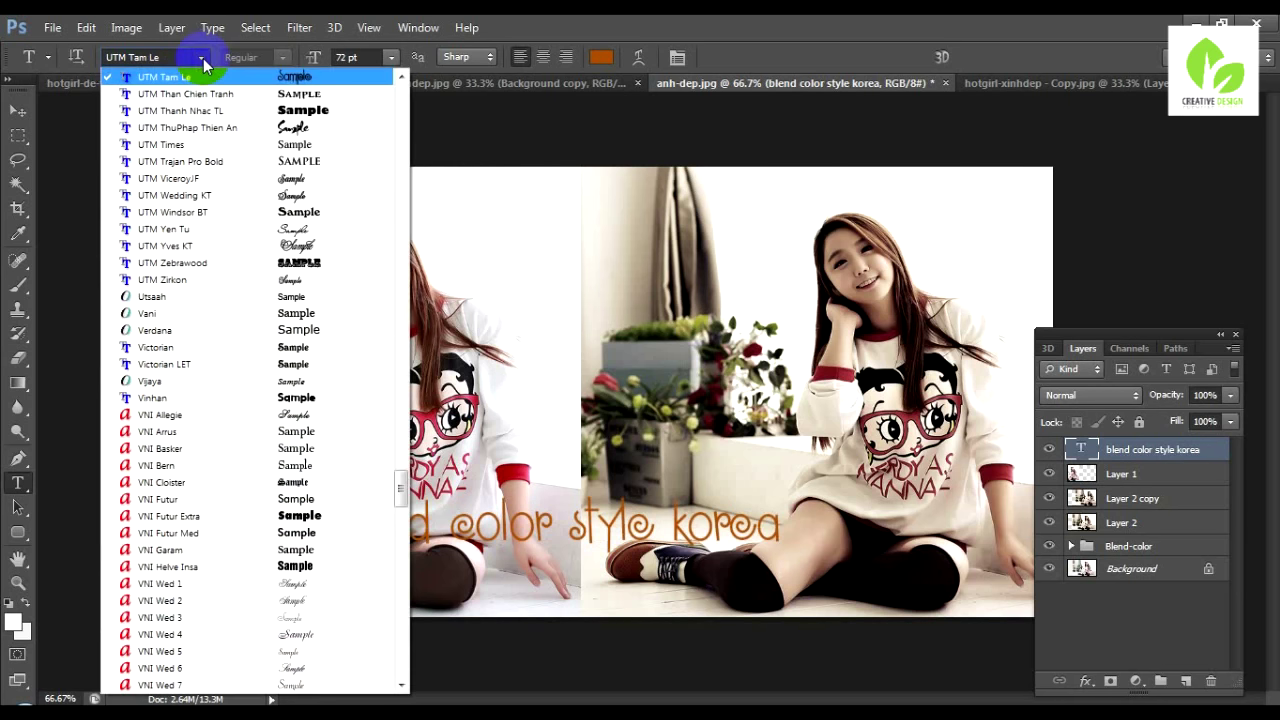
pyautogui.click(267, 163)
# - Change the title's font size from 72 pt to 40 pt
pyautogui.click(356, 57)
pyautogui.moveTo(352, 57); pyautogui.dragTo(278, 57)
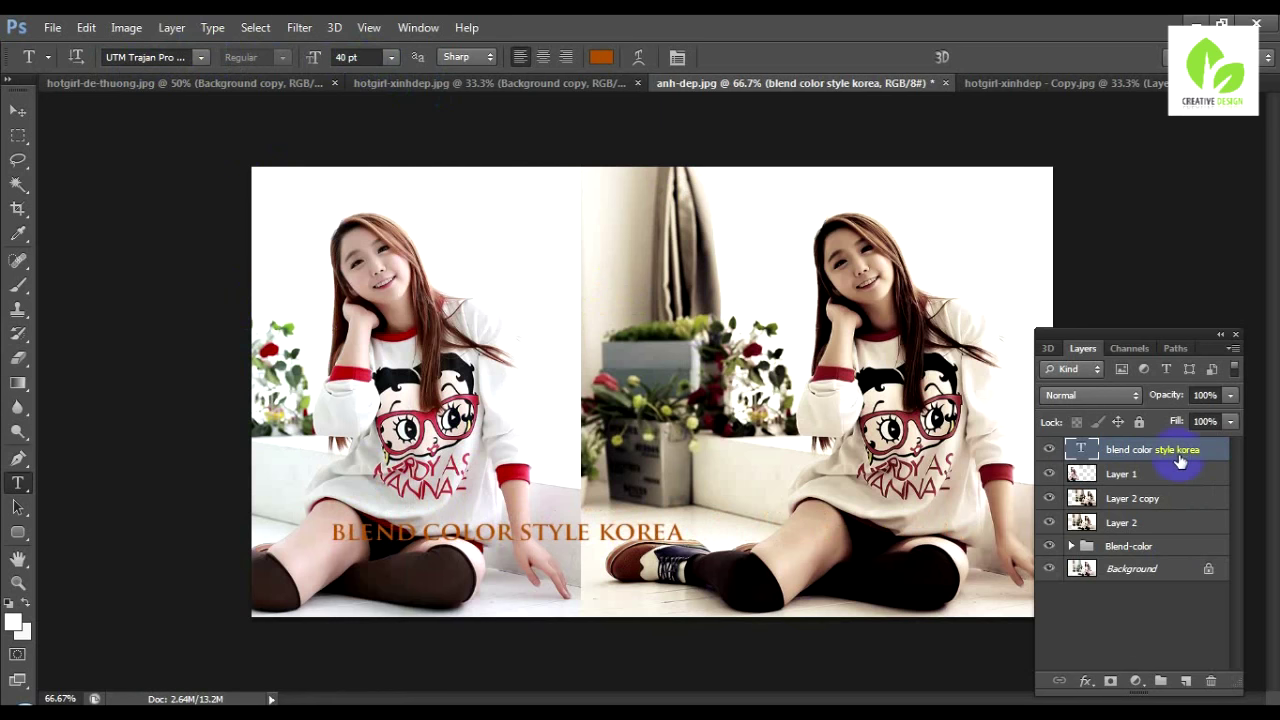
pyautogui.click(1163, 477)
pyautogui.click(1138, 449)
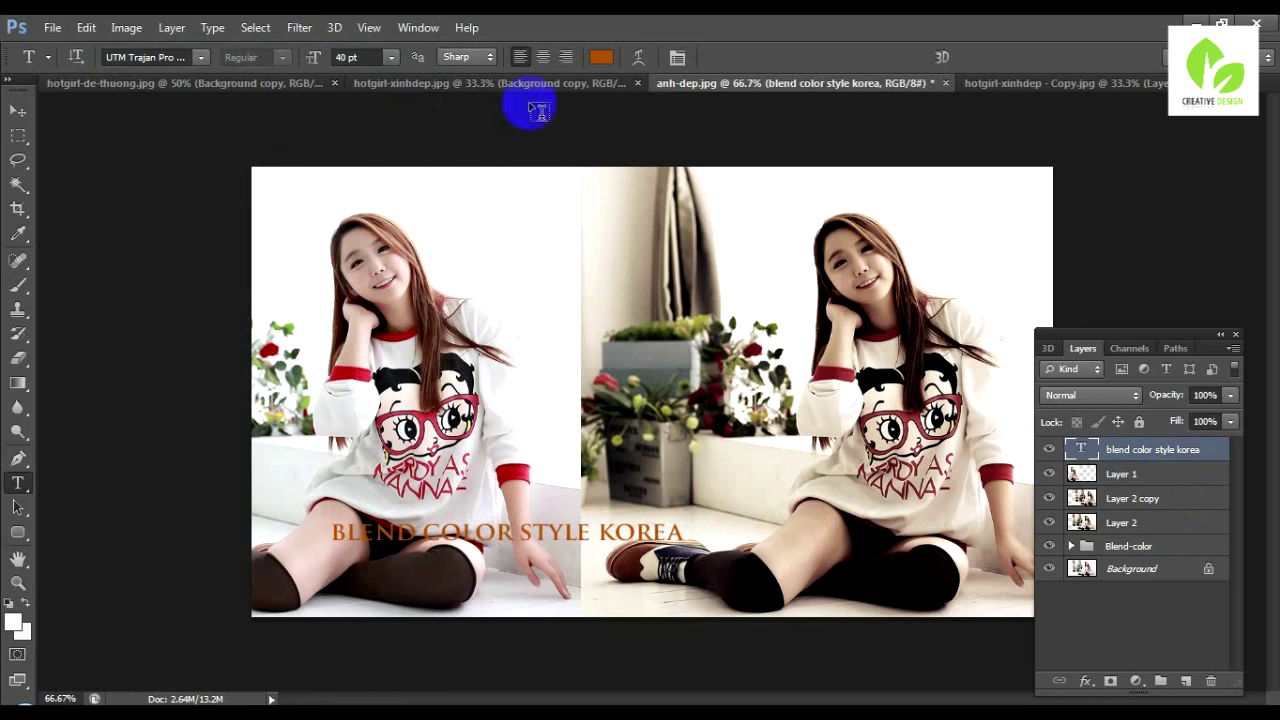
# - Darken the title colour to brown 8a4102 and duplicate the title layer
pyautogui.click(602, 58)
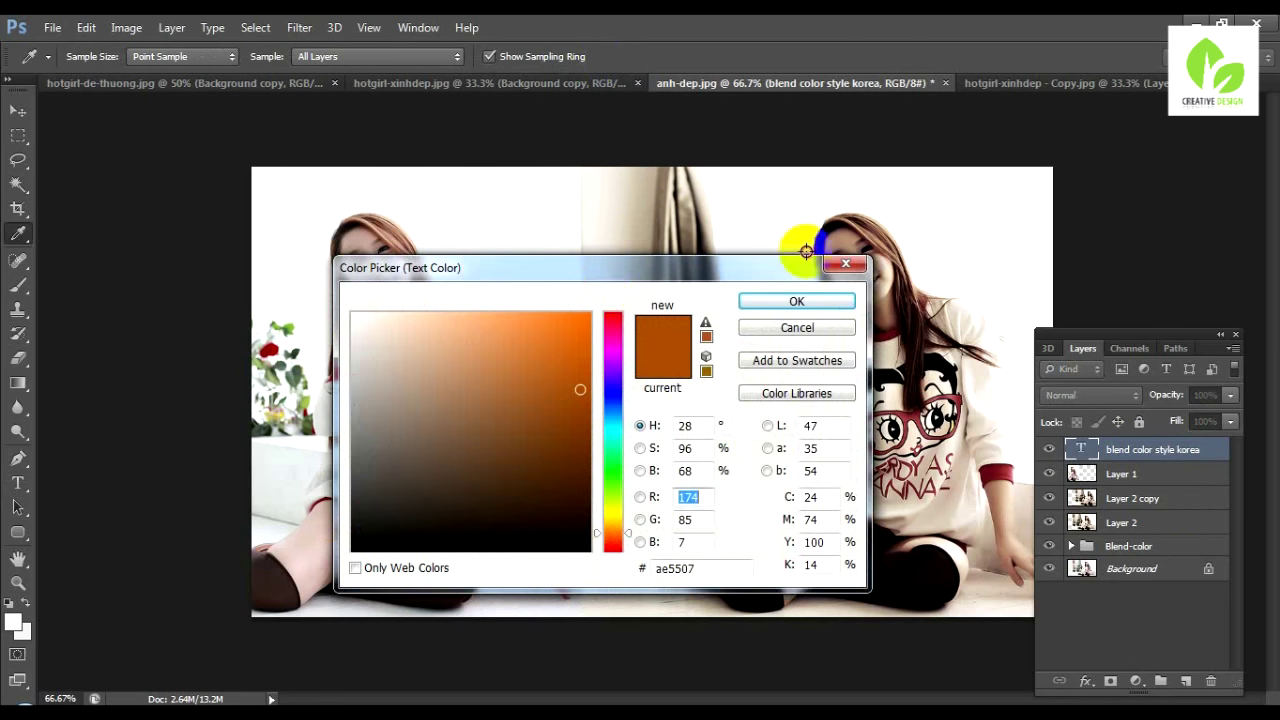
pyautogui.moveTo(641, 268); pyautogui.dragTo(889, 189)
pyautogui.moveTo(818, 325); pyautogui.dragTo(831, 342)
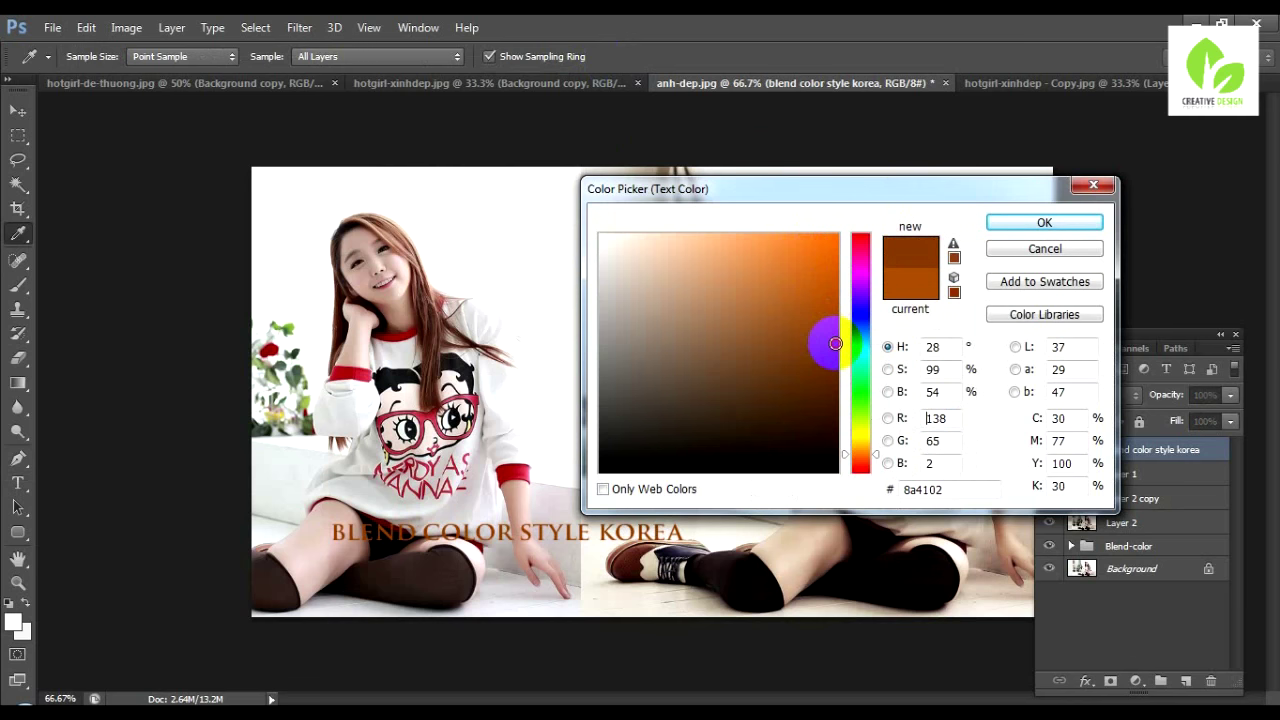
pyautogui.click(1010, 222)
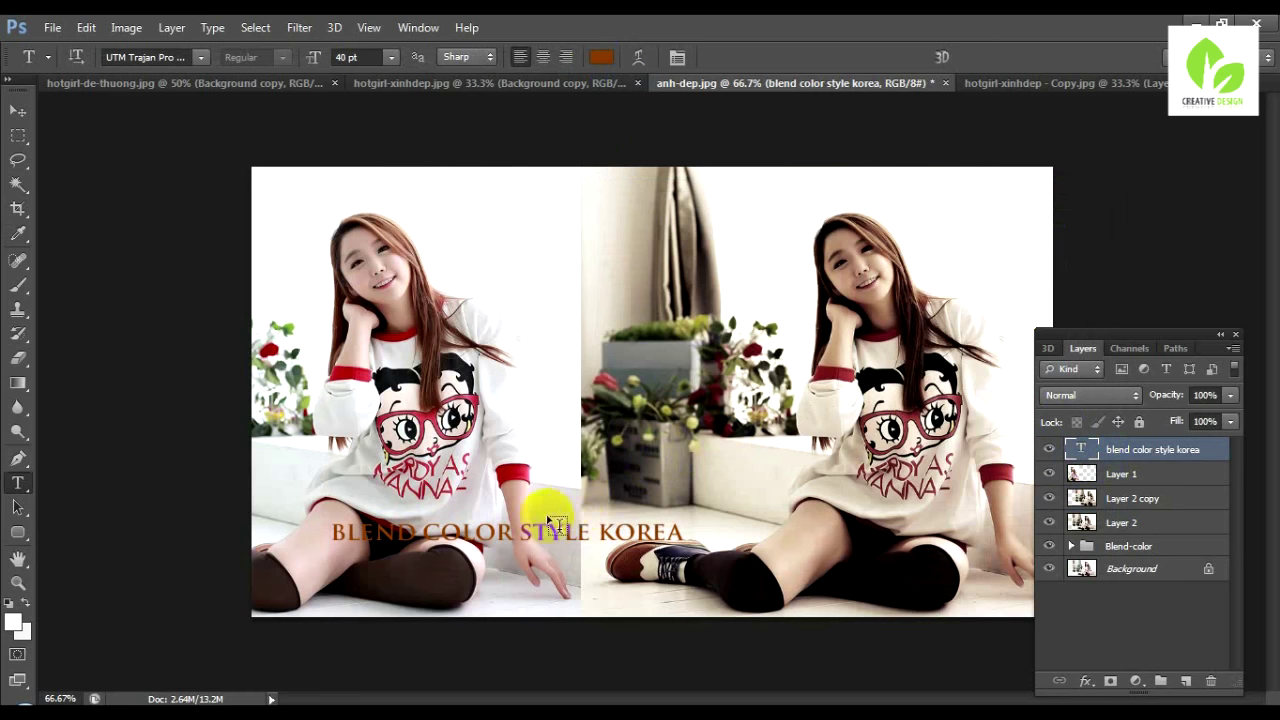
pyautogui.hotkey('ctrl', 'j')
# - Move the duplicate title 43 px down and retype it as PHOTOSHOP TUTORIAL
pyautogui.press('v')
pyautogui.moveTo(491, 519); pyautogui.dragTo(490, 562)
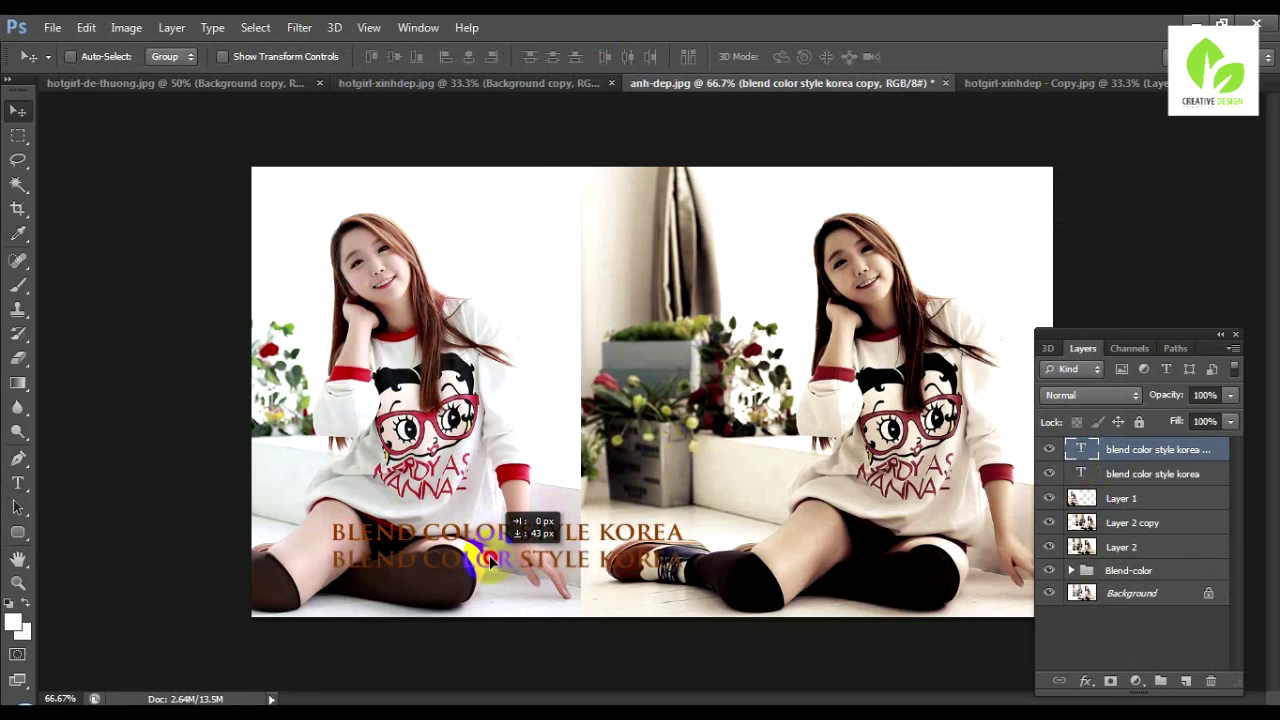
pyautogui.press('t')
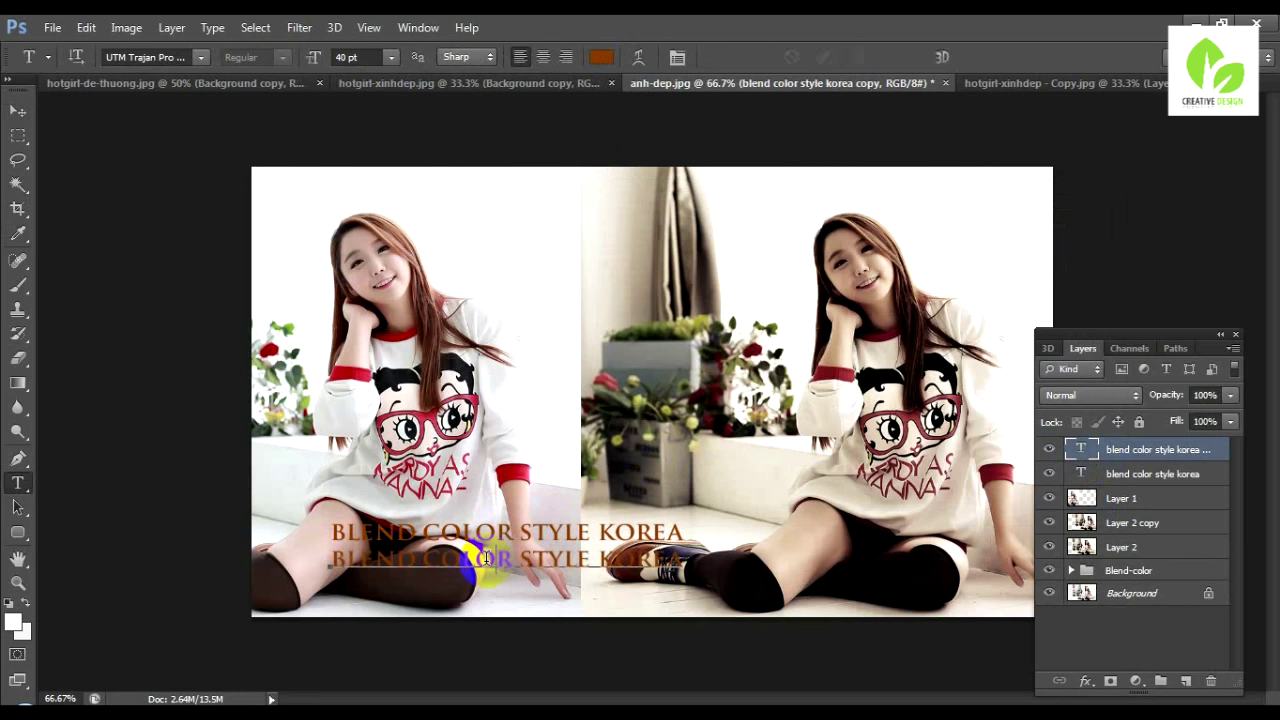
pyautogui.click(501, 568)
pyautogui.hotkey('ctrl', 'a')
pyautogui.write('PHOT')
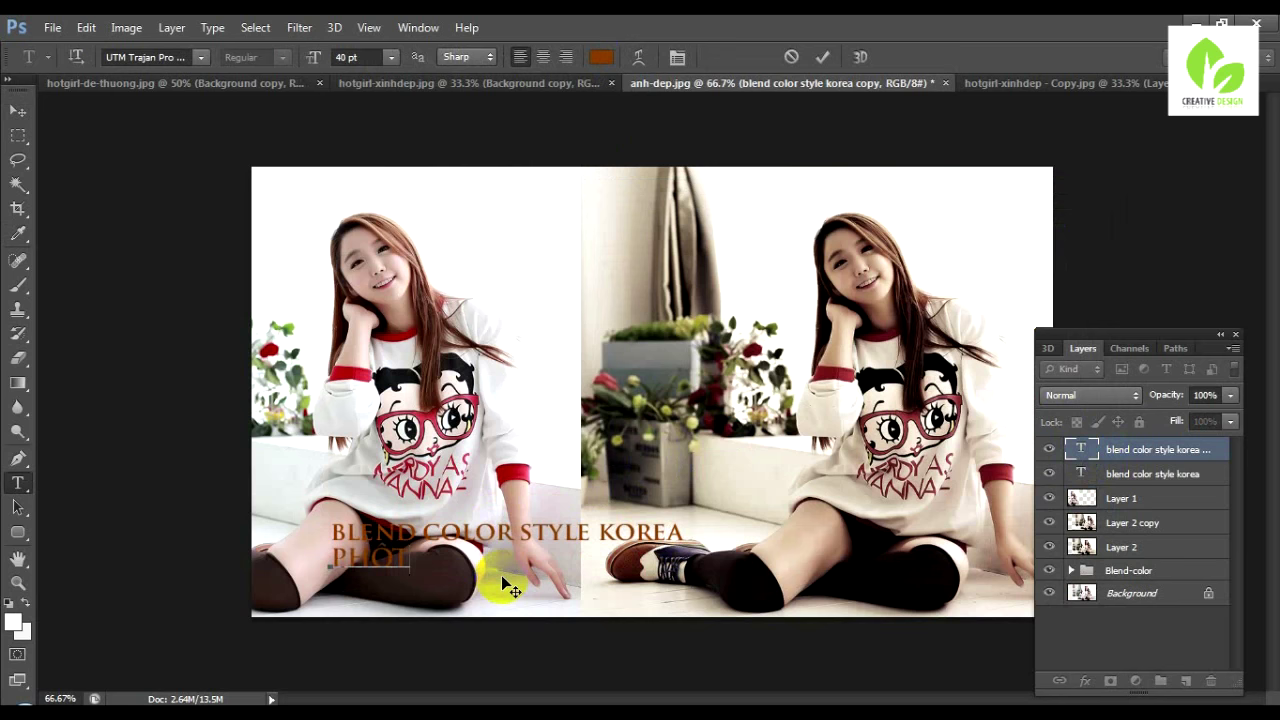
pyautogui.write('OSHOP TUTO')
pyautogui.press('BackSpace')
pyautogui.press('BackSpace')
pyautogui.press('BackSpace')
pyautogui.write('UTORIAL')
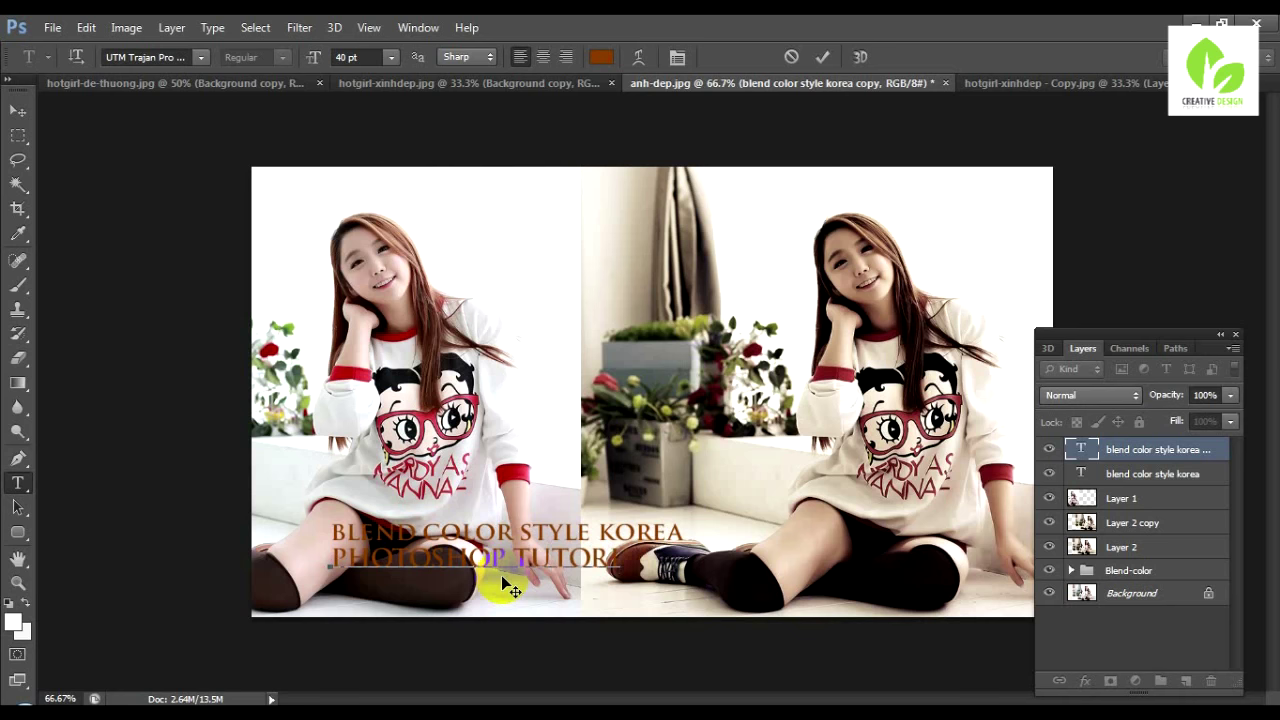
# - Make the PHOTOSHOP TUTORIAL line red c30b15 at 36 pt
pyautogui.tripleClick(502, 578)
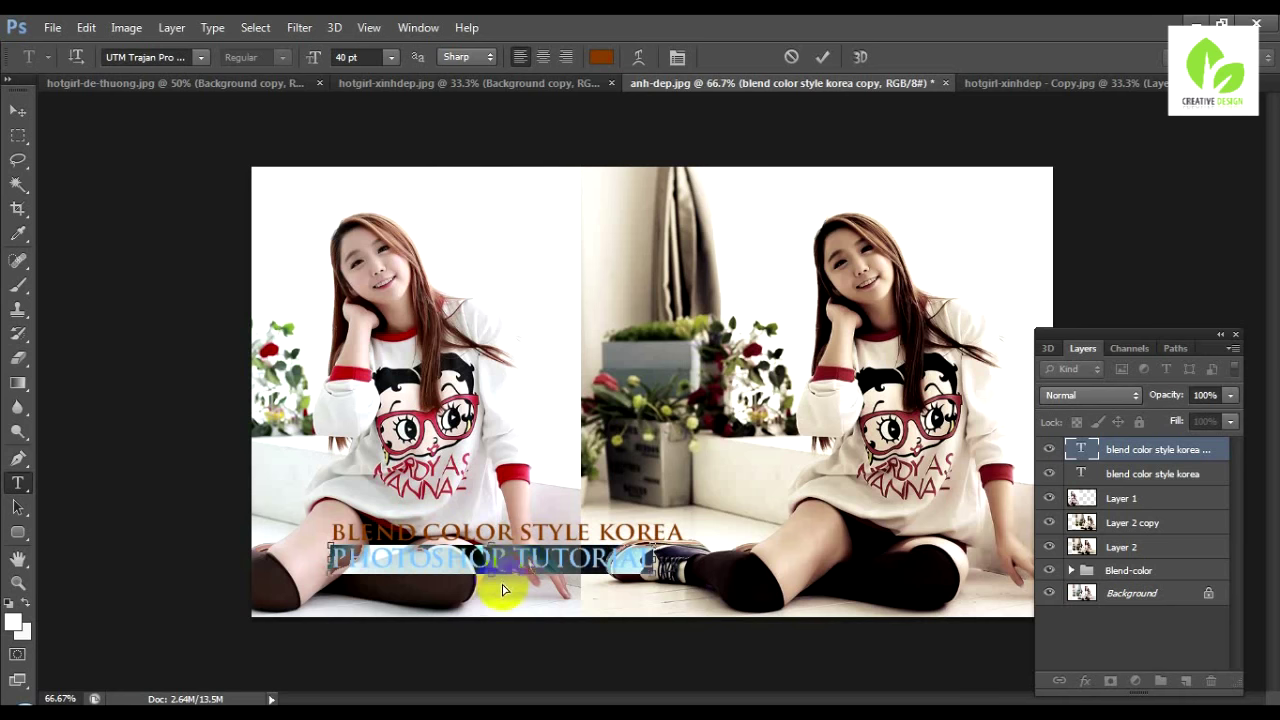
pyautogui.click(602, 60)
pyautogui.click(365, 372)
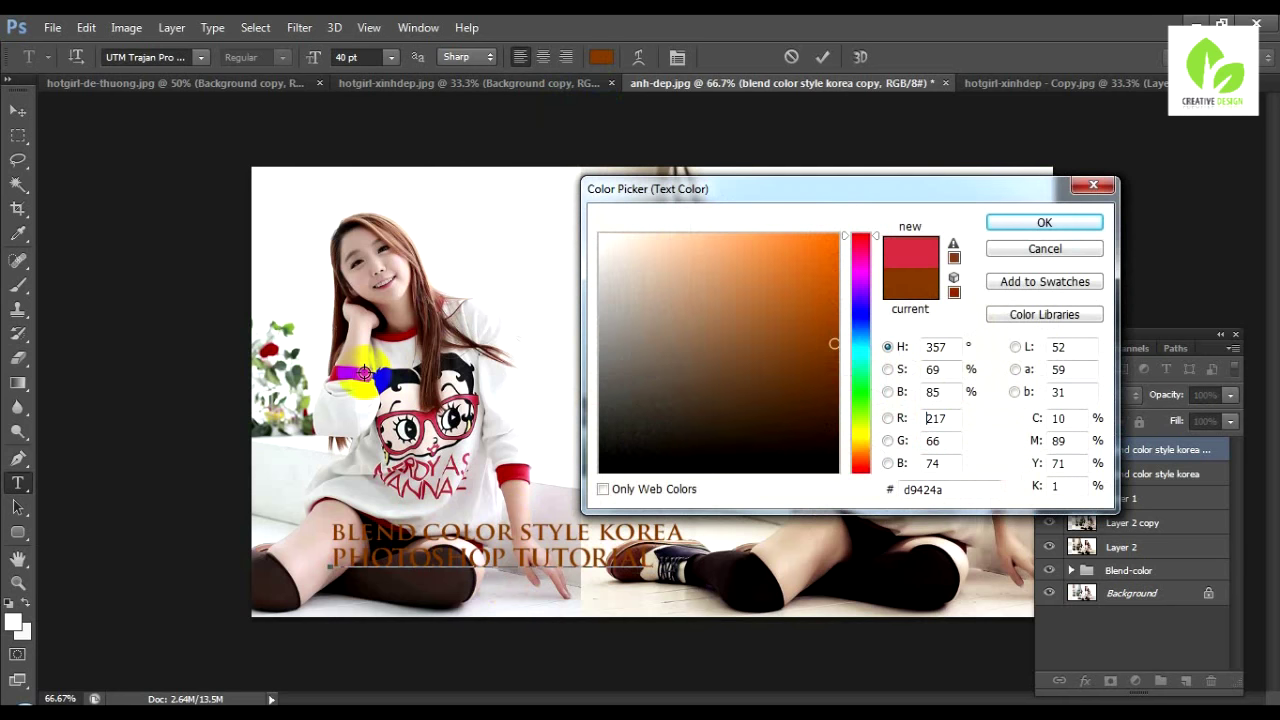
pyautogui.click(822, 290)
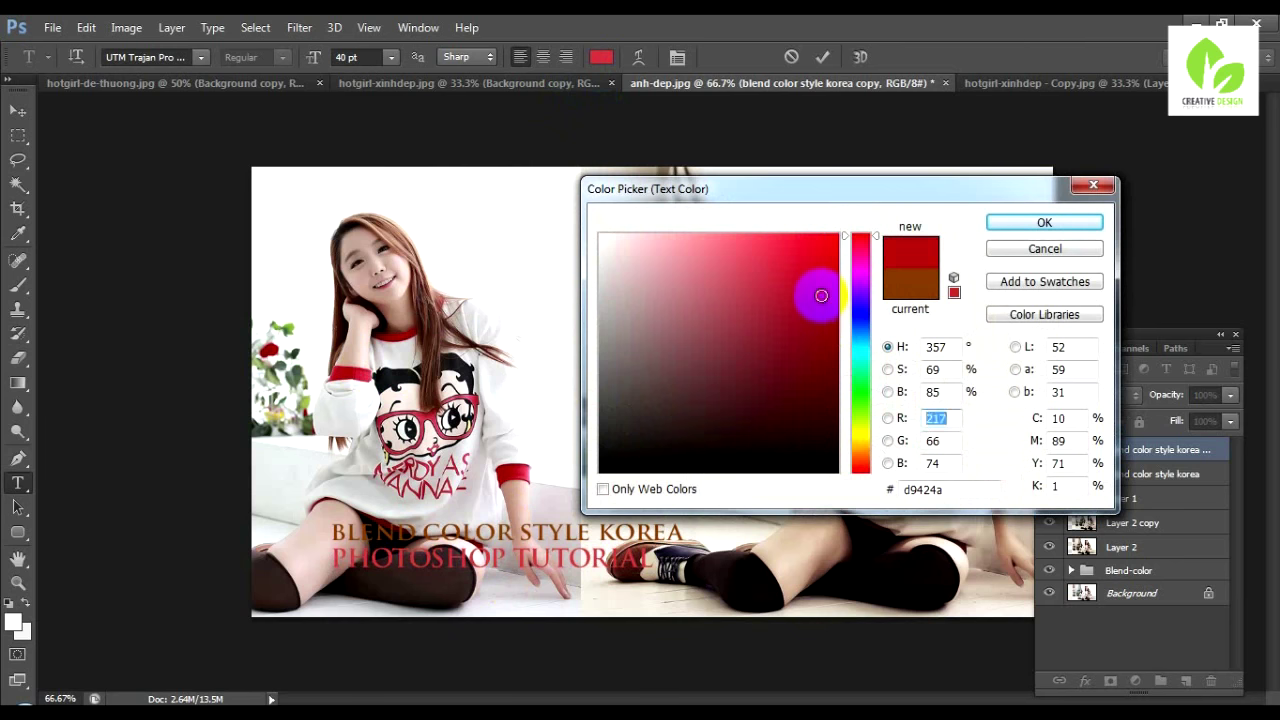
pyautogui.click(1008, 221)
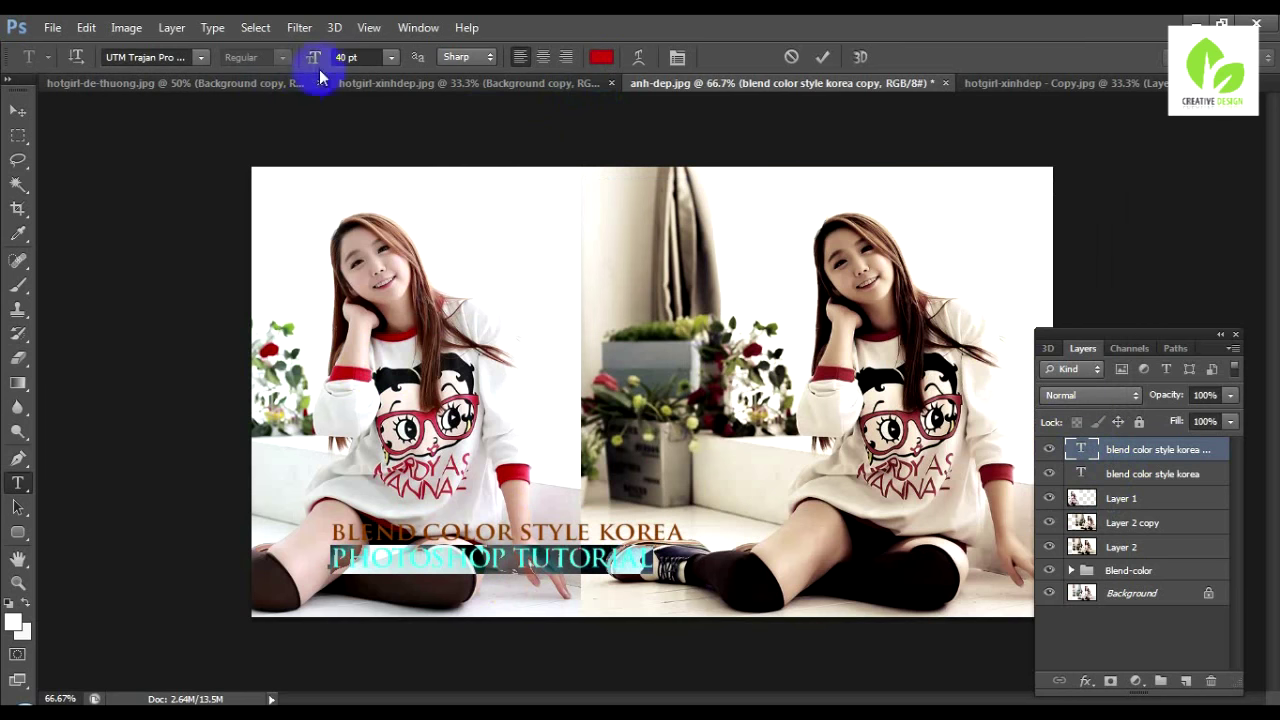
pyautogui.write('36')
pyautogui.press('Return')
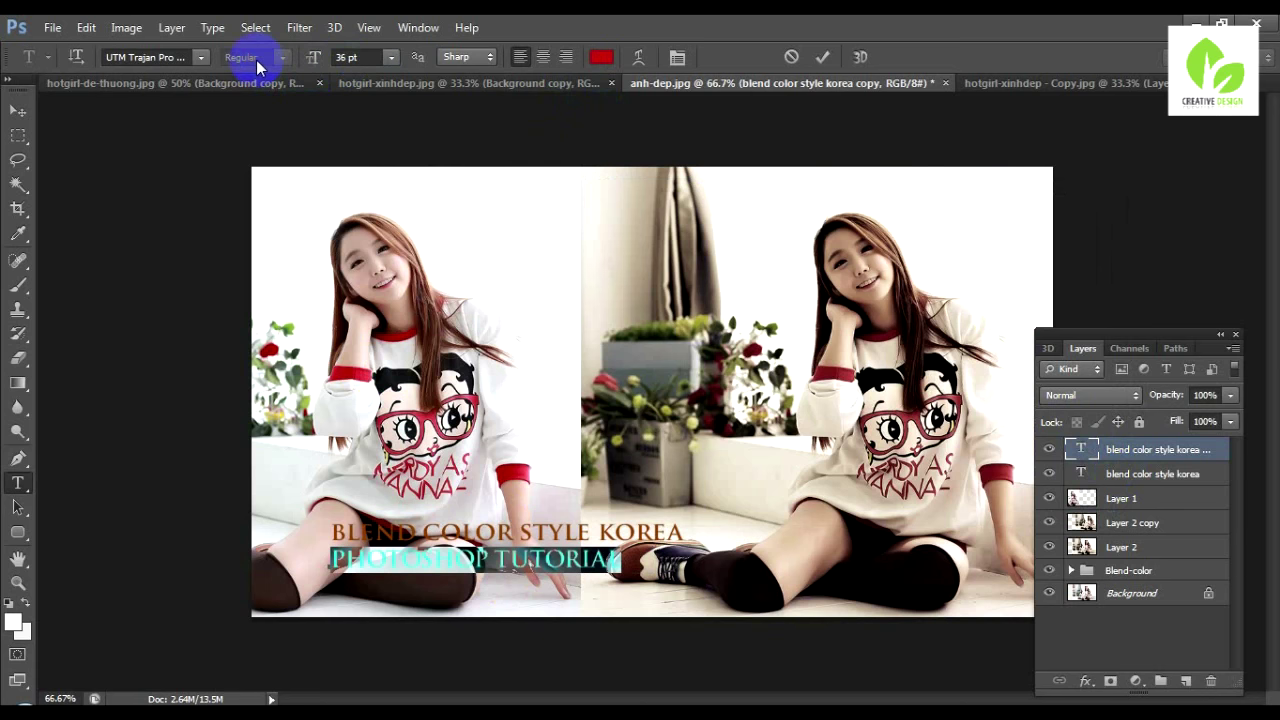
pyautogui.click(20, 110)
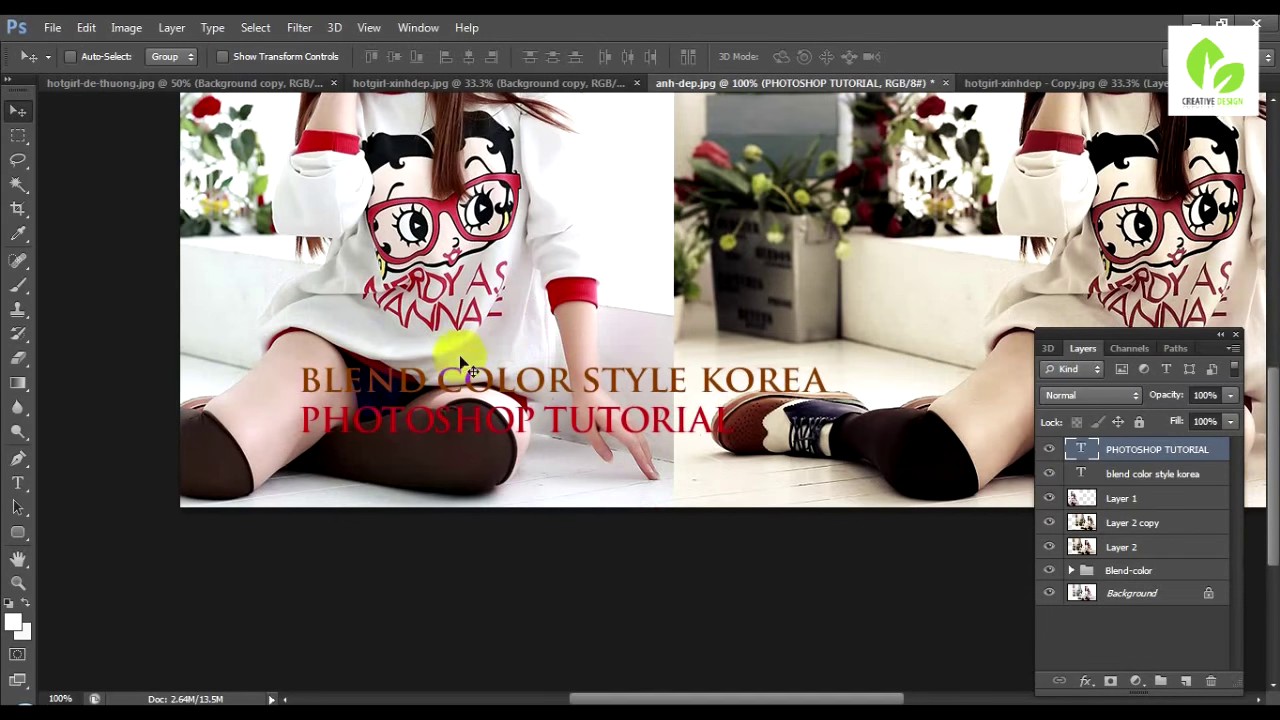
# - Select both text layers and shift them left and down together
pyautogui.keyDown('shift'); pyautogui.click(1119, 474); pyautogui.keyUp('shift')
pyautogui.moveTo(538, 392)
pyautogui.mouseDown()
pyautogui.moveTo(438, 430)
pyautogui.moveTo(456, 427)
pyautogui.mouseUp()
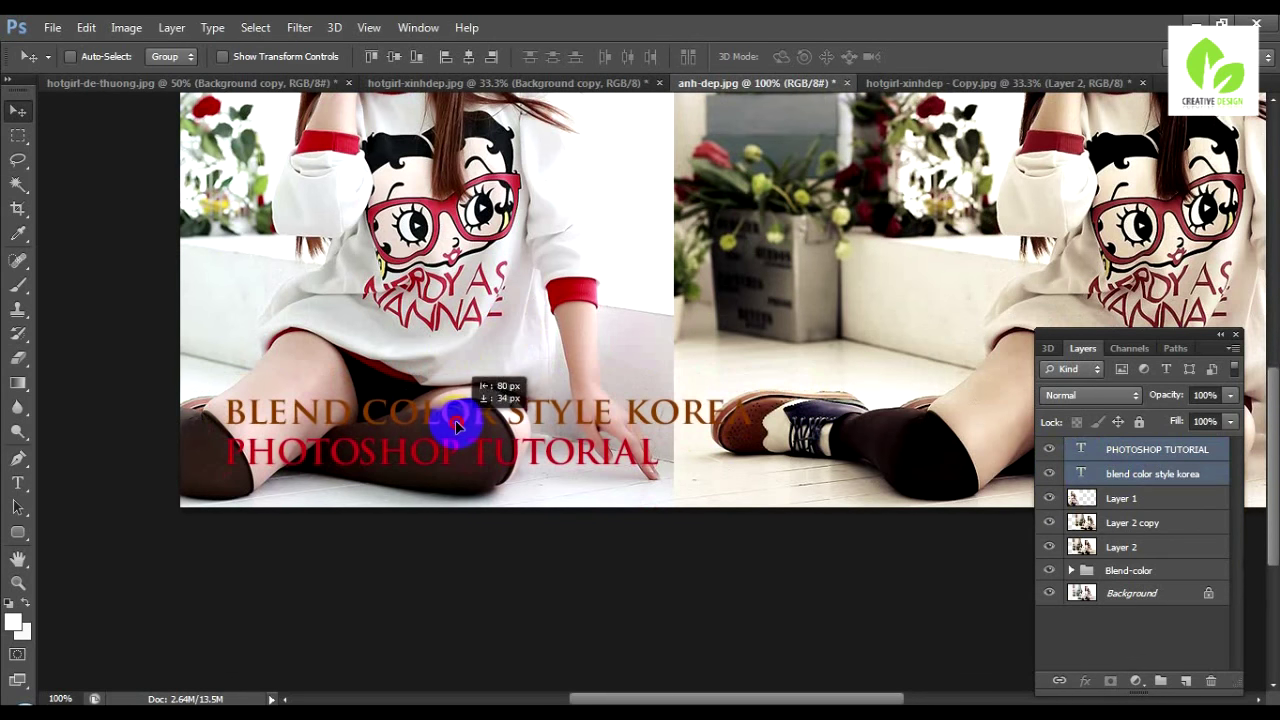
pyautogui.click(1136, 505)
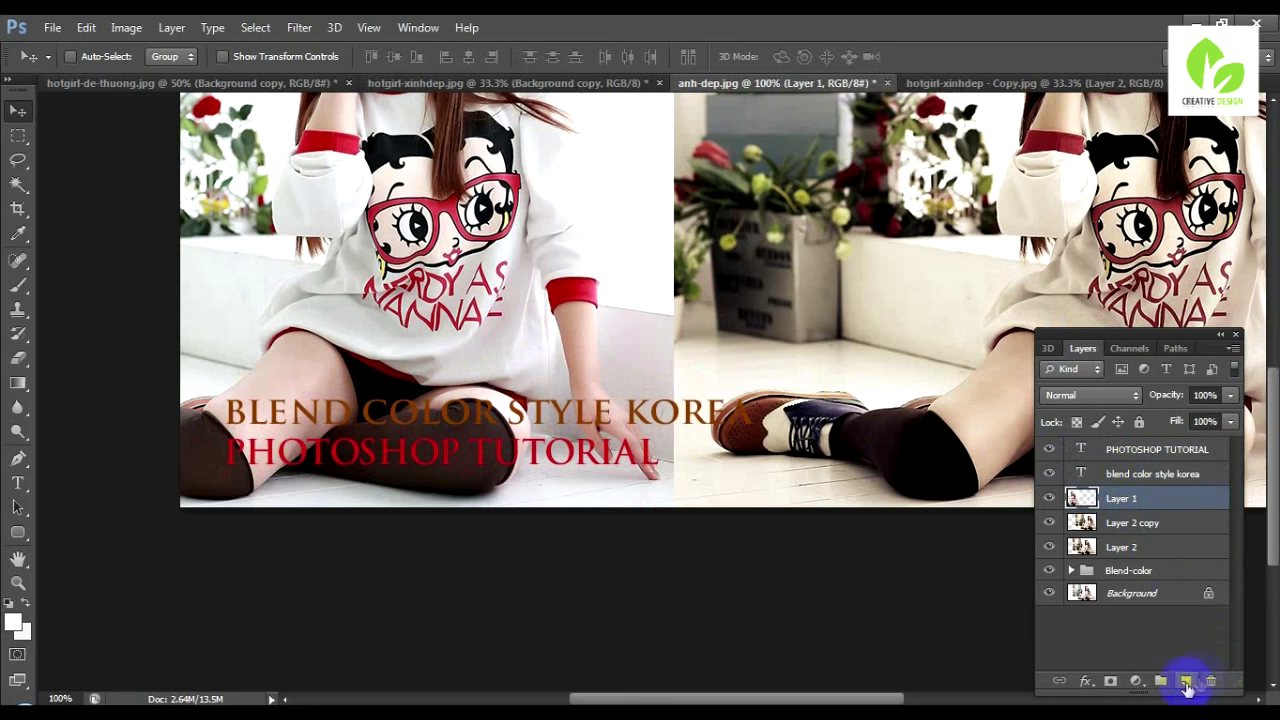
# - Fill a rectangle behind both text lines with white on a new Layer 3
pyautogui.click(1185, 680)
pyautogui.press('m')
pyautogui.moveTo(198, 382); pyautogui.dragTo(774, 472)
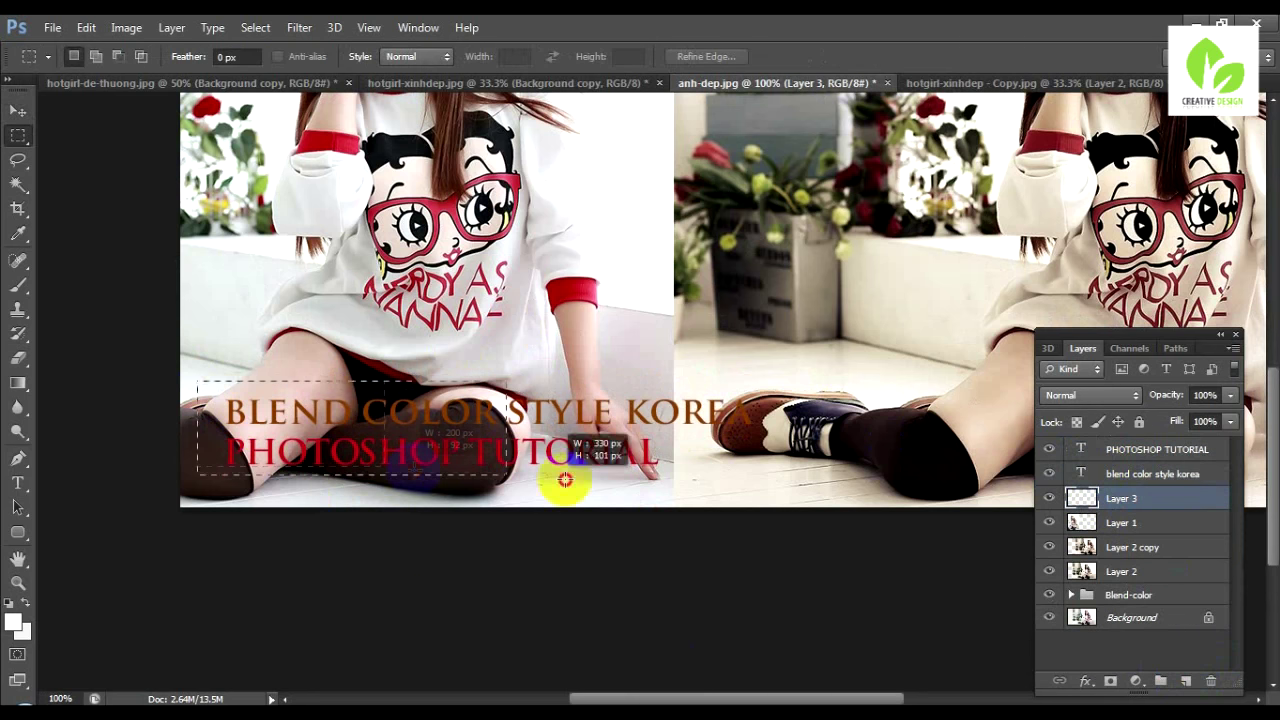
pyautogui.moveTo(774, 472); pyautogui.dragTo(778, 482)
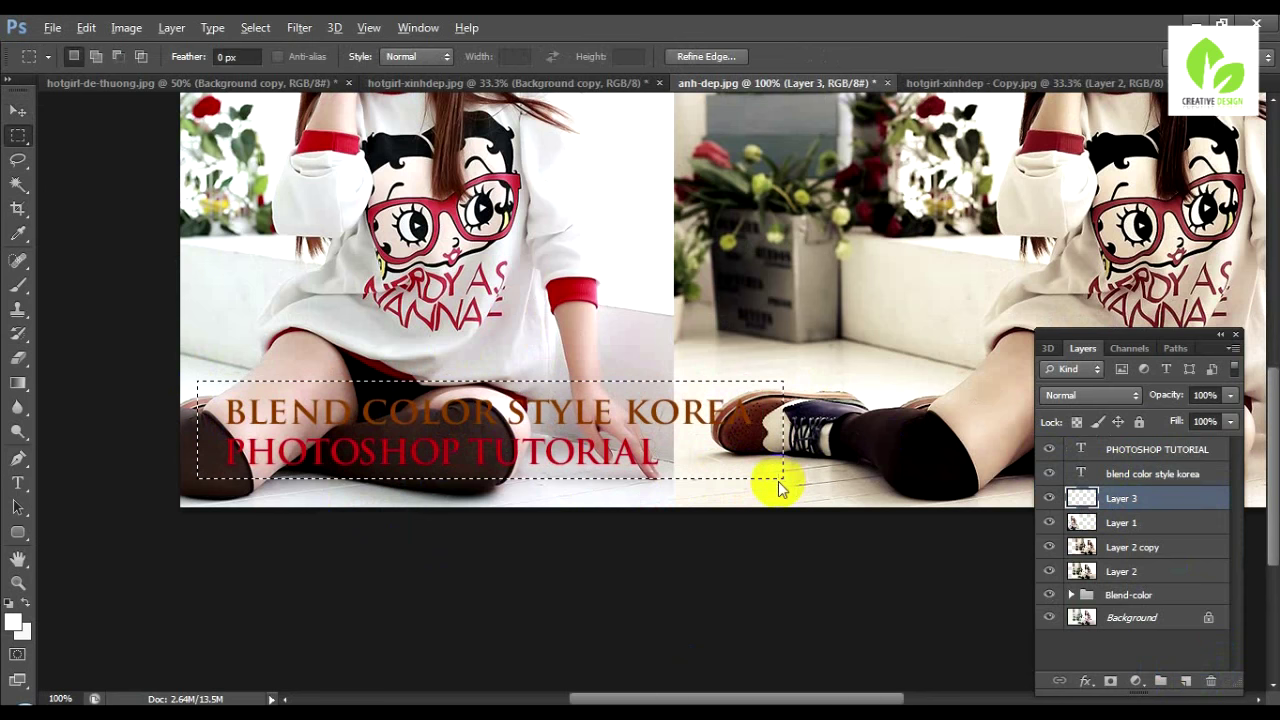
pyautogui.hotkey('alt', 'BackSpace')
pyautogui.hotkey('ctrl', 'd')
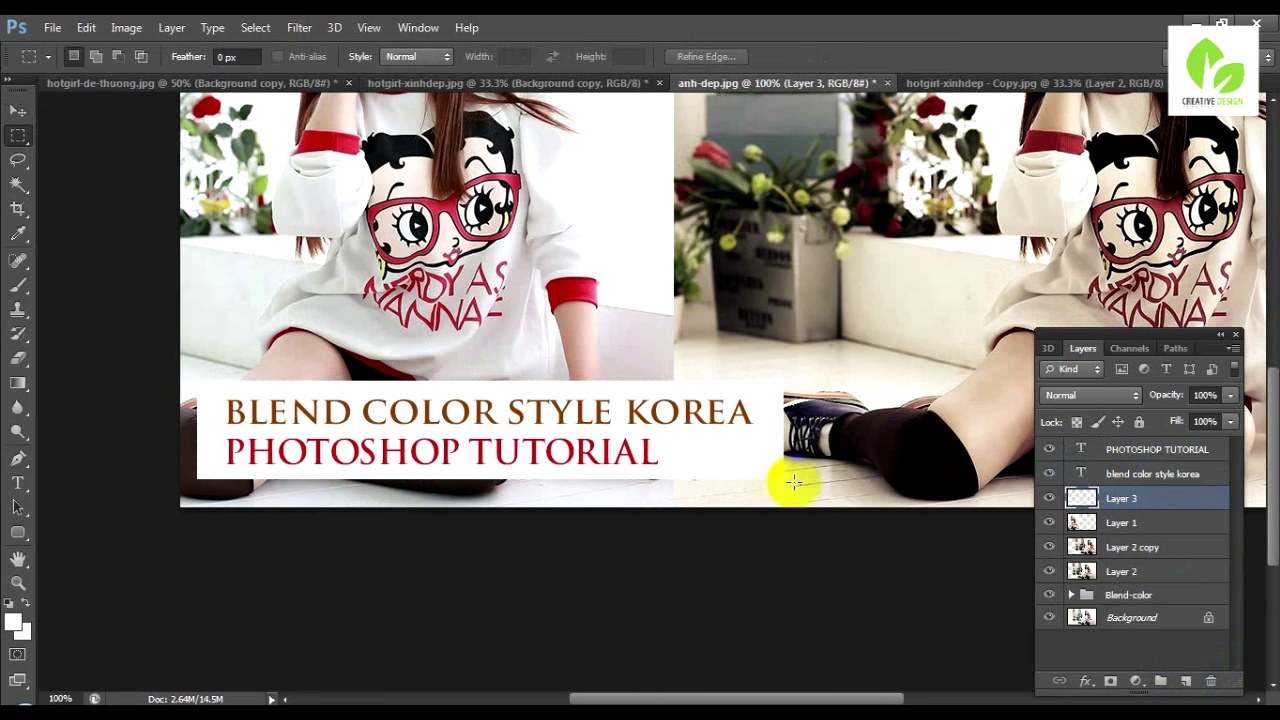
# - Zoom to frame the white banner and start a free transform on it
pyautogui.hotkey('ctrl', '-')
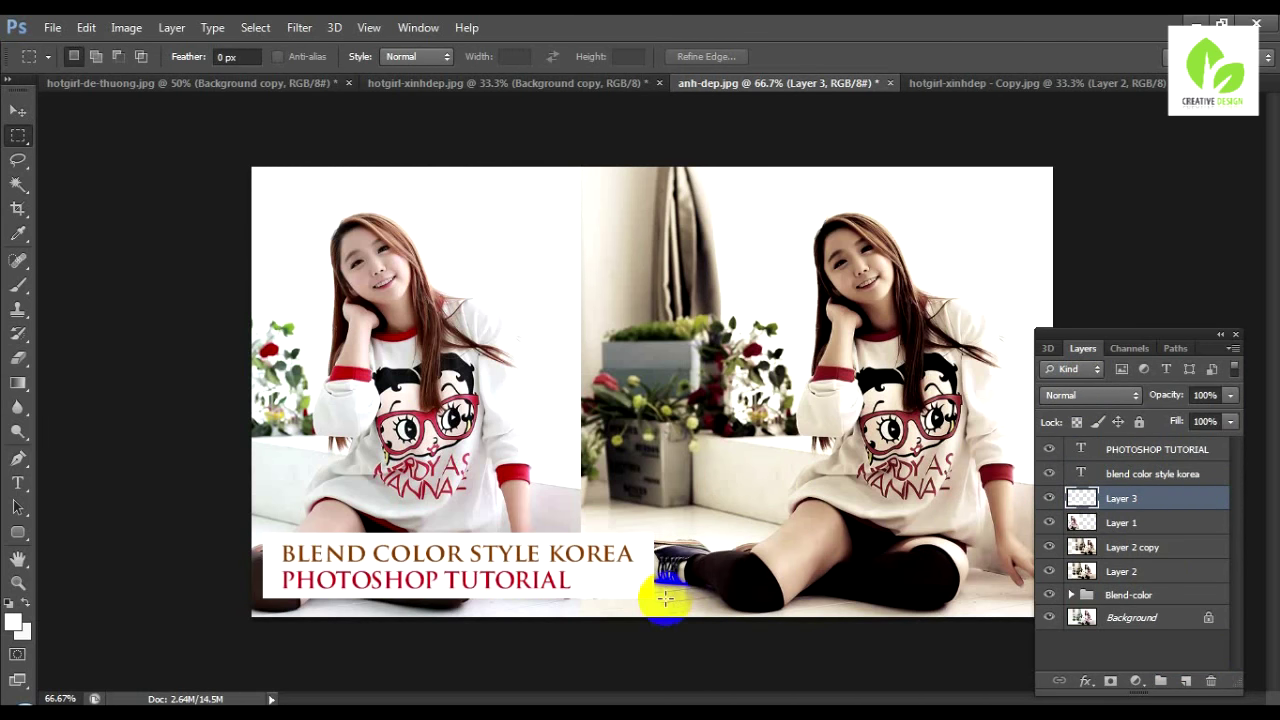
pyautogui.hotkey('ctrl', '+')
pyautogui.moveTo(614, 486); pyautogui.dragTo(608, 251)
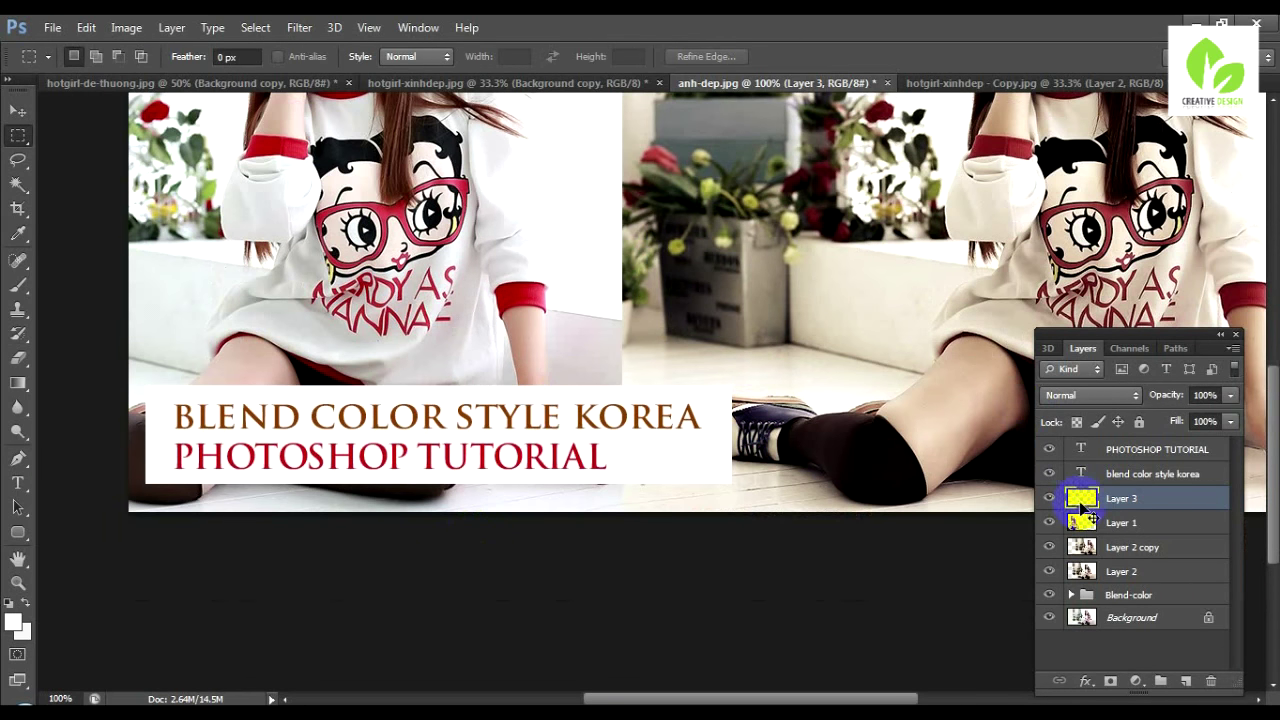
pyautogui.hotkey('ctrl', 't')
pyautogui.rightClick(508, 422)
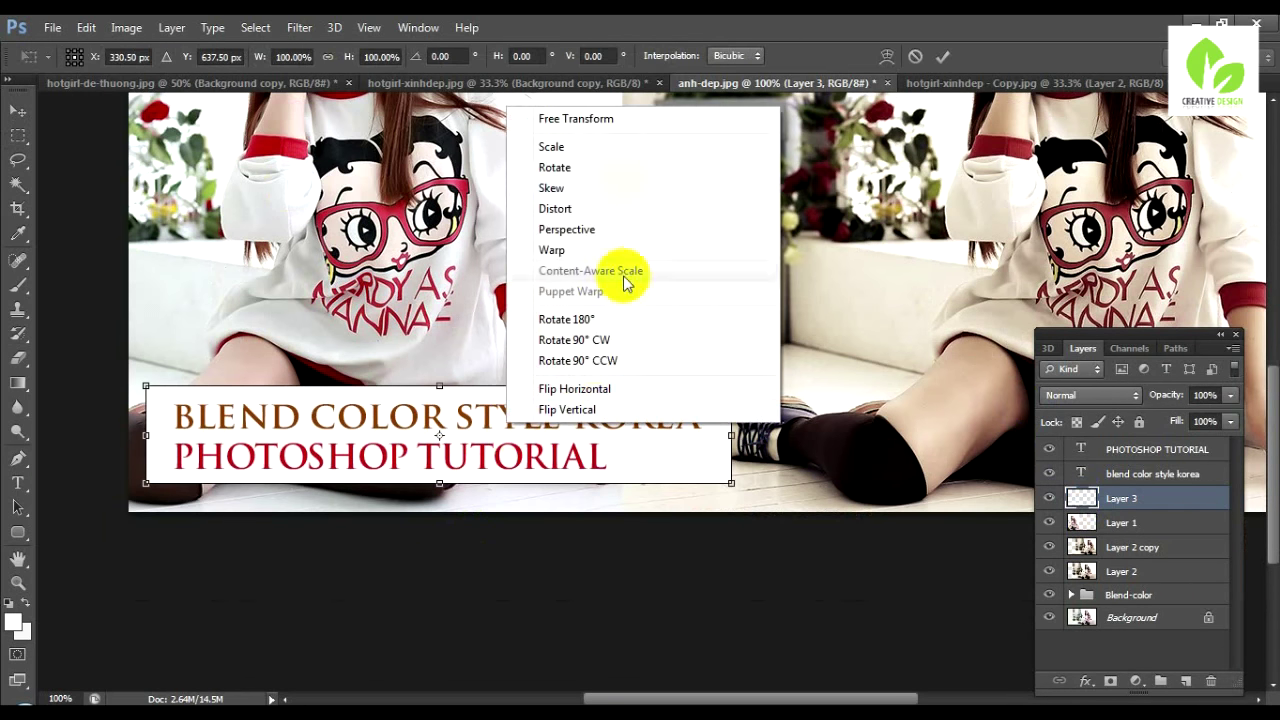
# - Skew the banner into a parallelogram by pushing its top corners right
pyautogui.click(557, 192)
pyautogui.moveTo(731, 386); pyautogui.dragTo(745, 388)
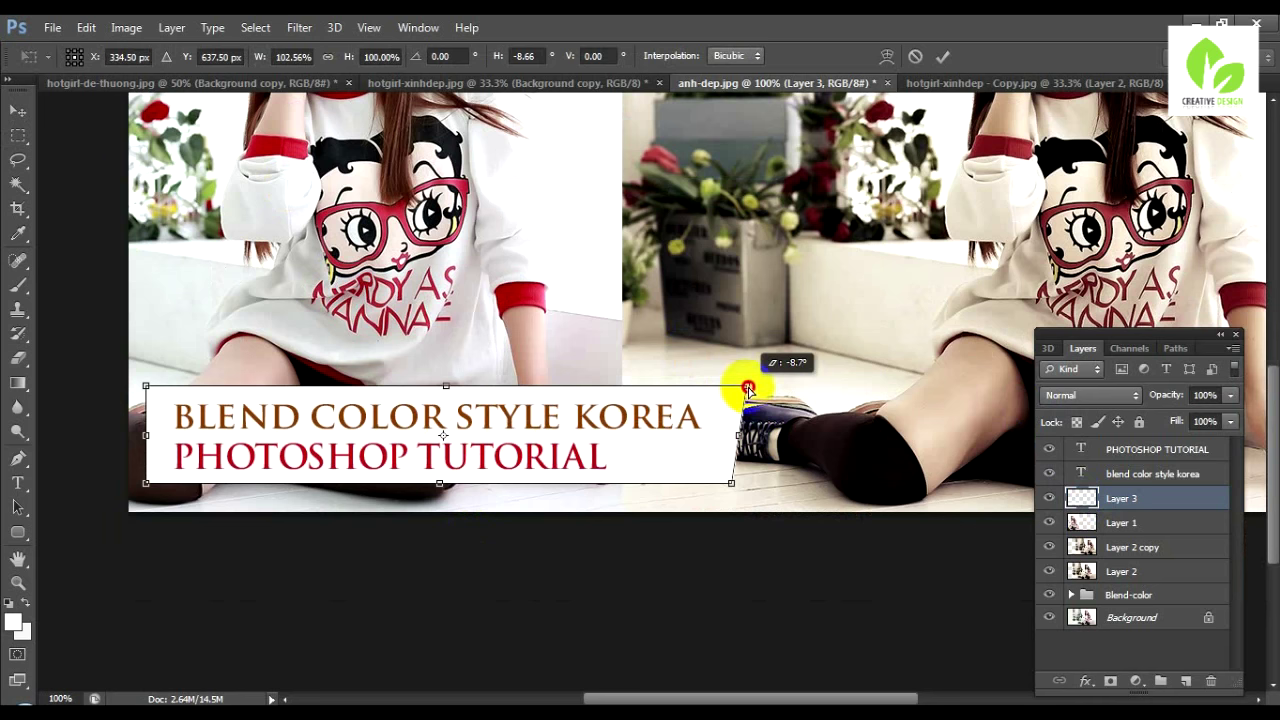
pyautogui.moveTo(765, 389); pyautogui.dragTo(766, 389)
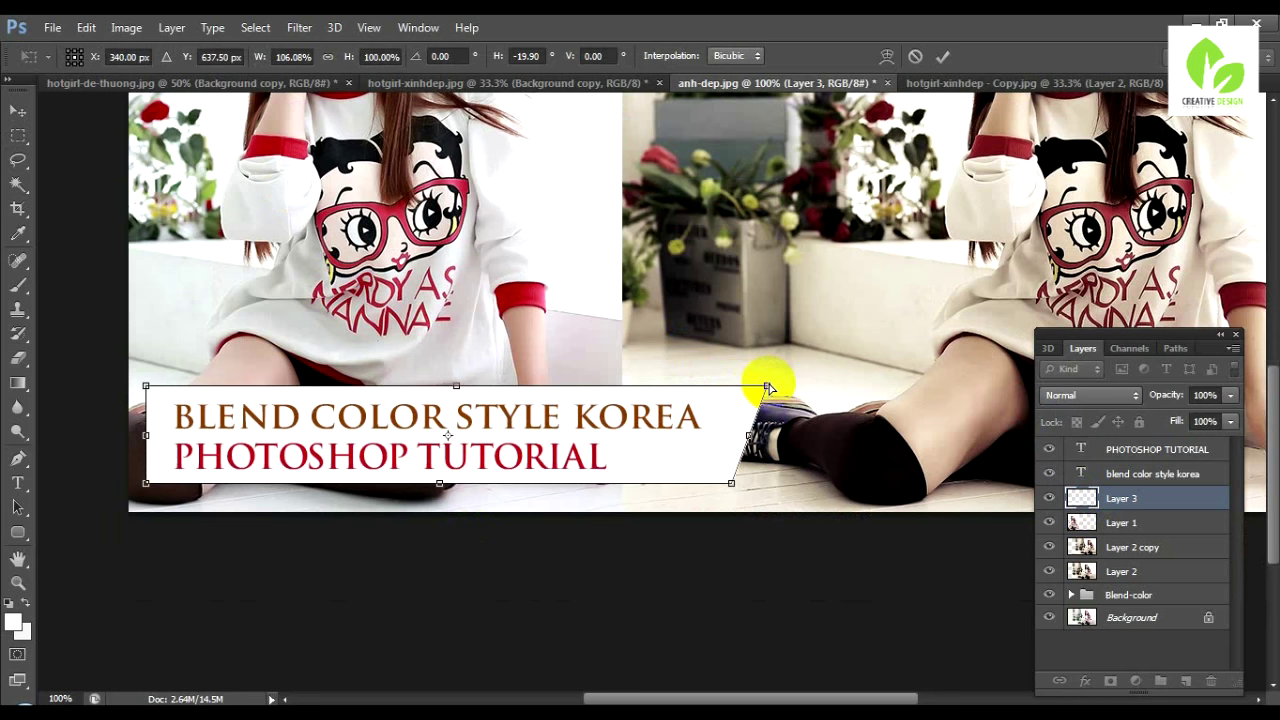
pyautogui.moveTo(768, 386); pyautogui.dragTo(776, 386)
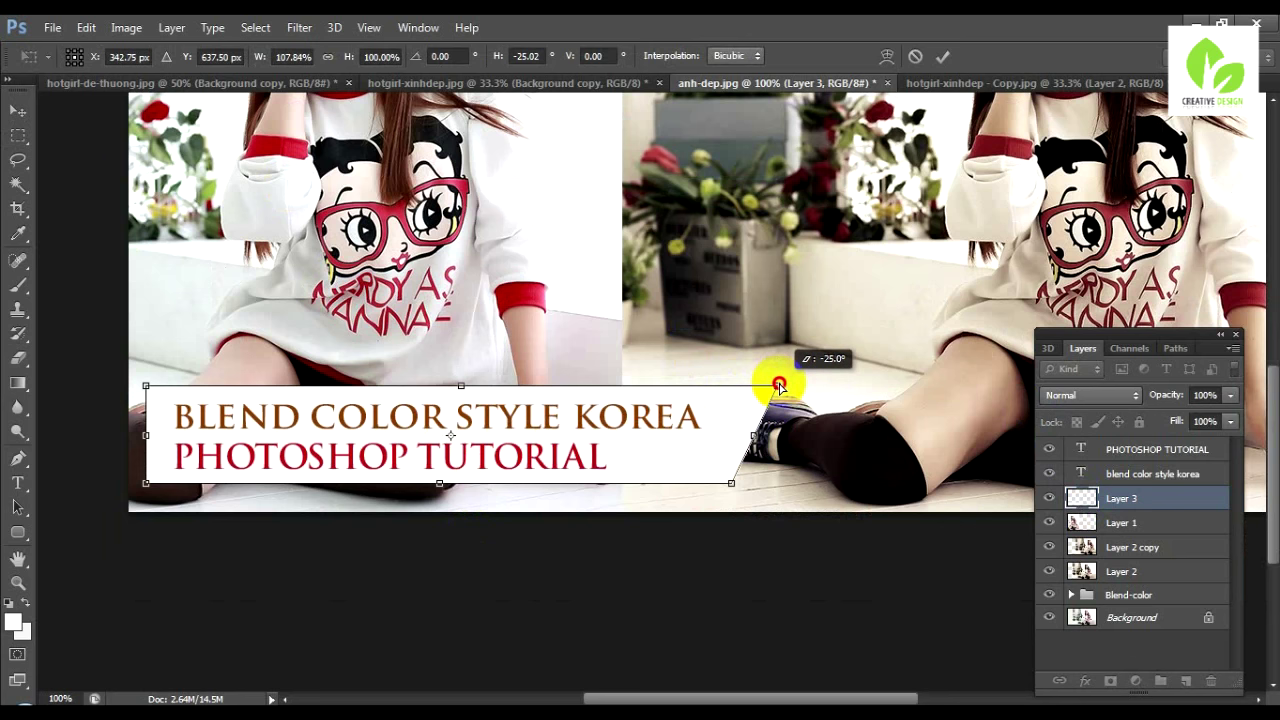
pyautogui.moveTo(779, 386); pyautogui.dragTo(778, 386)
pyautogui.moveTo(146, 386); pyautogui.dragTo(168, 384)
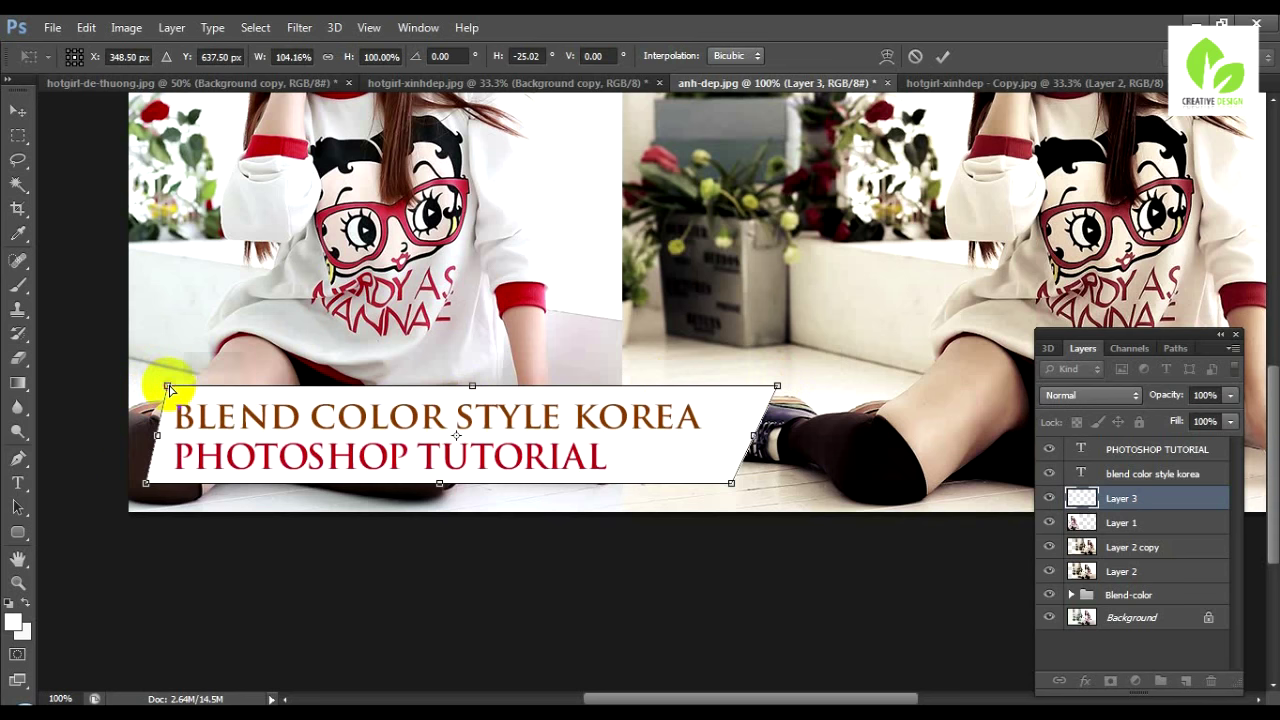
pyautogui.press('Return')
# - Shift the slanted banner slightly sideways beneath the text
pyautogui.press('v')
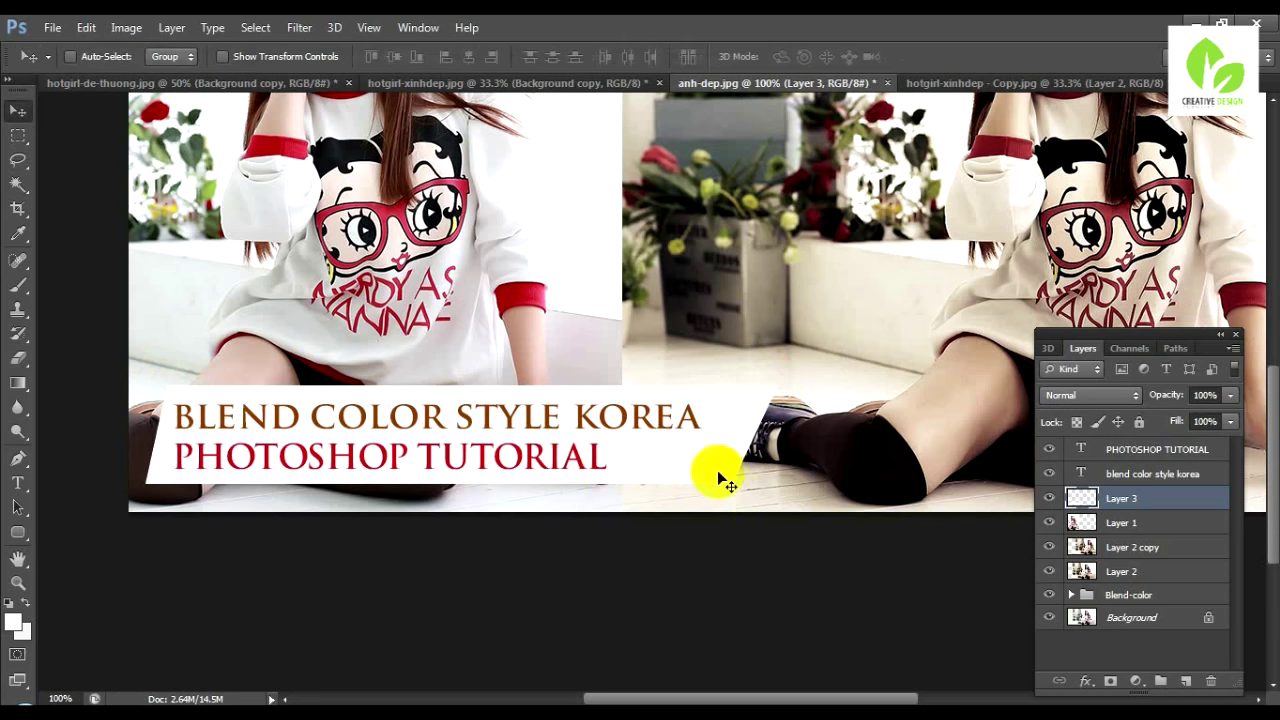
pyautogui.moveTo(686, 471); pyautogui.dragTo(696, 474)
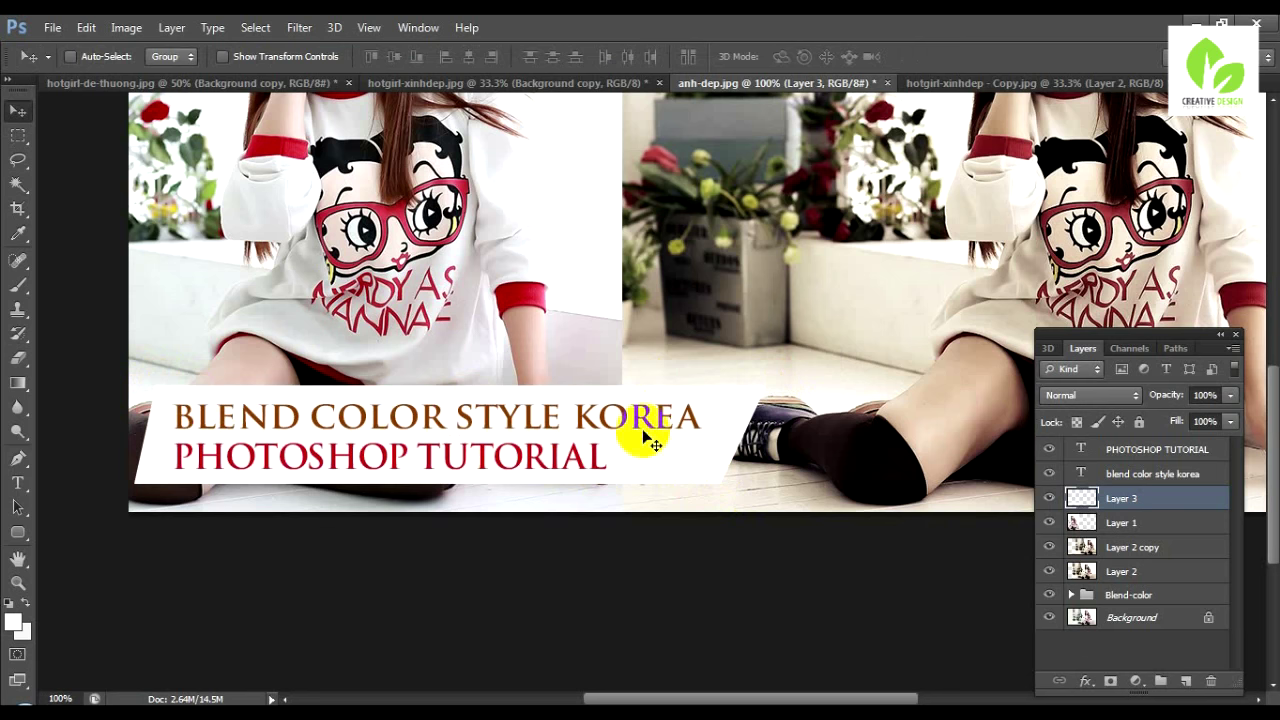
pyautogui.click(20, 134)
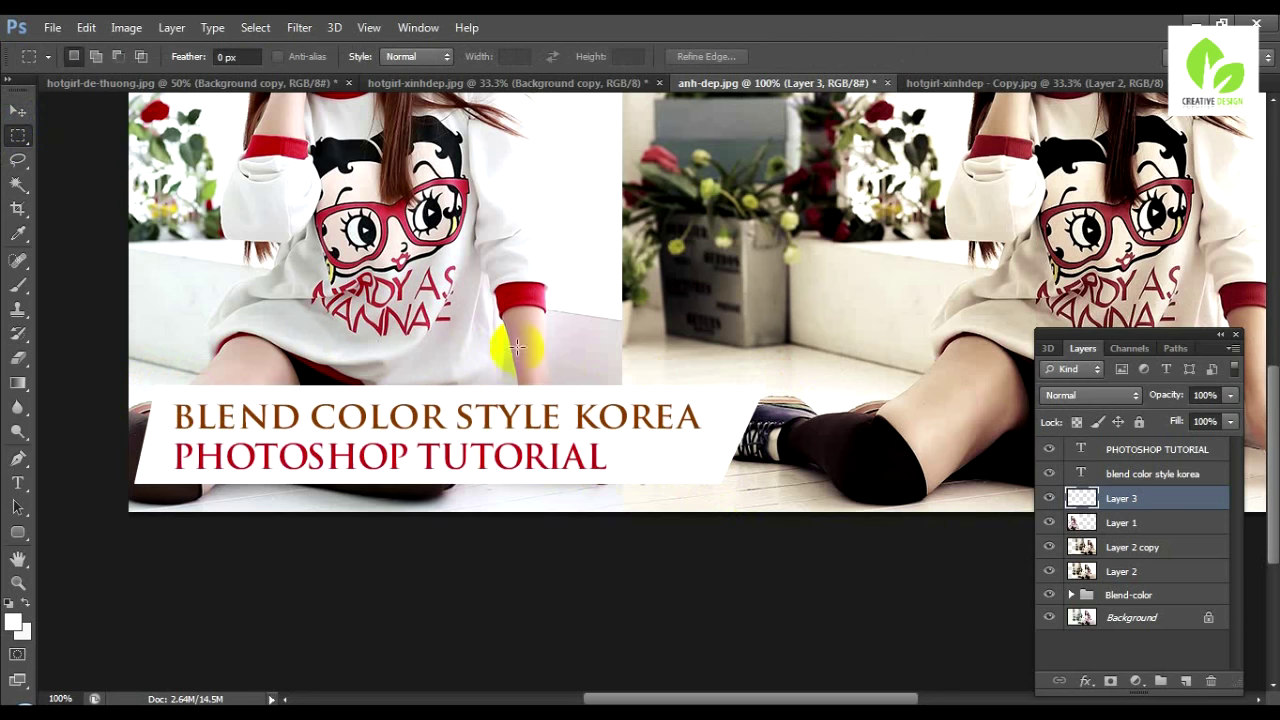
# - Try a crop preview around the banner's right end, then cancel it
pyautogui.moveTo(518, 349); pyautogui.dragTo(769, 511)
pyautogui.press('c')
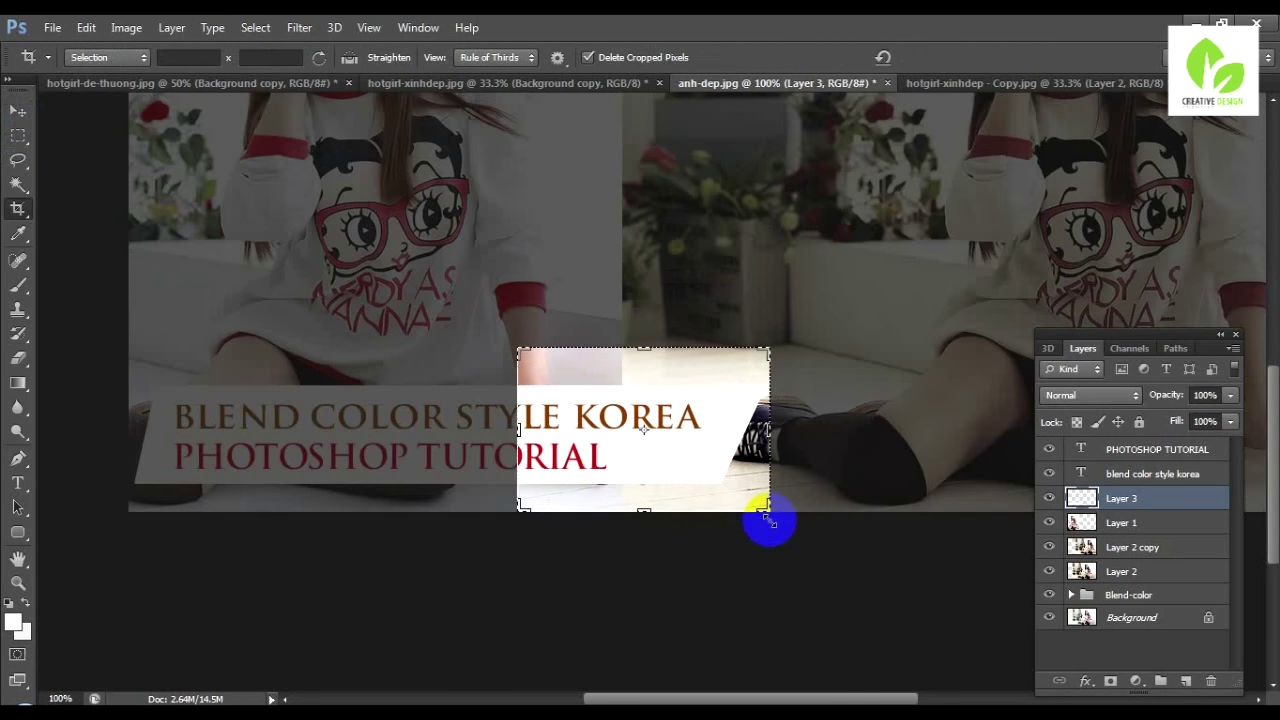
pyautogui.click(768, 519)
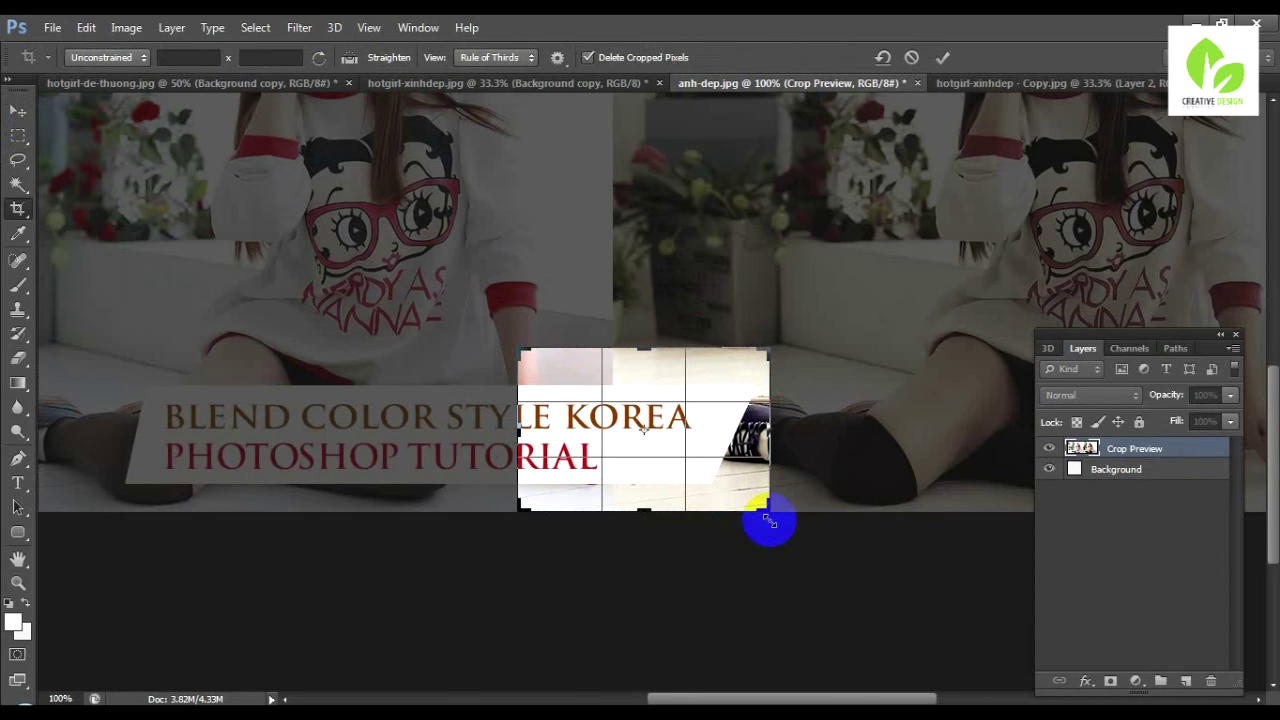
pyautogui.press('Escape')
pyautogui.press('v')
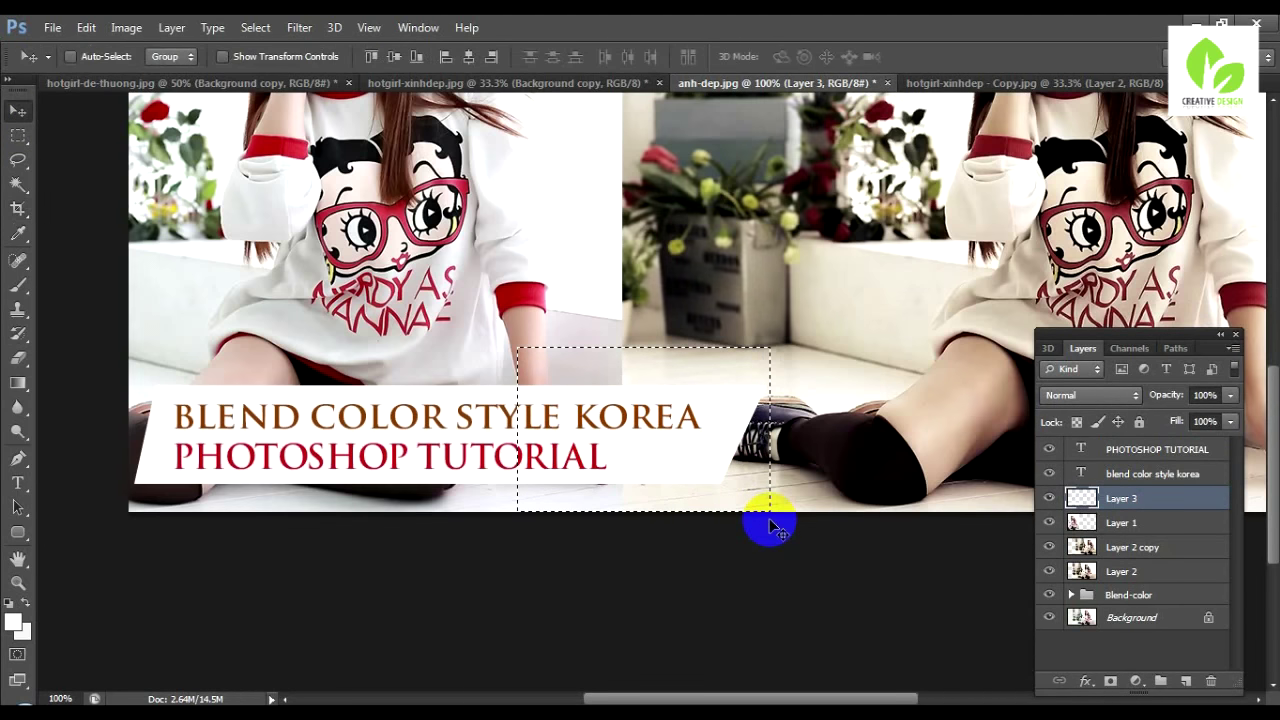
pyautogui.click(770, 525)
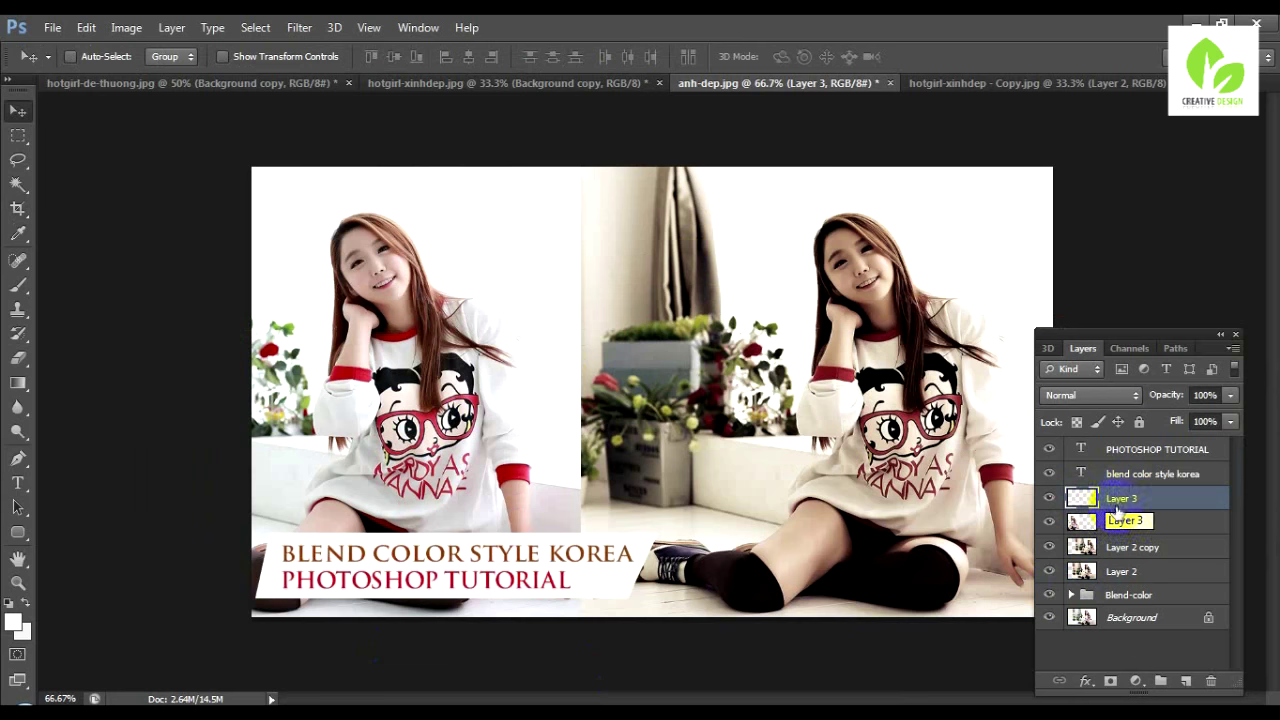
# - Lower Layer 3's opacity to 43% so the photo shows through
pyautogui.click(1231, 396)
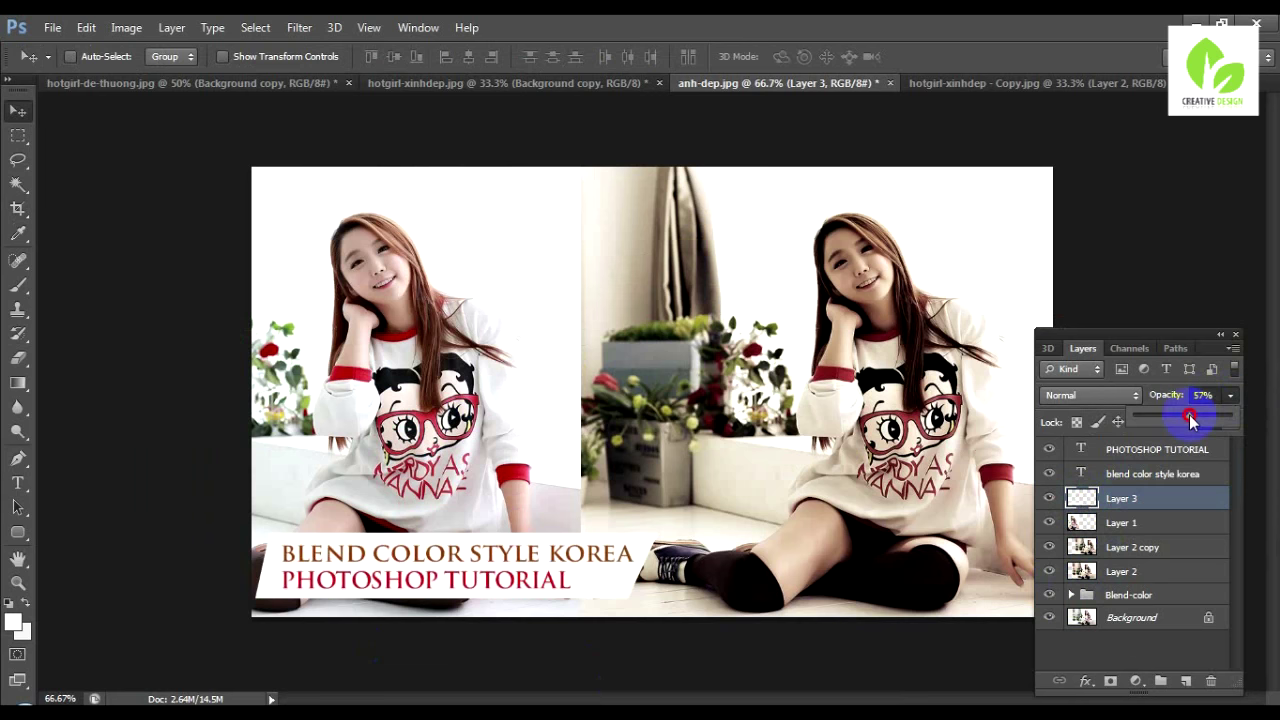
pyautogui.moveTo(1187, 423); pyautogui.dragTo(1178, 425)
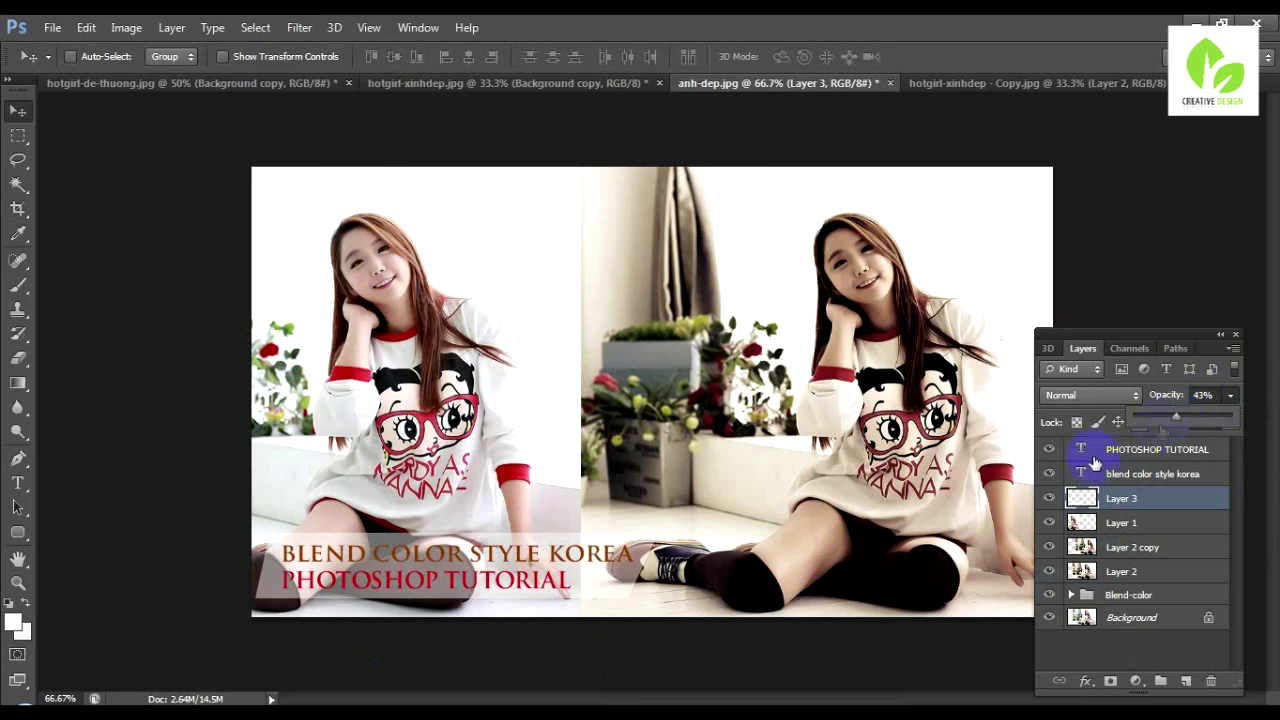
pyautogui.click(1158, 455)
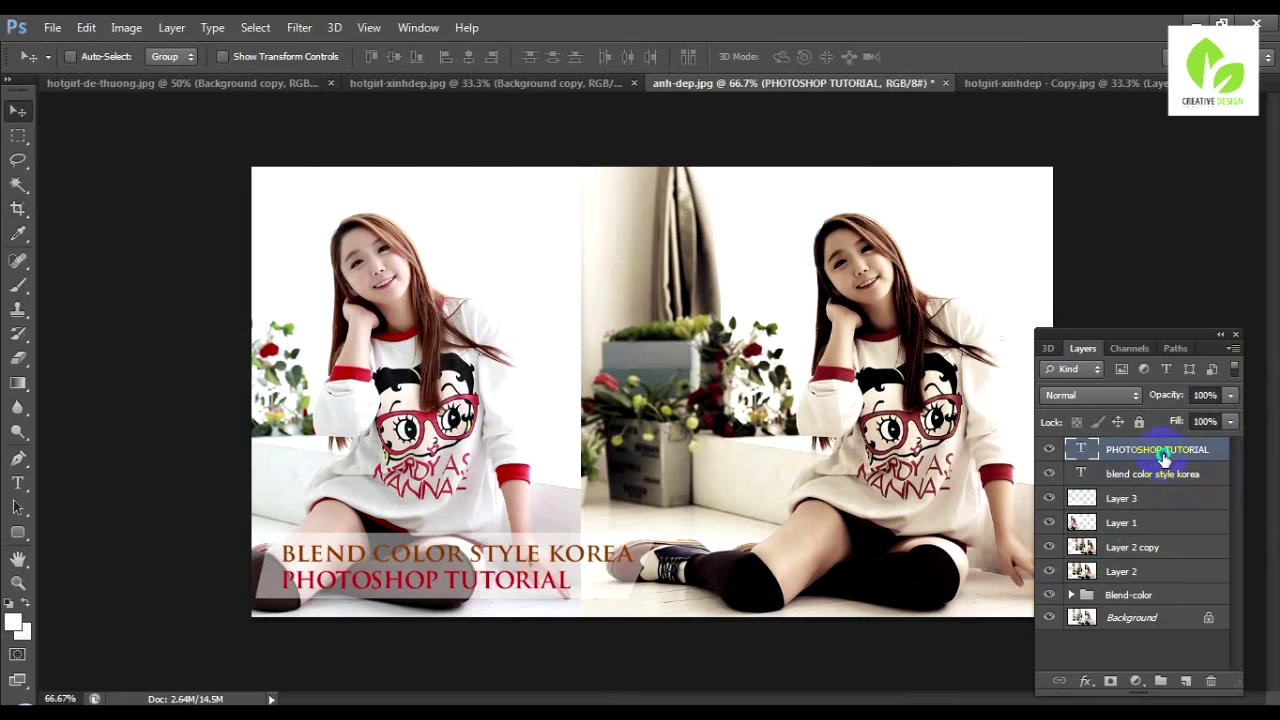
# - Add a 1 px stroke to the PHOTOSHOP TUTORIAL layer via Blending Options
pyautogui.rightClick(1163, 457)
pyautogui.click(857, 136)
pyautogui.moveTo(330, 222); pyautogui.dragTo(880, 222)
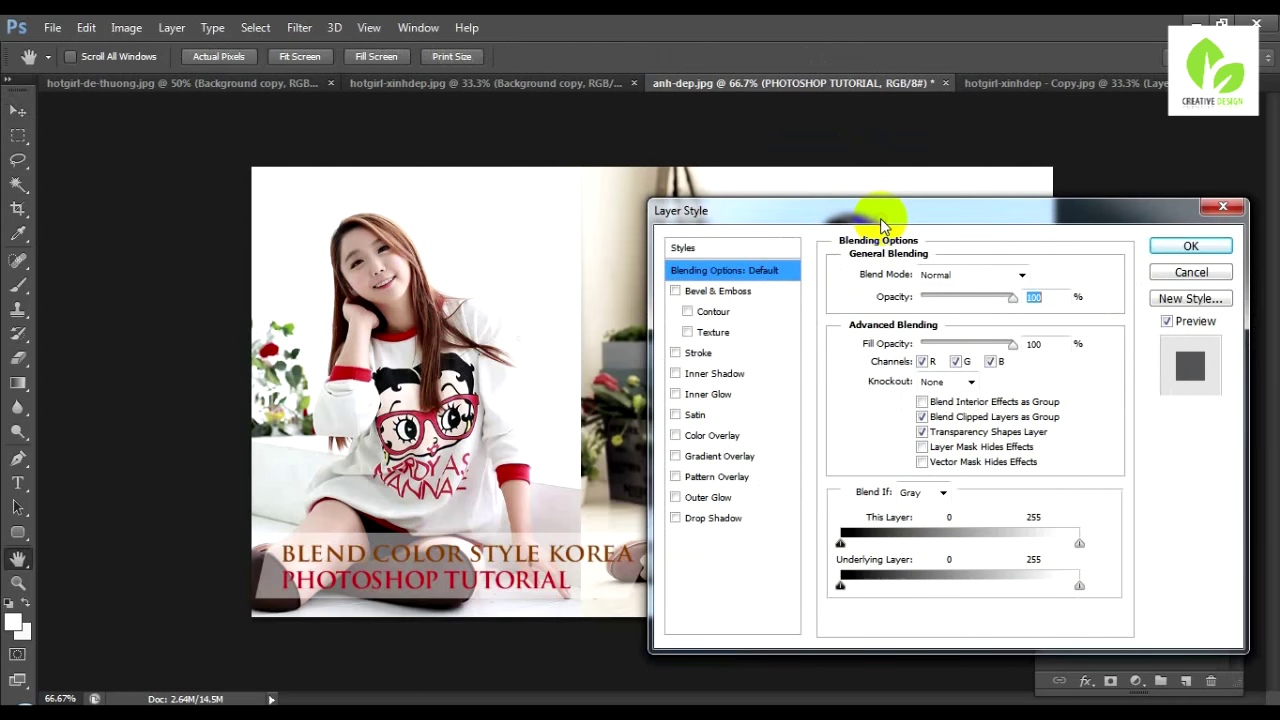
pyautogui.click(700, 353)
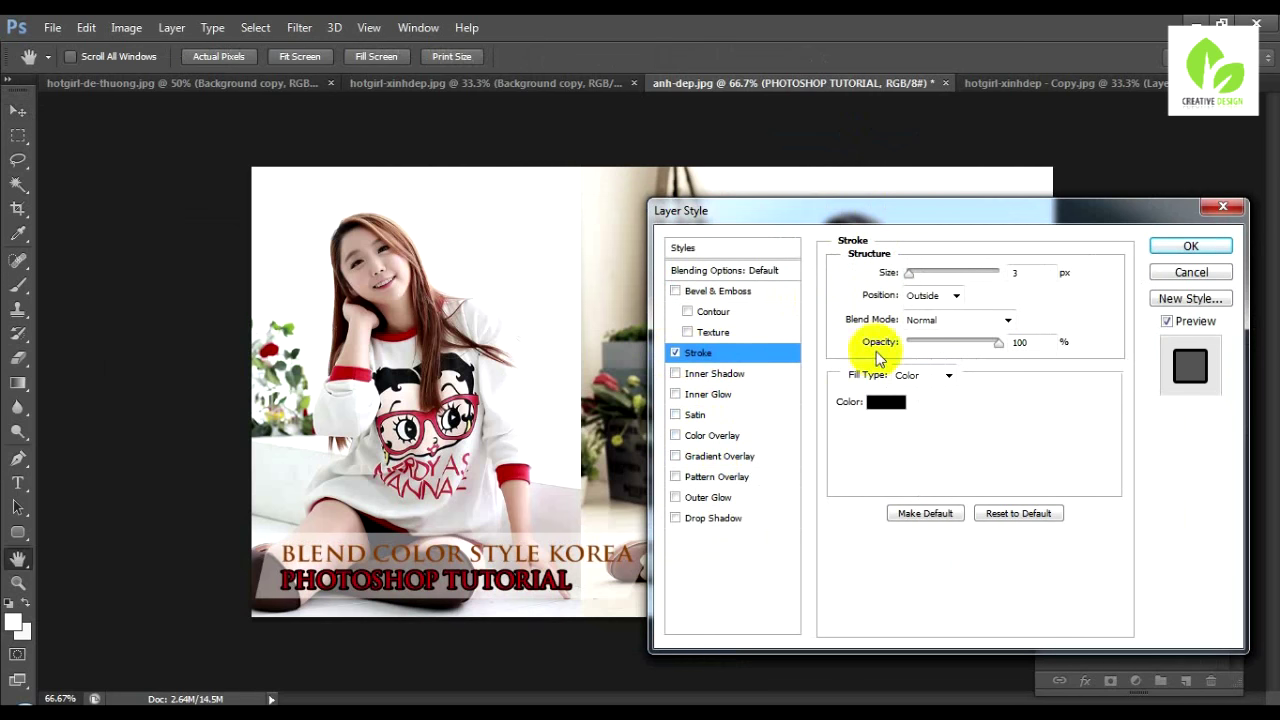
pyautogui.moveTo(955, 270); pyautogui.dragTo(925, 268)
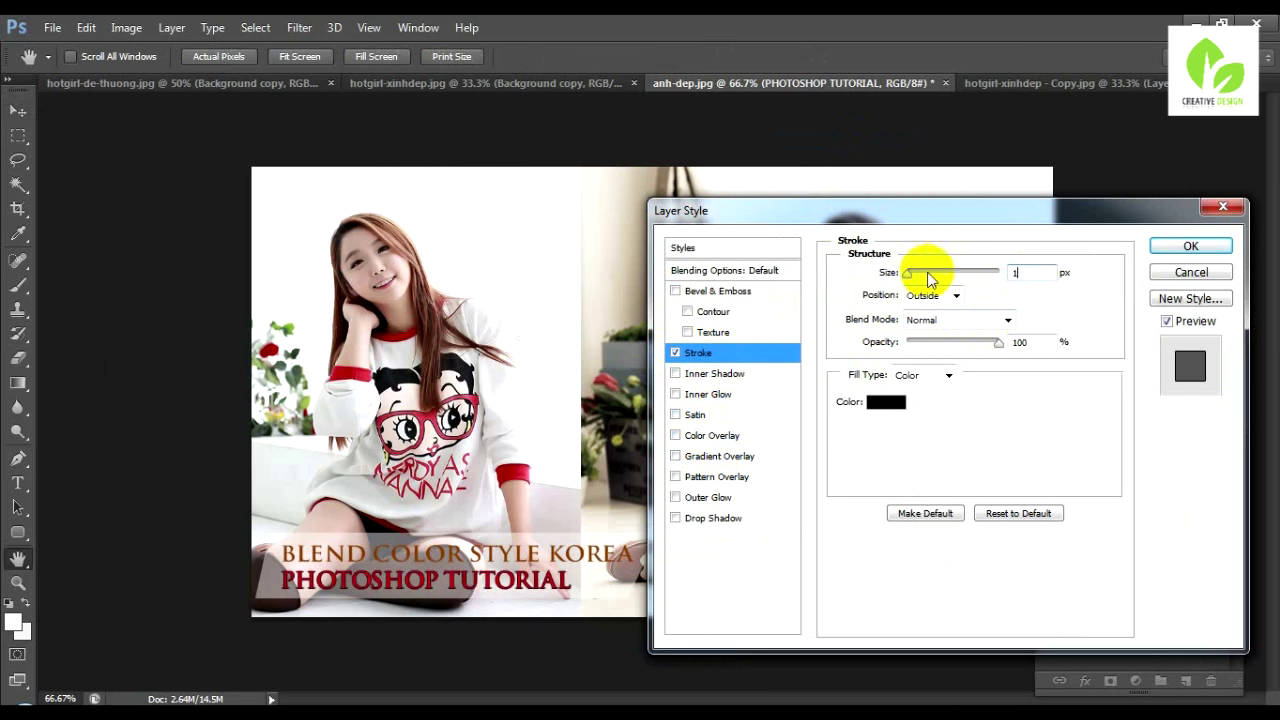
# - Colour the stroke bright yellow #f6ff01 and apply the layer style
pyautogui.click(884, 402)
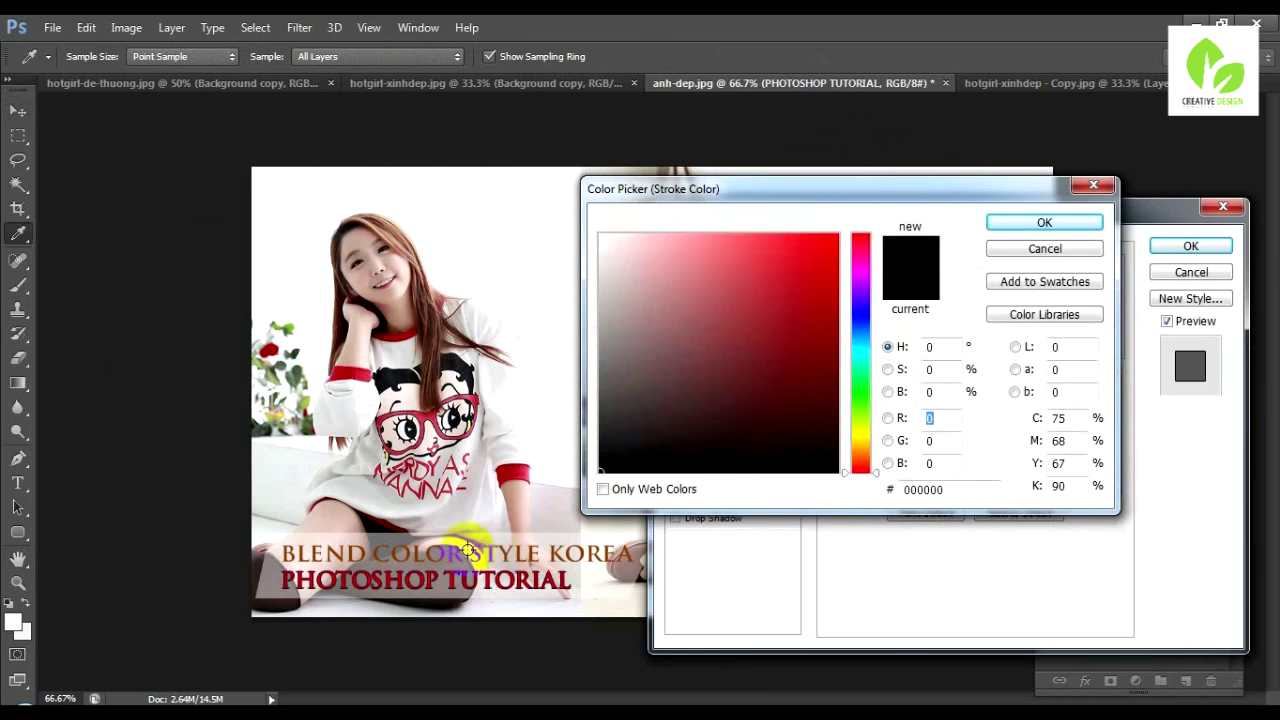
pyautogui.moveTo(858, 445); pyautogui.dragTo(858, 432)
pyautogui.moveTo(837, 259); pyautogui.dragTo(837, 234)
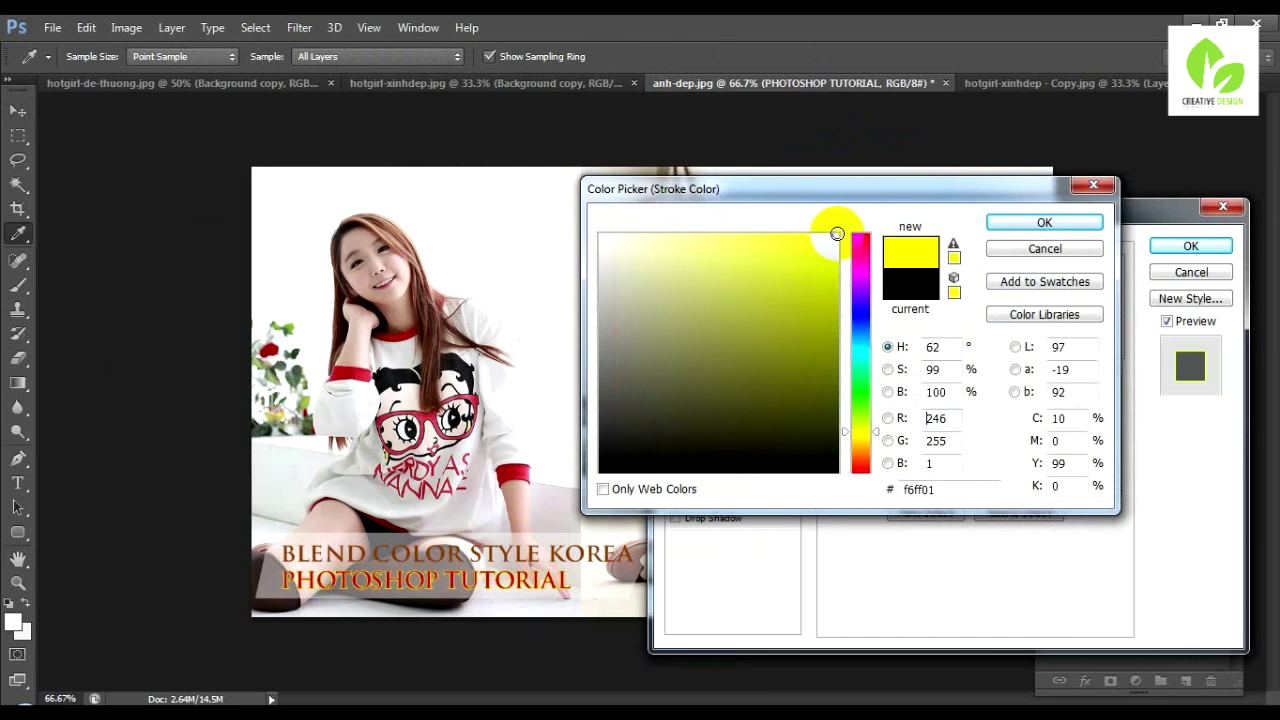
pyautogui.click(1032, 220)
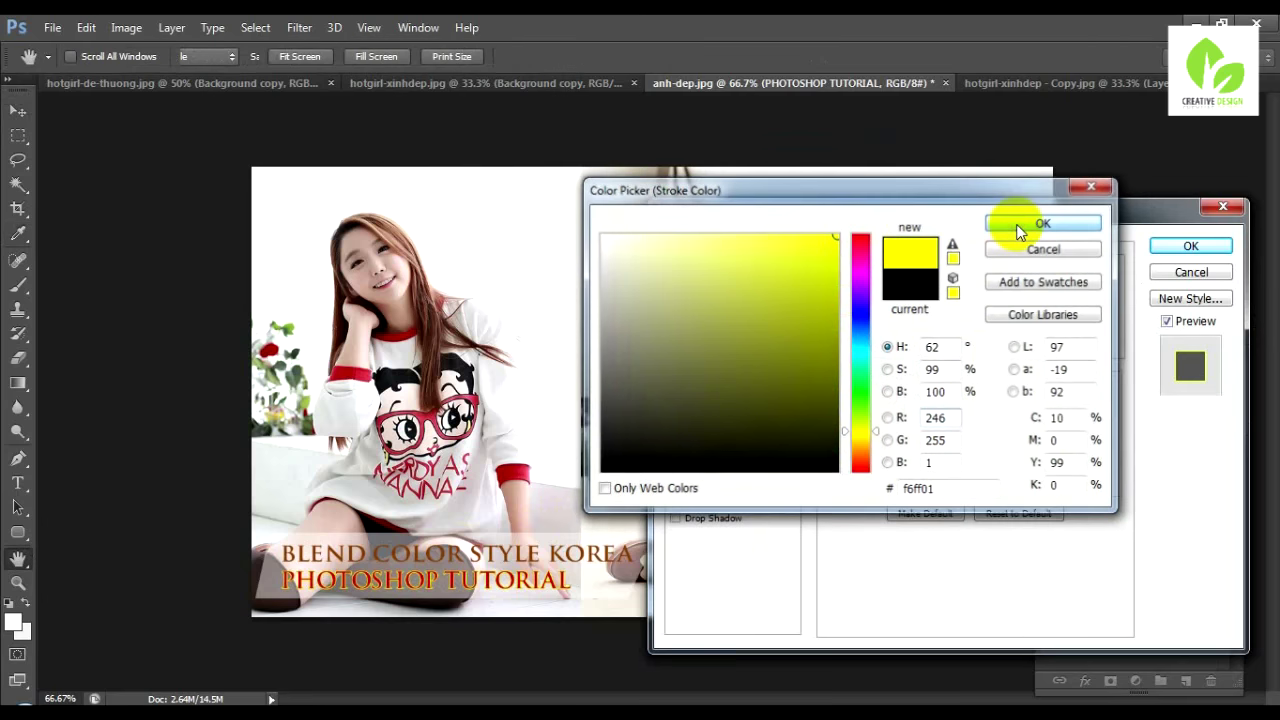
pyautogui.write('3')
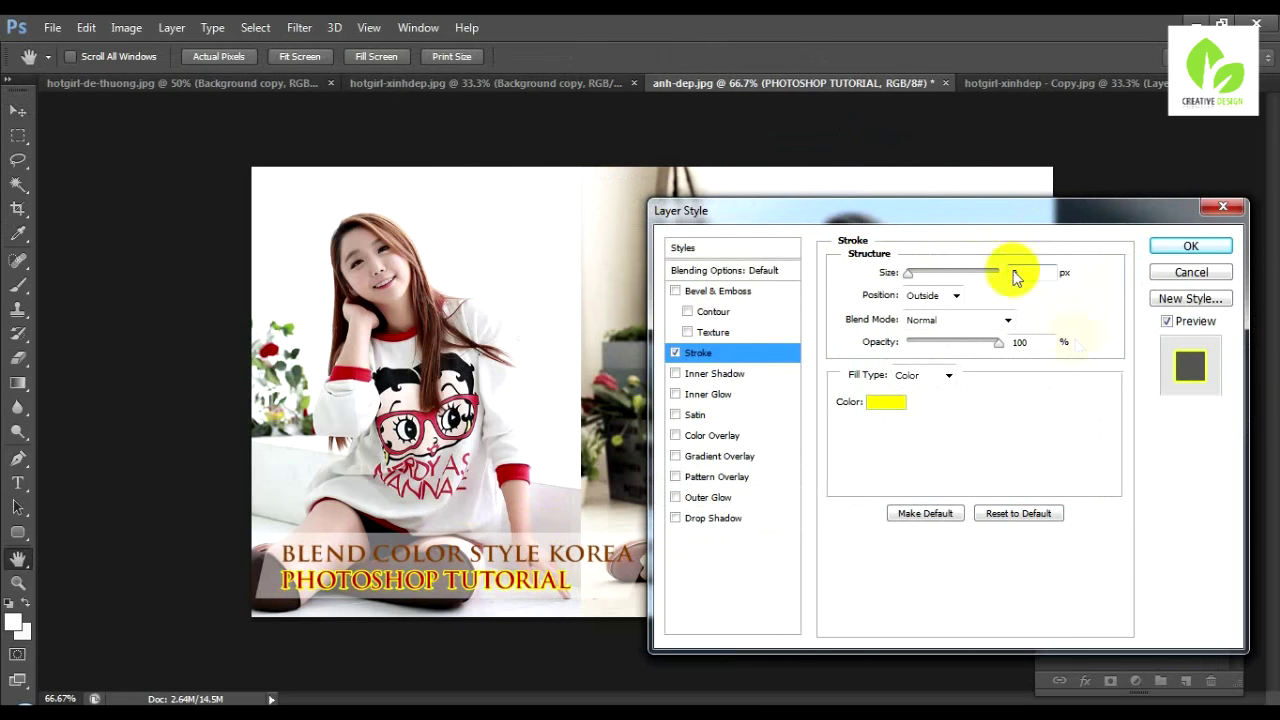
pyautogui.press('Return')
# - Select the blend color style korea text layer and open its layer menu
pyautogui.click(1130, 488)
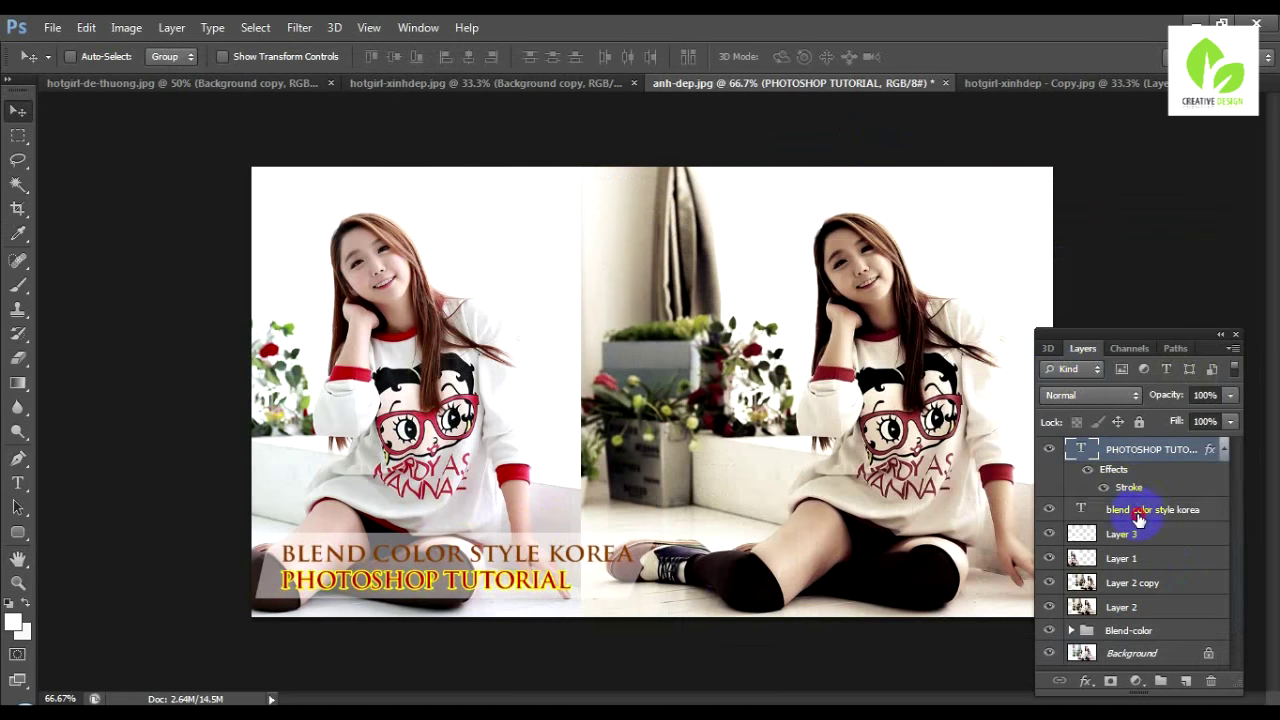
pyautogui.click(1138, 512)
pyautogui.rightClick(1136, 512)
# - Give the blend color style korea title a near-white #faf9f9 stroke
pyautogui.click(814, 128)
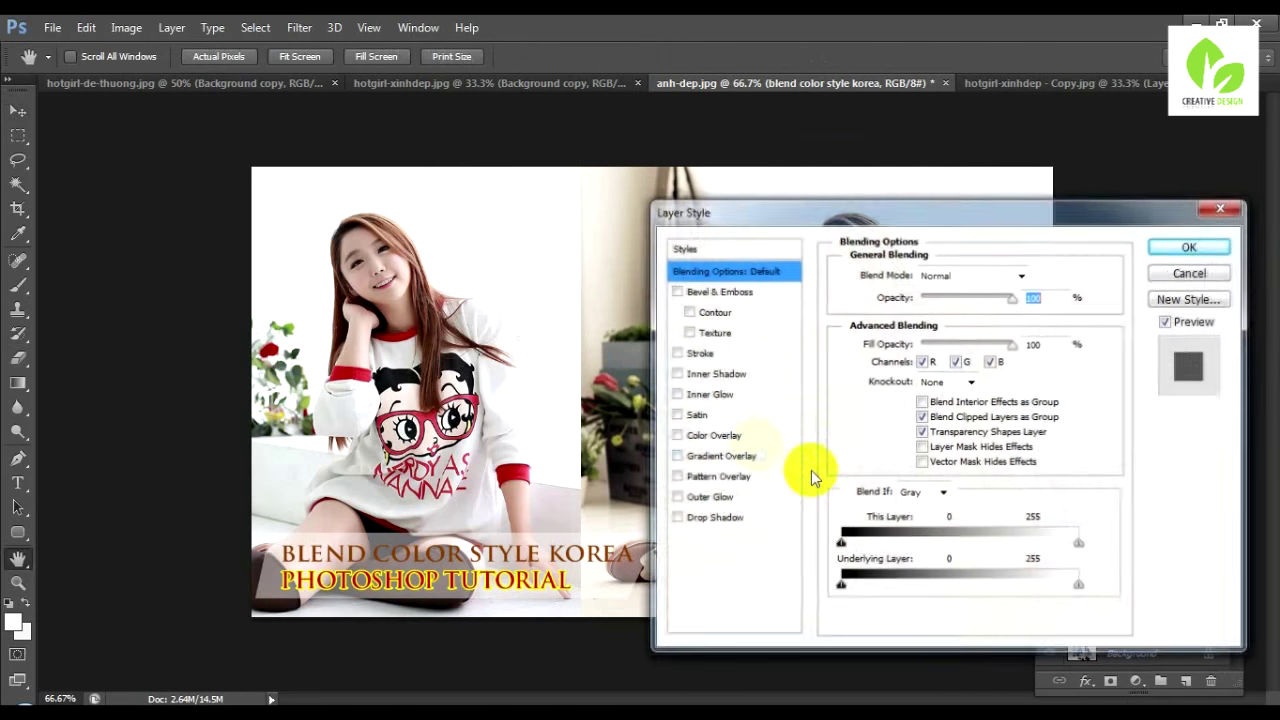
pyautogui.click(697, 357)
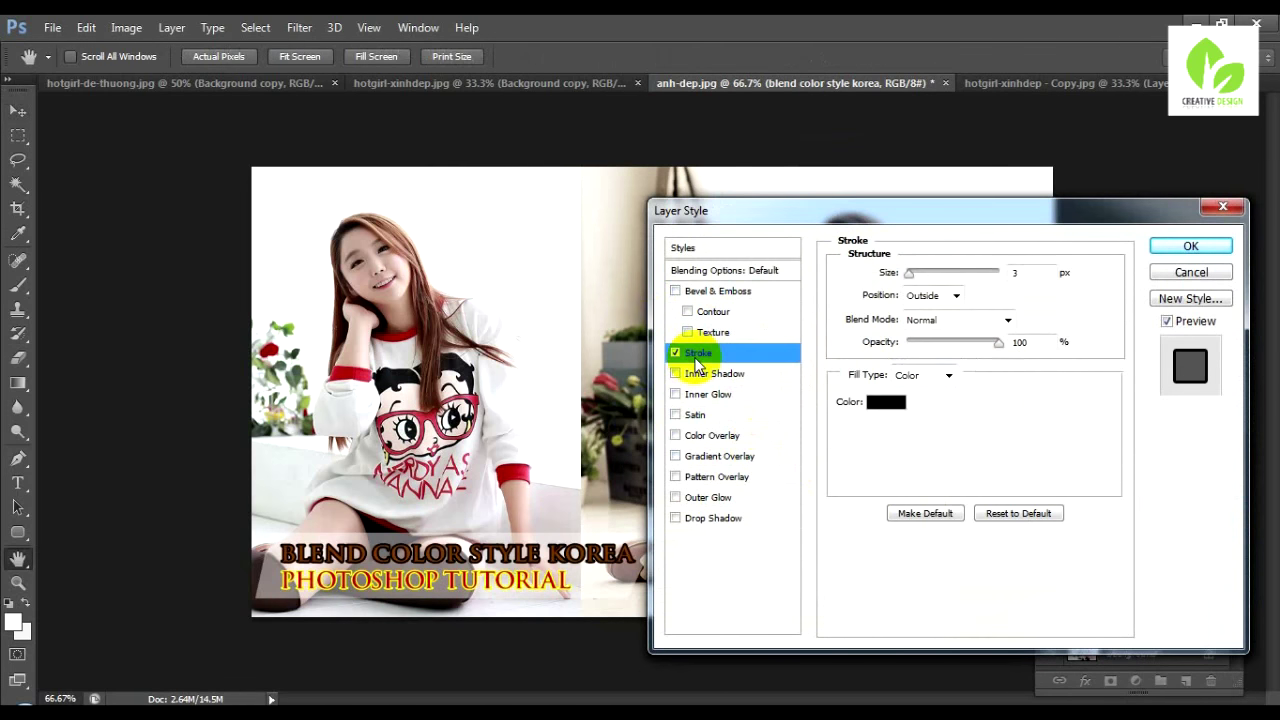
pyautogui.click(886, 402)
pyautogui.click(600, 238)
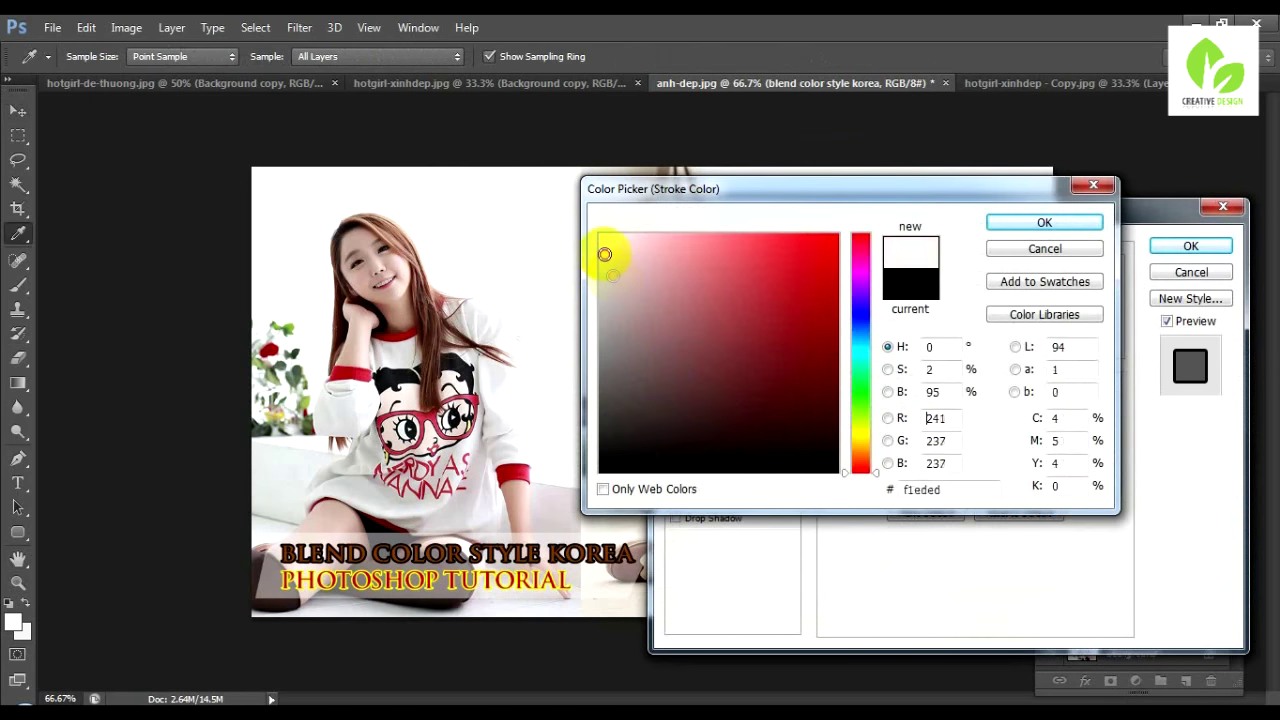
pyautogui.click(1044, 222)
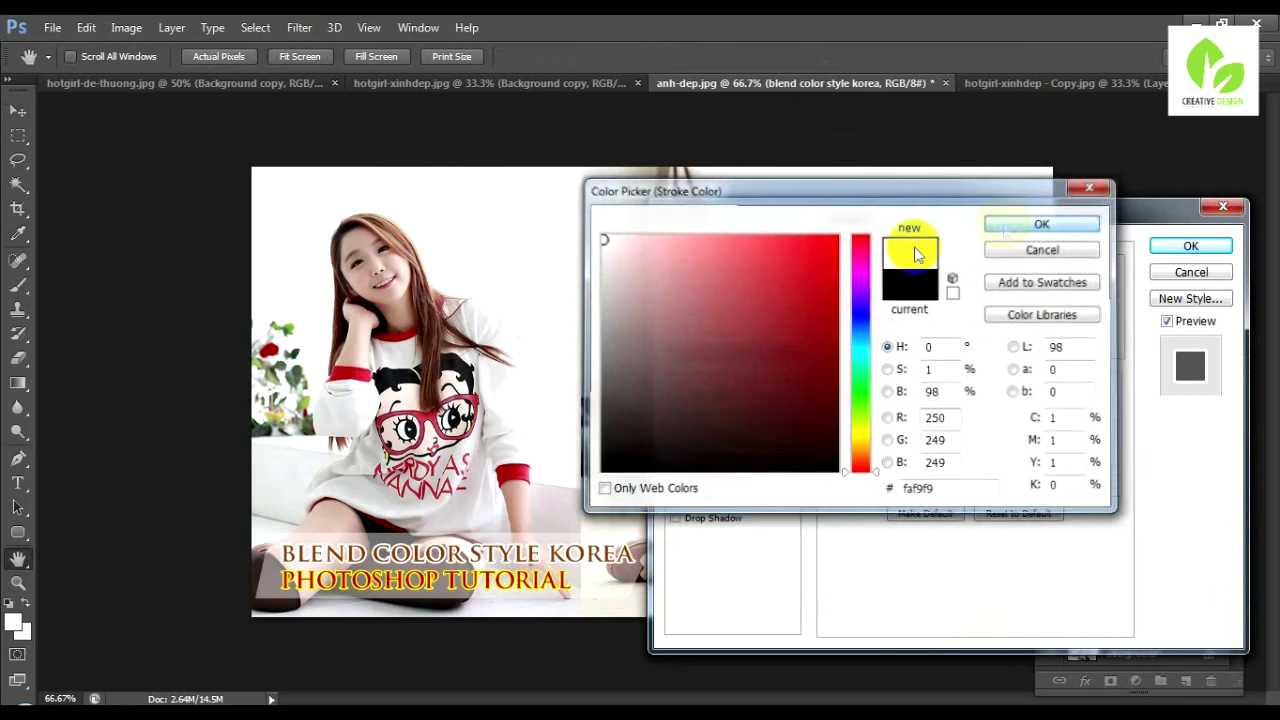
# - Add a drop shadow and a Violet, Orange gradient overlay to the title
pyautogui.click(707, 519)
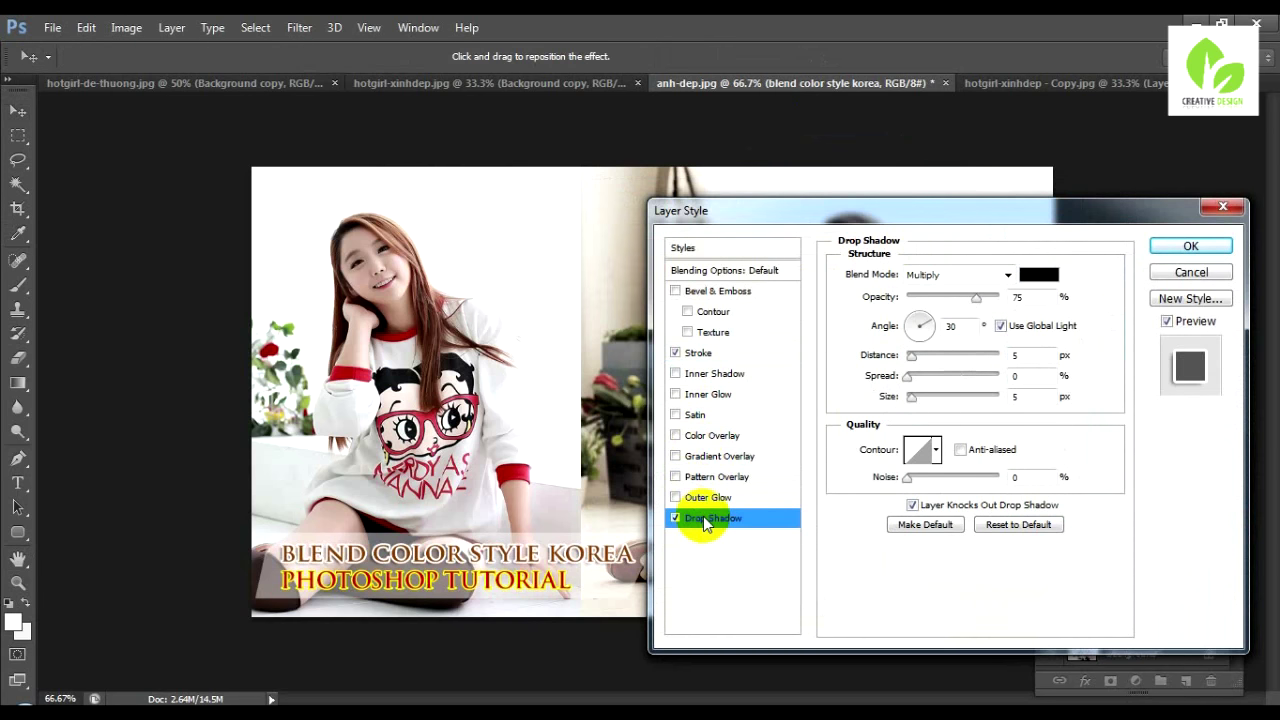
pyautogui.click(731, 457)
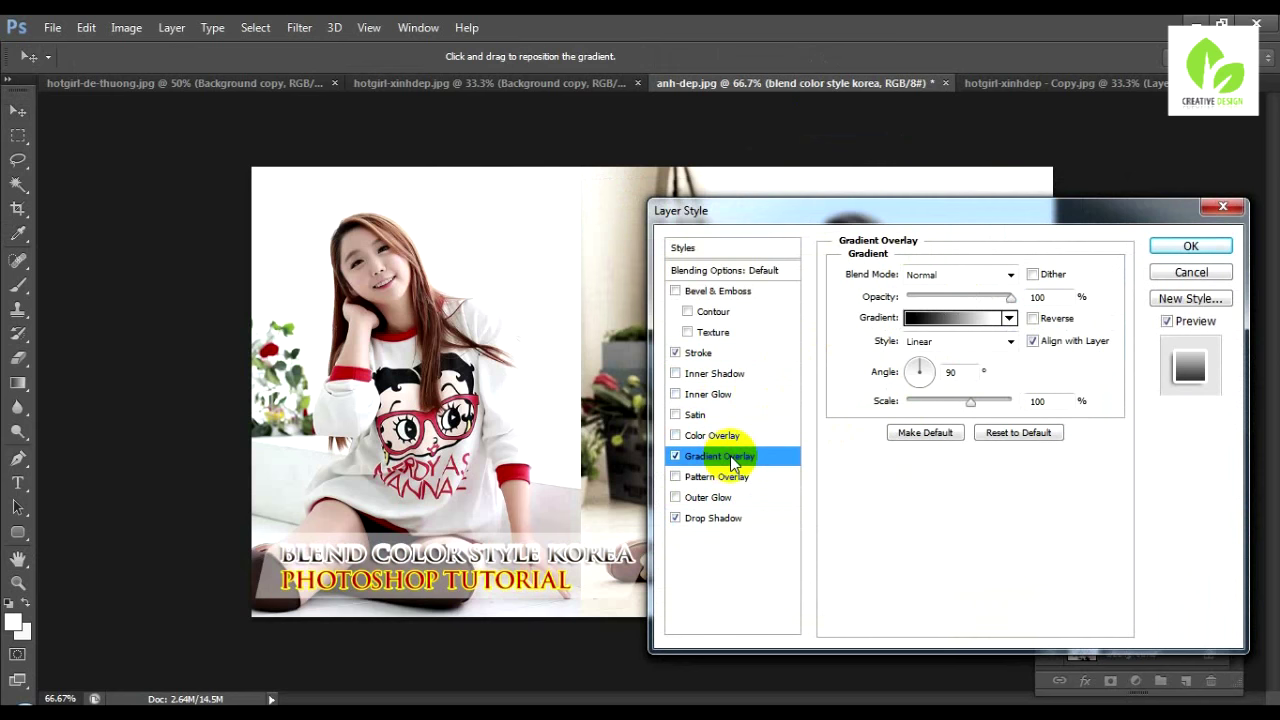
pyautogui.click(1009, 318)
pyautogui.click(952, 366)
pyautogui.click(989, 357)
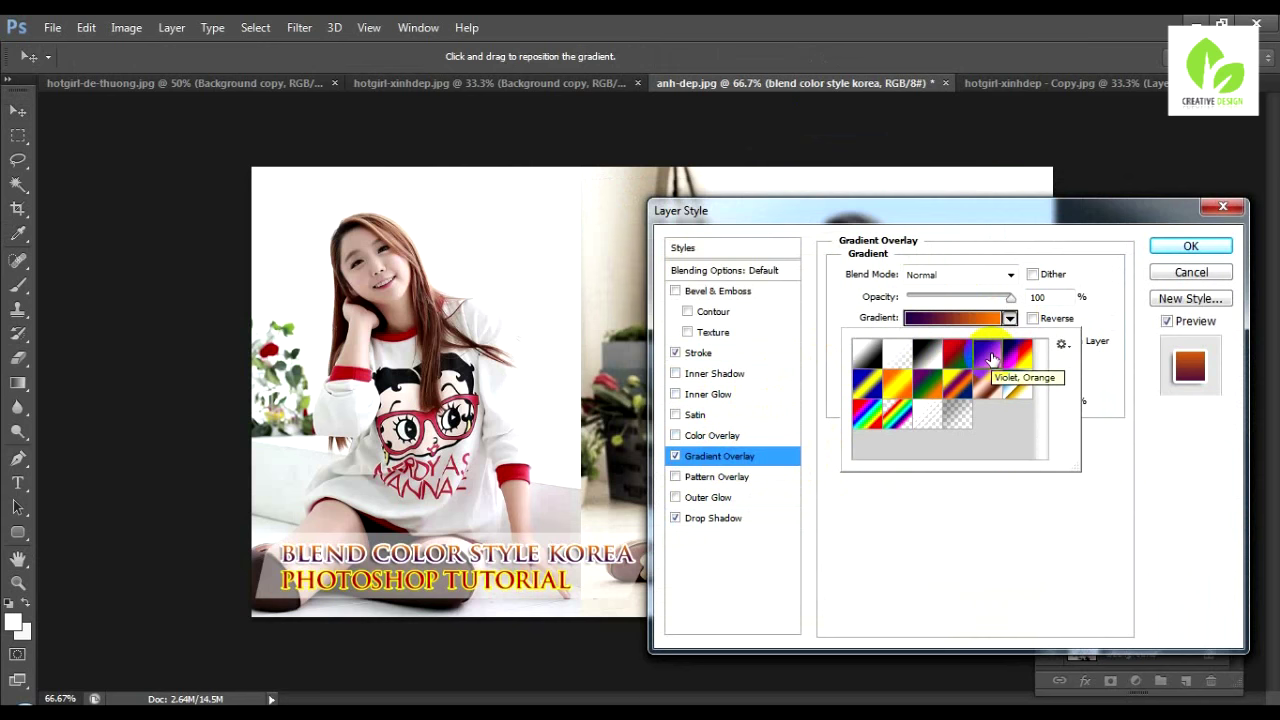
pyautogui.click(1170, 247)
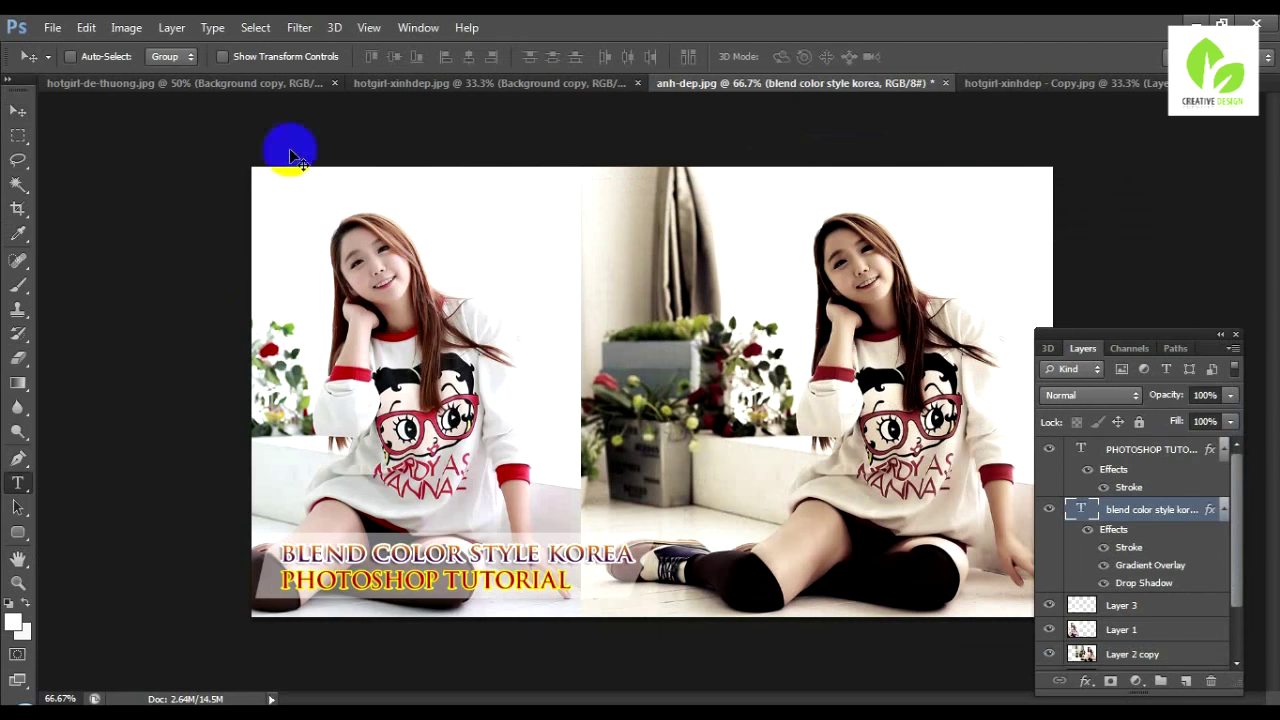
pyautogui.click(201, 57)
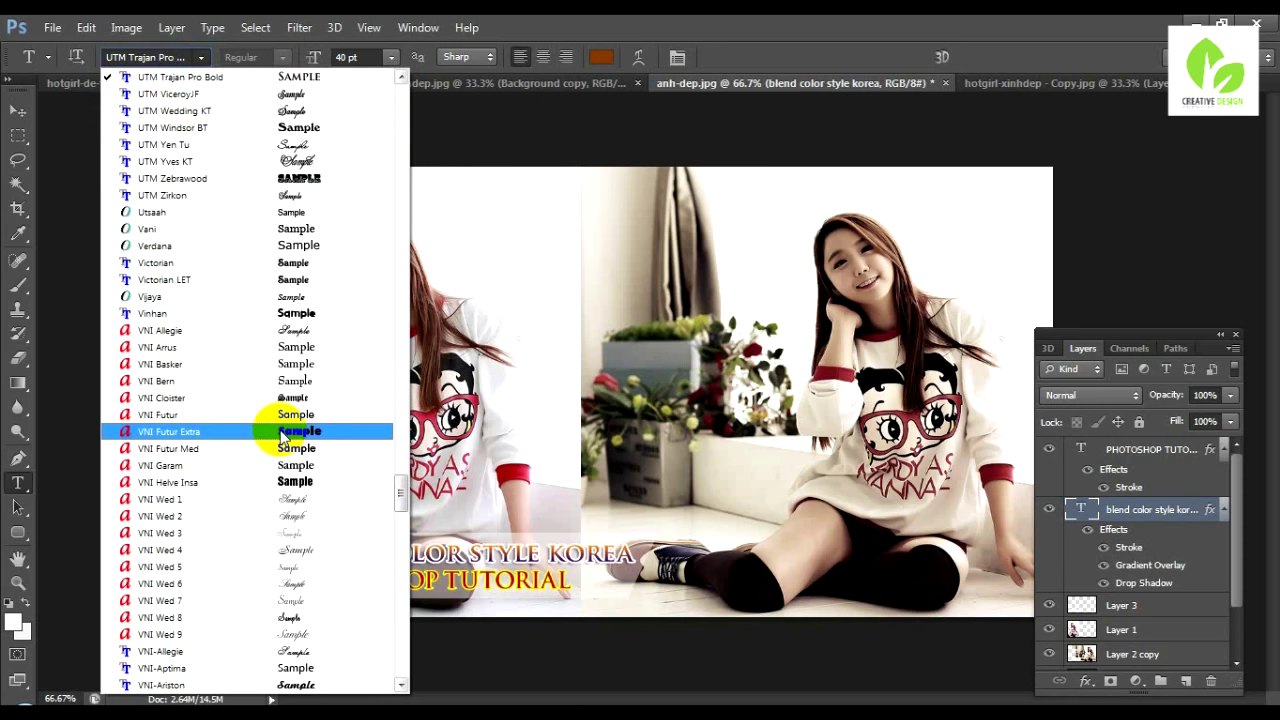
# - Try UTM Androgyne, then set the title font to UTM Americana Bold
pyautogui.moveTo(399, 488); pyautogui.dragTo(388, 382)
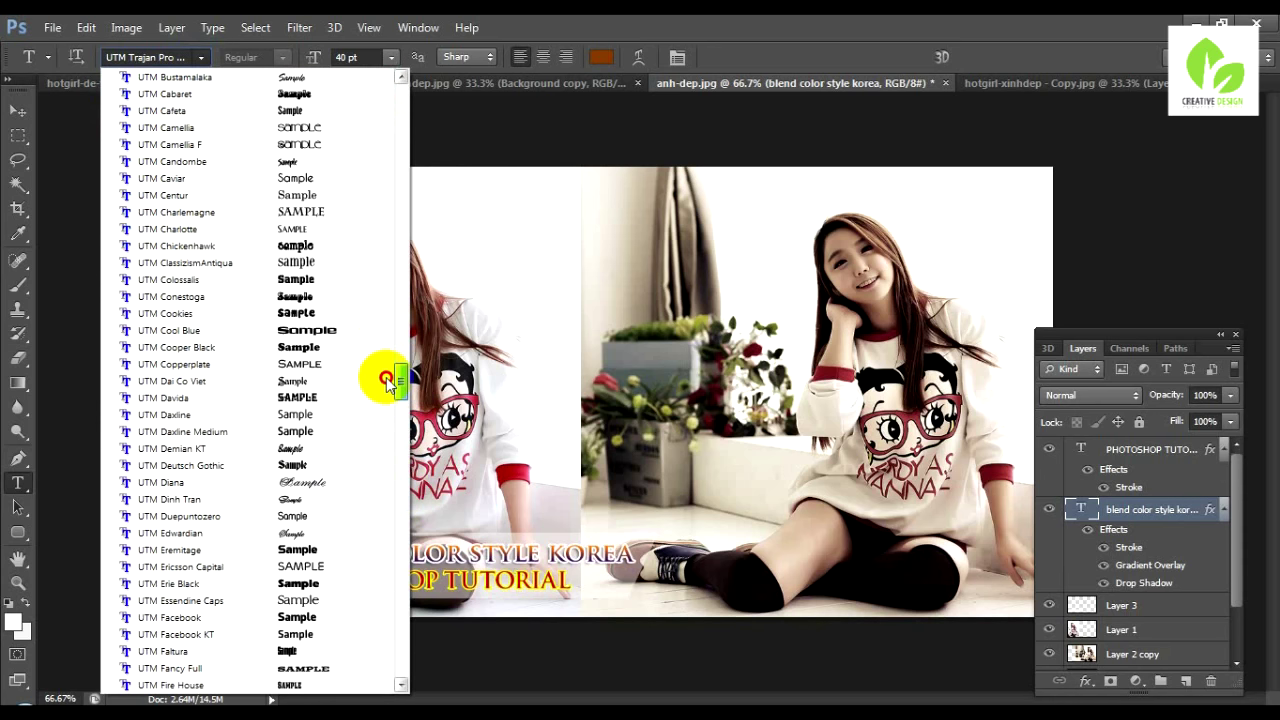
pyautogui.moveTo(388, 382); pyautogui.dragTo(392, 358)
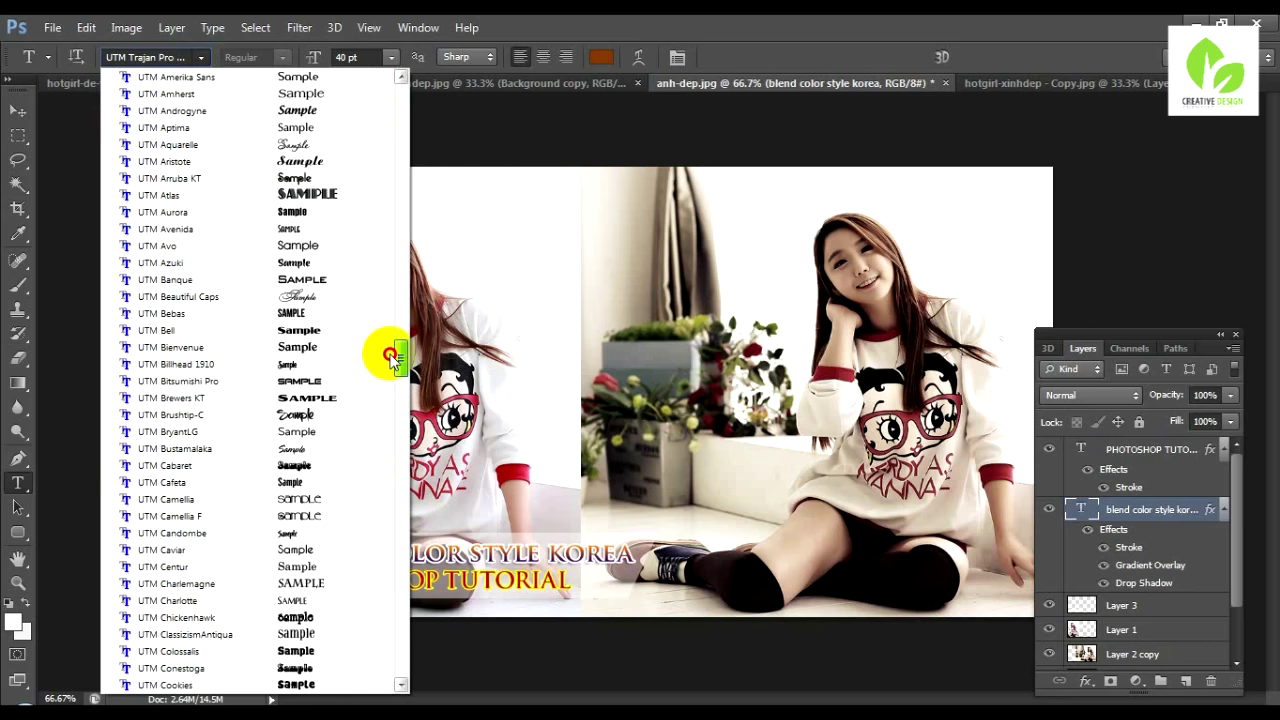
pyautogui.click(306, 111)
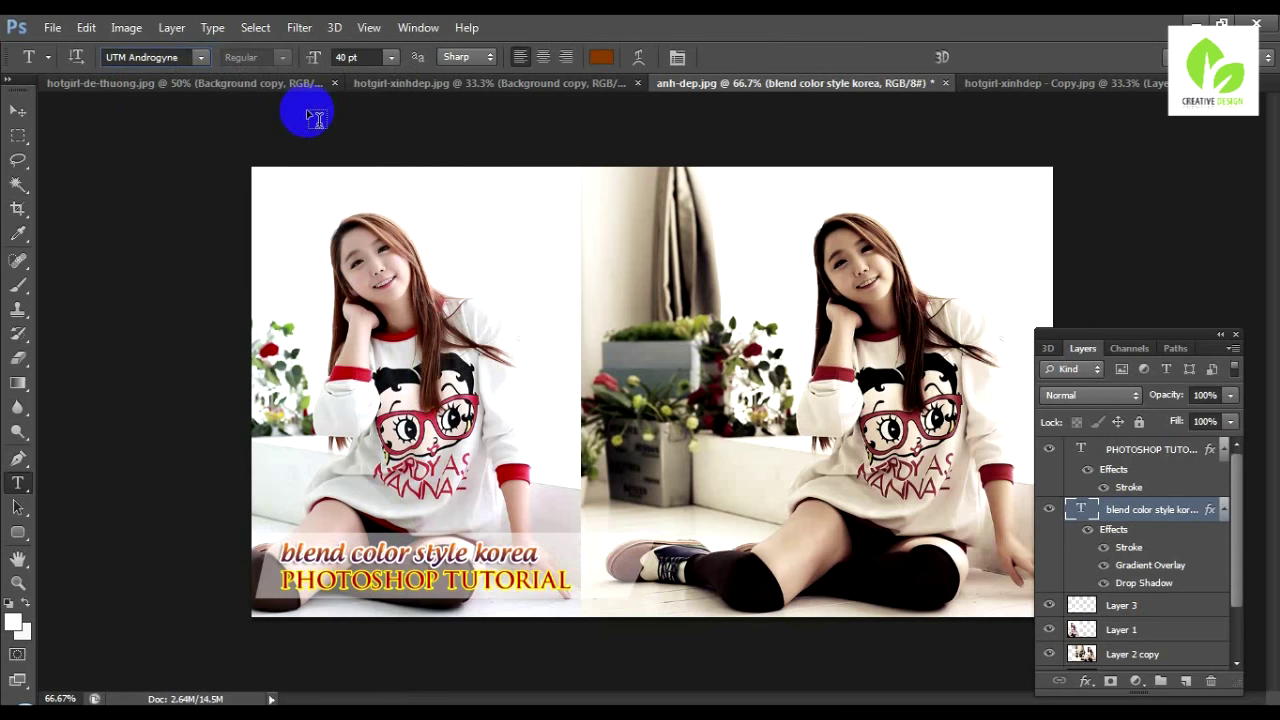
pyautogui.click(201, 57)
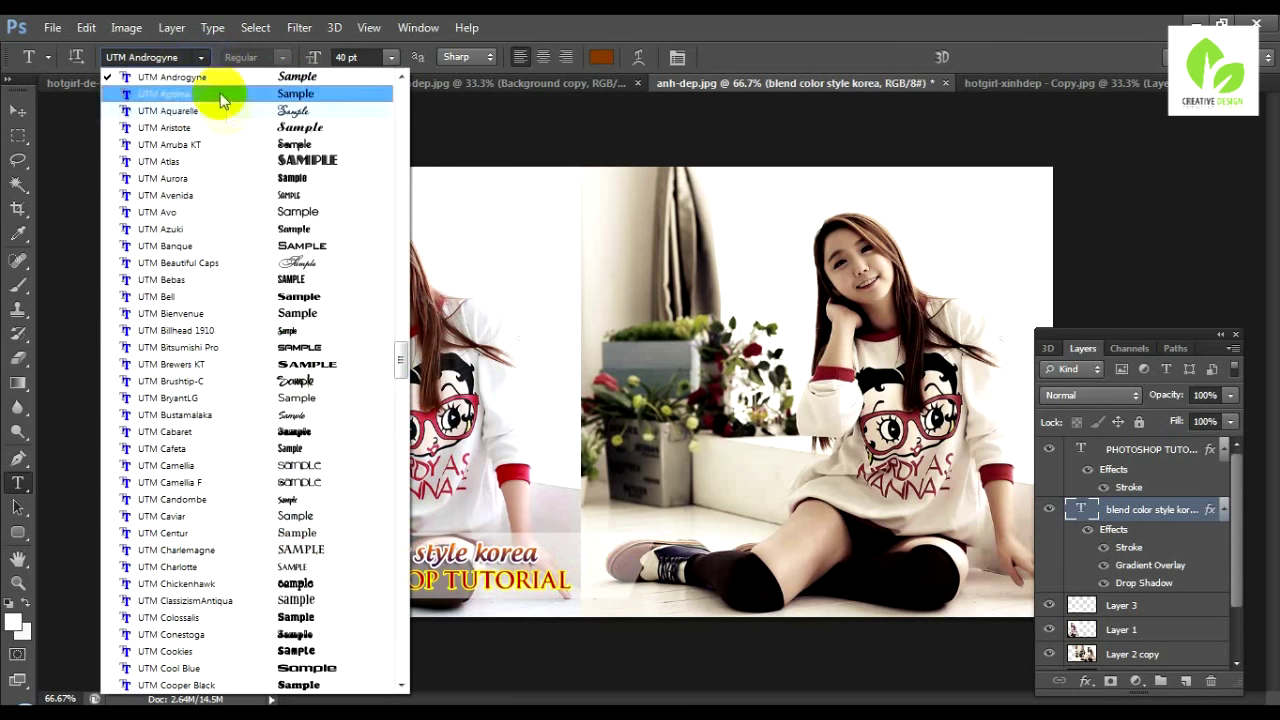
pyautogui.scroll(1, 234, 99)
pyautogui.scroll(2, 234, 99)
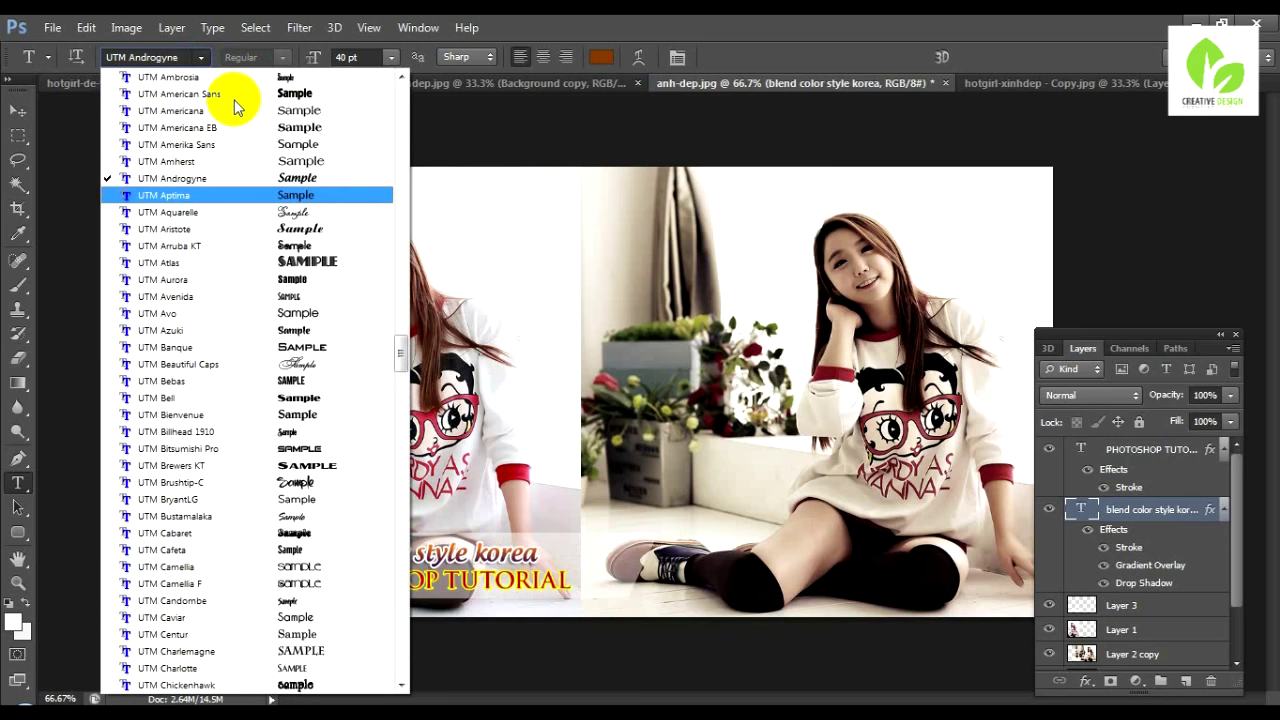
pyautogui.click(238, 126)
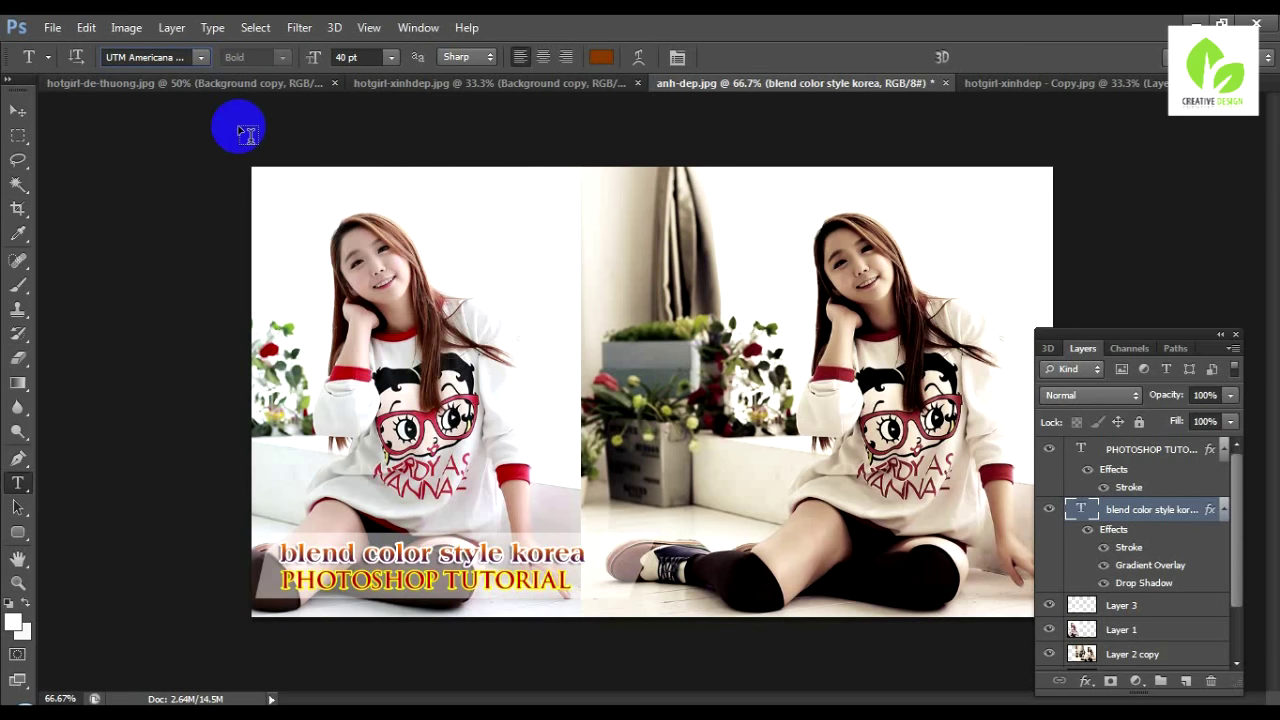
# - Turn on All Caps in the Character panel so the title reads BLEND COLOR STYLE KOREA
pyautogui.click(677, 57)
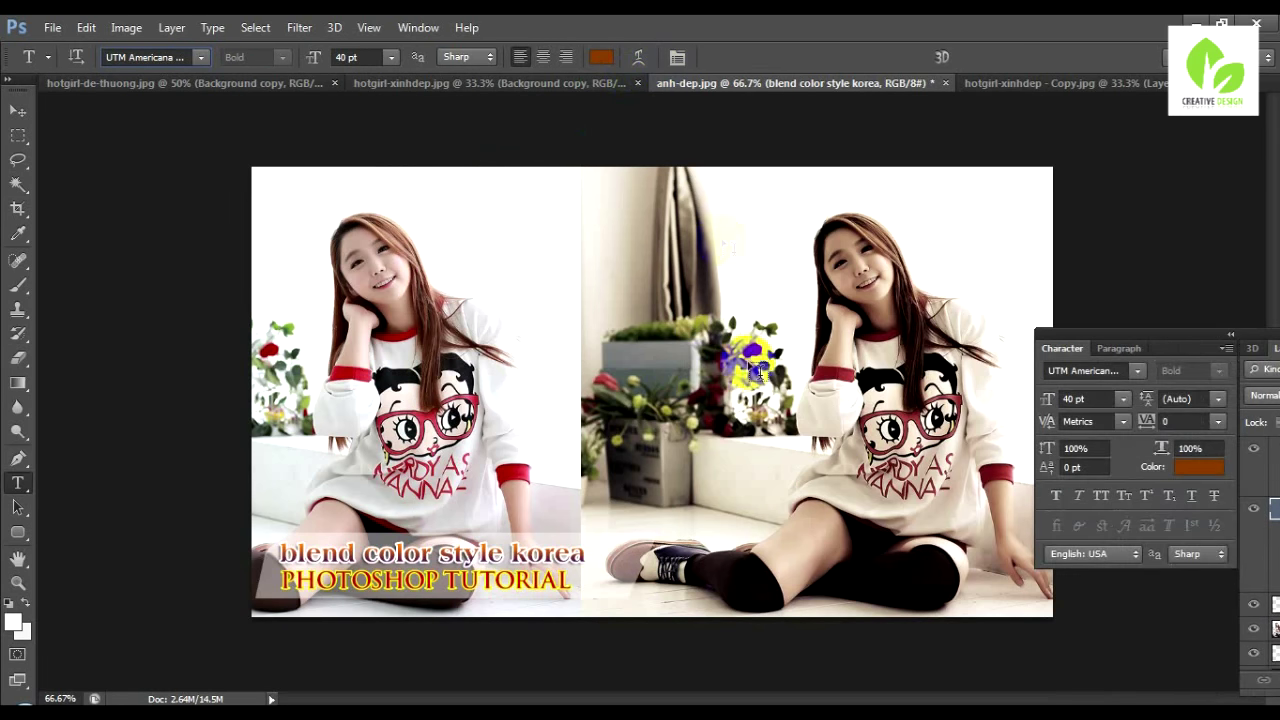
pyautogui.click(1102, 497)
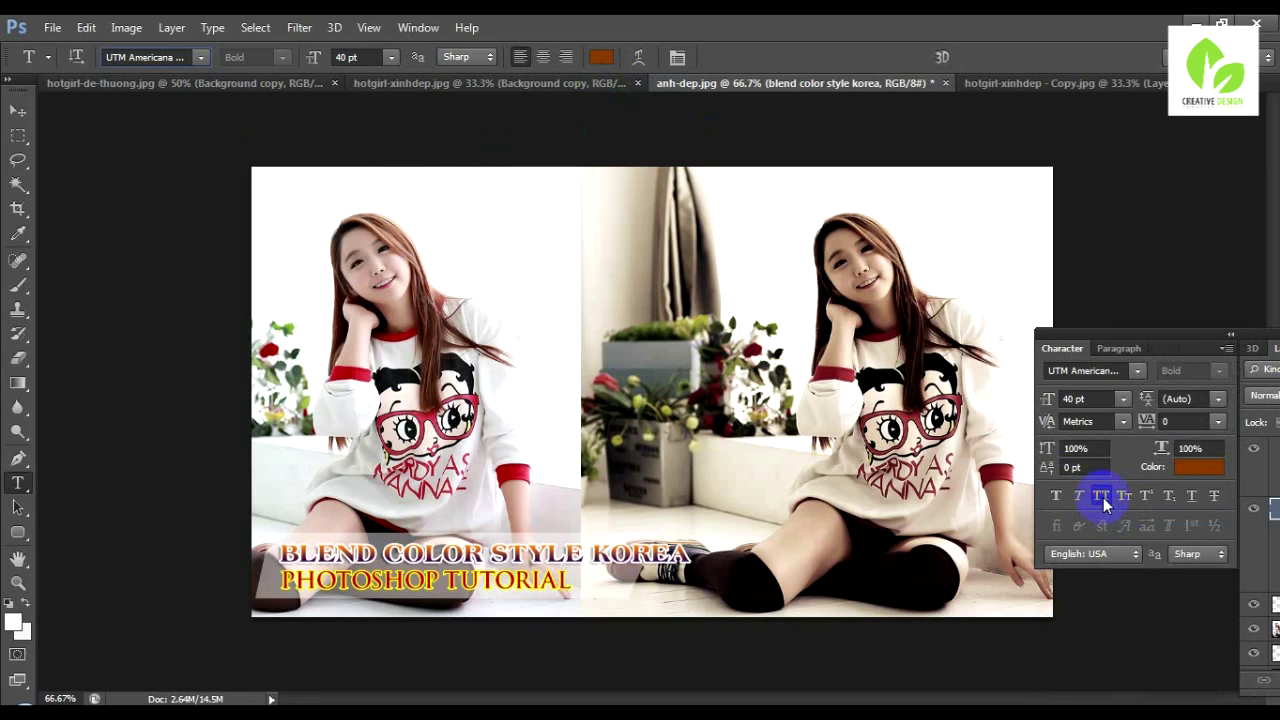
pyautogui.click(1191, 448)
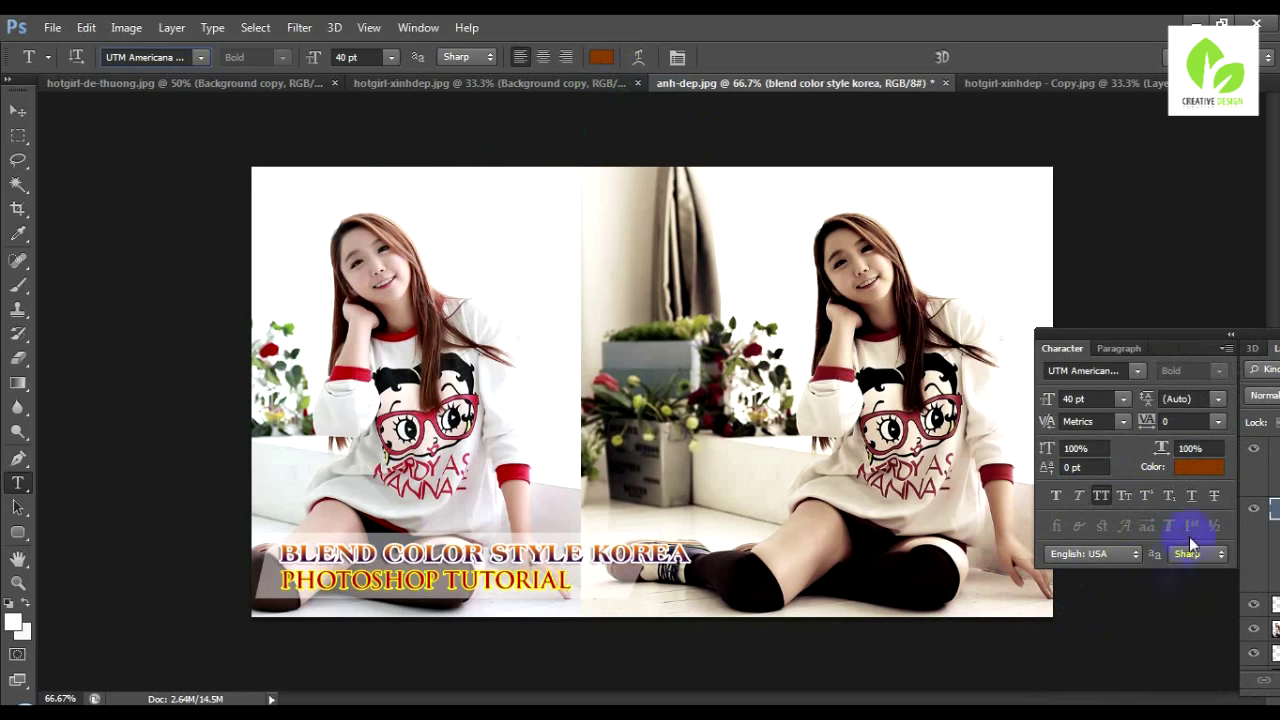
pyautogui.click(18, 110)
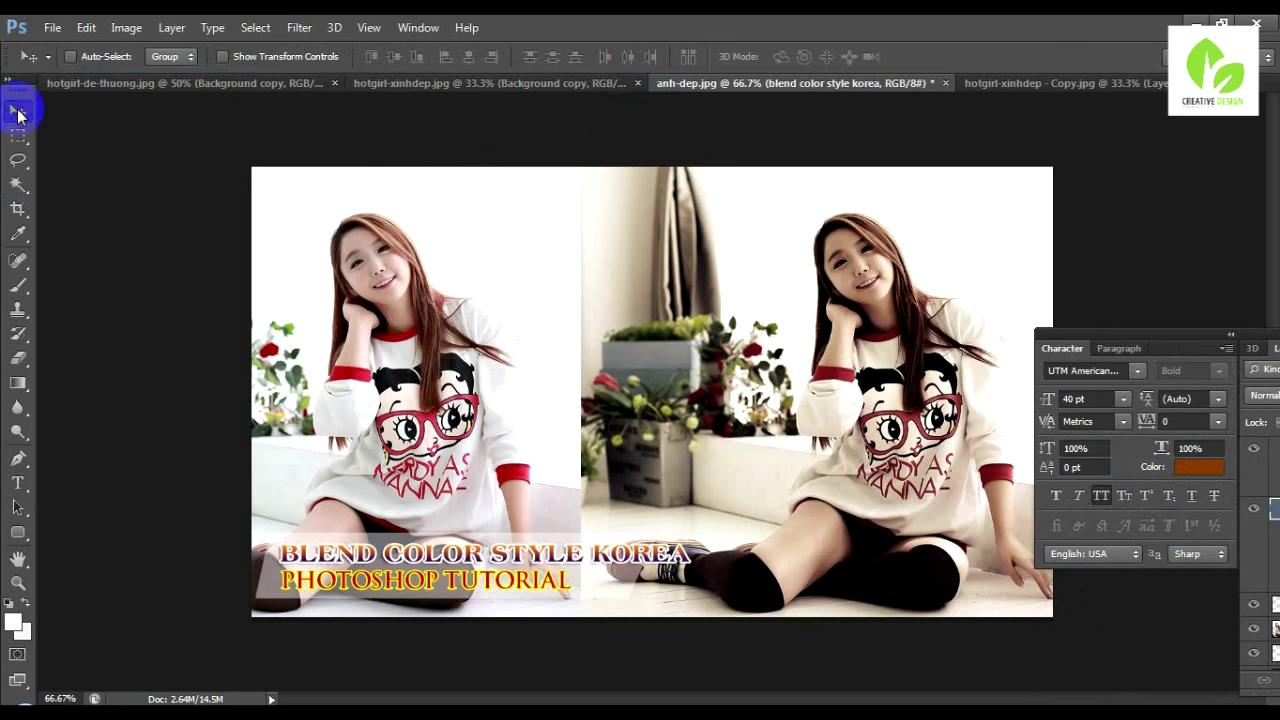
# - Select Layer 3 and shift a piece of the banner's right end further right
pyautogui.rightClick(600, 580)
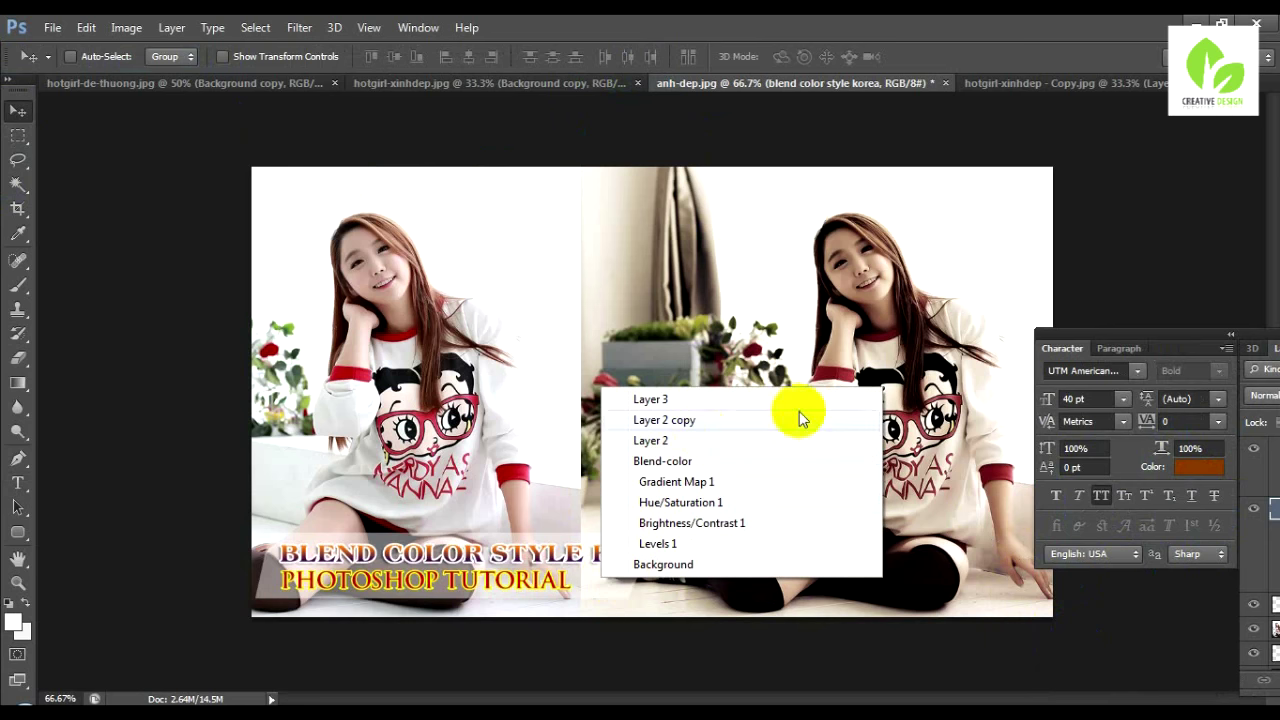
pyautogui.click(1224, 344)
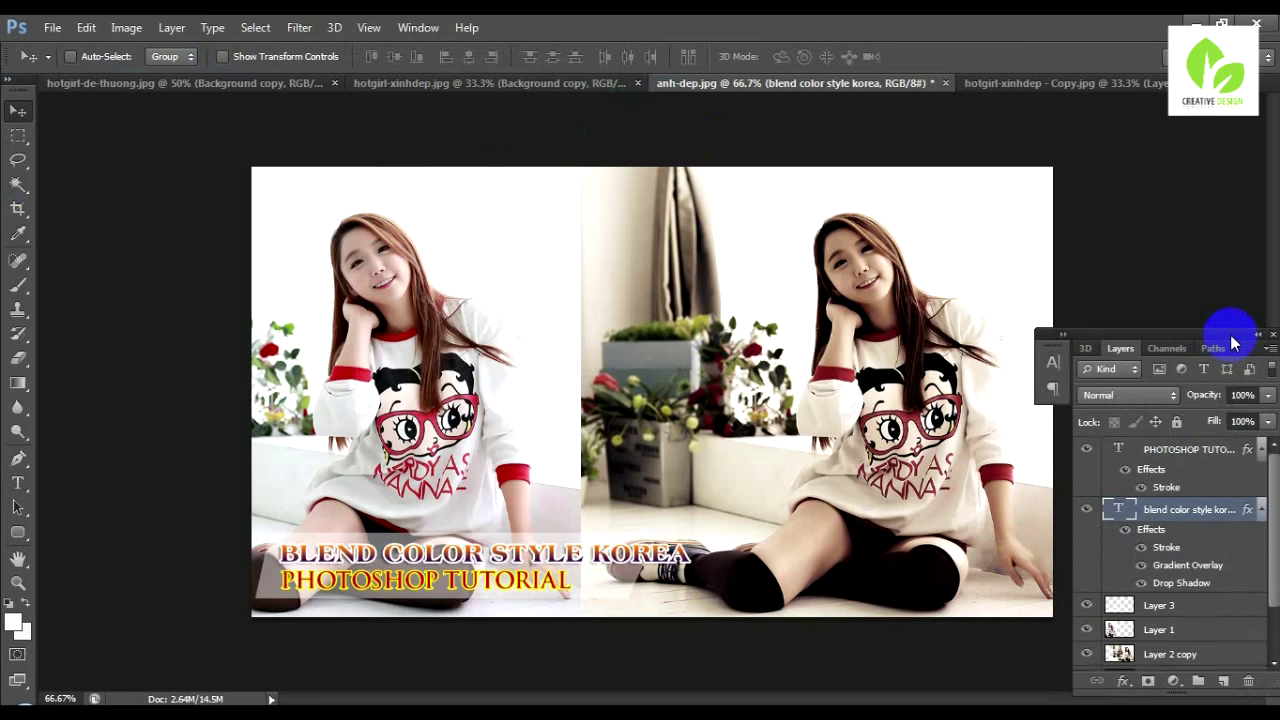
pyautogui.click(1145, 606)
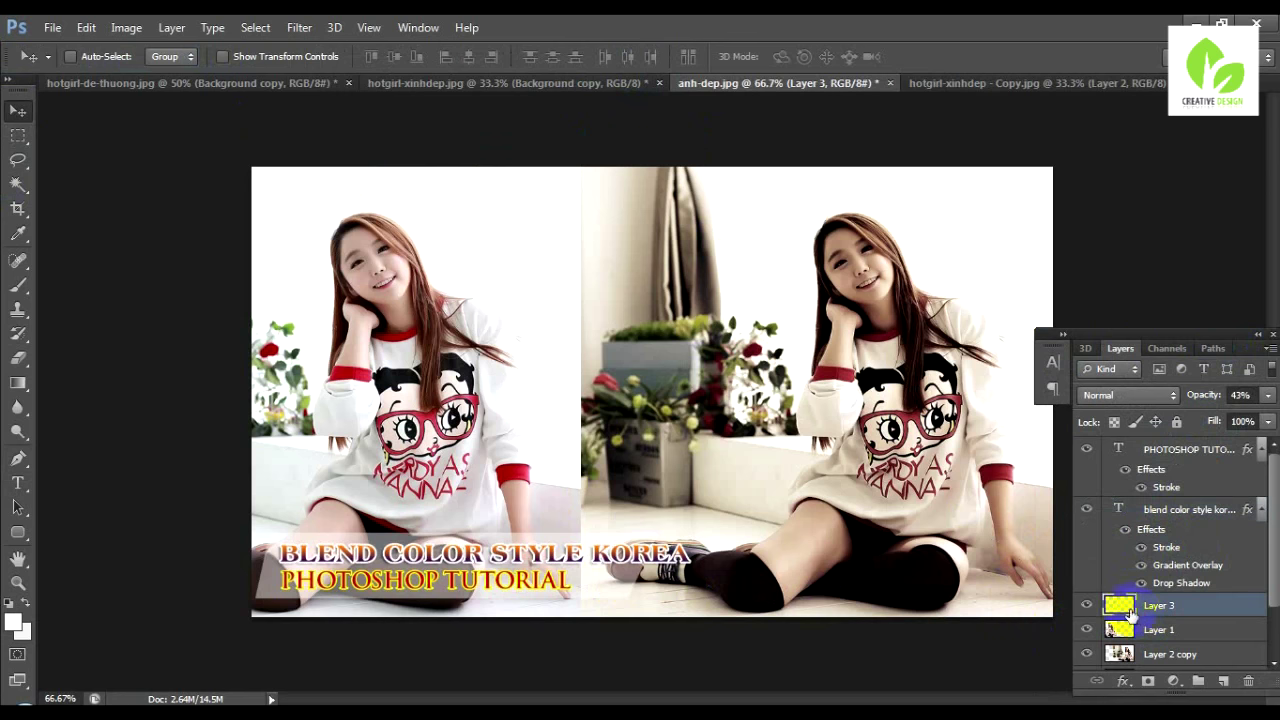
pyautogui.press('m')
pyautogui.moveTo(491, 460); pyautogui.dragTo(734, 620)
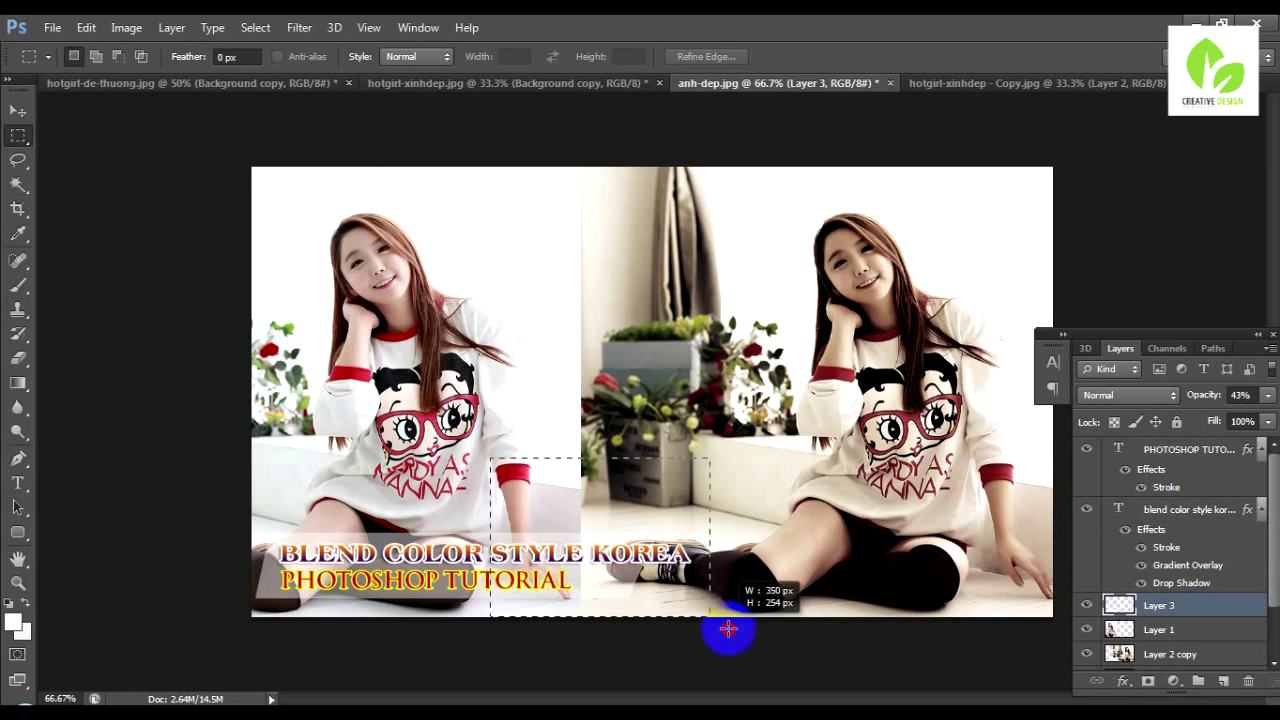
pyautogui.moveTo(607, 597); pyautogui.dragTo(802, 582)
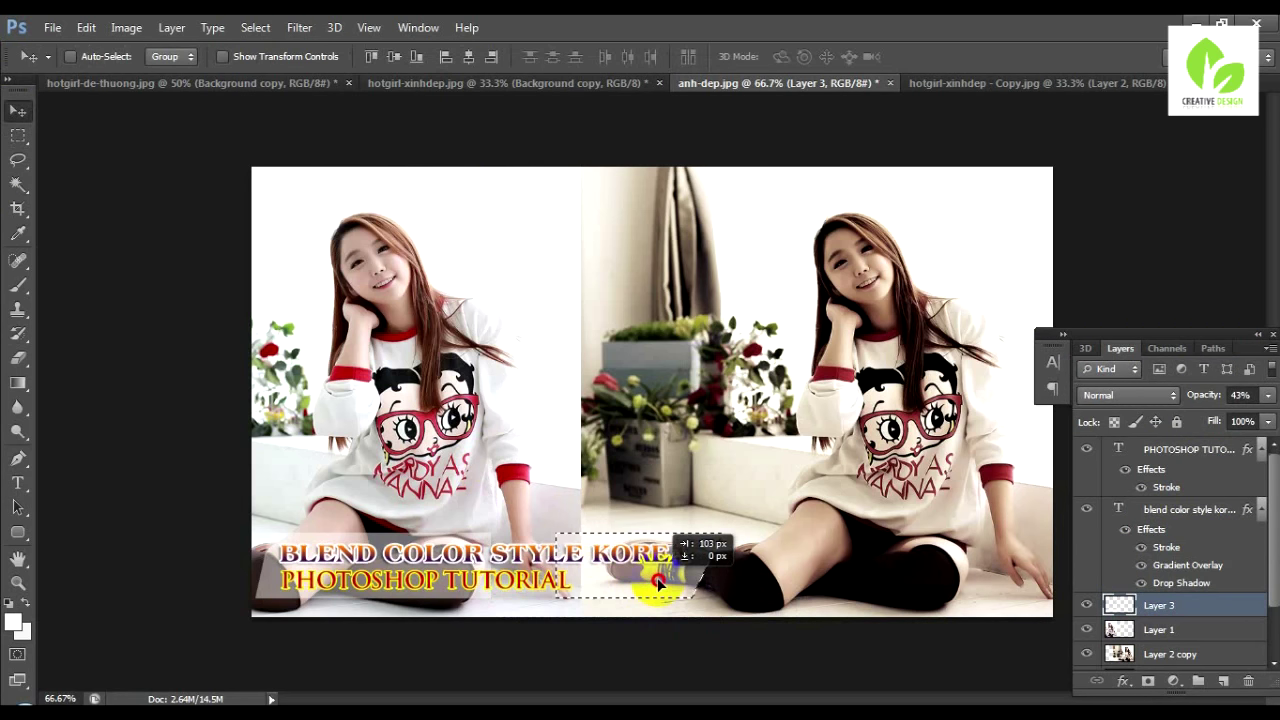
pyautogui.hotkey('ctrl', 'd')
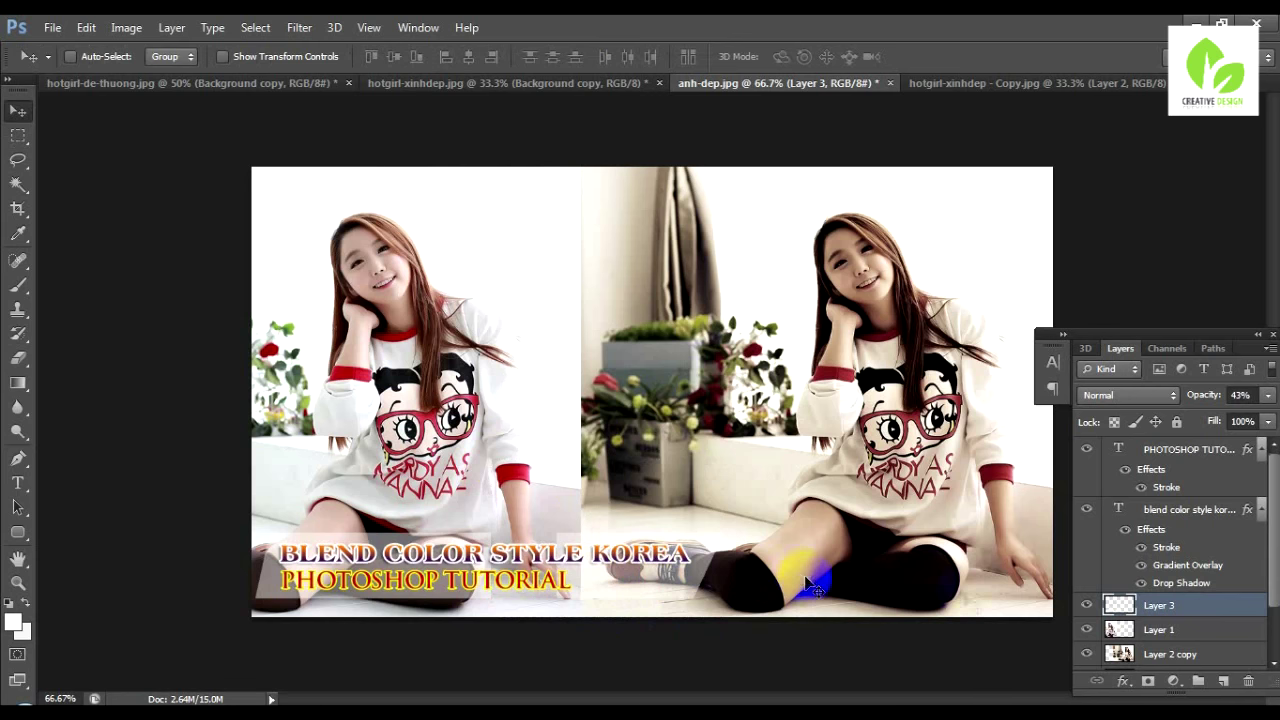
pyautogui.moveTo(805, 582); pyautogui.dragTo(910, 592)
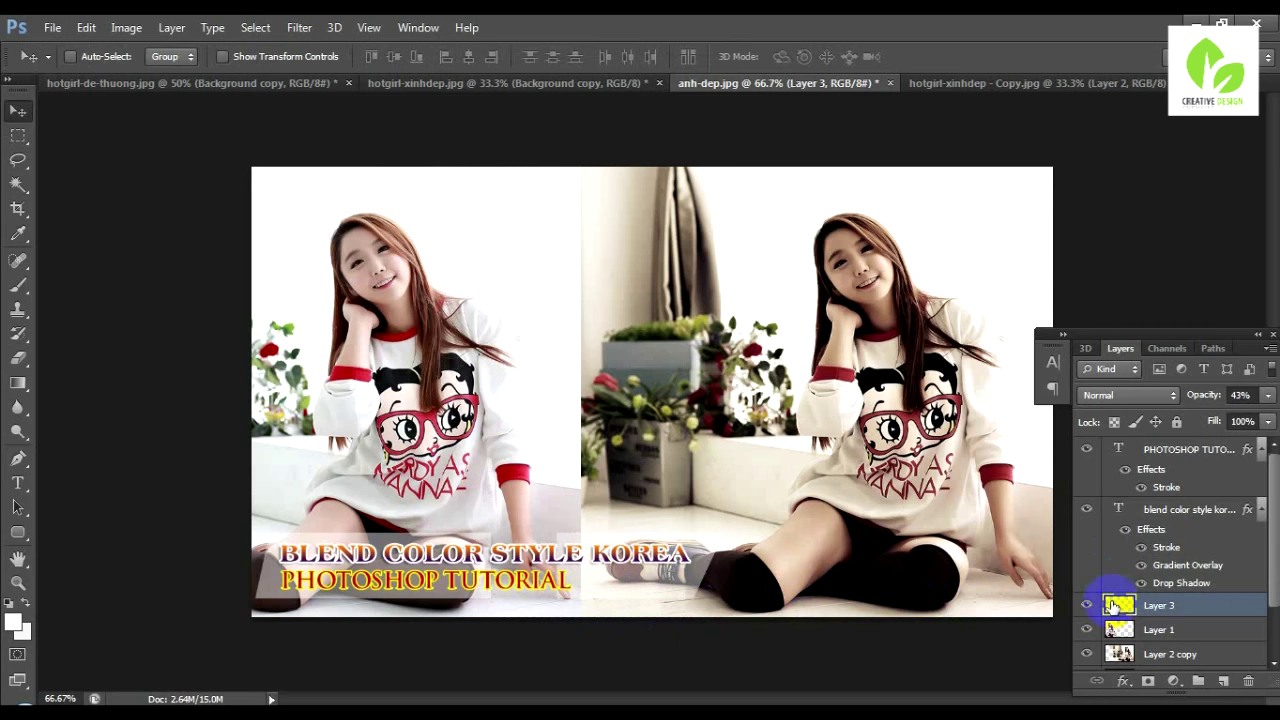
# - Free-transform the banner's end, stretching it leftward under the longer title
pyautogui.press('m')
pyautogui.moveTo(548, 527); pyautogui.dragTo(600, 615)
pyautogui.hotkey('ctrl', 't')
pyautogui.moveTo(549, 571); pyautogui.dragTo(465, 571)
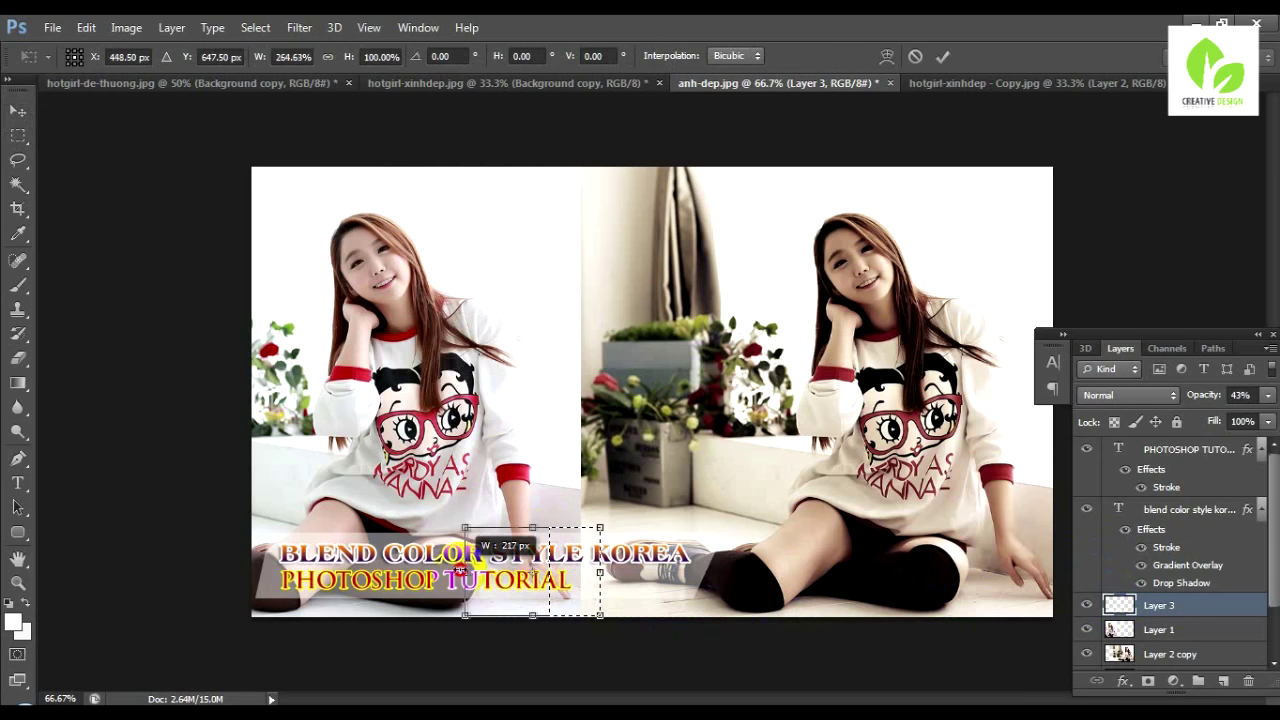
pyautogui.press('Return')
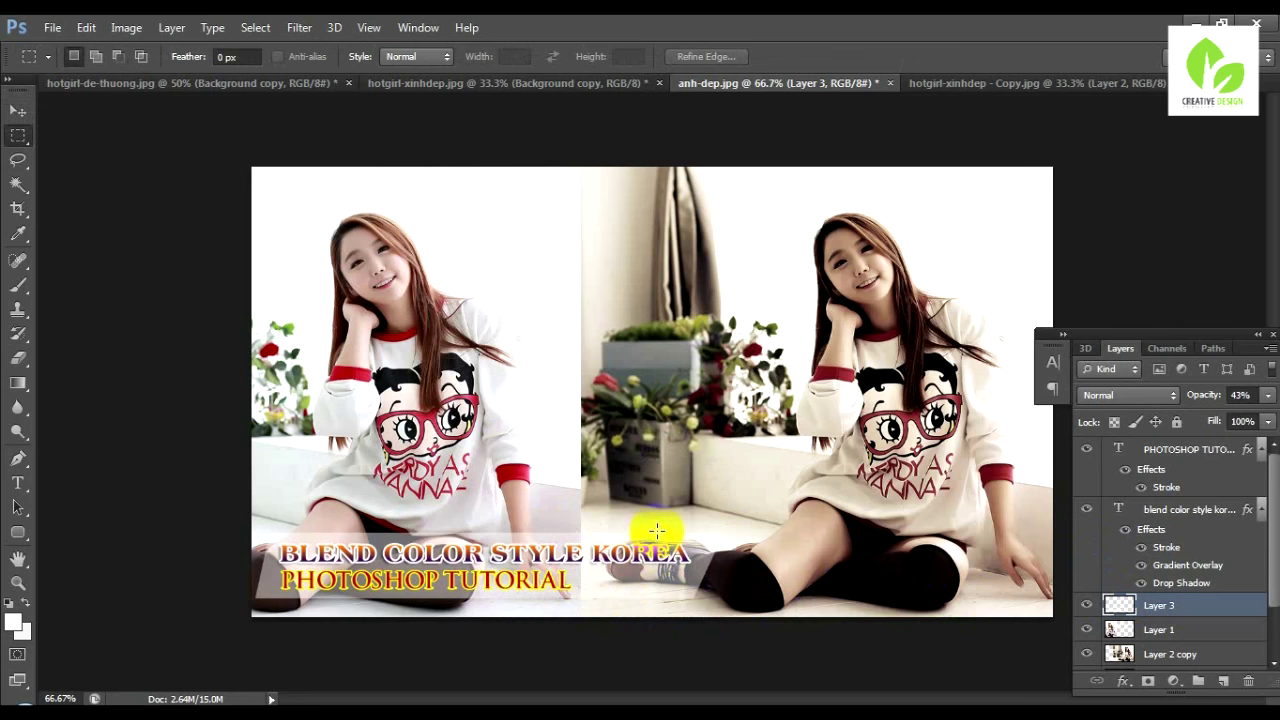
# - Raise the Layer 3 banner's opacity to 67%
pyautogui.hotkey('ctrl', '+')
pyautogui.moveTo(526, 537); pyautogui.dragTo(580, 391)
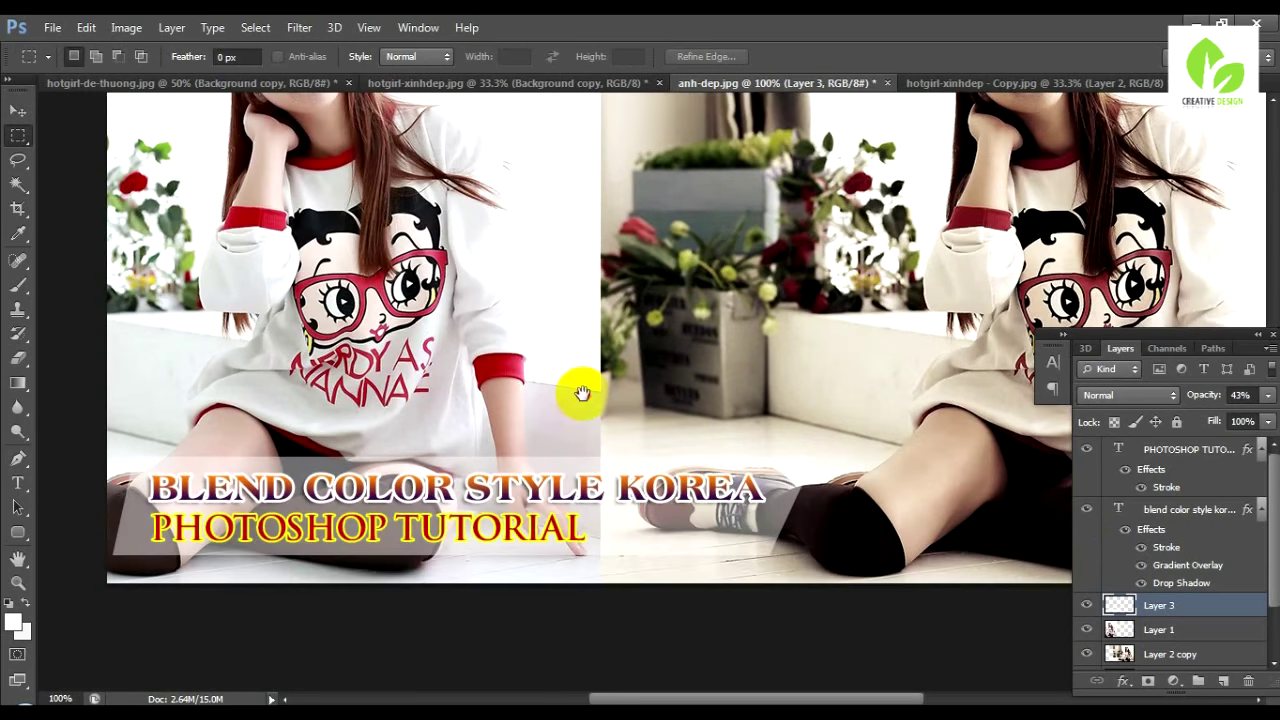
pyautogui.click(1267, 395)
pyautogui.moveTo(1218, 415); pyautogui.dragTo(1243, 421)
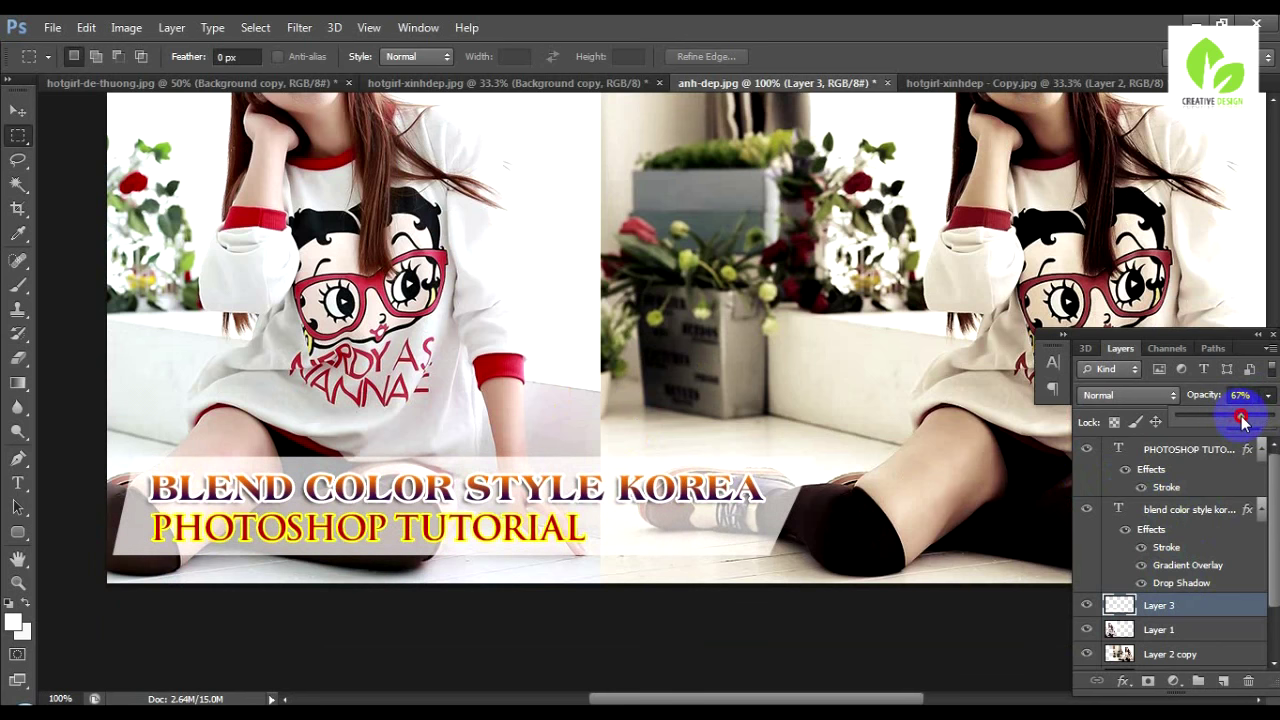
pyautogui.hotkey('ctrl', '-')
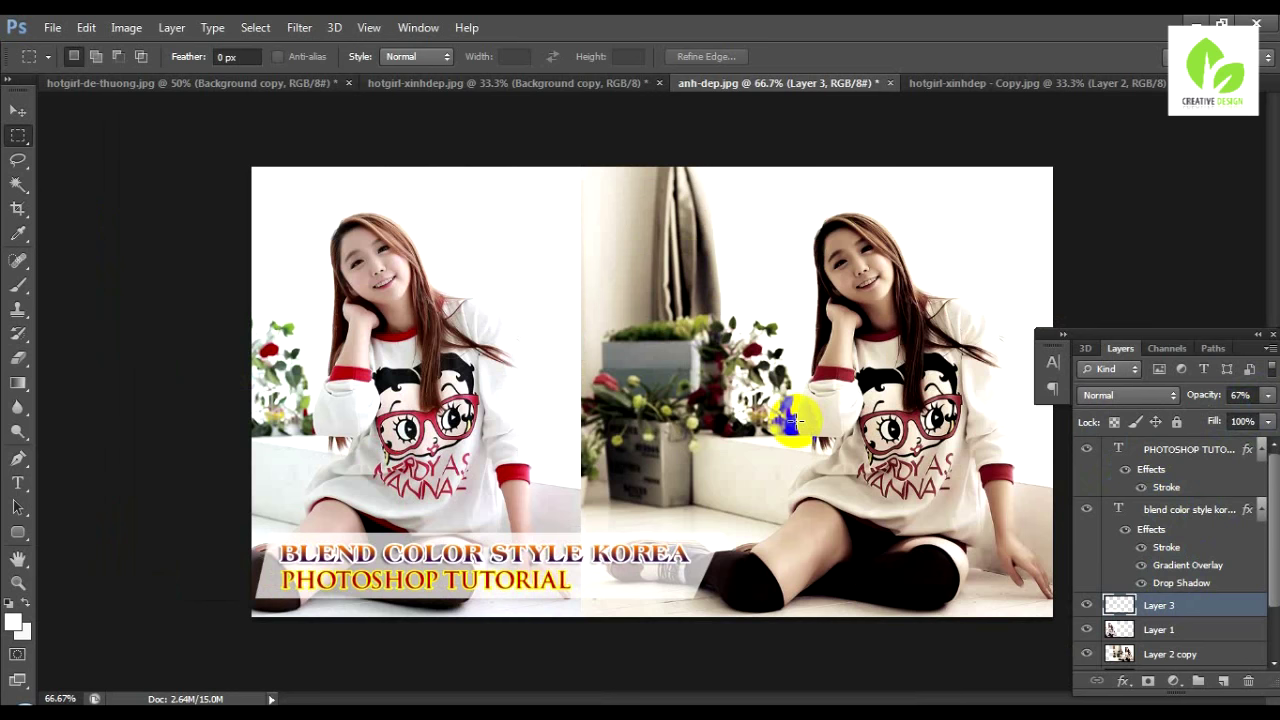
pyautogui.click(52, 27)
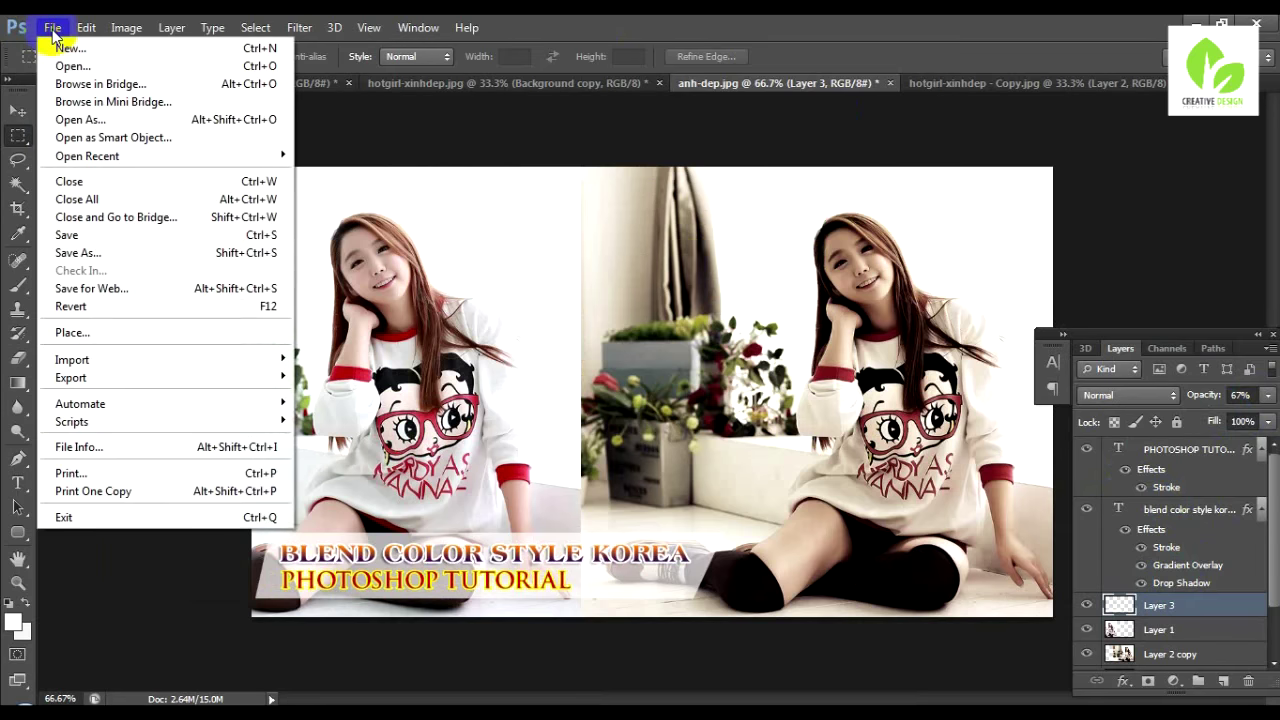
# - Save a JPEG copy under a new tutorial file name at Quality 12 (Maximum)
pyautogui.click(80, 256)
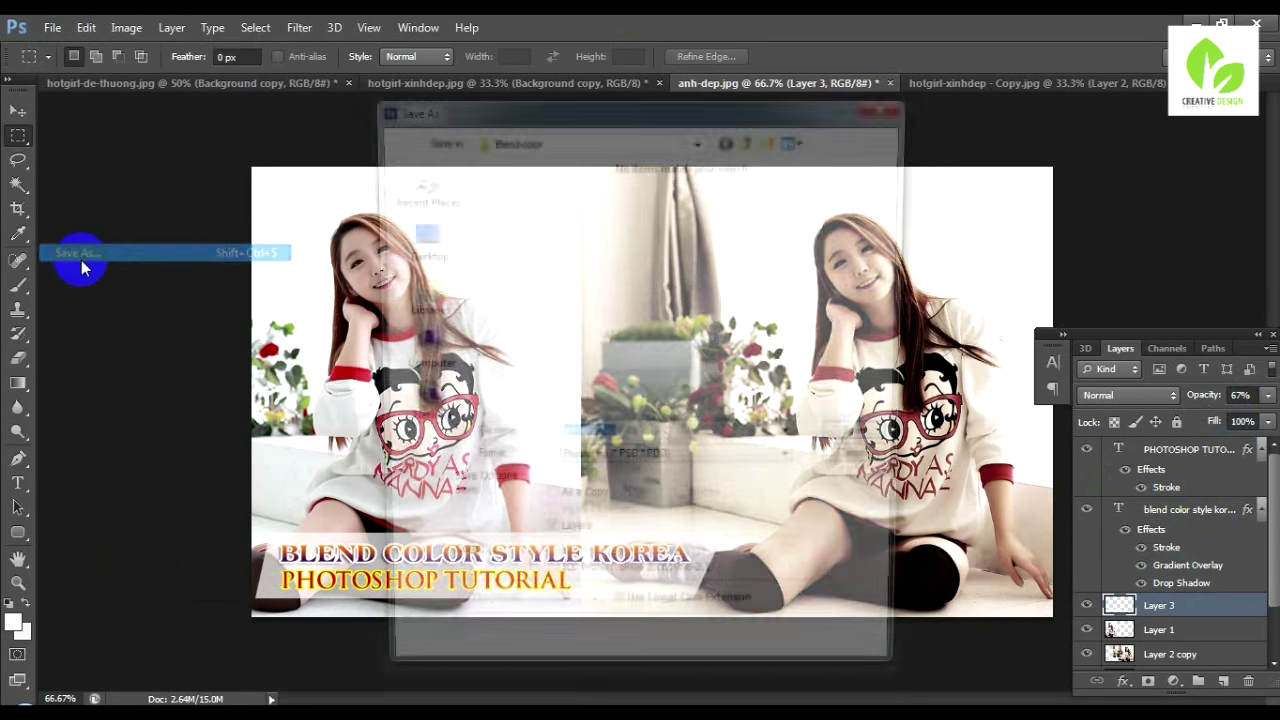
pyautogui.click(623, 465)
pyautogui.click(620, 570)
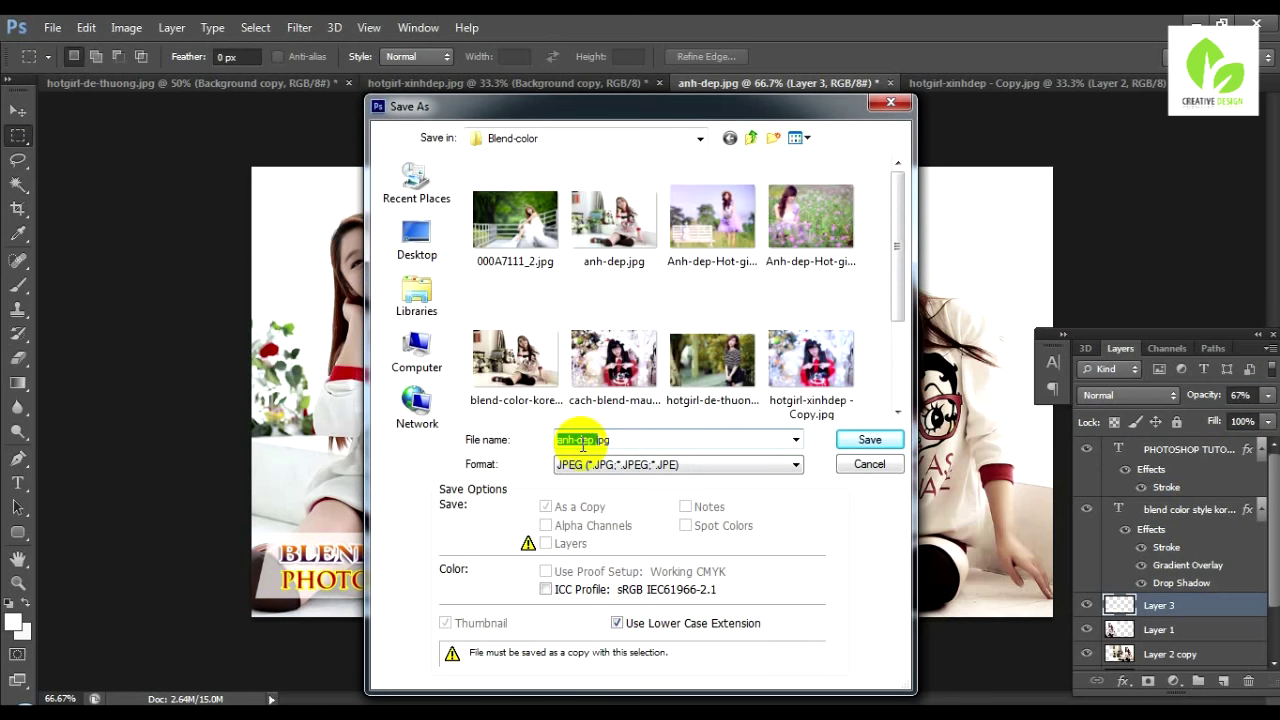
pyautogui.write('tu')
pyautogui.write('l')
pyautogui.write('gh')
pyautogui.write('ho')
pyautogui.write('-to-b')
pyautogui.write('lend')
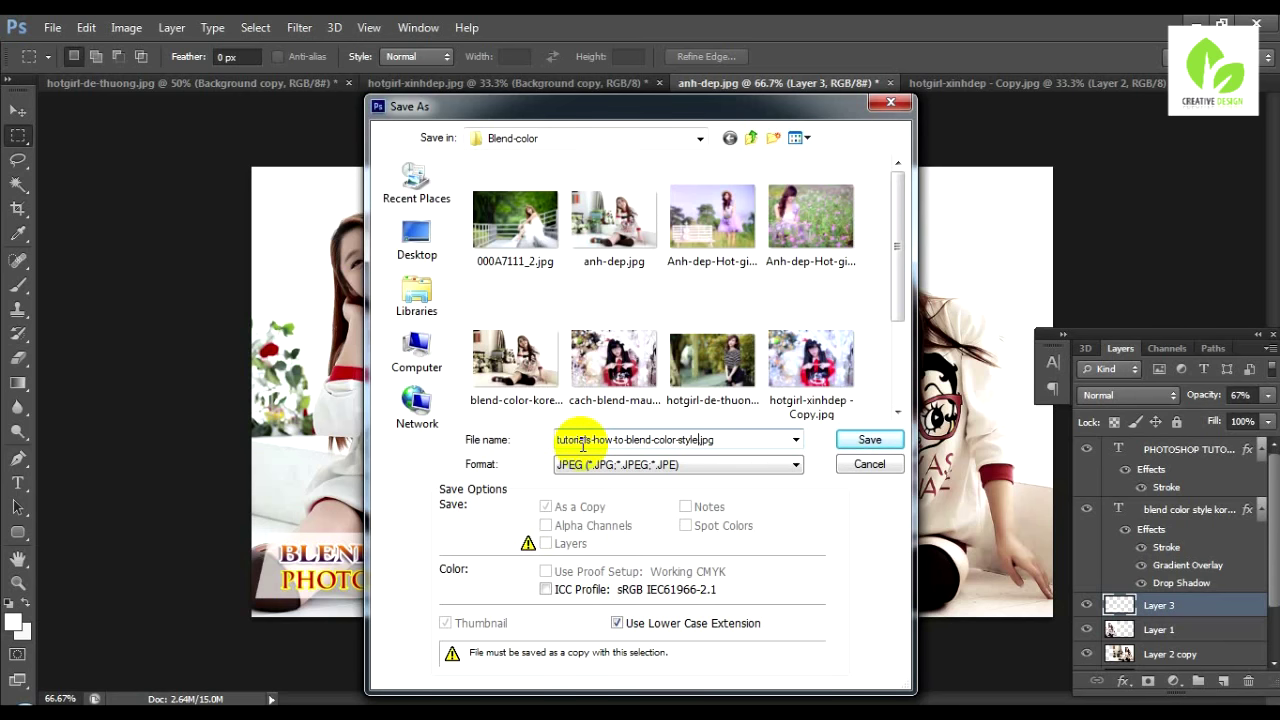
pyautogui.write('le-')
pyautogui.write('kor')
pyautogui.write('ea')
pyautogui.press('Return')
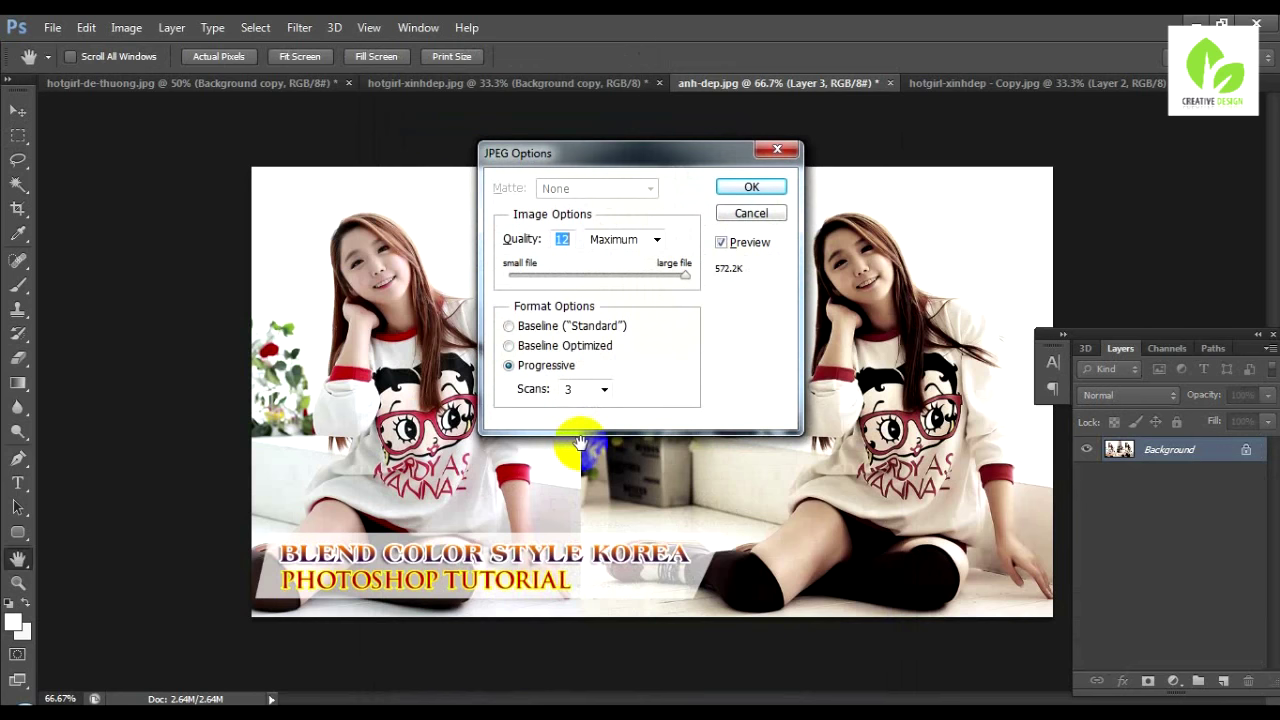
pyautogui.press('Return')
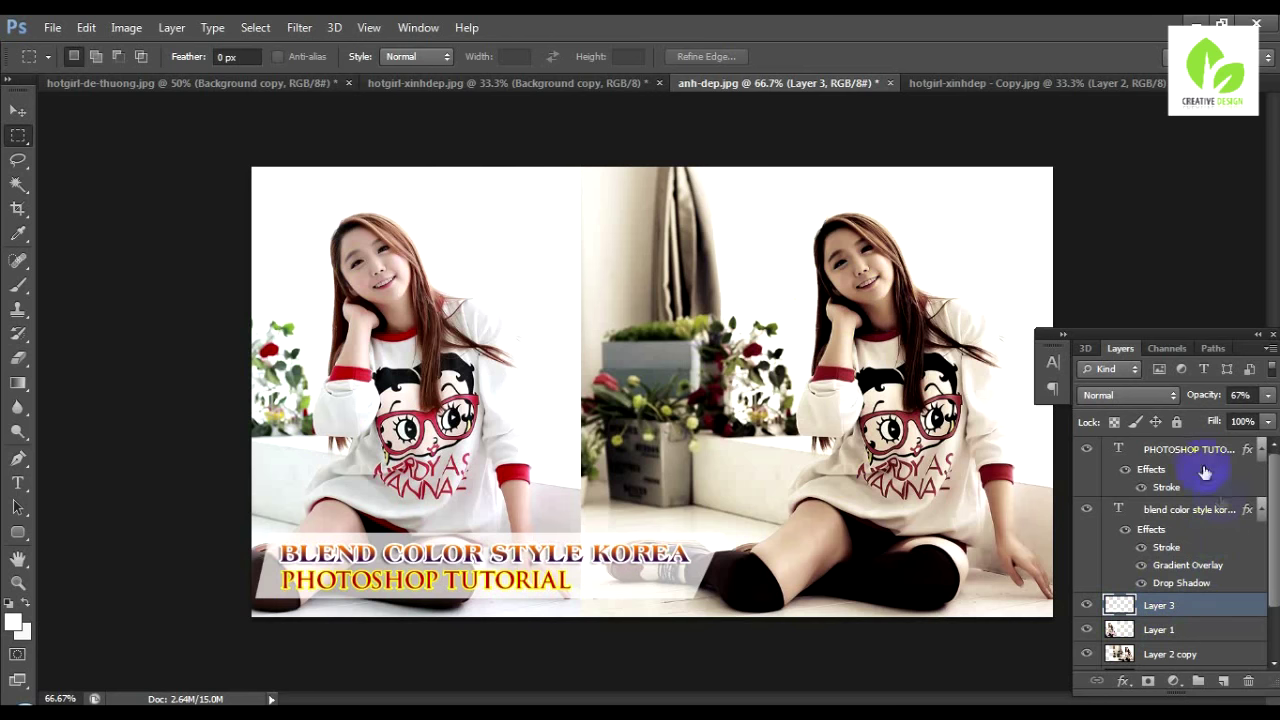
# - Group the title text layers and Layer 3 into a group named Title-Tuts
pyautogui.click(1150, 455)
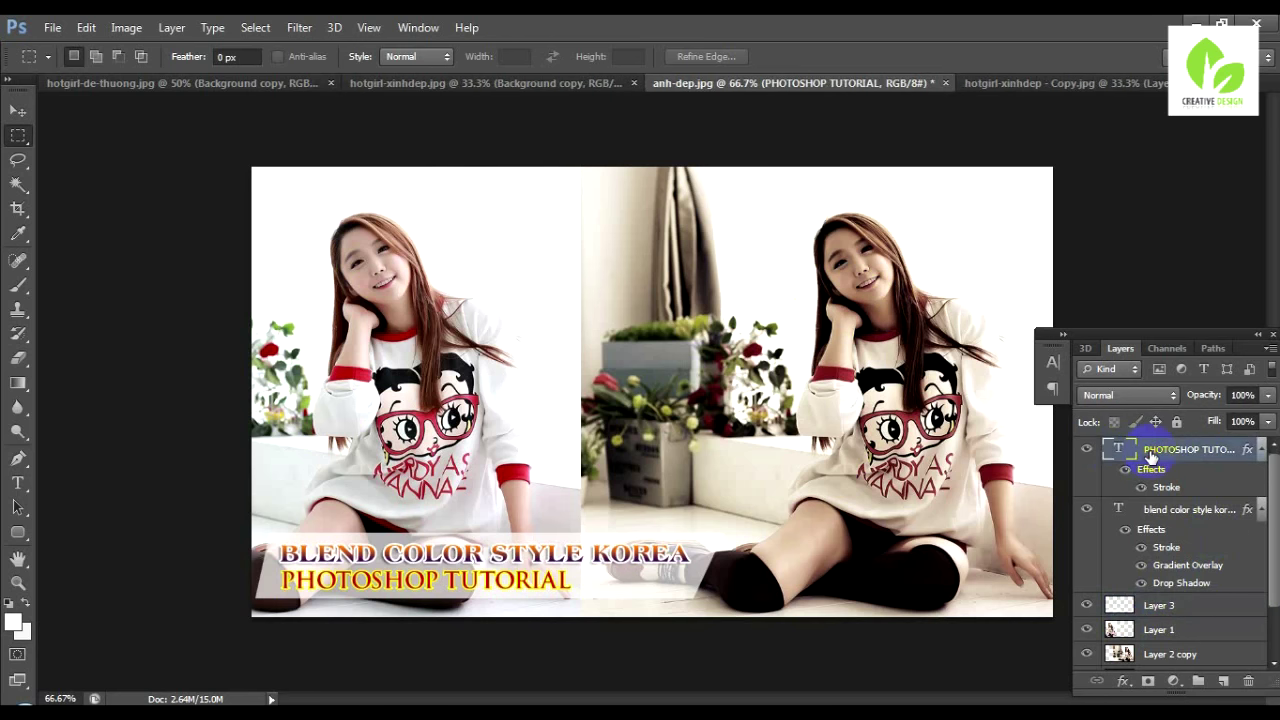
pyautogui.scroll(-2, 1180, 575)
pyautogui.keyDown('shift'); pyautogui.click(1176, 540); pyautogui.keyUp('shift')
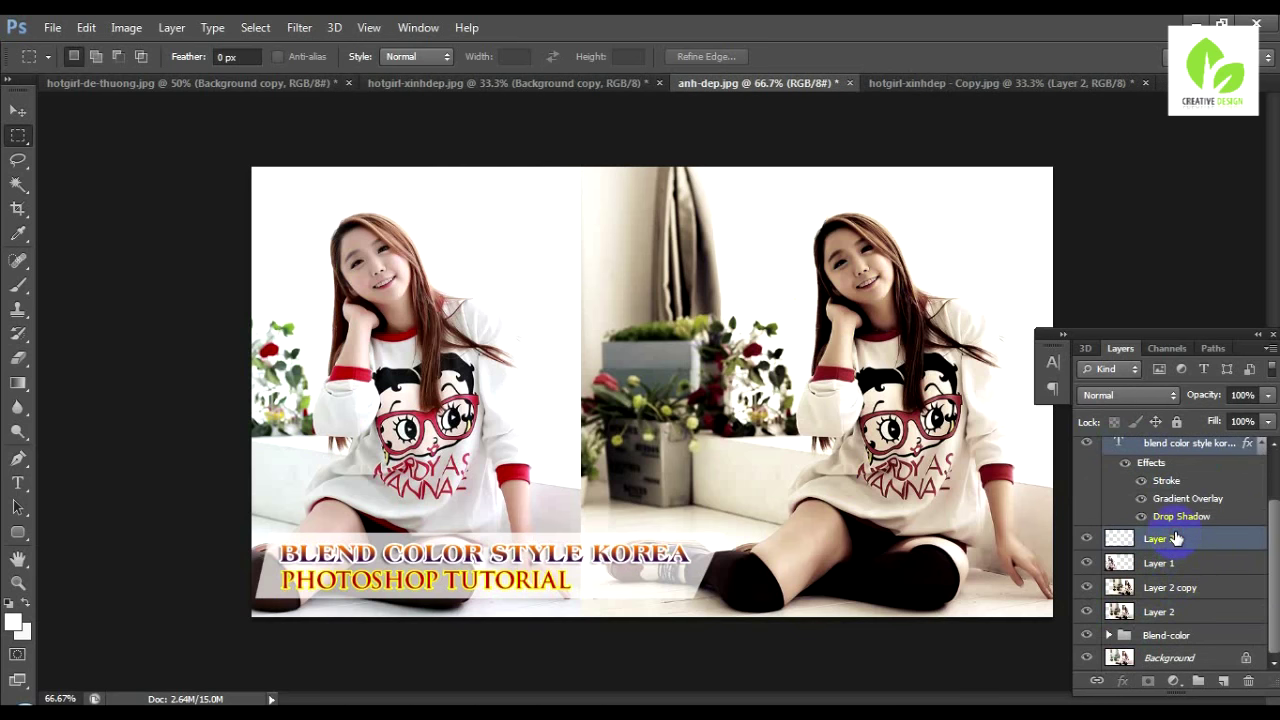
pyautogui.scroll(2, 1176, 540)
pyautogui.scroll(-2, 1176, 540)
pyautogui.moveTo(1176, 540); pyautogui.dragTo(1199, 680)
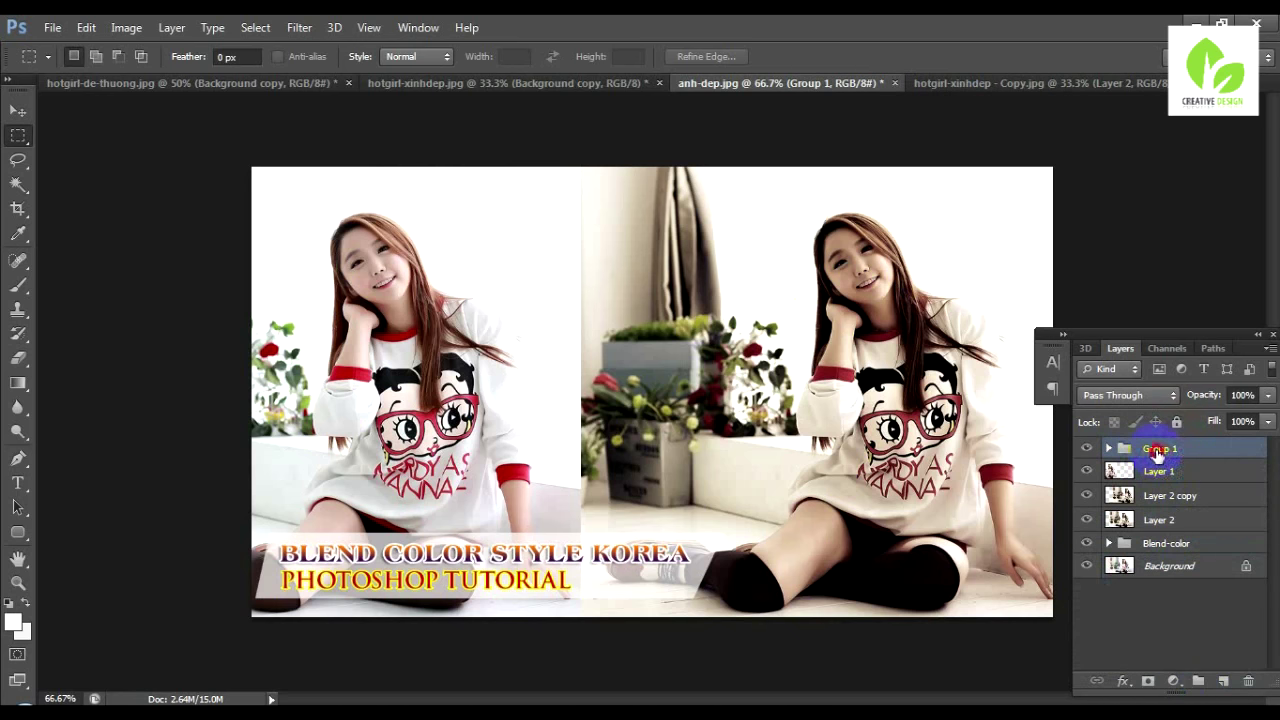
pyautogui.doubleClick(1157, 452)
pyautogui.write('Tip-Tuts')
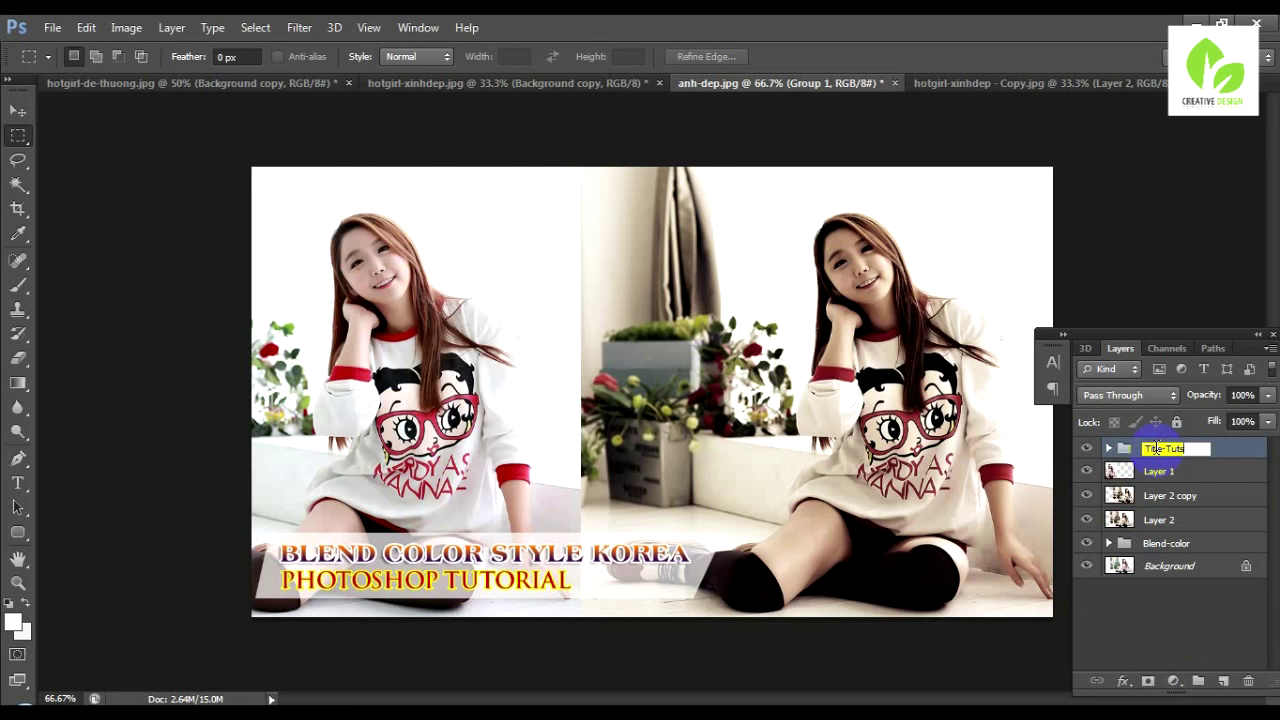
pyautogui.press('Return')
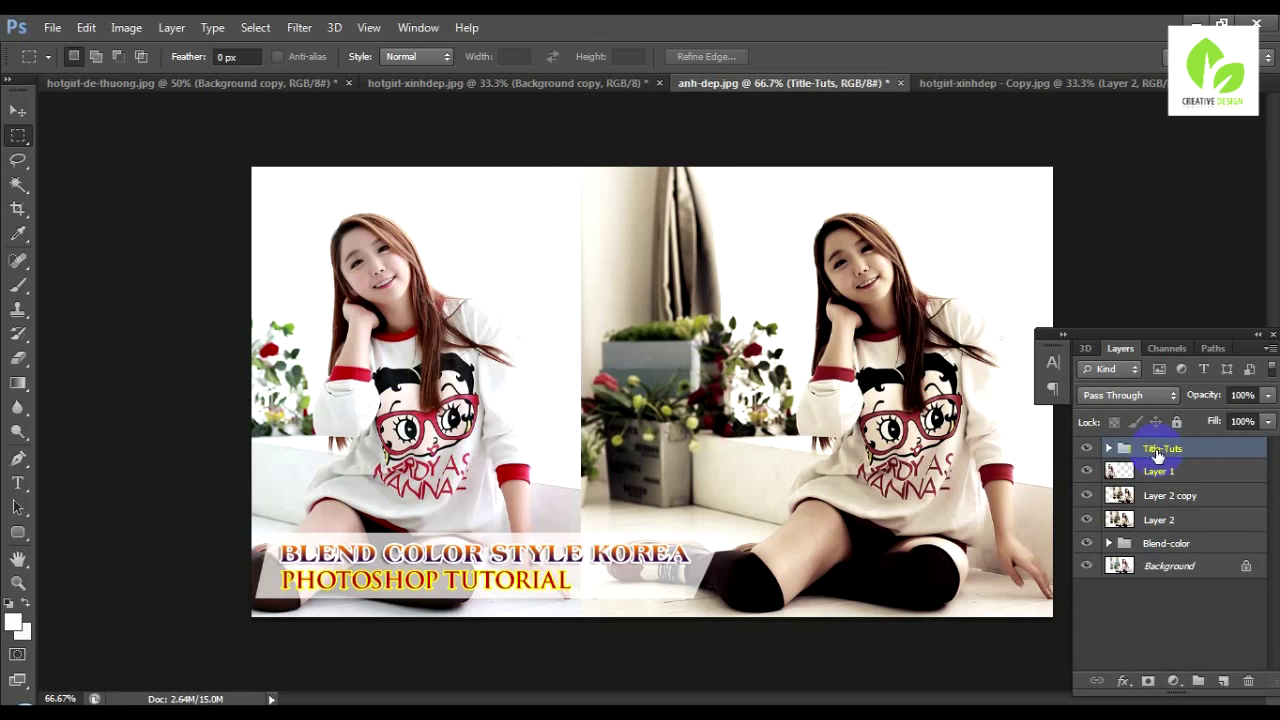
pyautogui.click(1108, 448)
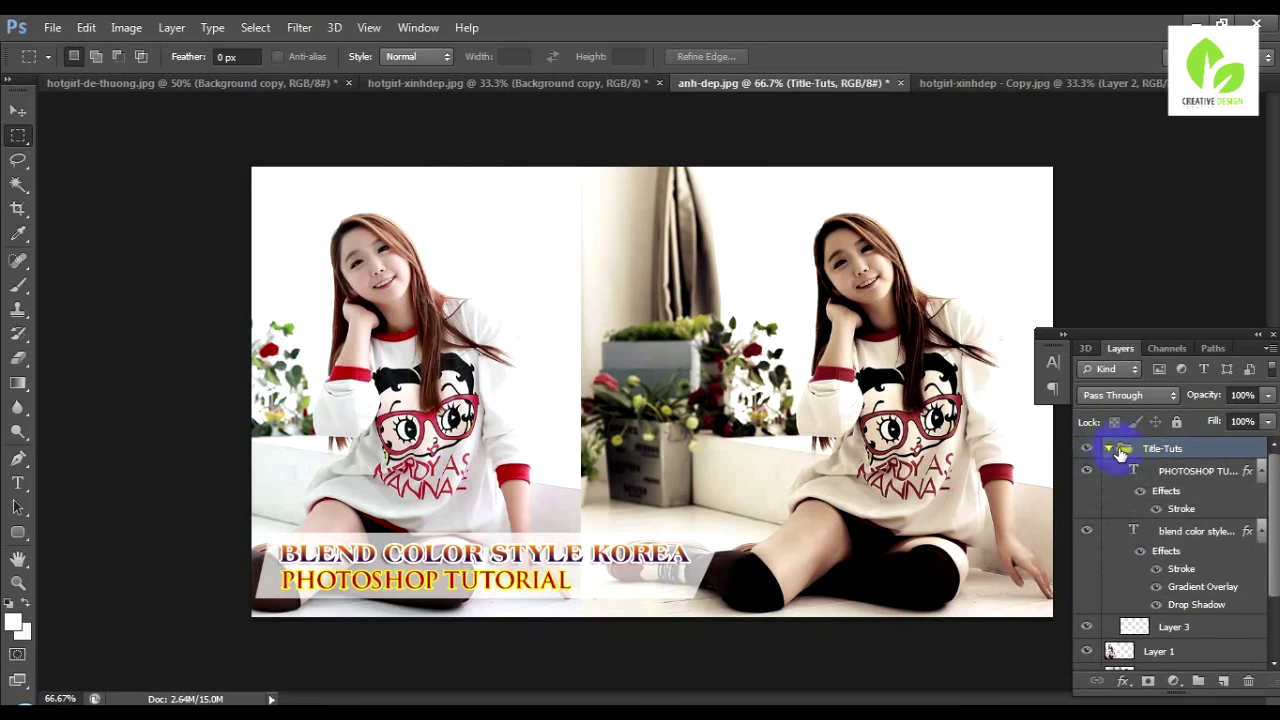
pyautogui.click(1108, 449)
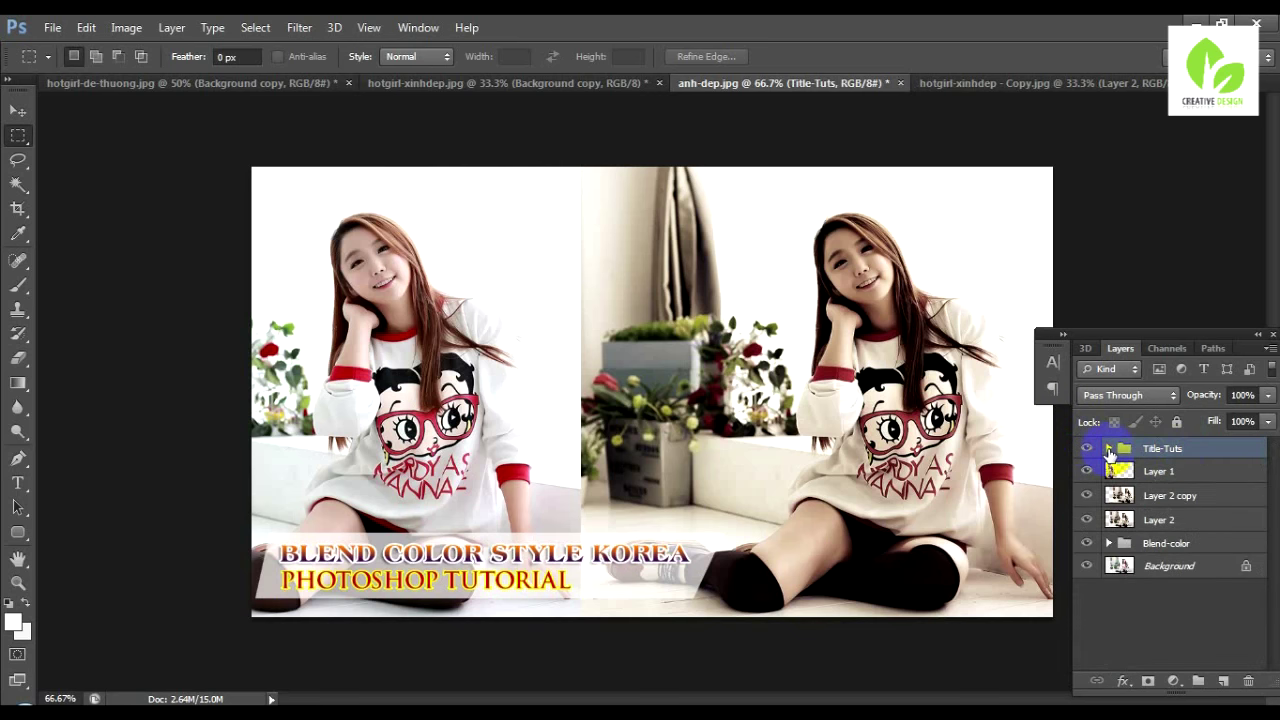
# - Stamp visible layers into Layer 4 and group Layer 1, Layer 2 copy, Layer 2 as 'images'
pyautogui.hotkey('ctrl', 'shift', 'alt', 'e')
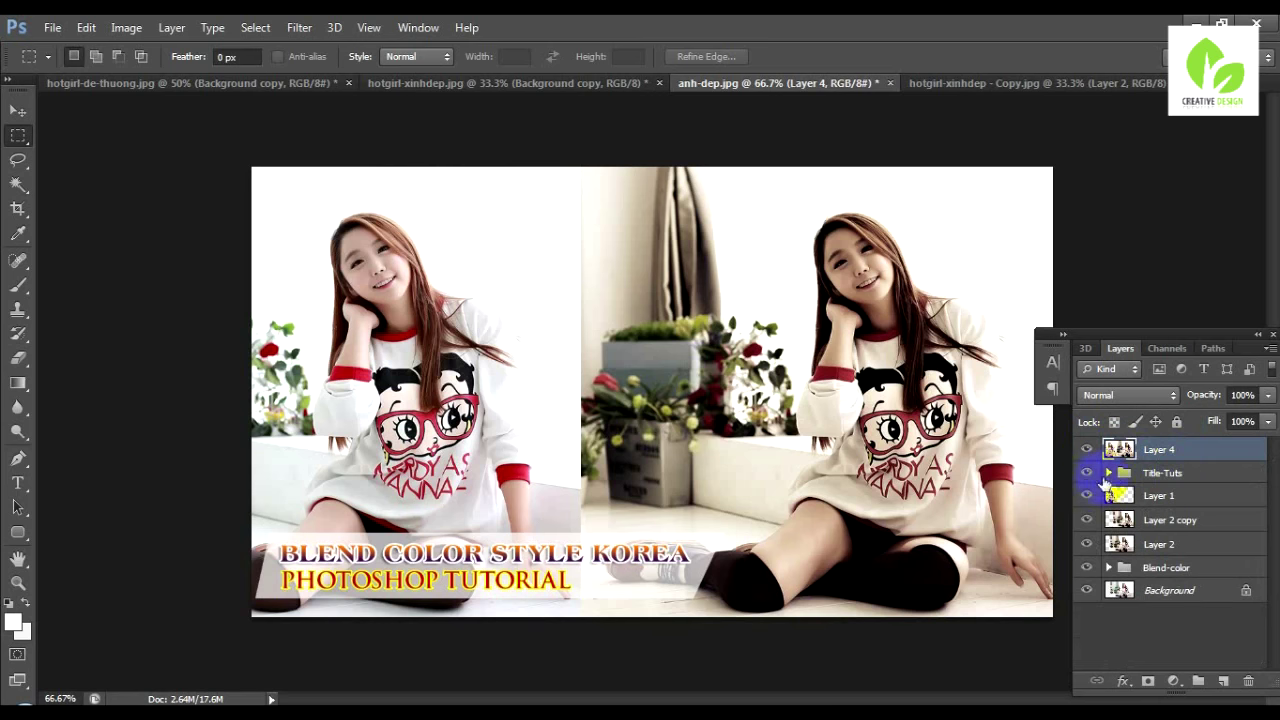
pyautogui.click(1113, 494)
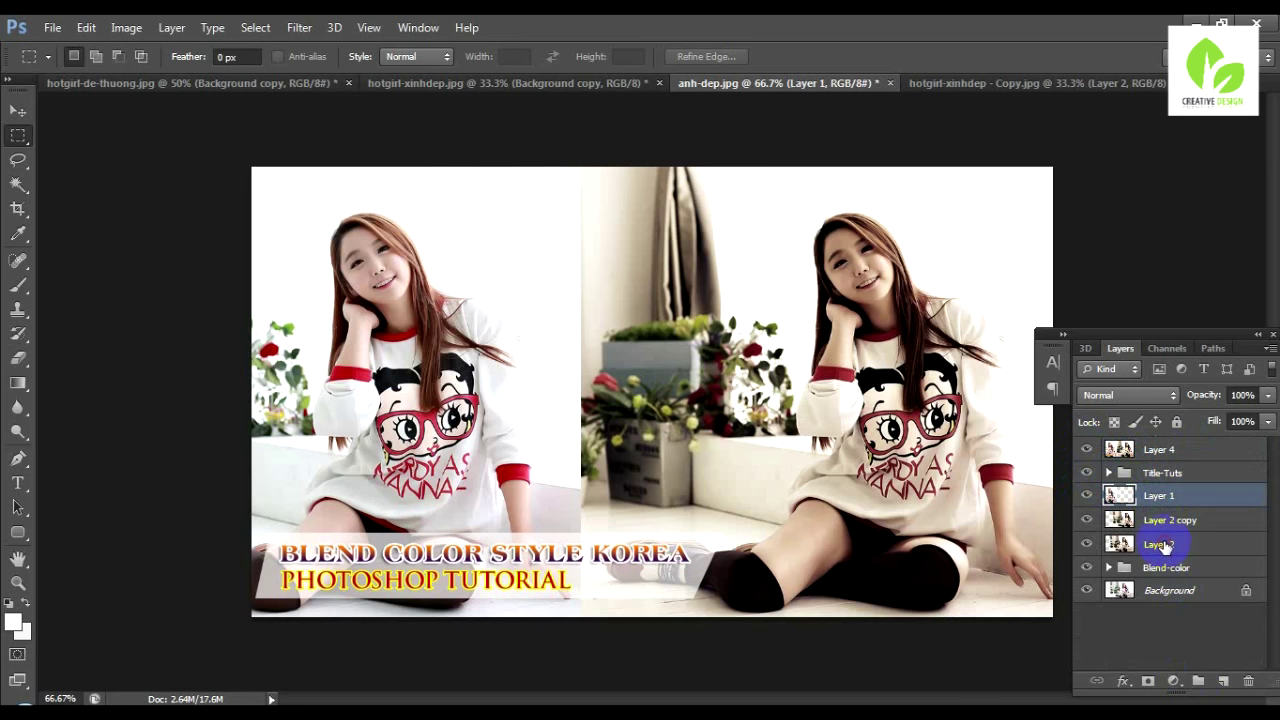
pyautogui.keyDown('shift'); pyautogui.click(1163, 543); pyautogui.keyUp('shift')
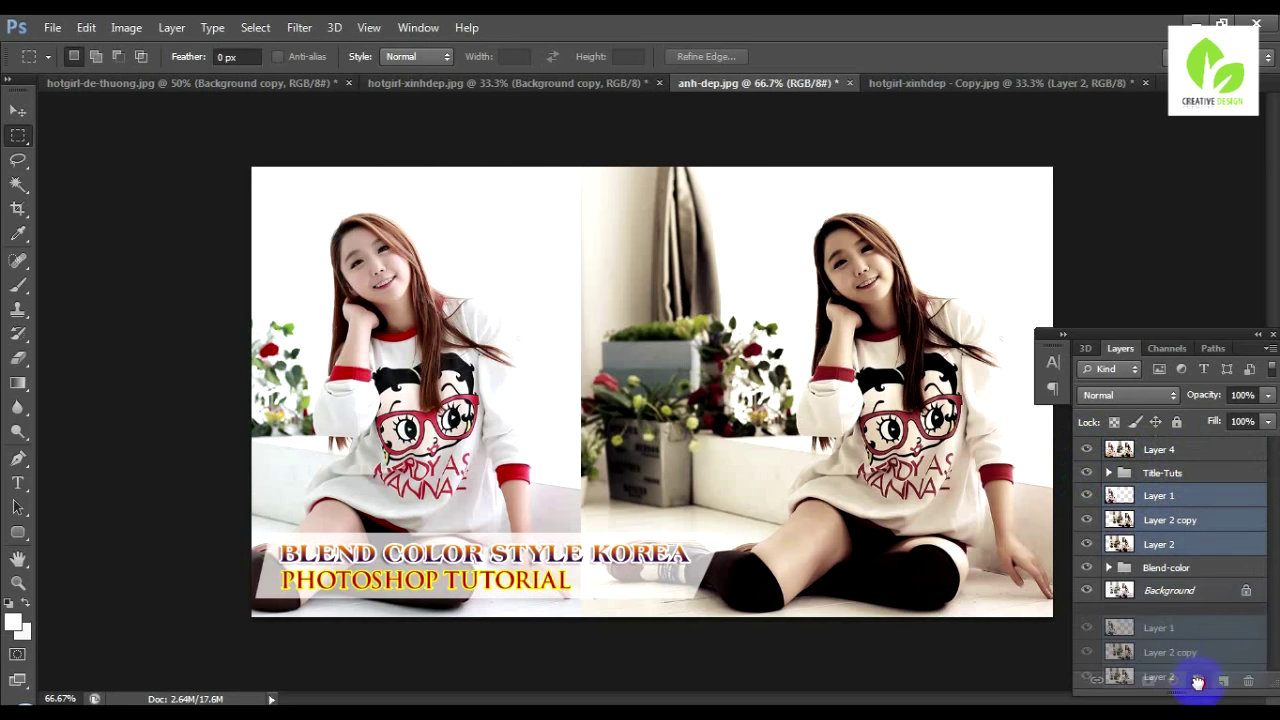
pyautogui.click(1198, 680)
pyautogui.click(1158, 495)
pyautogui.doubleClick(1157, 495)
pyautogui.write('images')
pyautogui.press('Return')
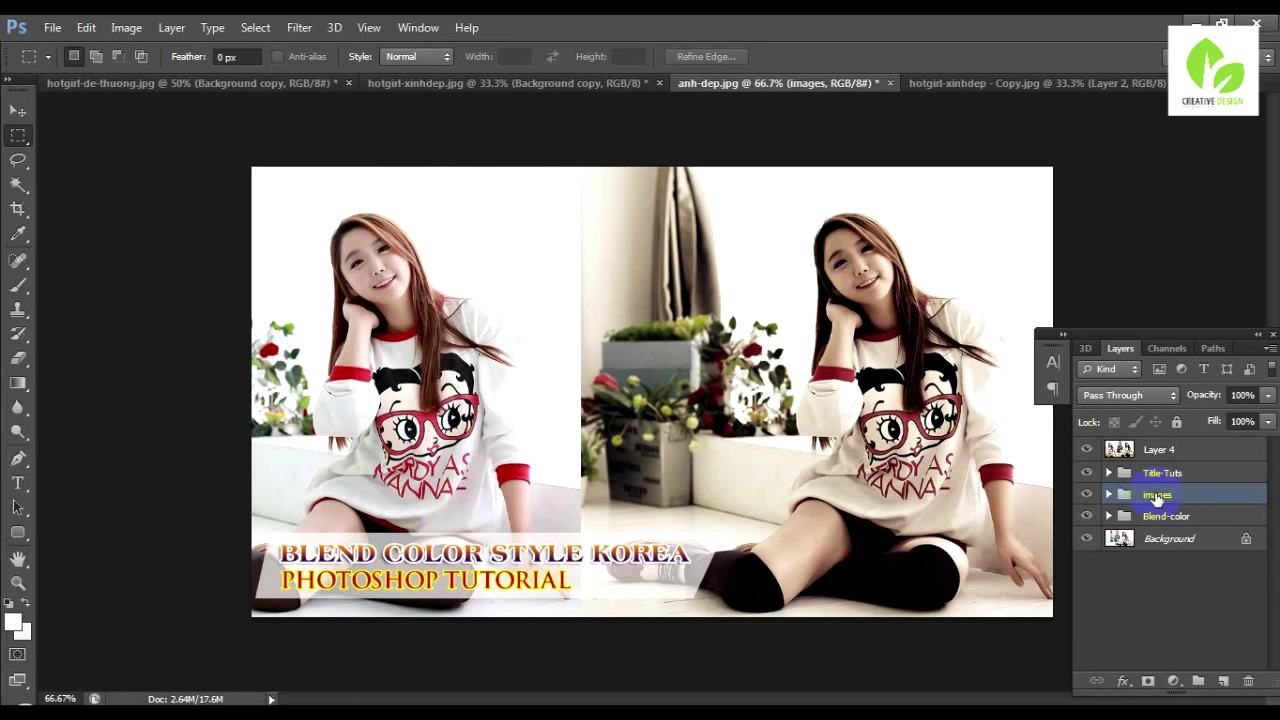
# - Hide the Title-Tuts, images and Blend-color groups, toggling Layer 4 to compare
pyautogui.click(1180, 472)
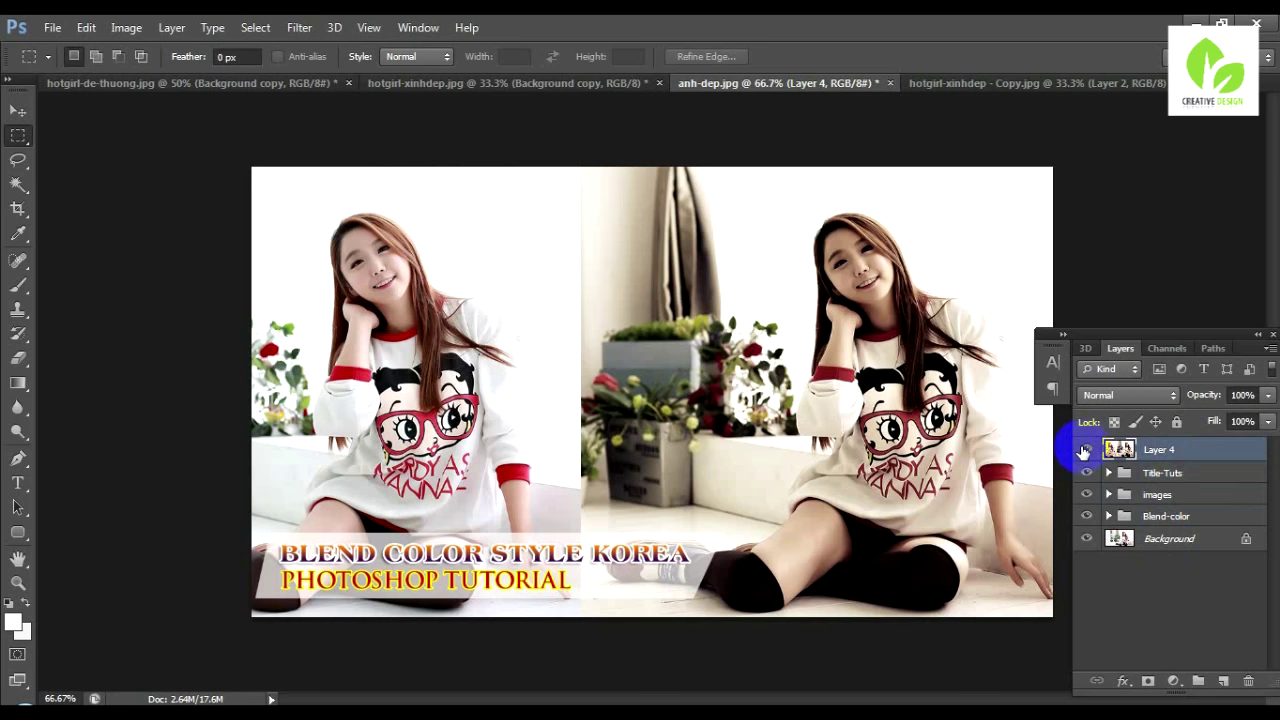
pyautogui.moveTo(1086, 472); pyautogui.dragTo(1086, 516)
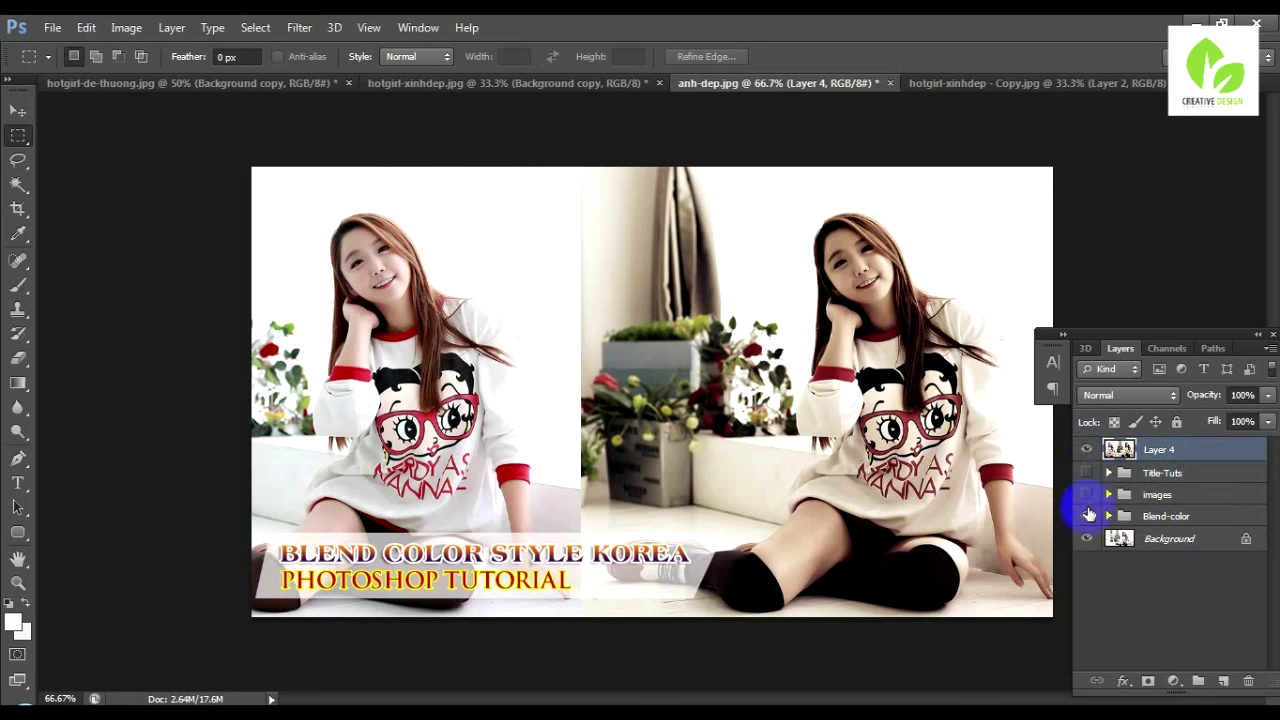
pyautogui.click(1087, 451)
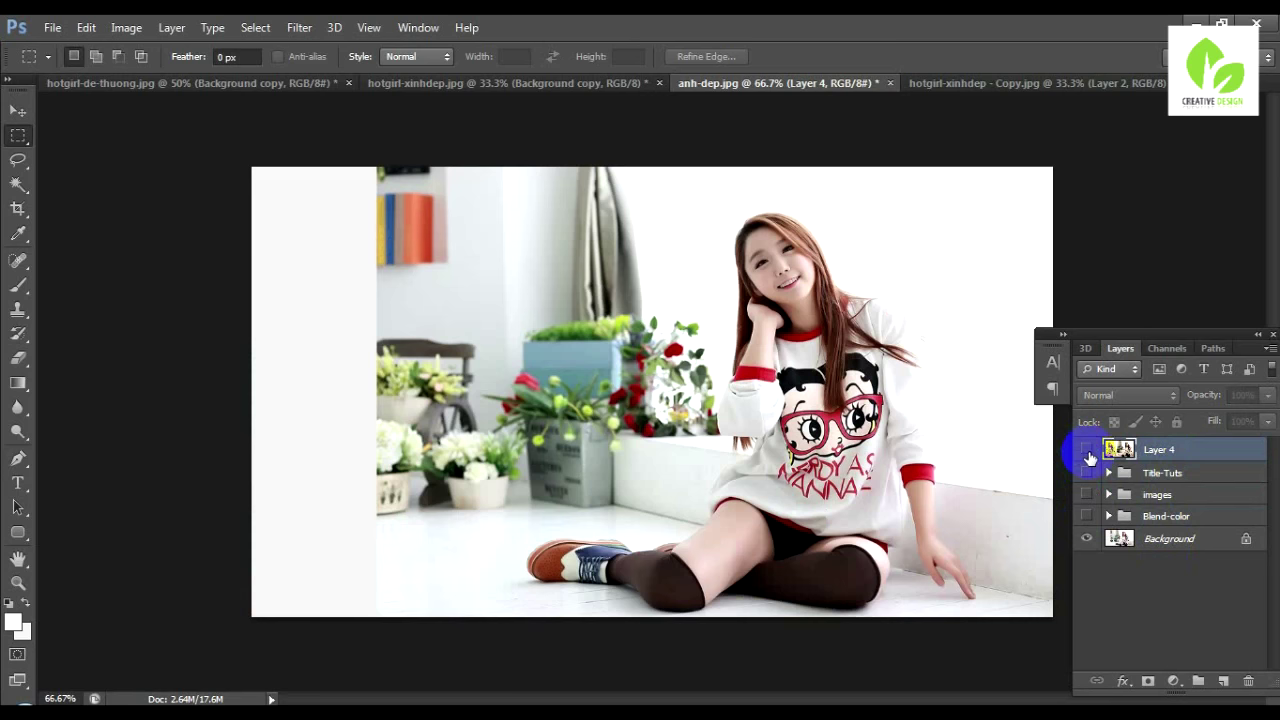
pyautogui.click(1087, 451)
pyautogui.click(1087, 451)
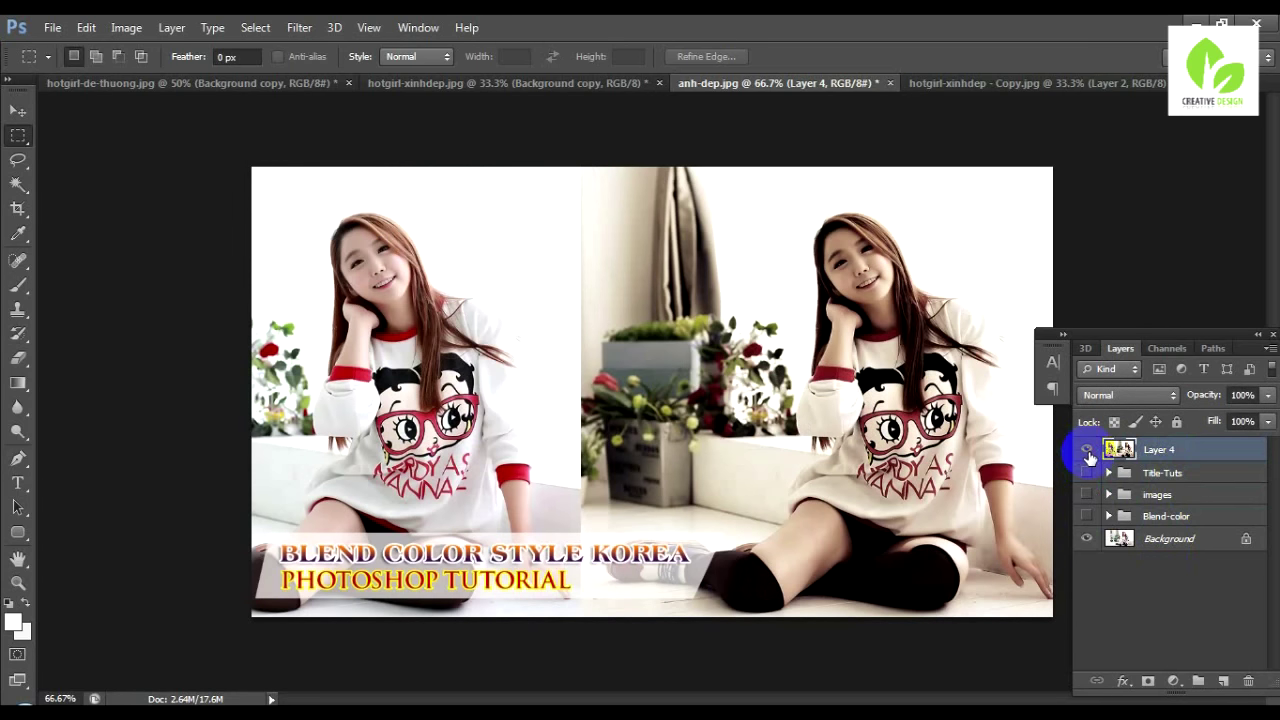
pyautogui.click(1087, 451)
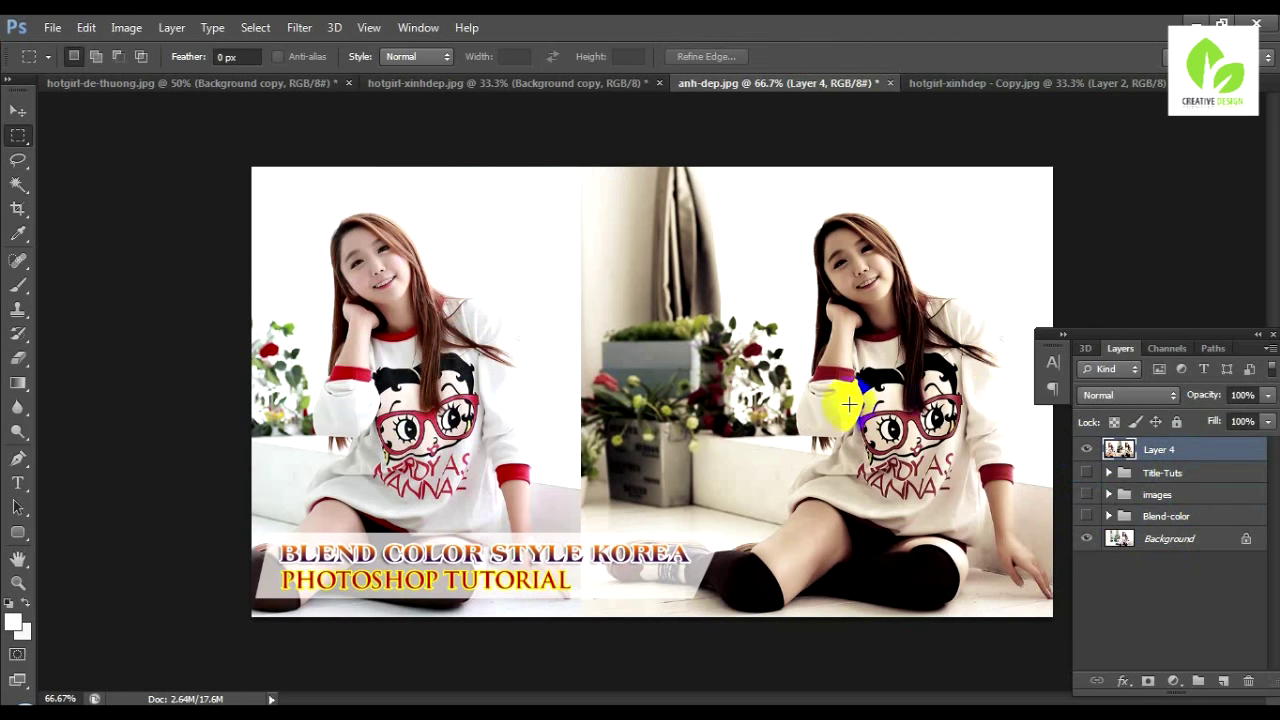
# - Save as a layered Photoshop PSD named psd-blend-color-style-korea-by-photoshp, maximizing compatibility
pyautogui.click(52, 27)
pyautogui.click(79, 253)
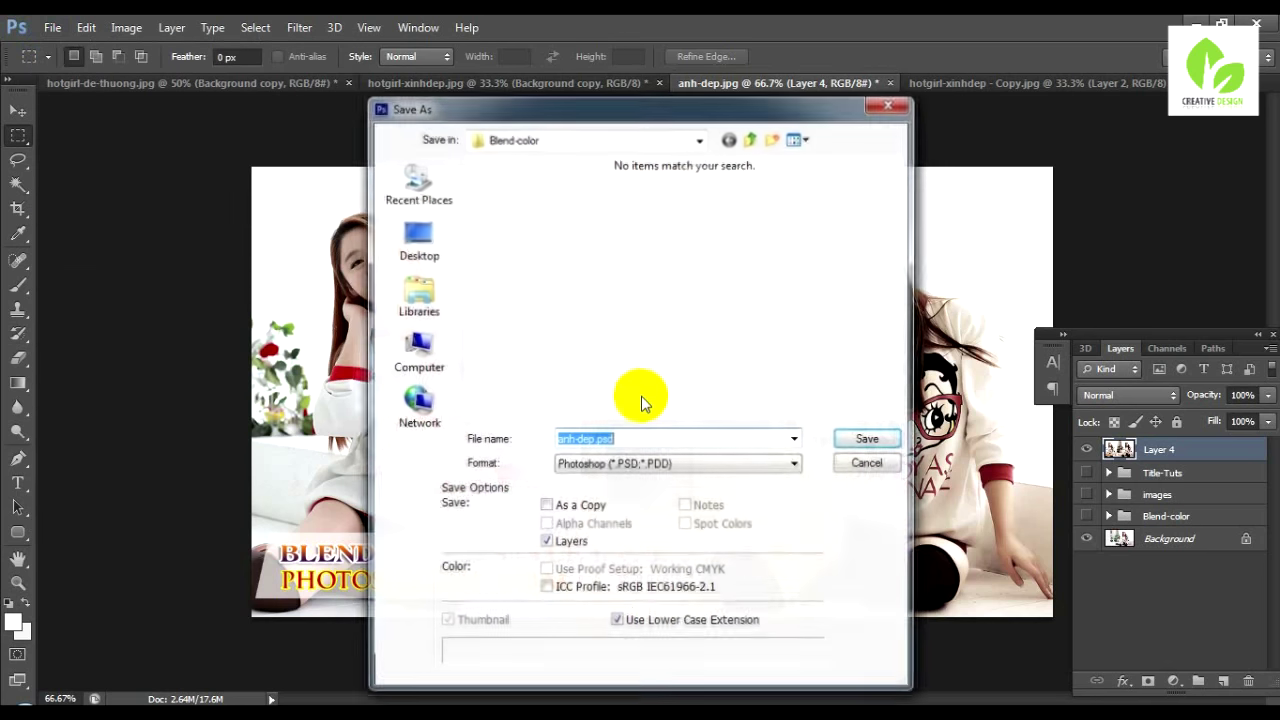
pyautogui.click(597, 440)
pyautogui.hotkey('shift', 'Home')
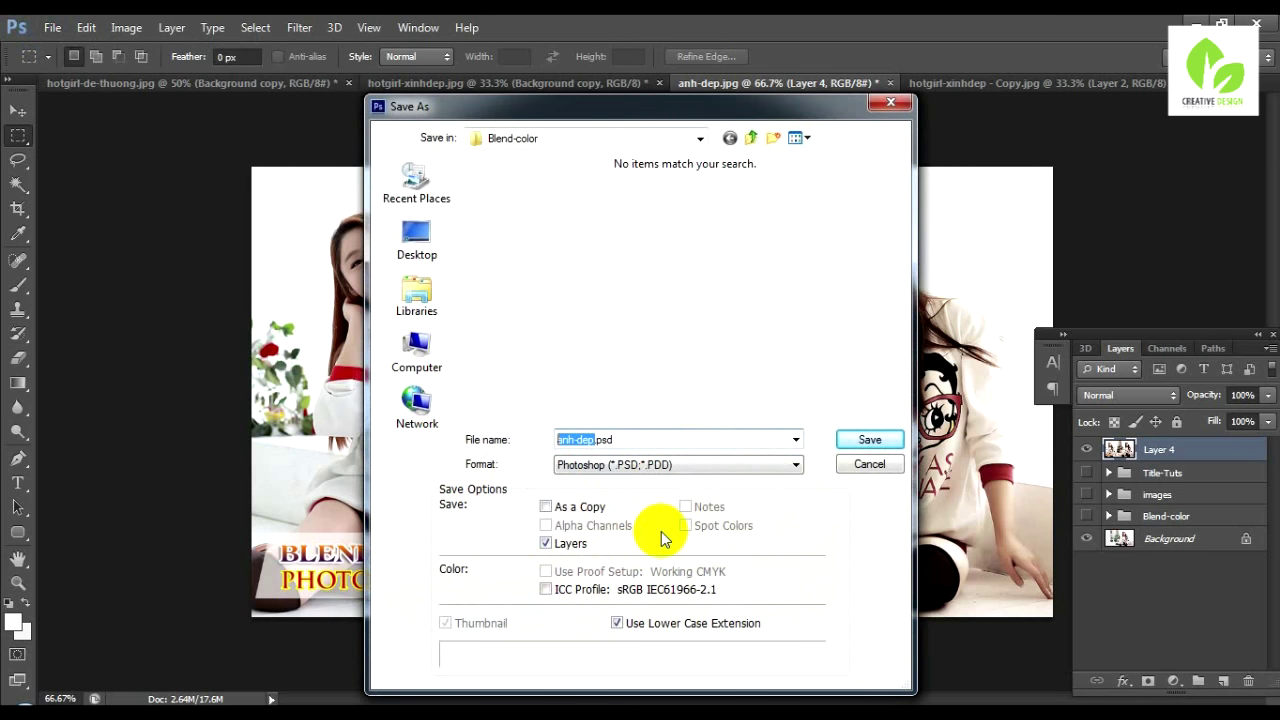
pyautogui.write('pa')
pyautogui.press('BackSpace')
pyautogui.write('sd-blend-color-style')
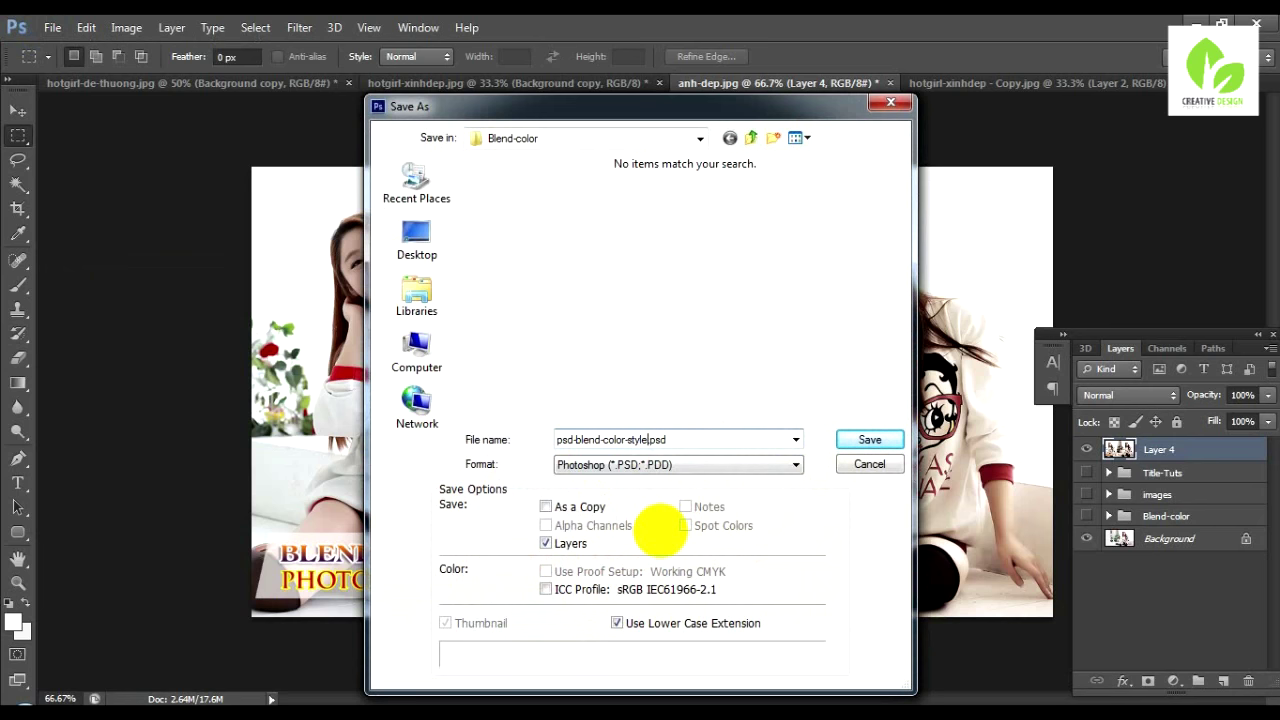
pyautogui.write('-kore')
pyautogui.write('ea-b')
pyautogui.write('y-phop')
pyautogui.press('BackSpace')
pyautogui.write('toshp')
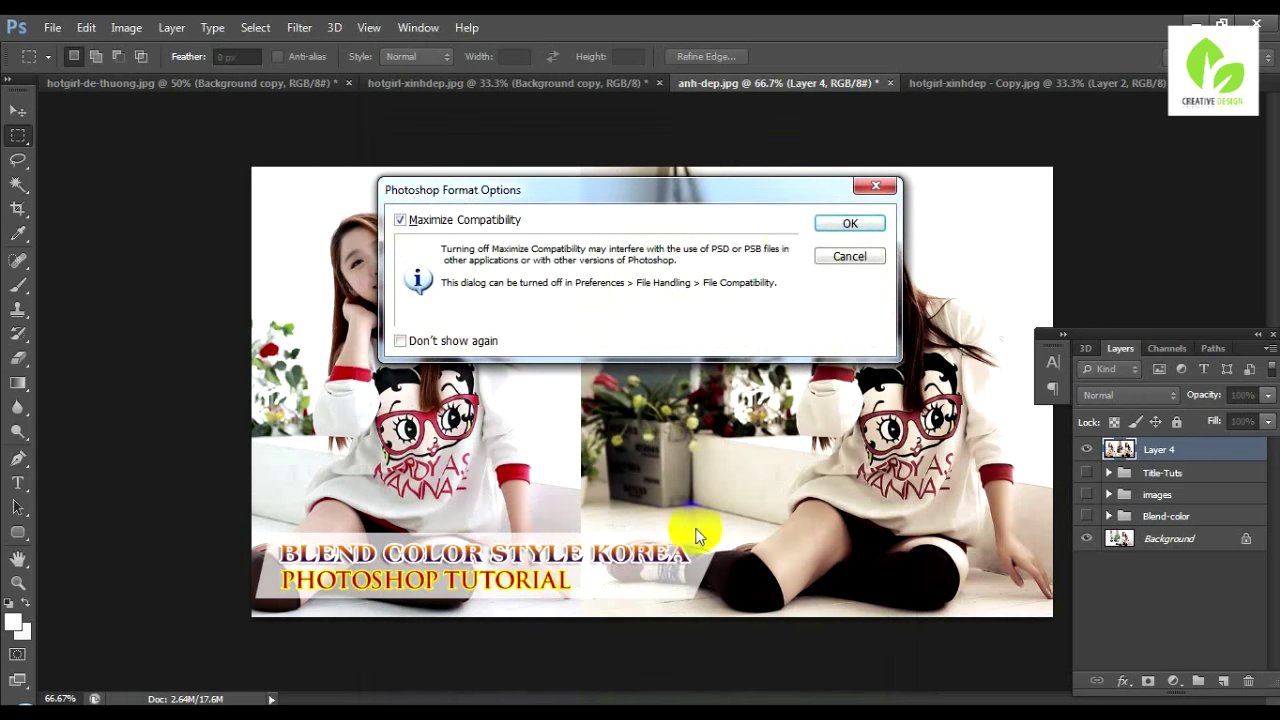
pyautogui.click(823, 222)
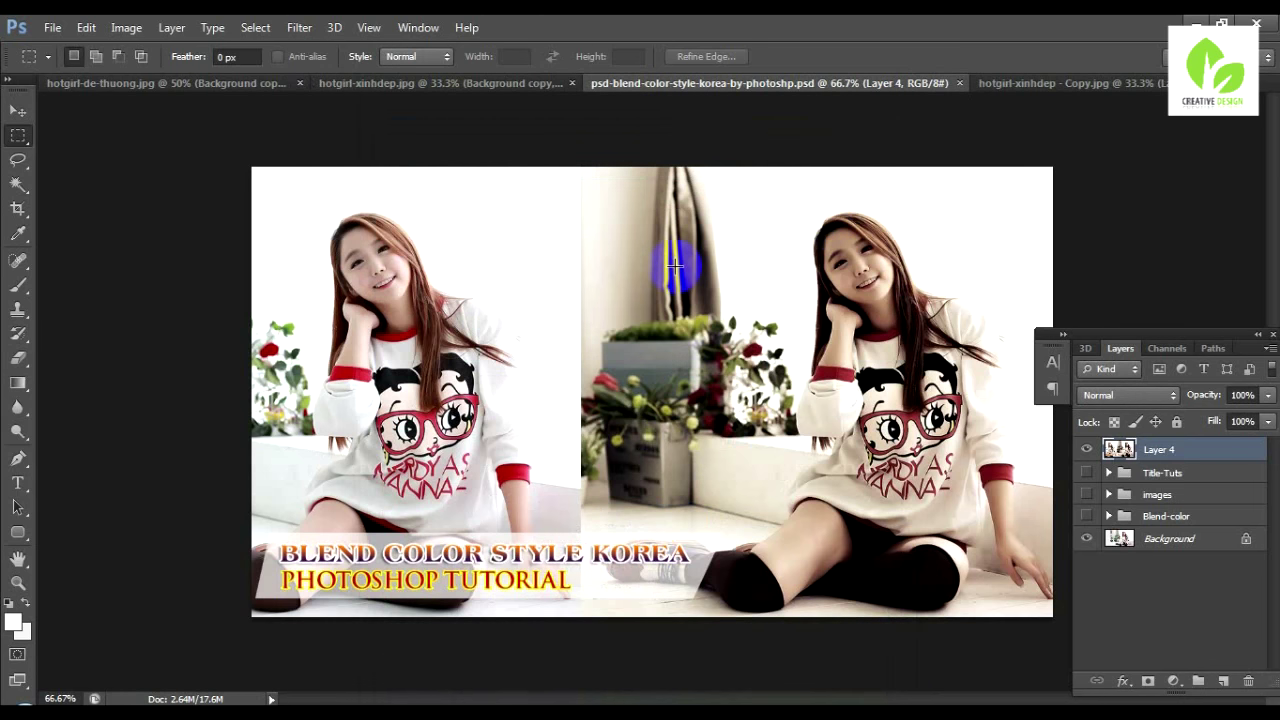